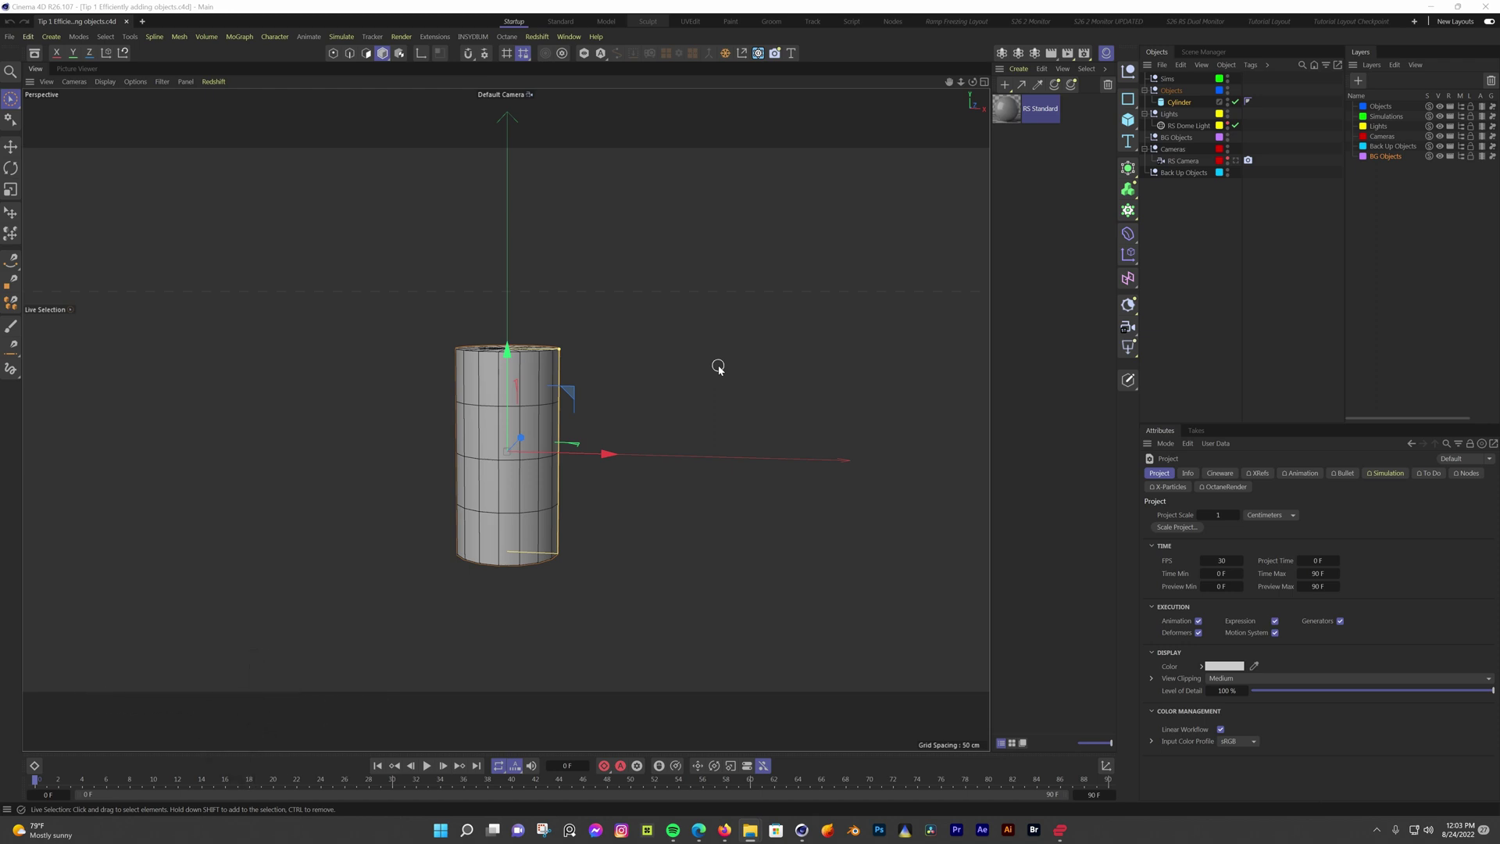
Add a Taper deformer under the cylinder and set its strength to about 71%
{"action": "left_click", "coordinate": [1127, 233]}
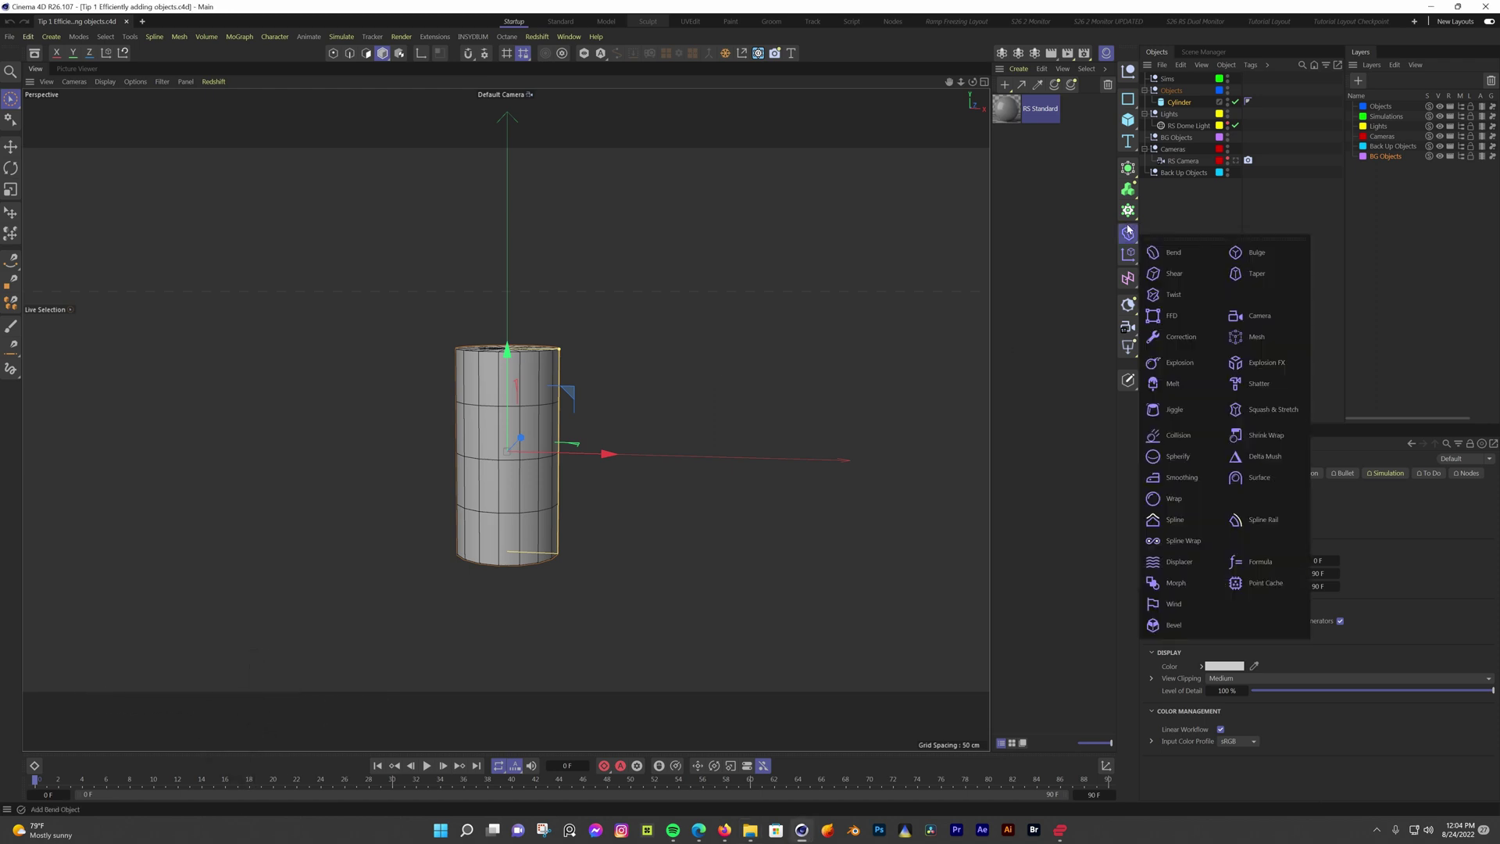
{"action": "left_click", "coordinate": [1255, 275], "text": "shift"}
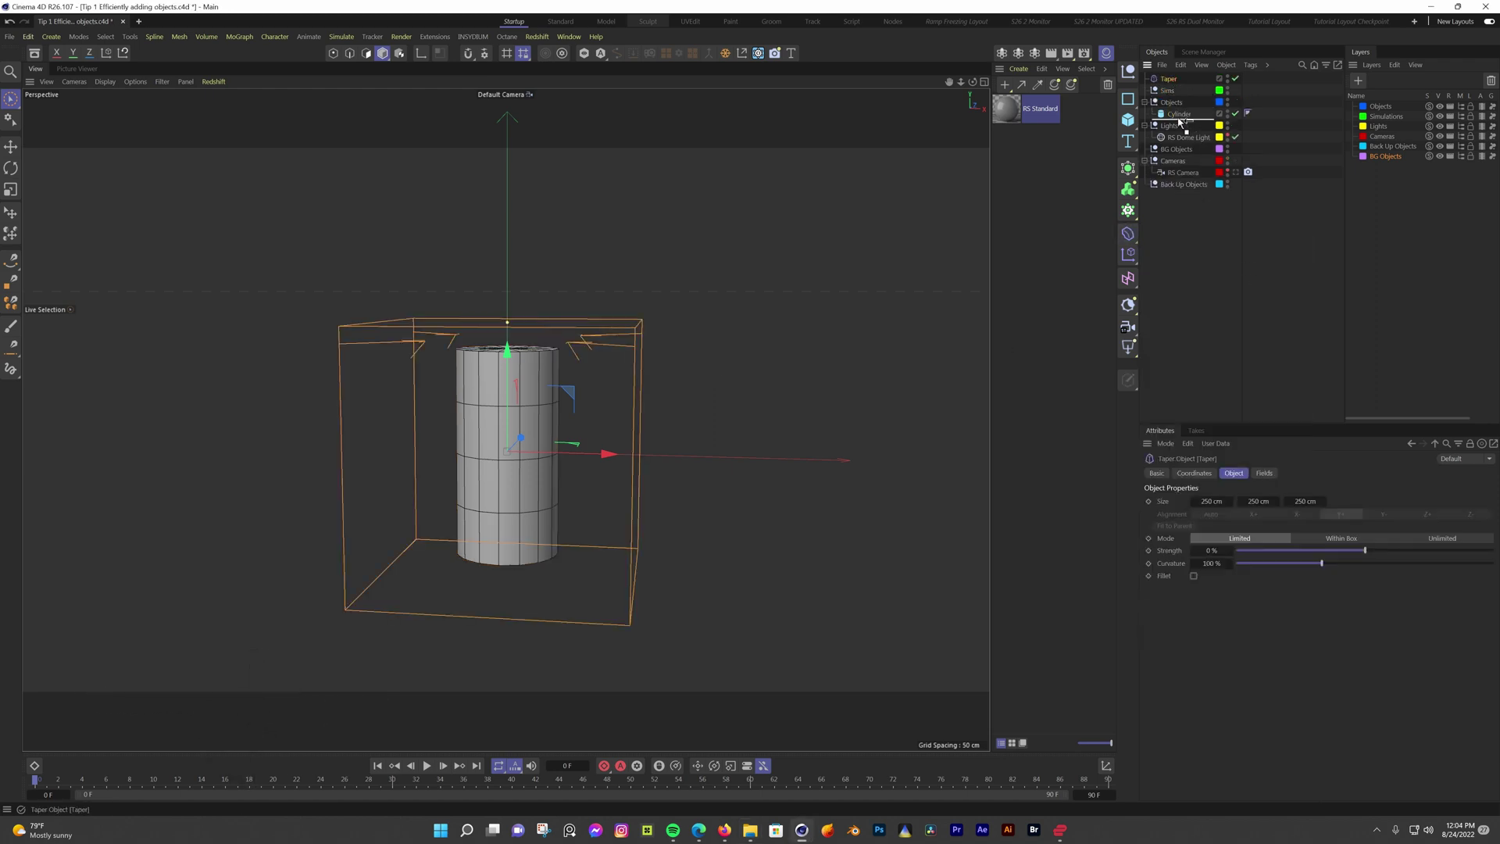
{"action": "left_click", "coordinate": [1172, 526]}
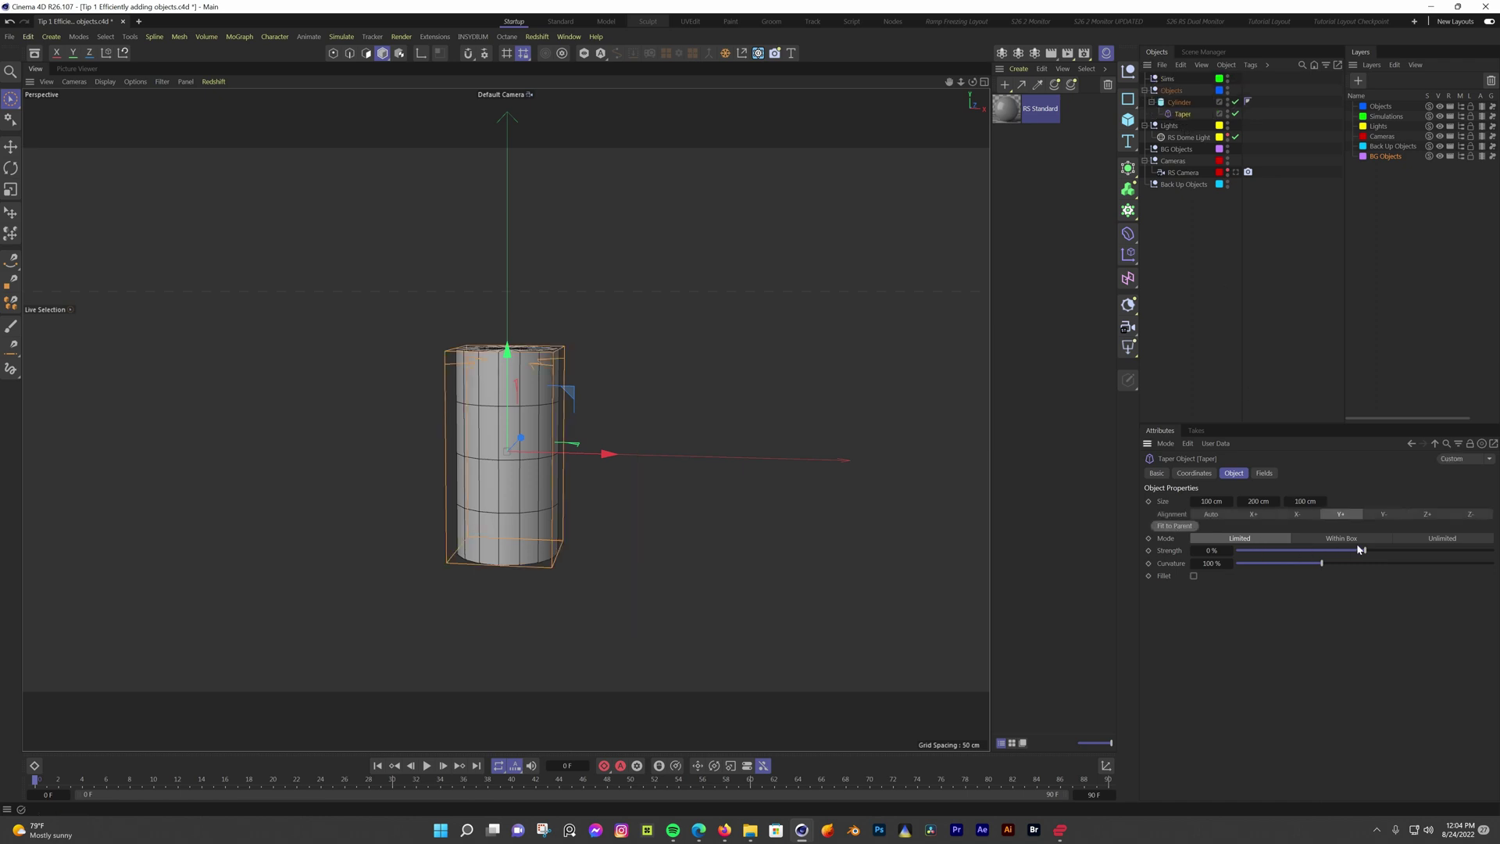
{"action": "left_click_drag", "start_coordinate": [1364, 550], "coordinate": [1473, 547]}
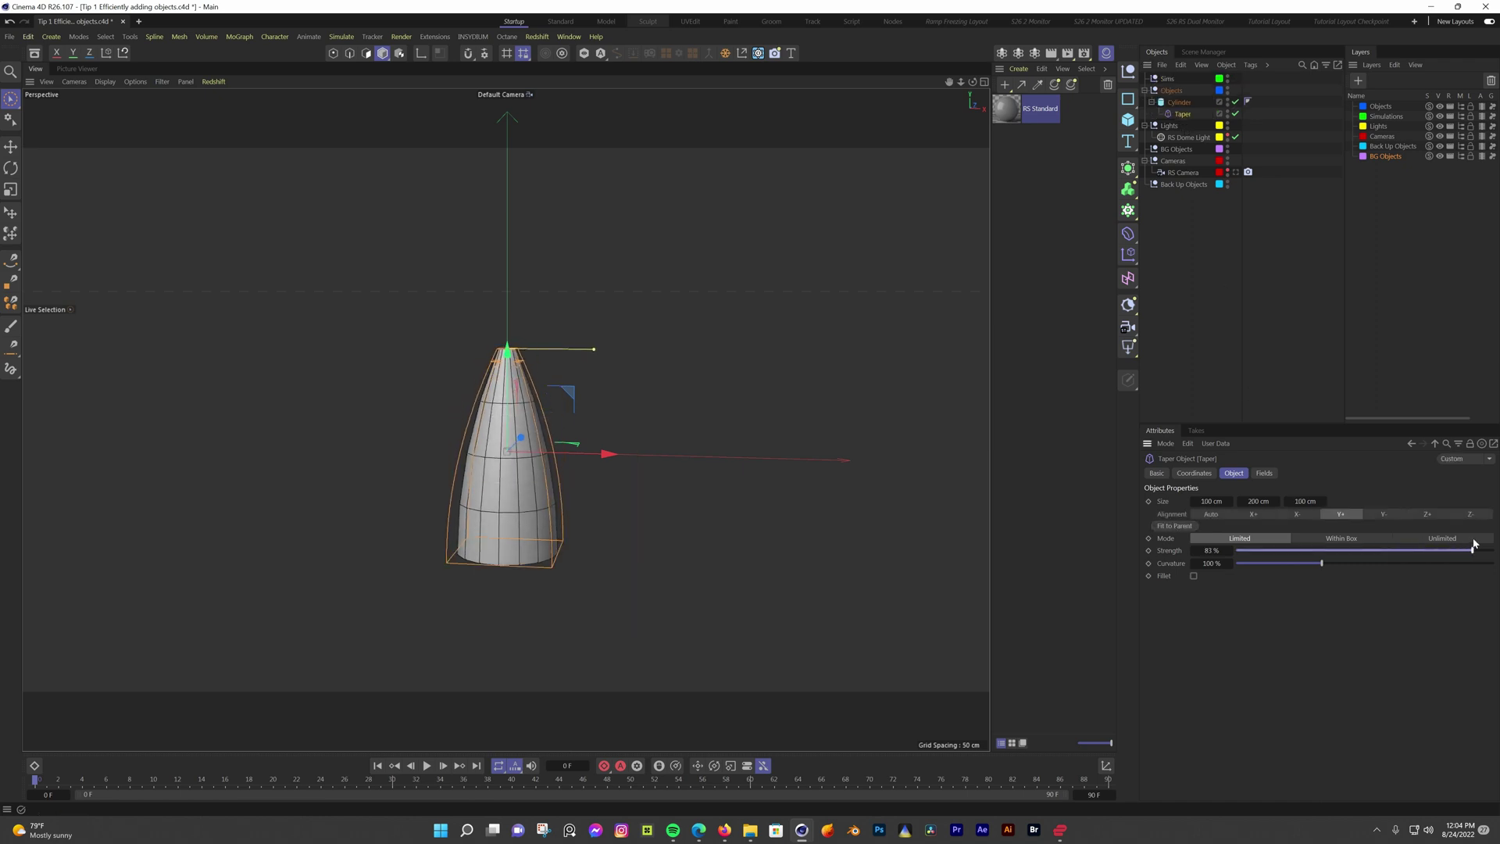
{"action": "key", "text": "Delete"}
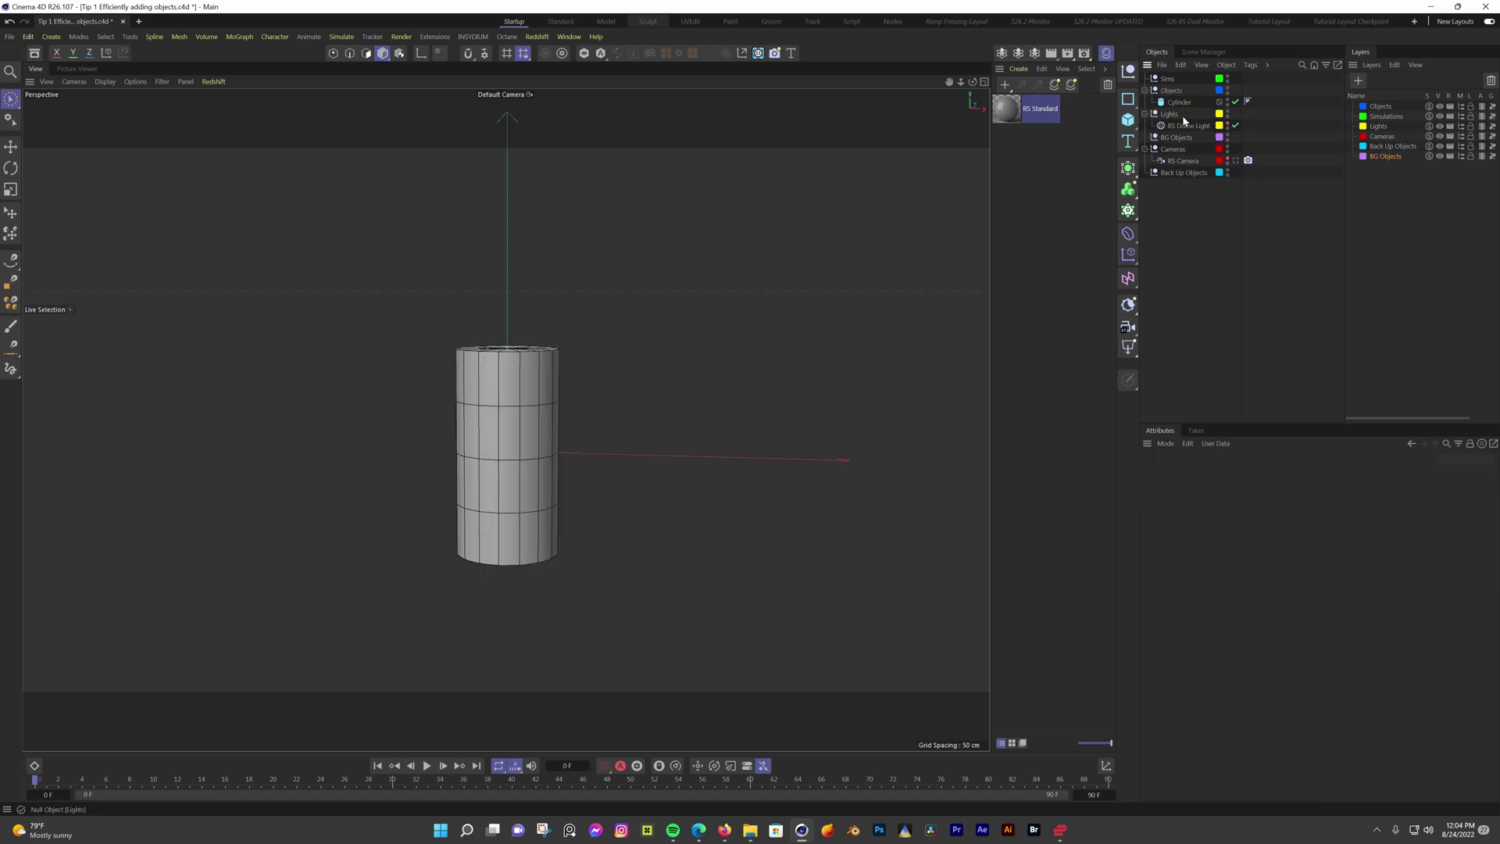
{"action": "left_click", "coordinate": [1178, 103]}
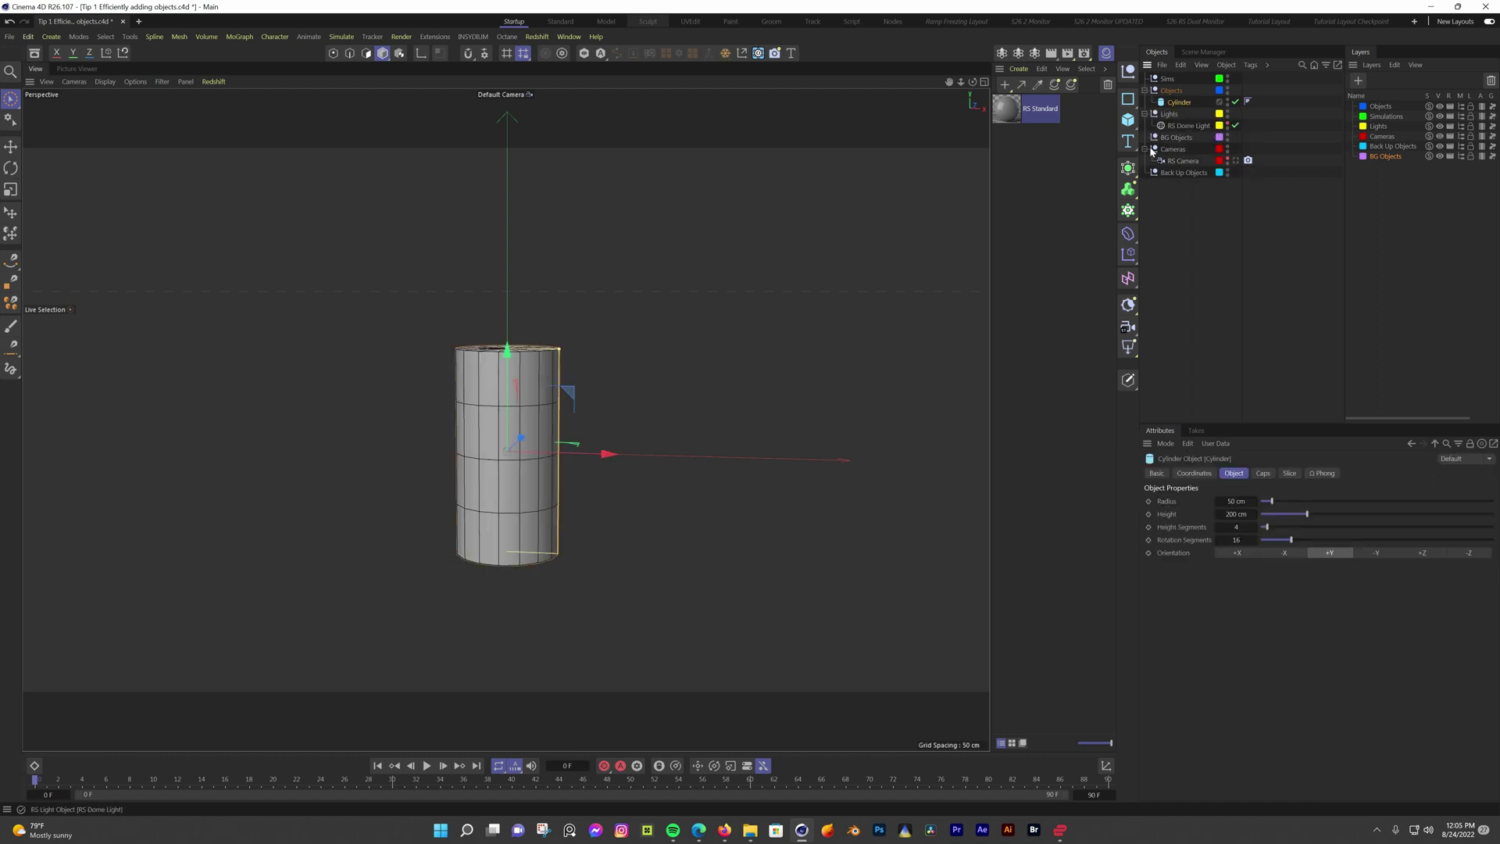
{"action": "left_click", "coordinate": [1126, 235]}
{"action": "left_click", "coordinate": [1253, 273], "text": "shift"}
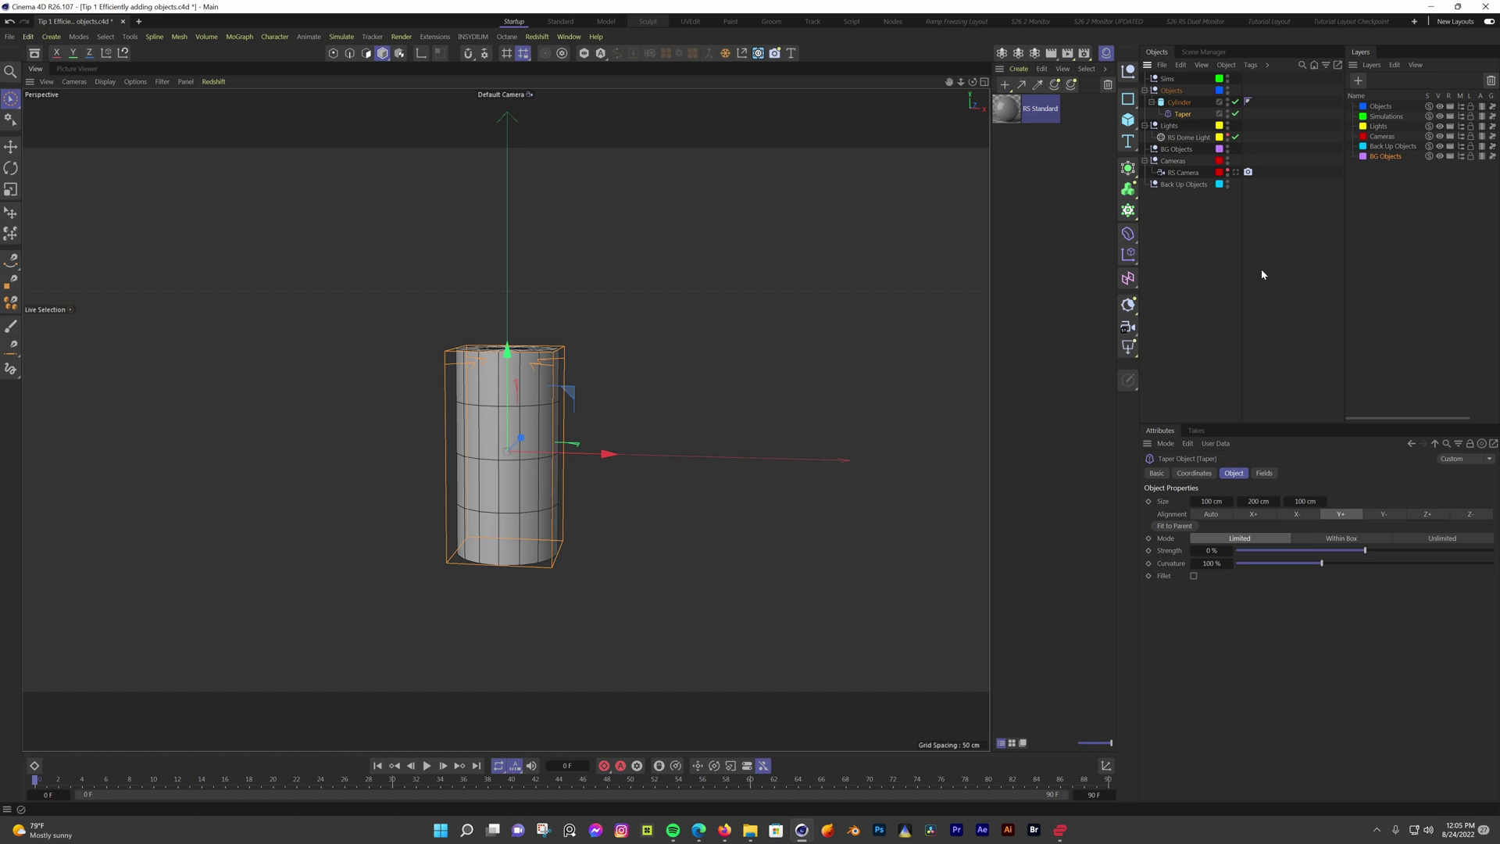
{"action": "left_click_drag", "start_coordinate": [1348, 558], "coordinate": [1456, 551]}
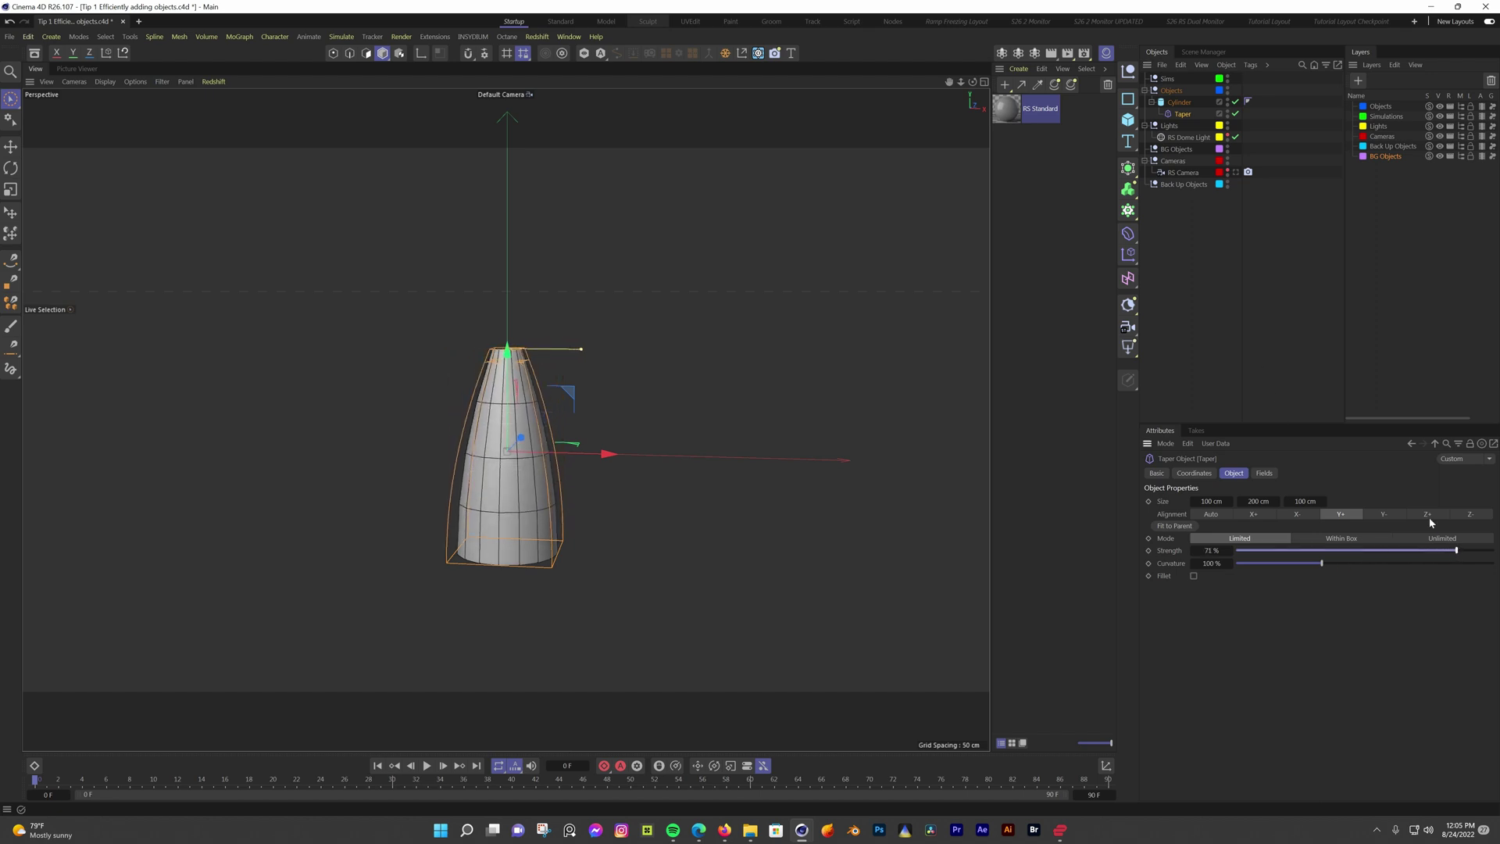
Place the tapered cylinder inside a MoGraph Cloner in 3×1×3 Grid mode
{"action": "left_click", "coordinate": [1128, 209]}
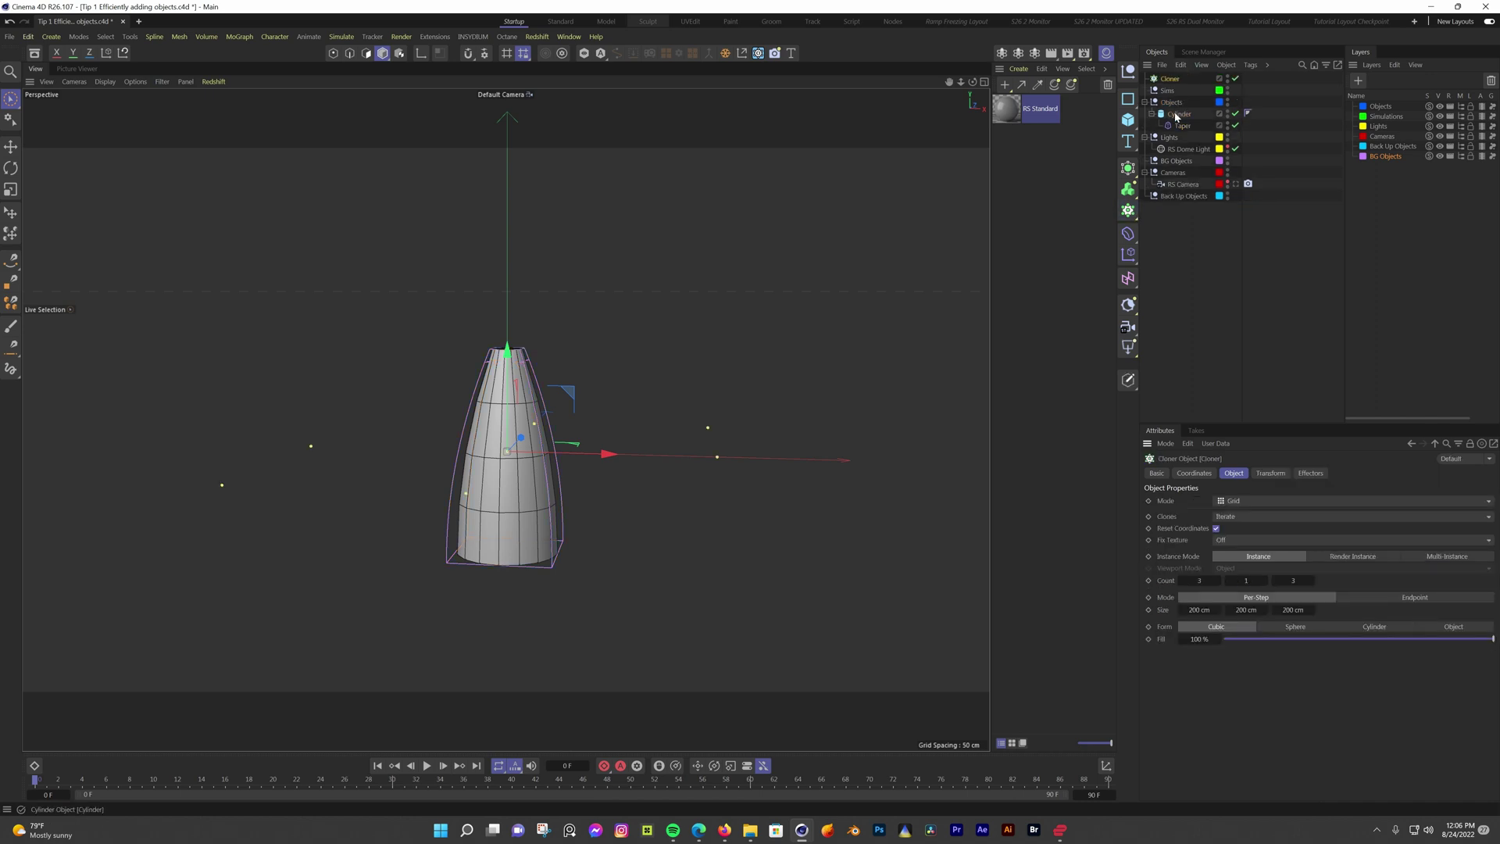
{"action": "left_click_drag", "start_coordinate": [1179, 114], "coordinate": [1170, 80]}
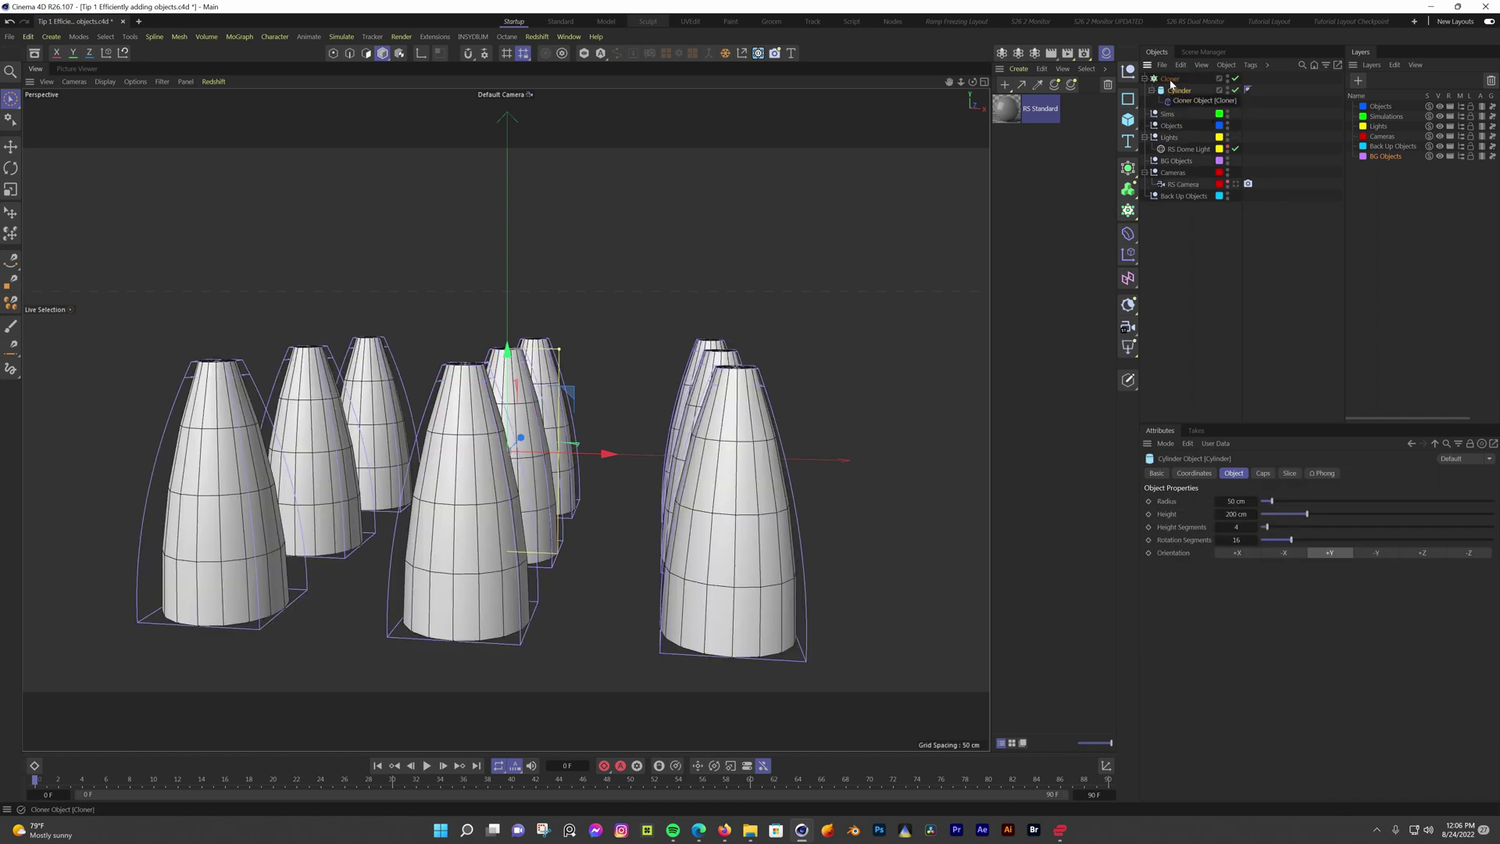
{"action": "key", "text": "ctrl+z"}
{"action": "key", "text": "ctrl+z"}
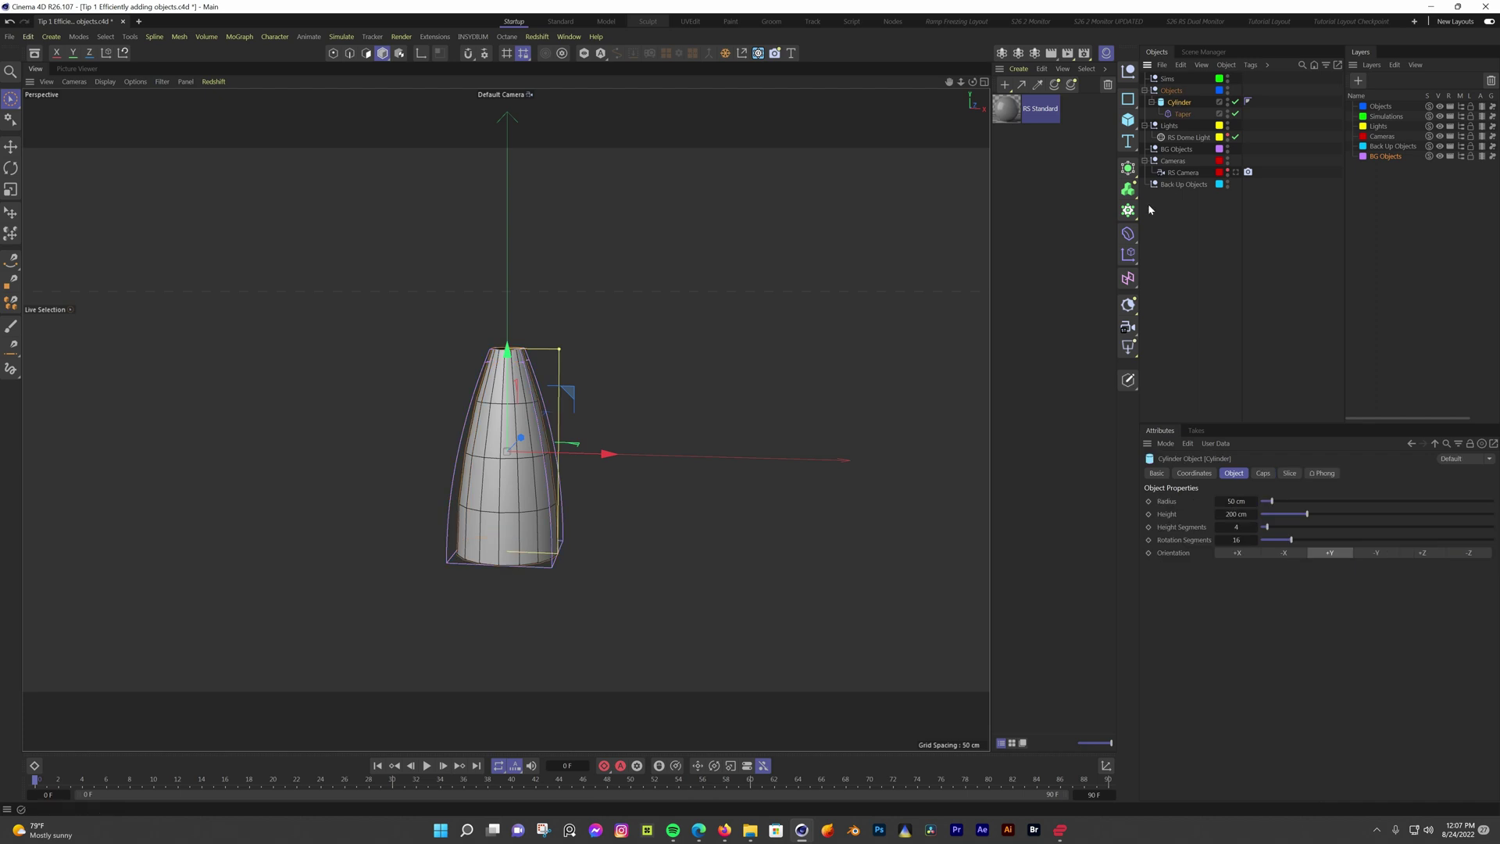
{"action": "left_click", "coordinate": [1128, 210]}
{"action": "left_click", "coordinate": [1175, 230]}
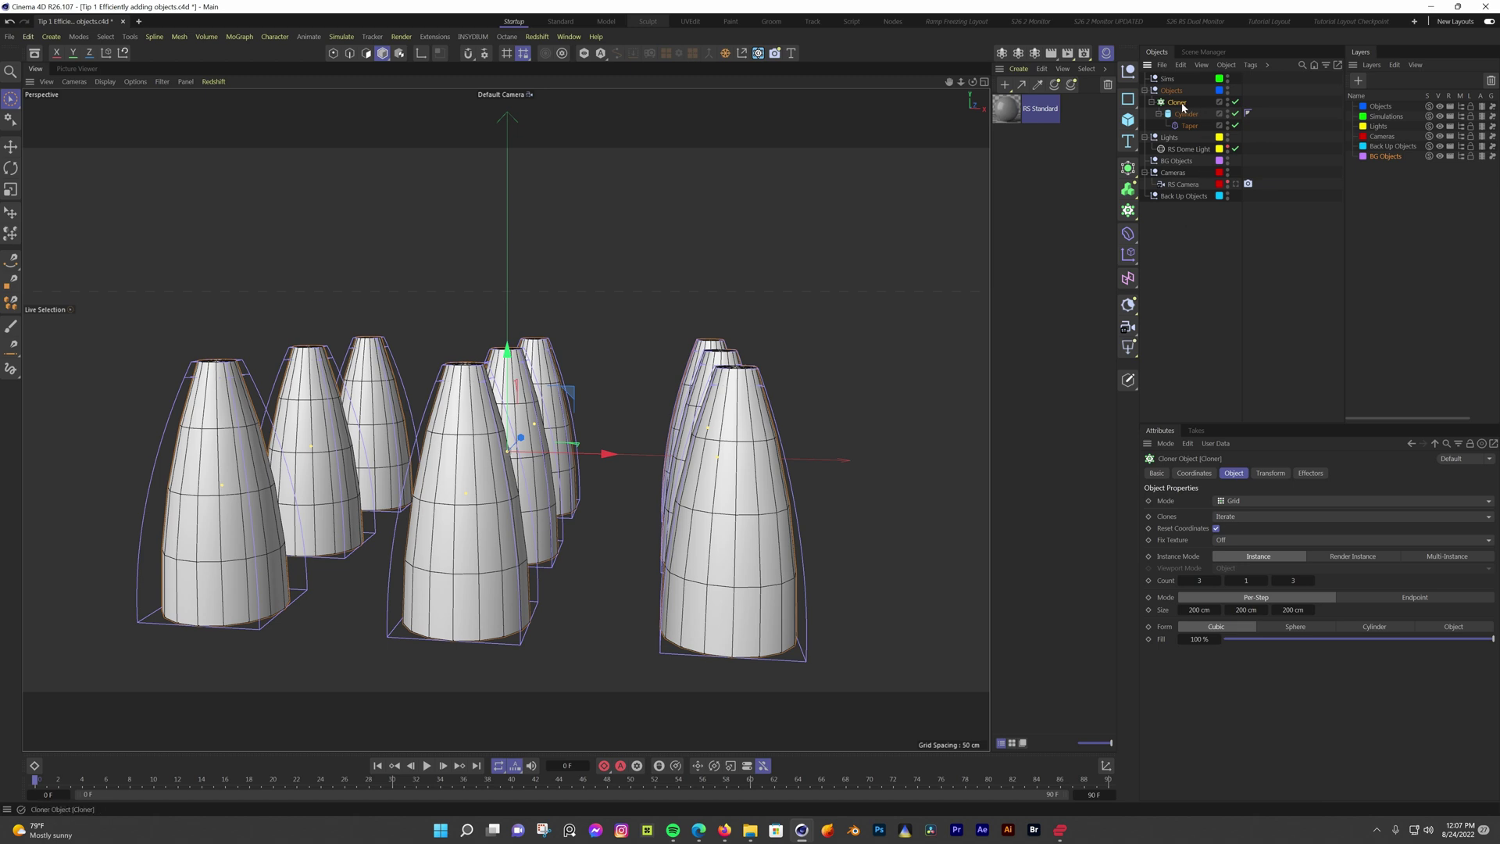
{"action": "key", "text": "Return"}
{"action": "left_click_drag", "start_coordinate": [1127, 119], "coordinate": [1164, 142]}
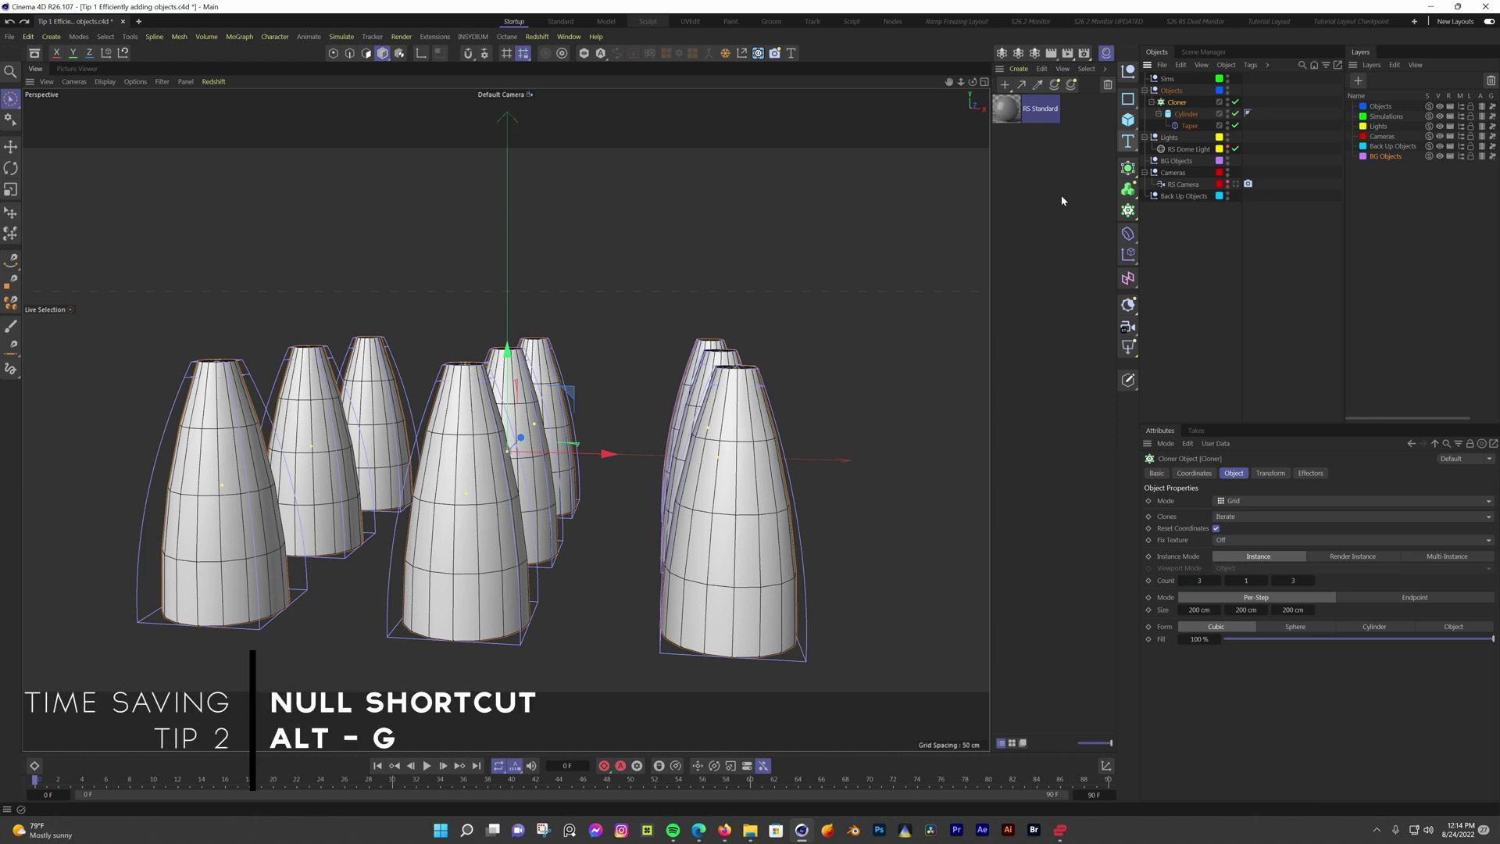
Group the Cloner and its tapered cylinders under a new Null with Alt+G, then expand it
{"action": "key", "text": "alt+g"}
{"action": "left_click", "coordinate": [1153, 102]}
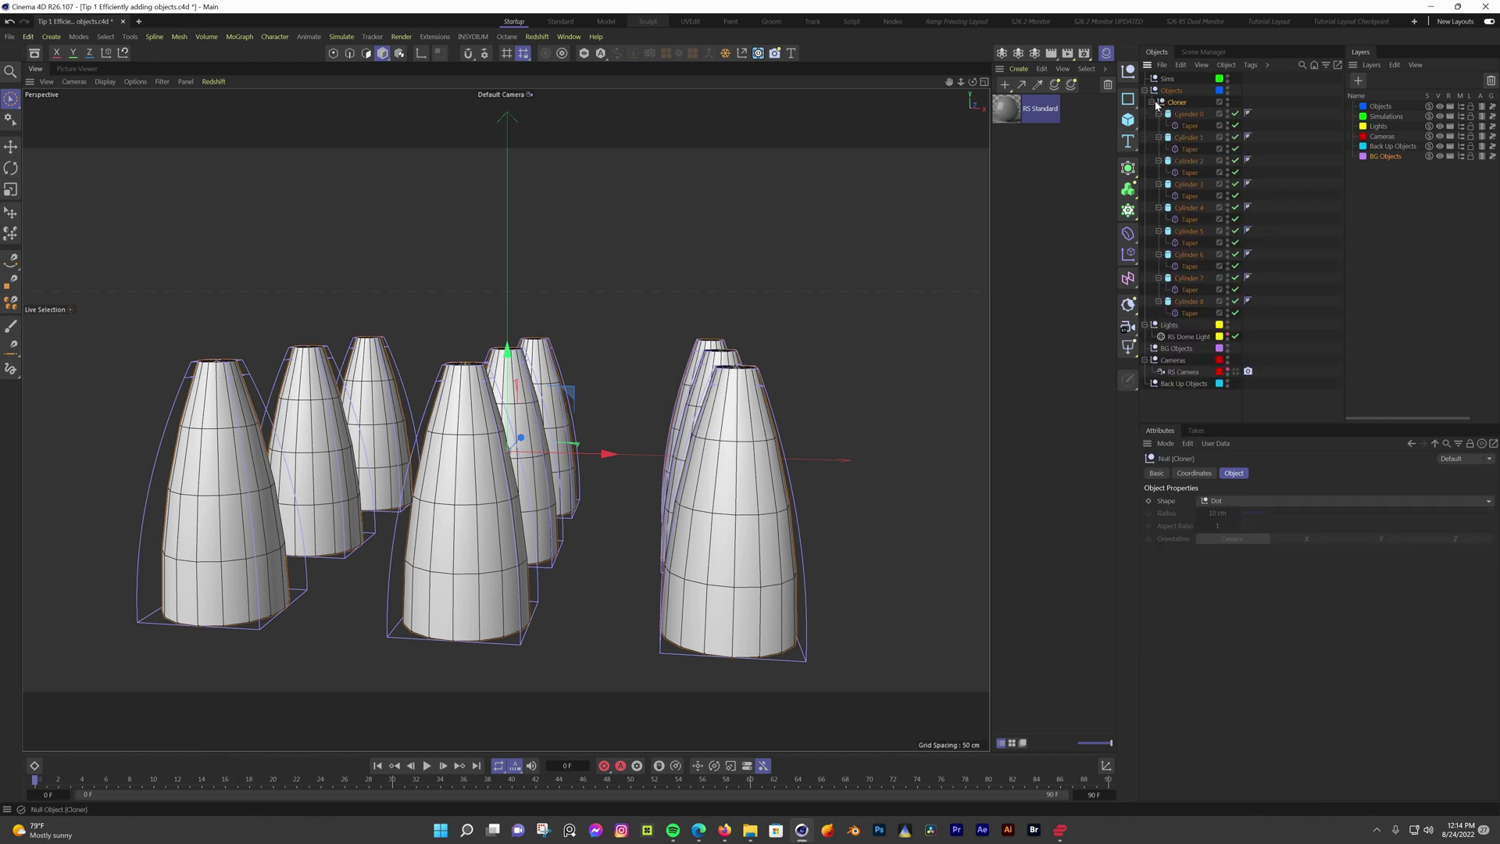
{"action": "left_click", "coordinate": [1128, 71]}
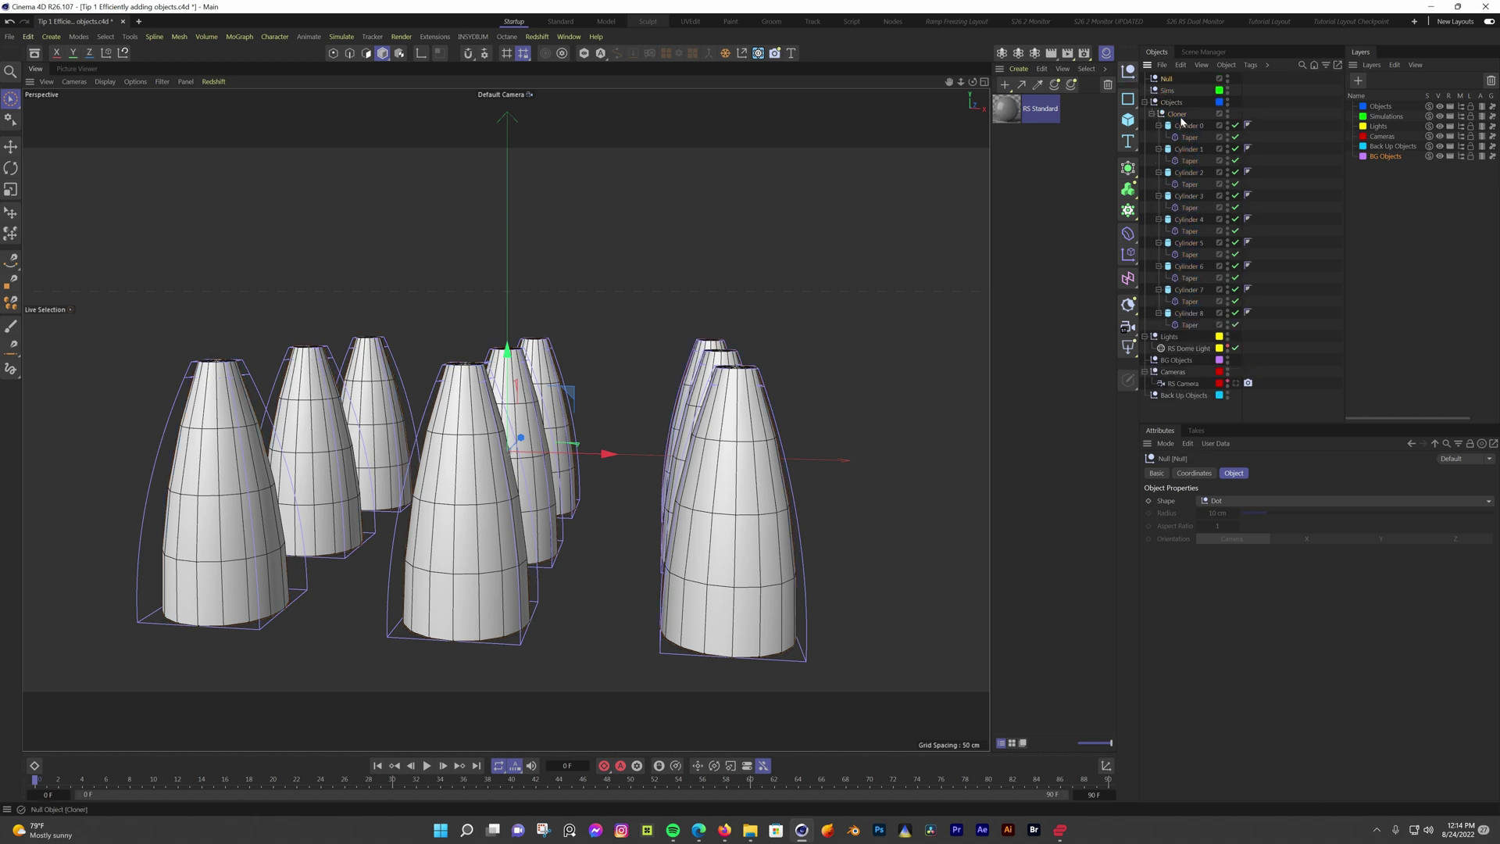
{"action": "left_click_drag", "start_coordinate": [1207, 318], "coordinate": [1168, 81]}
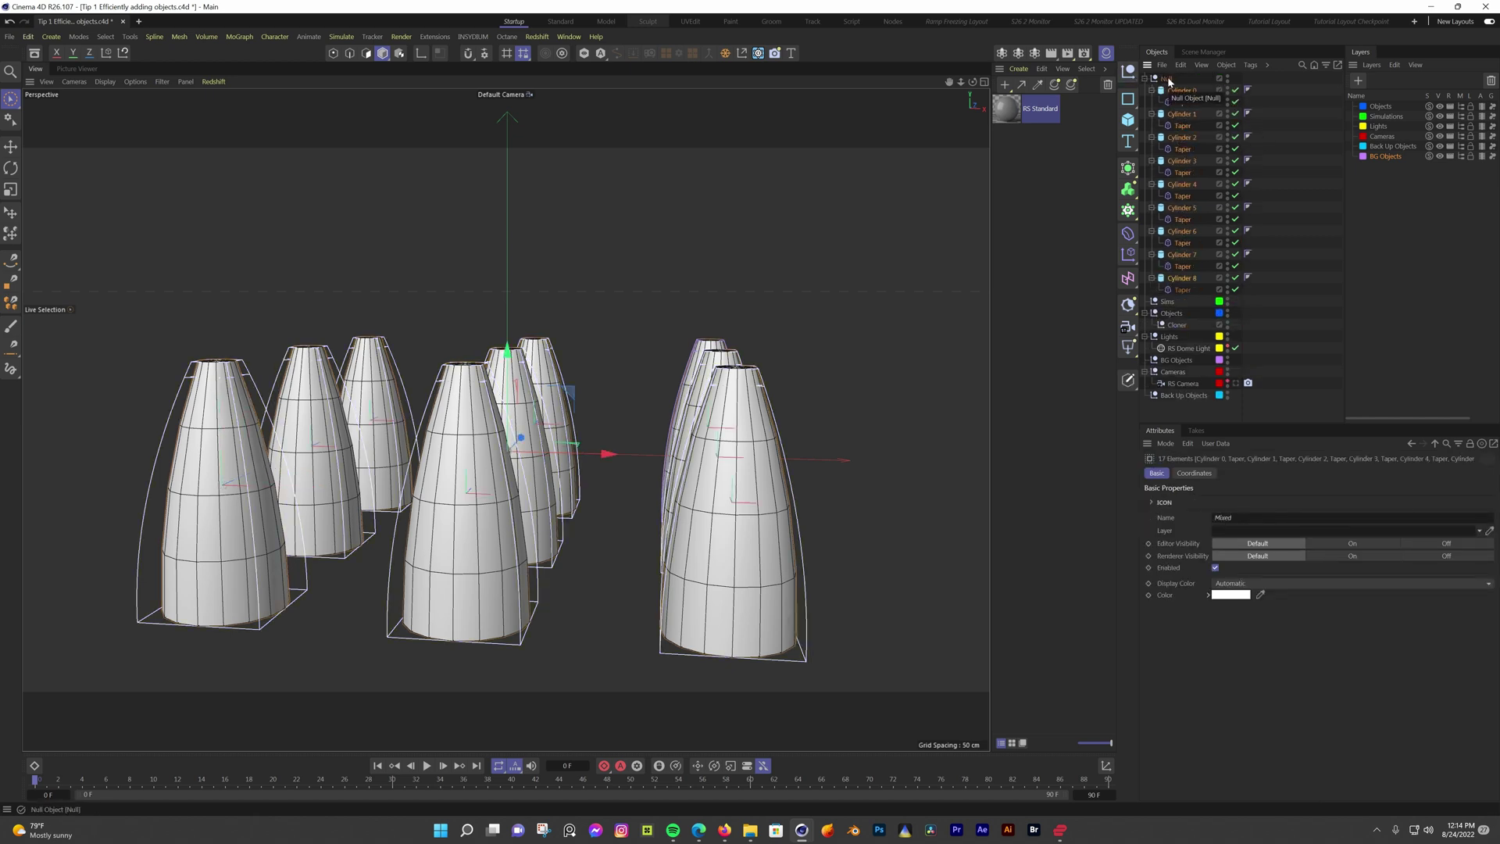
{"action": "key", "text": "ctrl+z"}
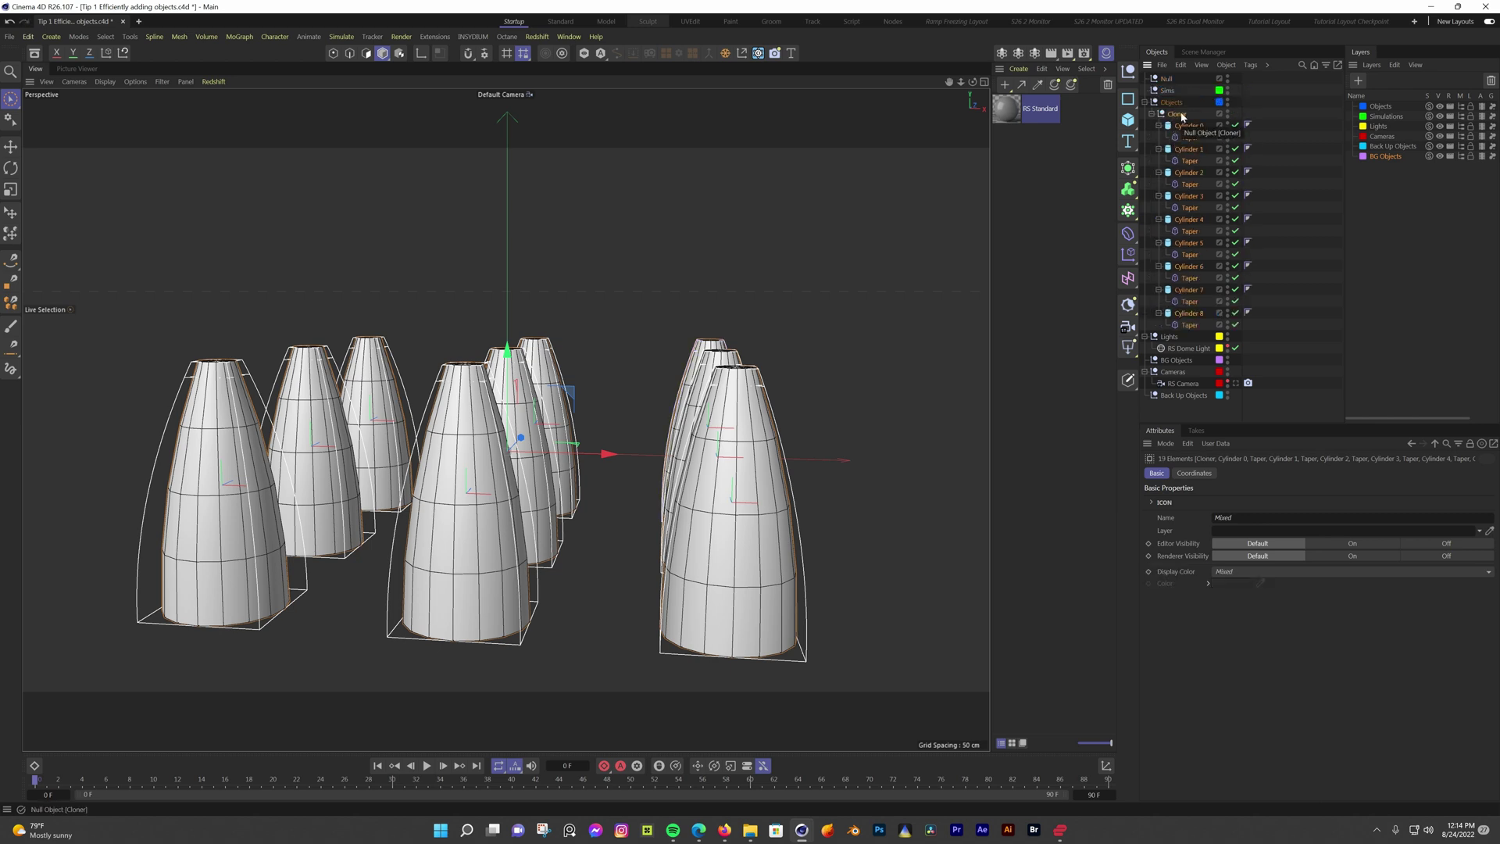
{"action": "key", "text": "alt+g"}
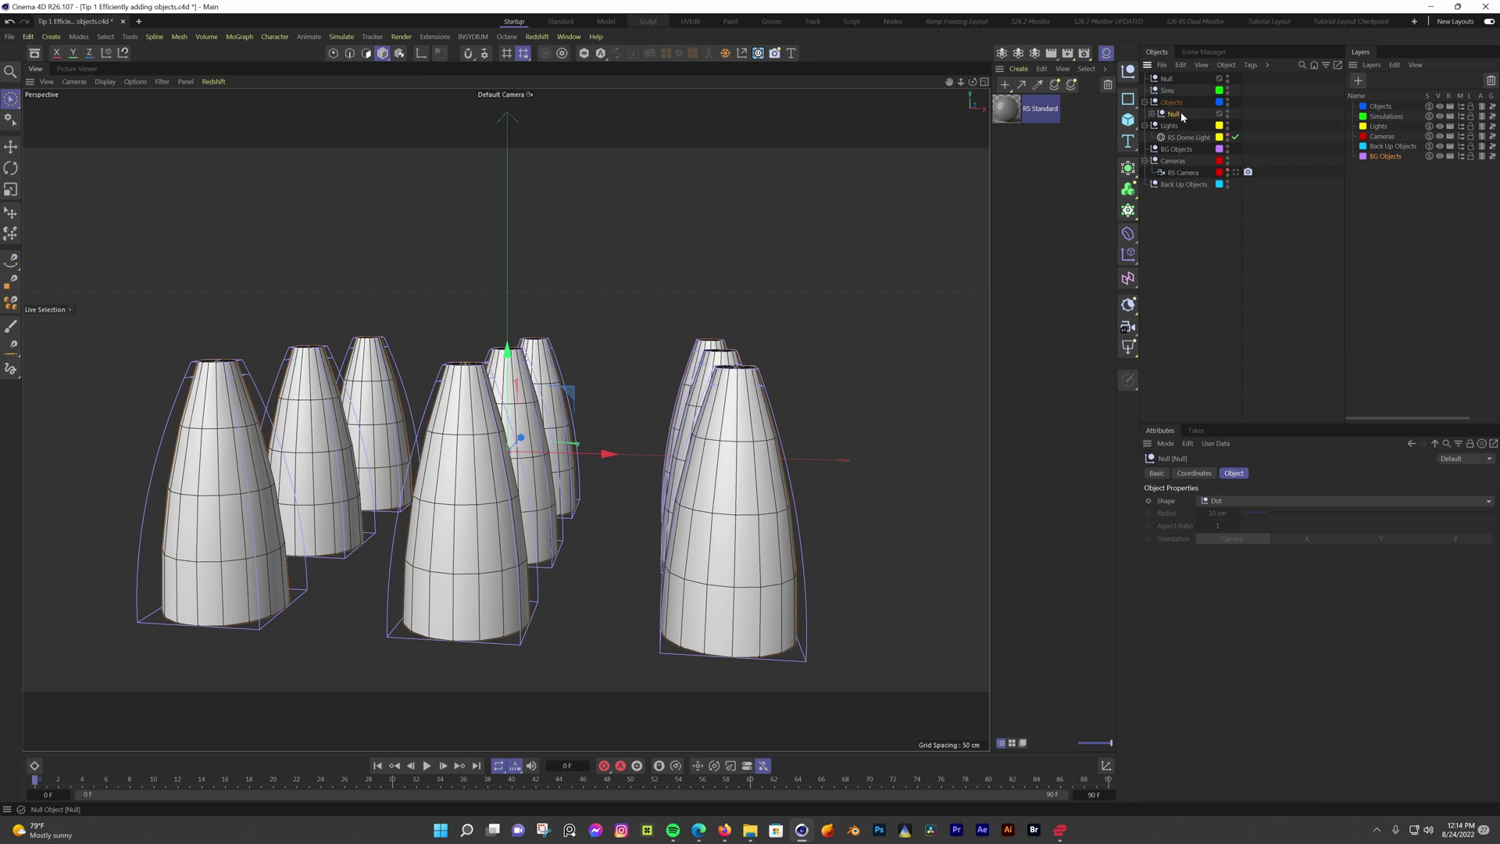
{"action": "left_click", "coordinate": [1153, 114]}
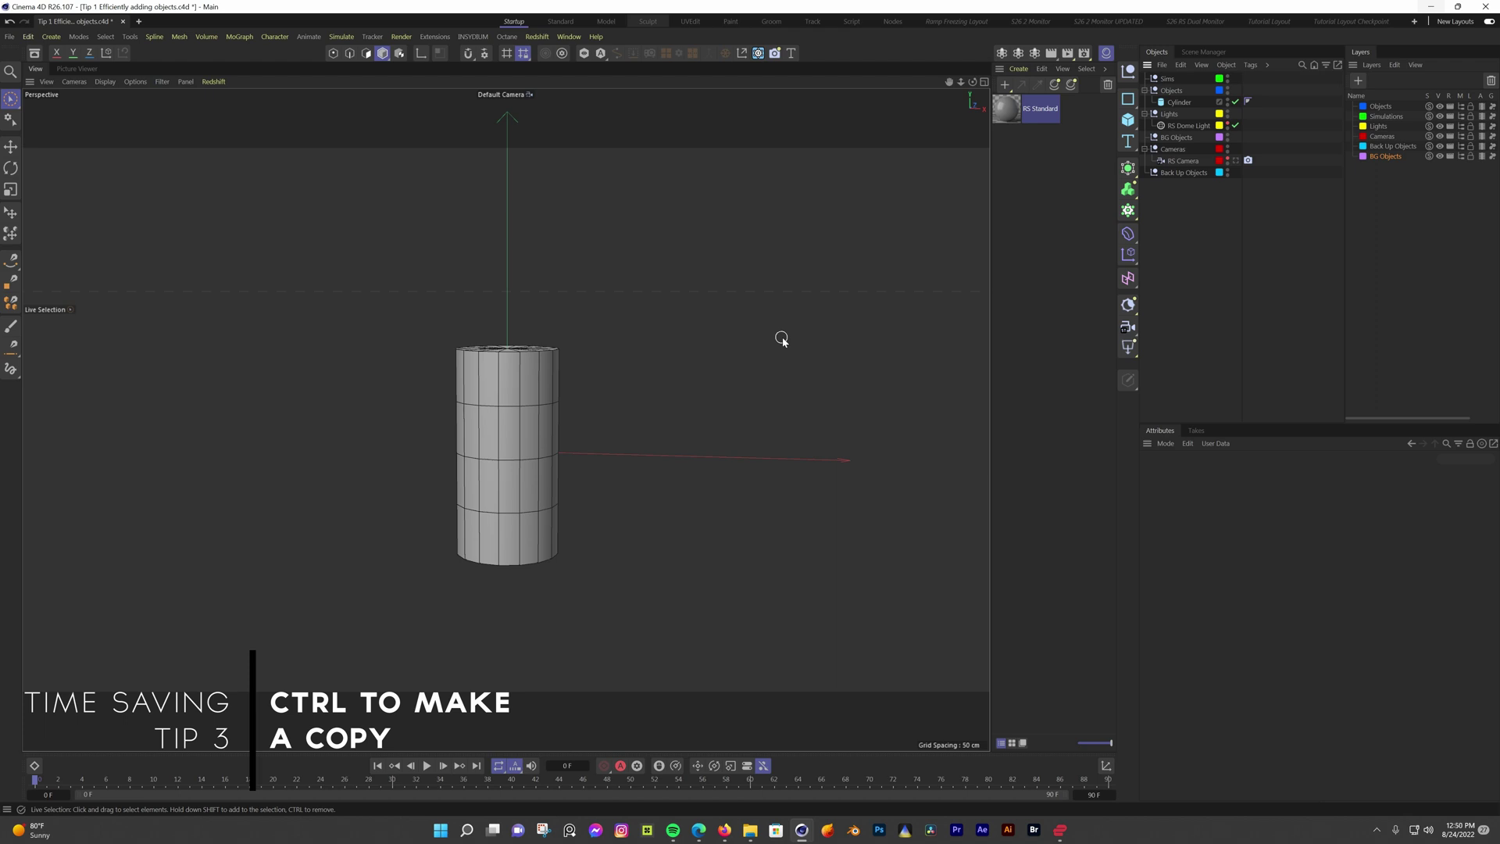
Duplicate the cylinder into Cylinder.1 by Ctrl-dragging it in the Object Manager
{"action": "left_click", "coordinate": [1174, 103]}
{"action": "key", "text": "ctrl+c"}
{"action": "key", "text": "ctrl+v"}
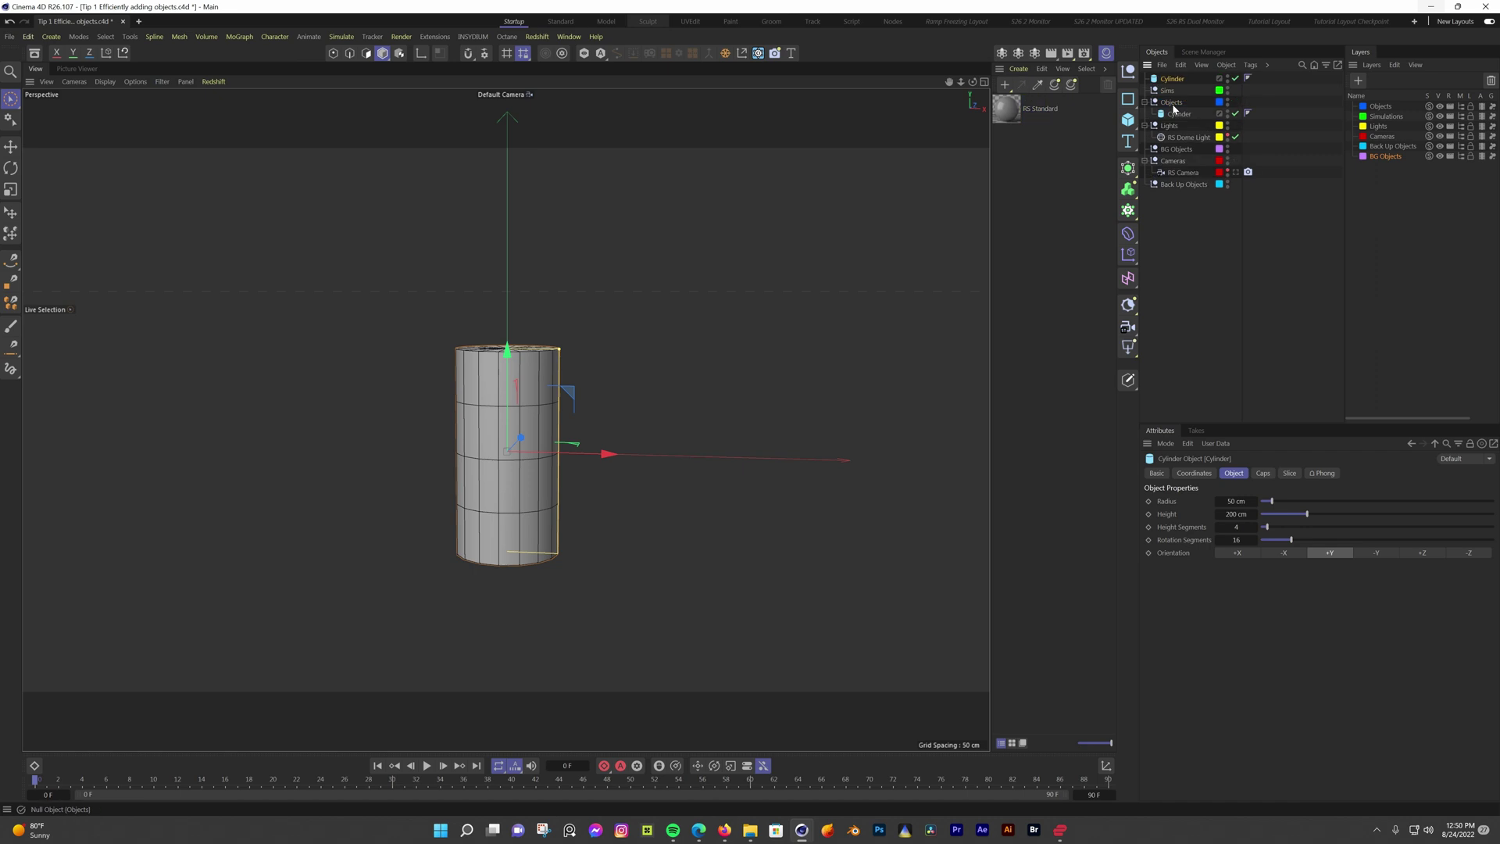
{"action": "left_click_drag", "start_coordinate": [600, 460], "coordinate": [706, 461]}
{"action": "key", "text": "Delete"}
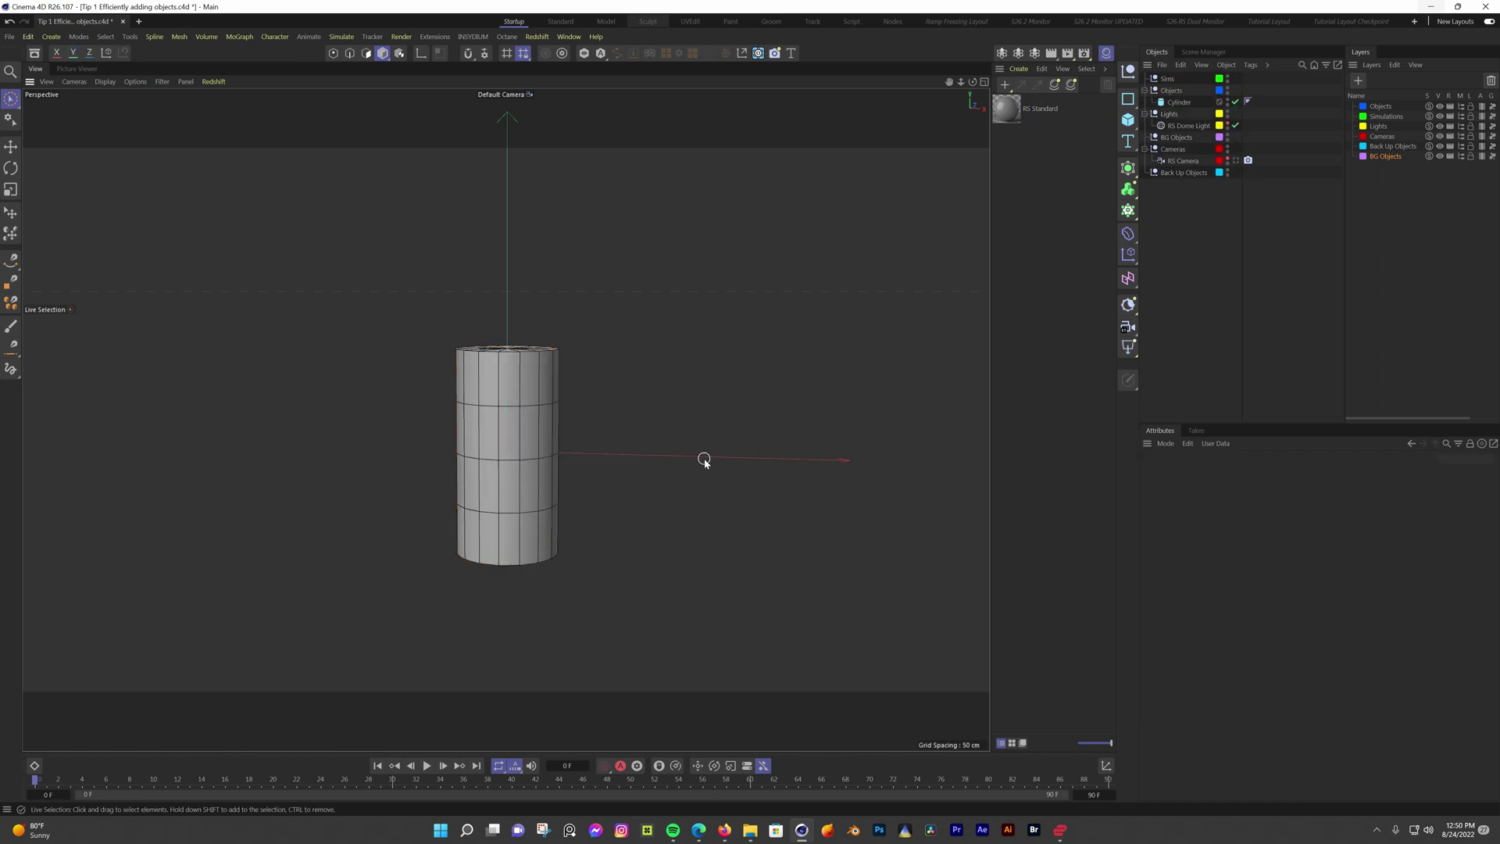
{"action": "left_click", "coordinate": [508, 458]}
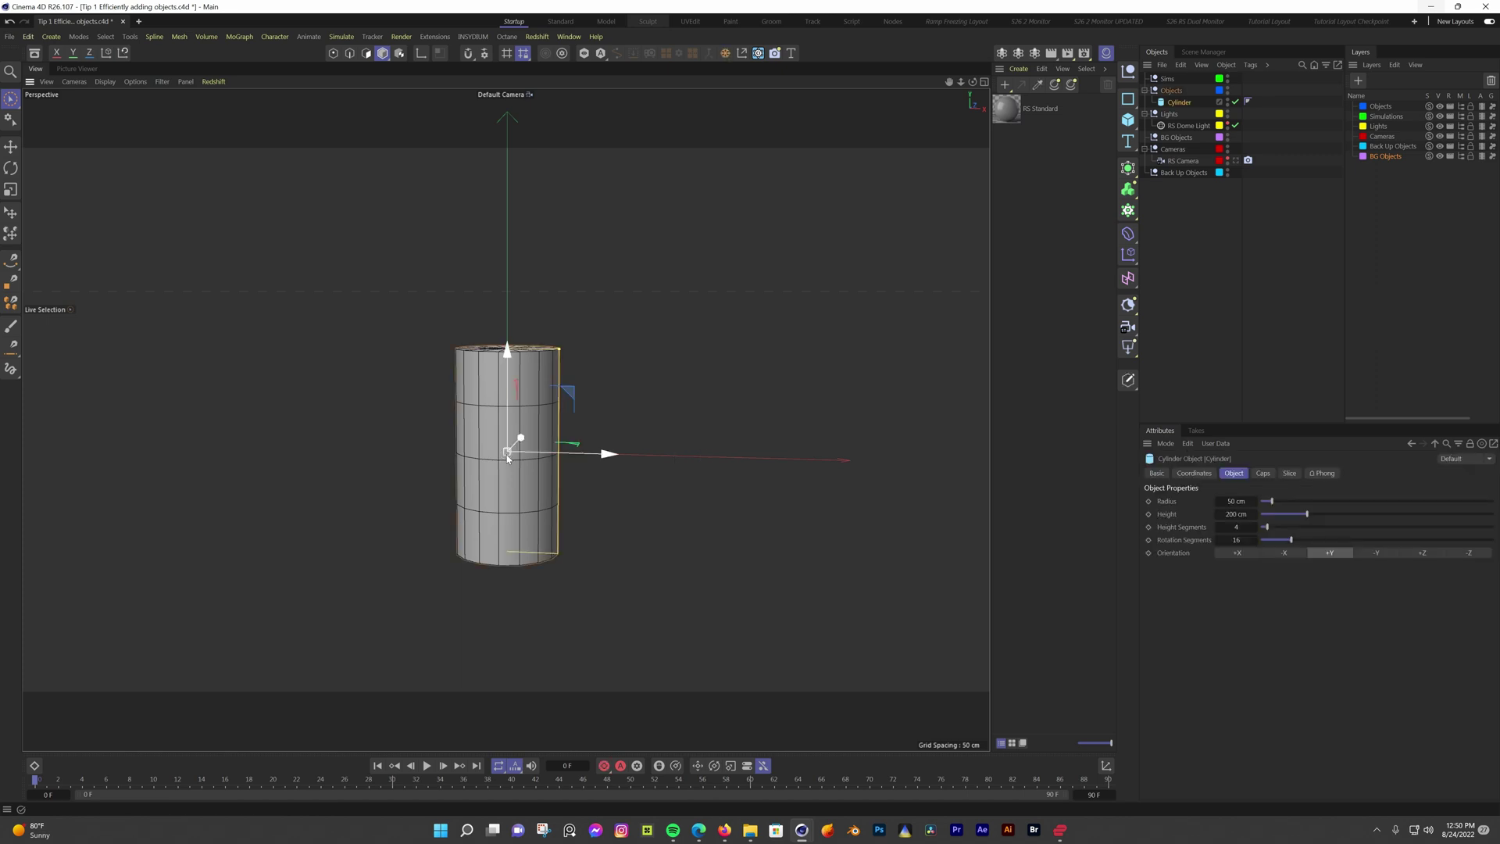
{"action": "left_click_drag", "start_coordinate": [596, 459], "coordinate": [734, 464], "text": "ctrl"}
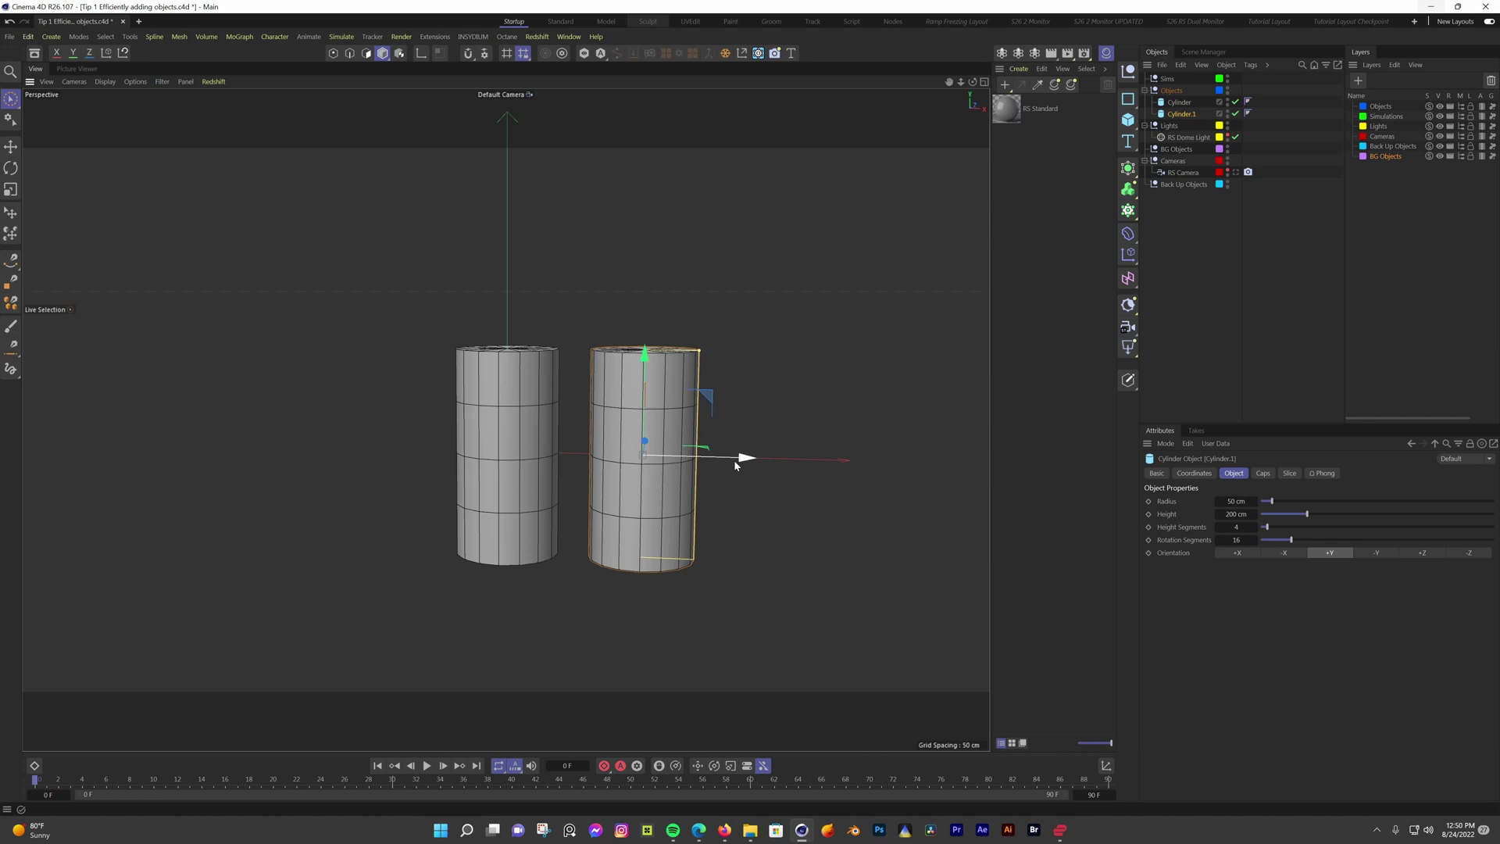
{"action": "key", "text": "Delete"}
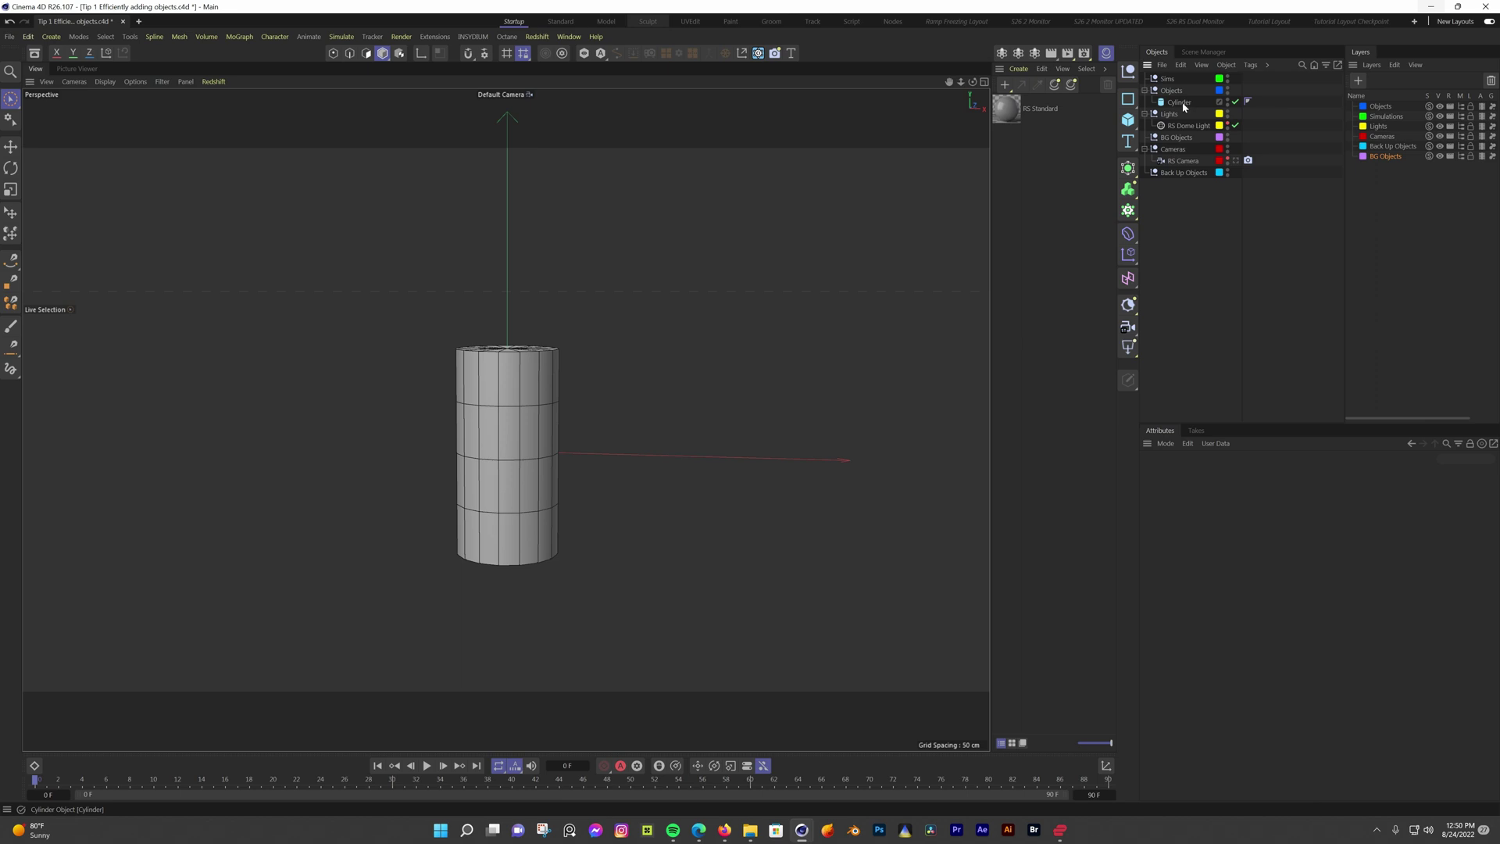
{"action": "left_click_drag", "start_coordinate": [1184, 103], "coordinate": [1183, 118], "text": "ctrl"}
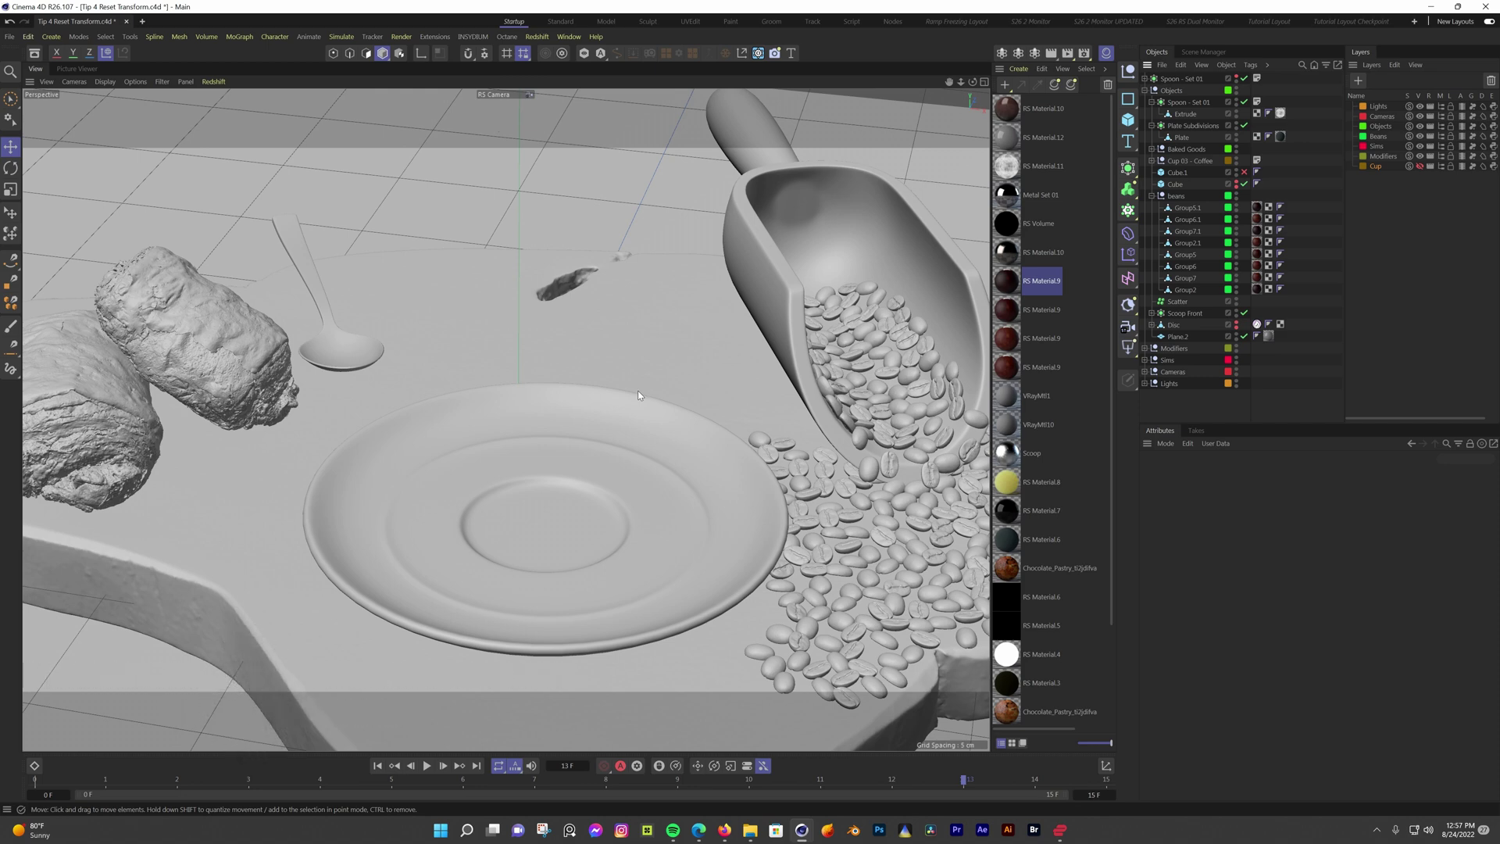
Rotate and move the Spoon - Set 01, then restore it with Reset Transform
{"action": "left_click", "coordinate": [639, 395]}
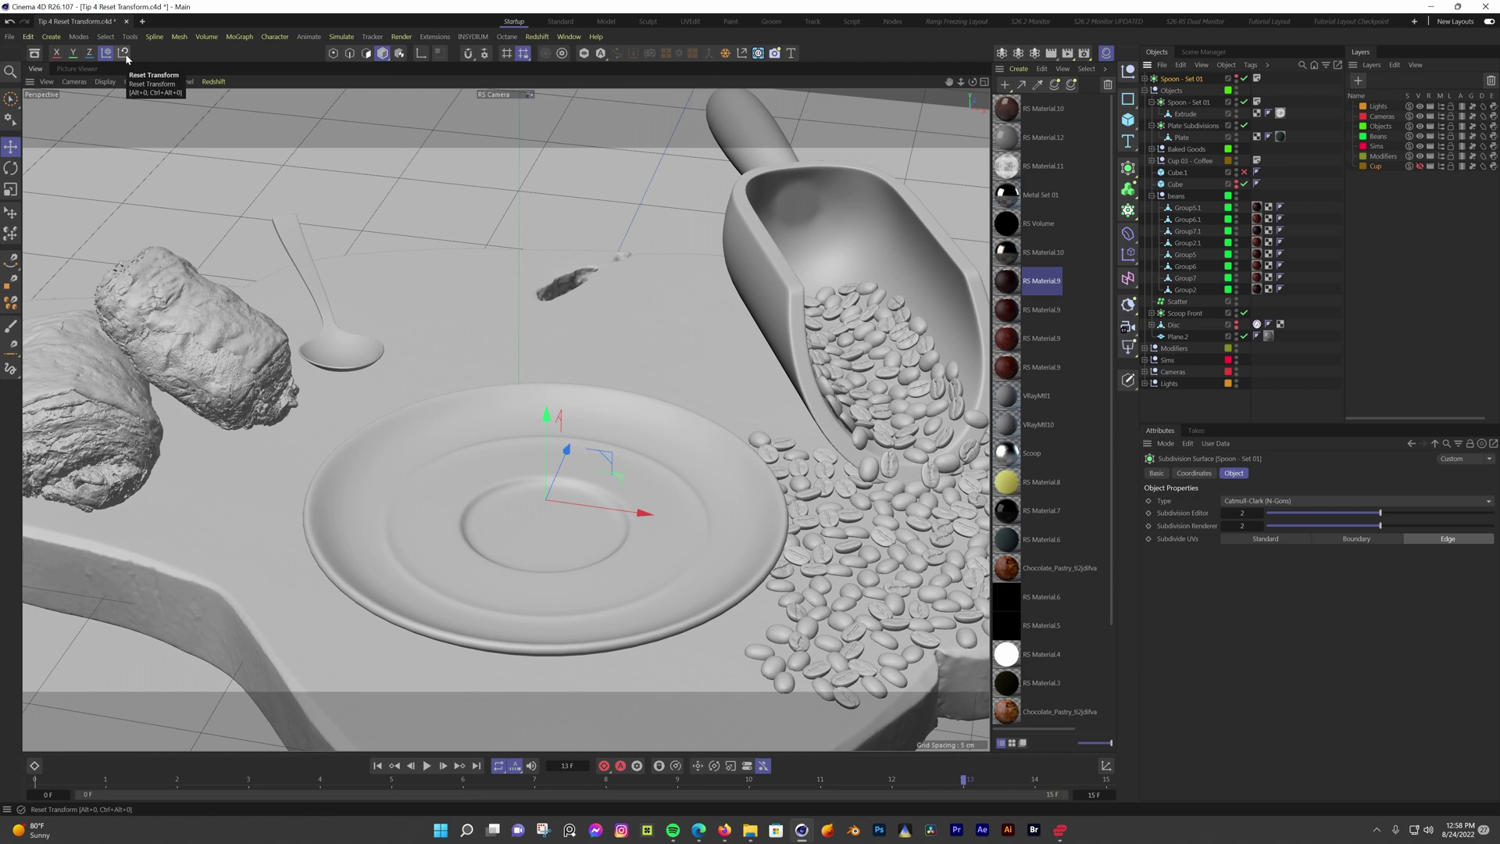
{"action": "left_click", "coordinate": [1236, 77]}
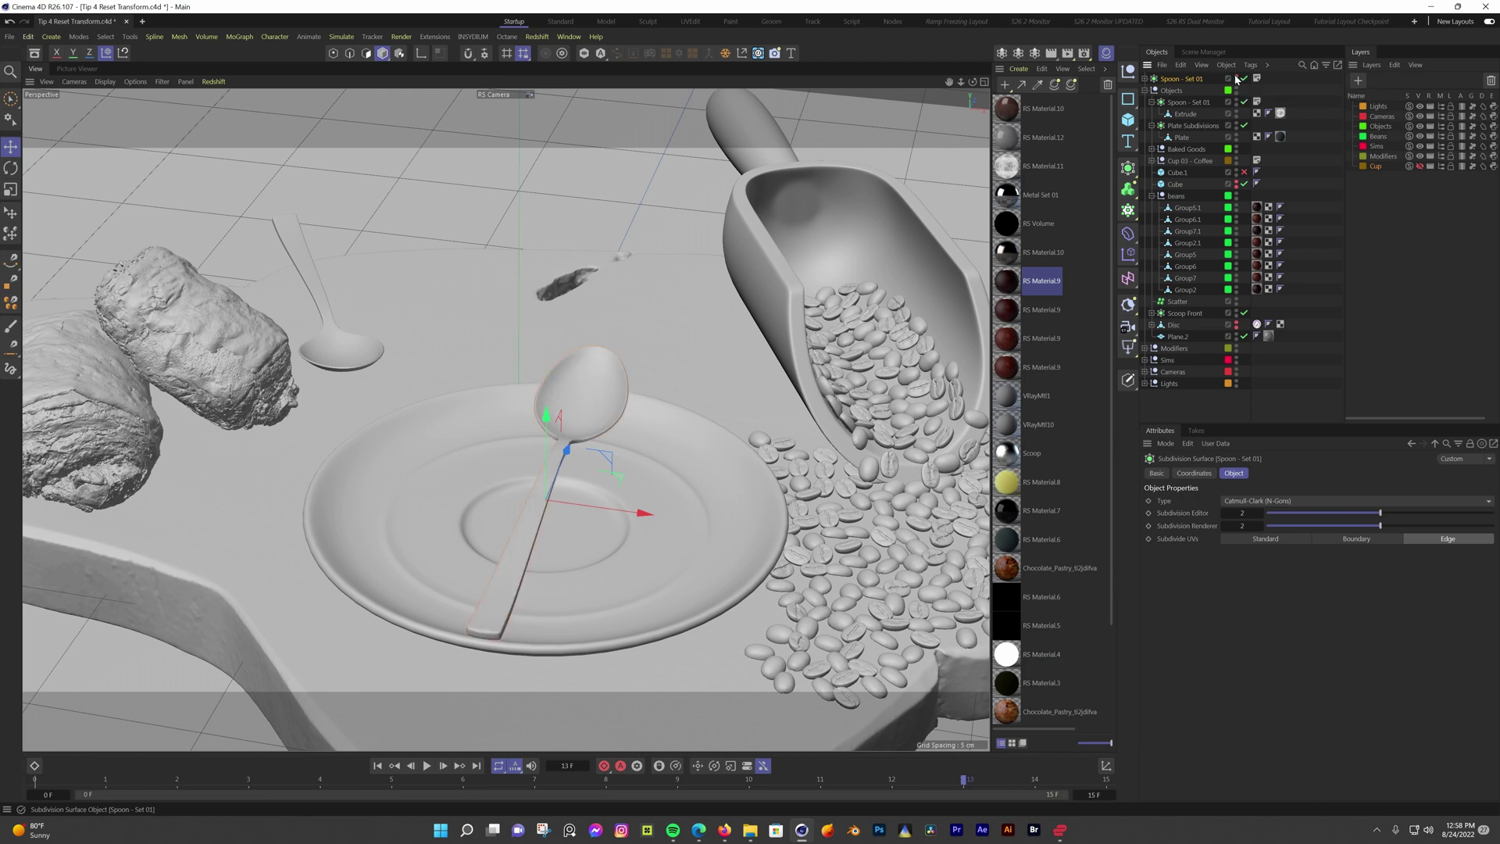
{"action": "key", "text": "r"}
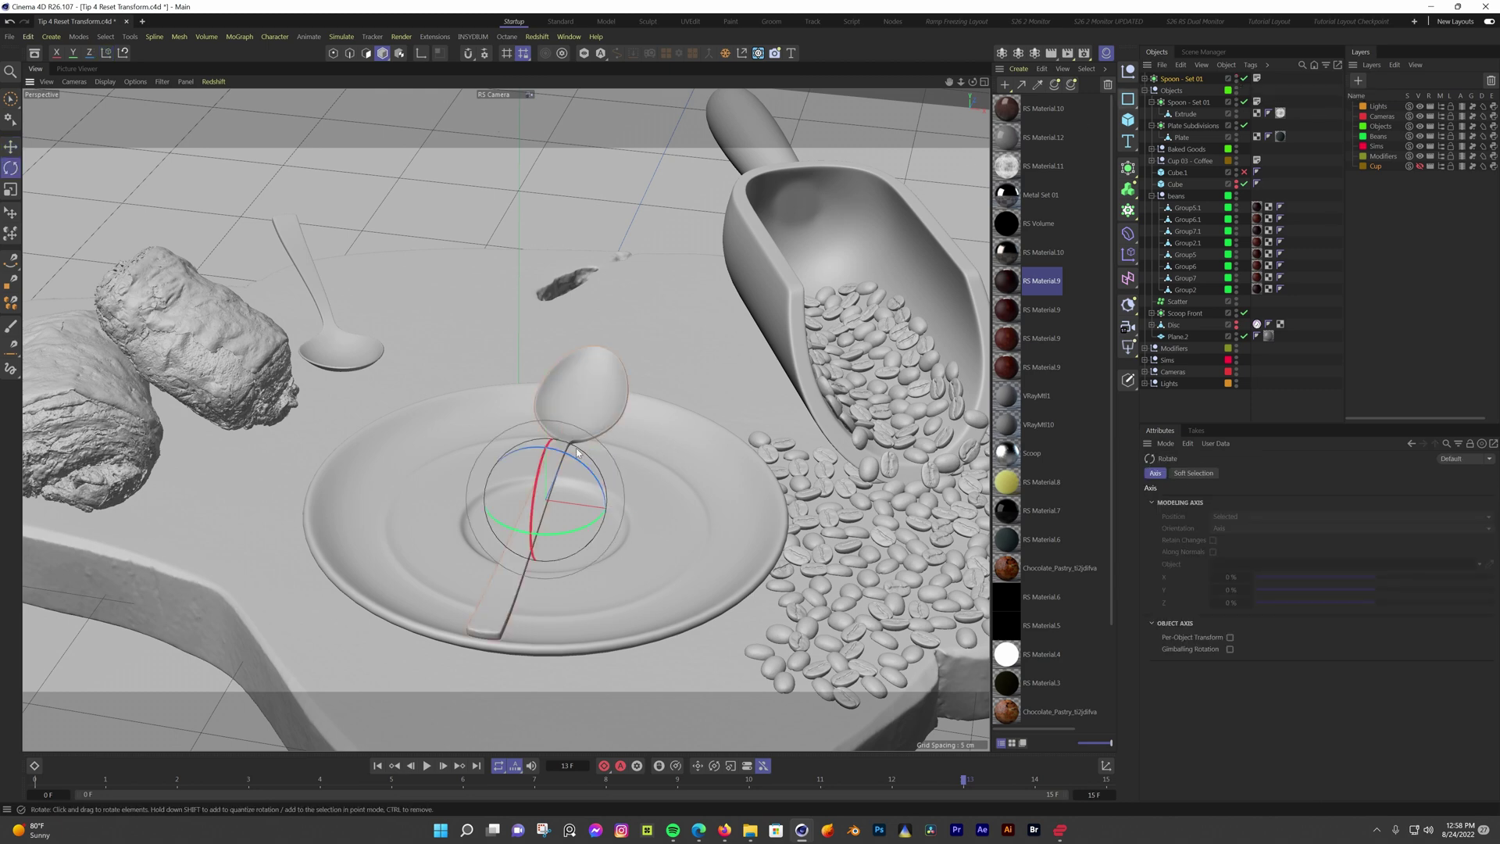
{"action": "left_click_drag", "start_coordinate": [533, 468], "coordinate": [539, 547]}
{"action": "key", "text": "e"}
{"action": "key", "text": "w"}
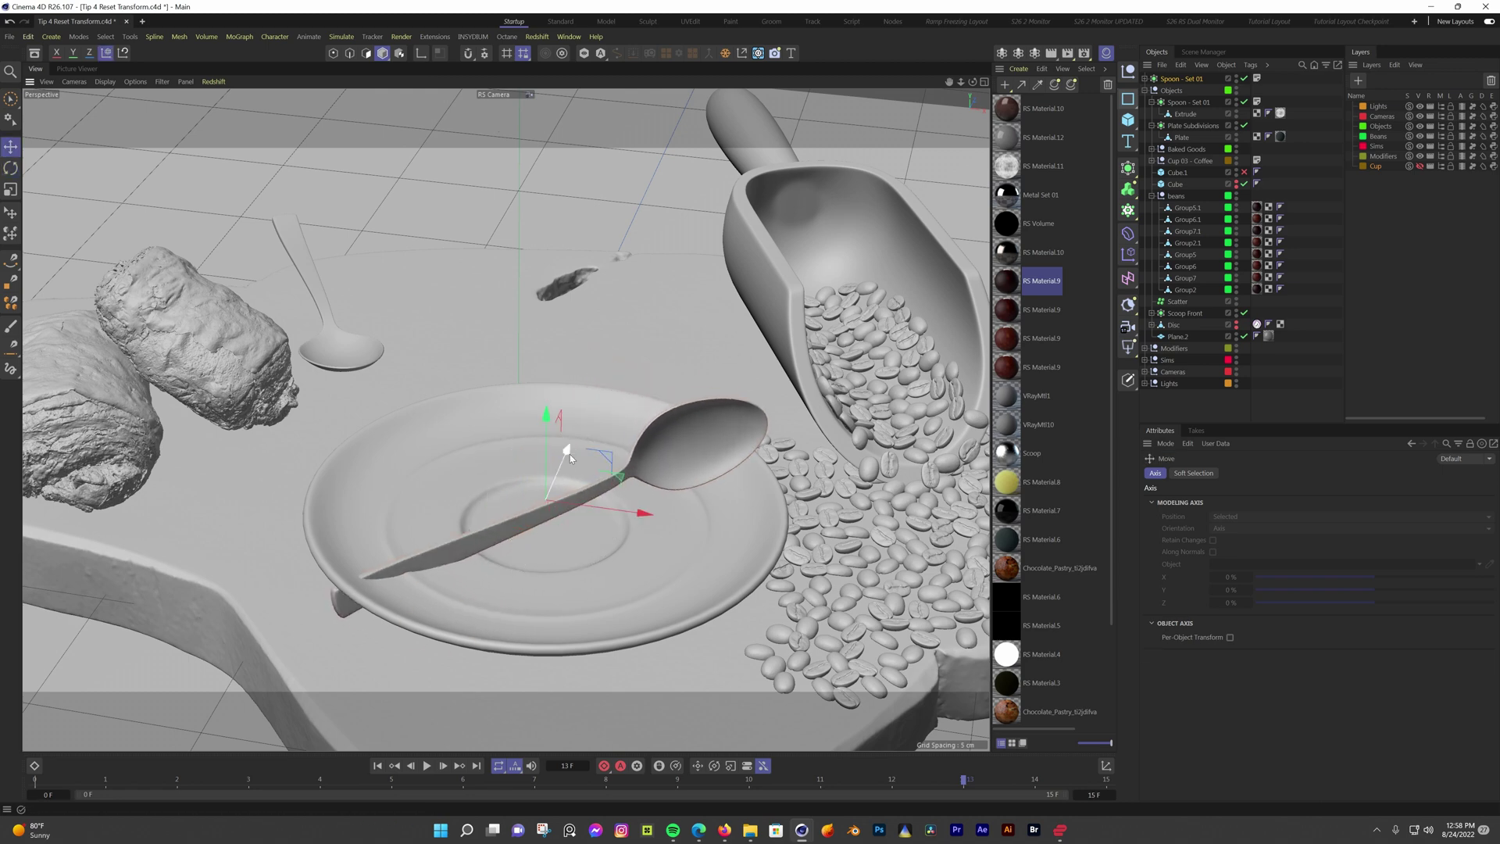
{"action": "left_click_drag", "start_coordinate": [607, 460], "coordinate": [703, 121]}
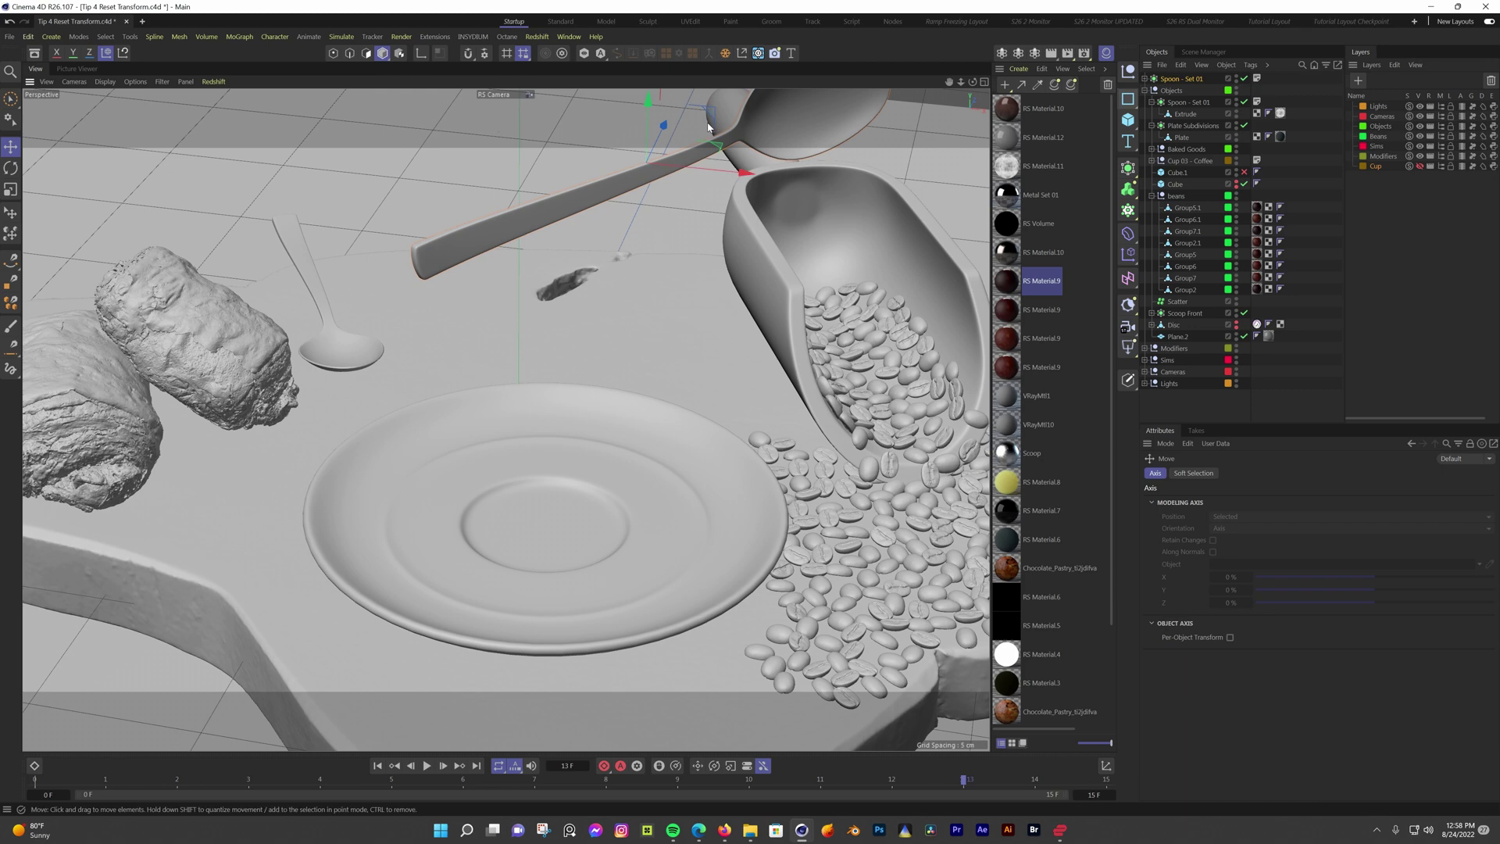
{"action": "left_click", "coordinate": [124, 53]}
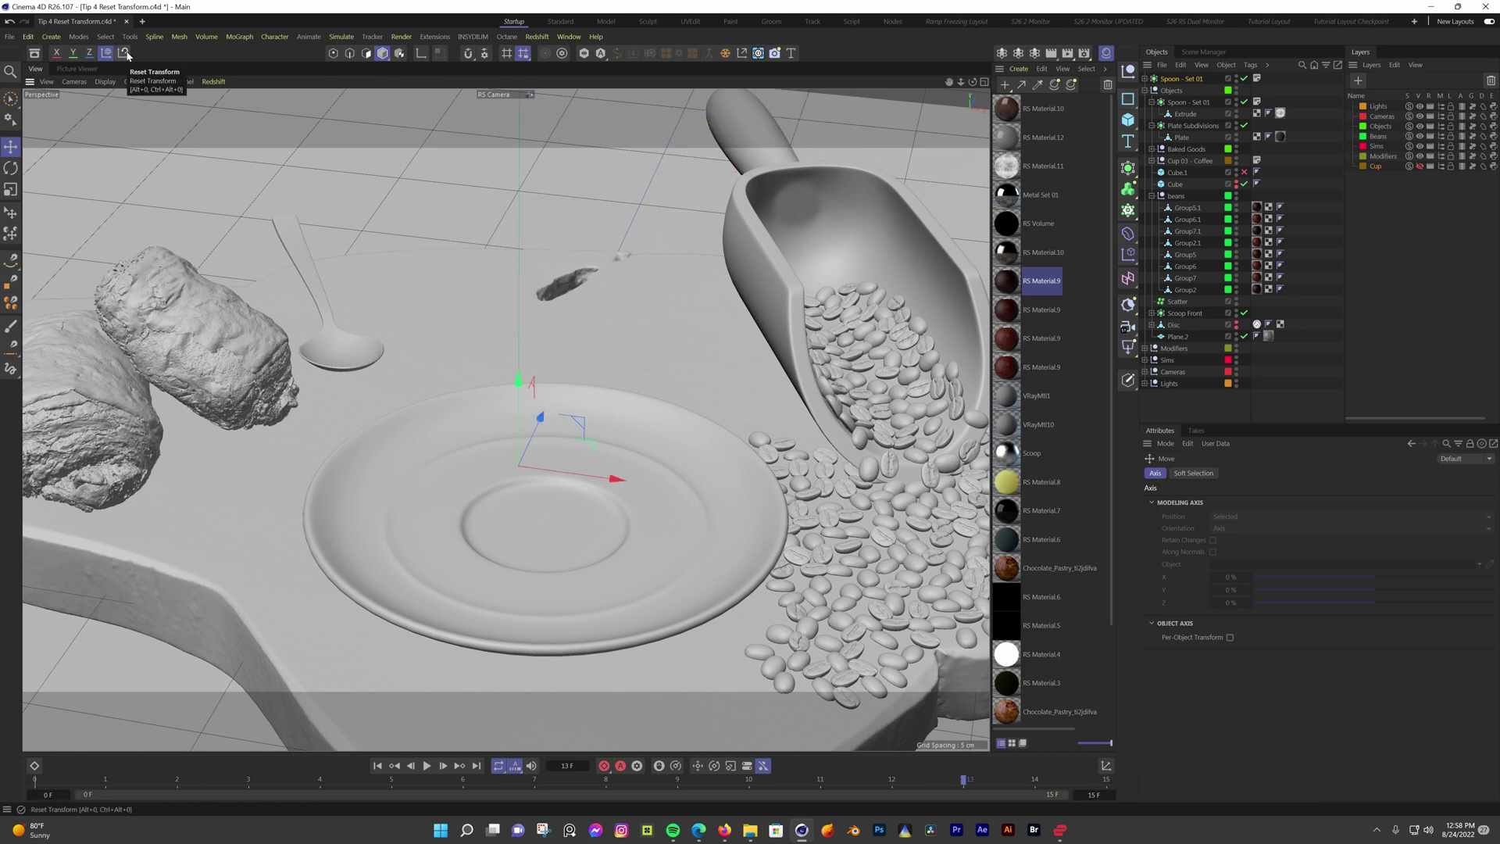
{"action": "left_click_drag", "start_coordinate": [528, 390], "coordinate": [520, 301]}
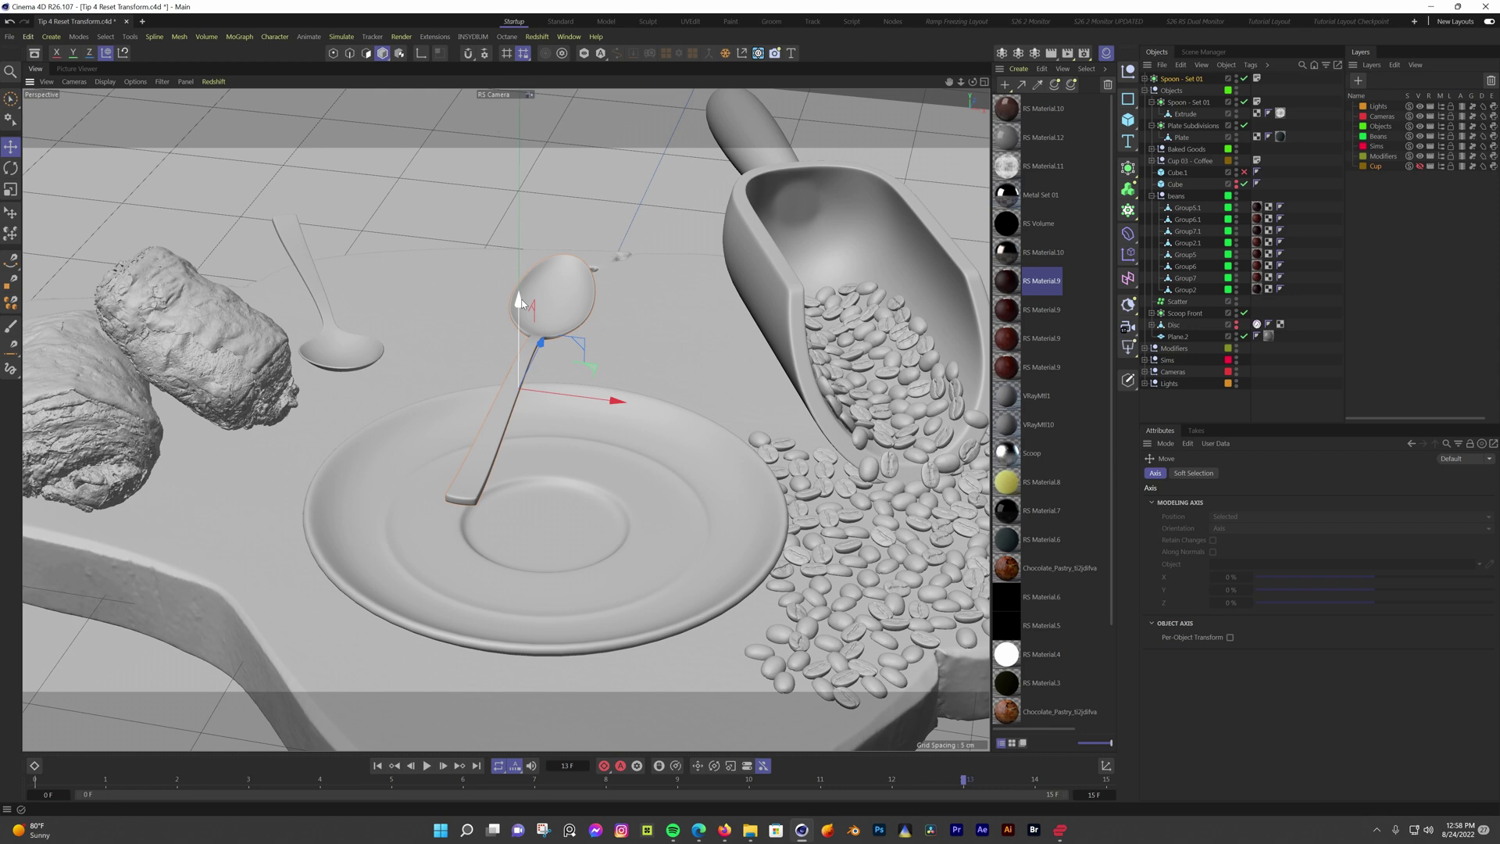
Reset the Spoon - Set 01 transform and drag out an offset copy of the spoon
{"action": "left_click", "coordinate": [1184, 102]}
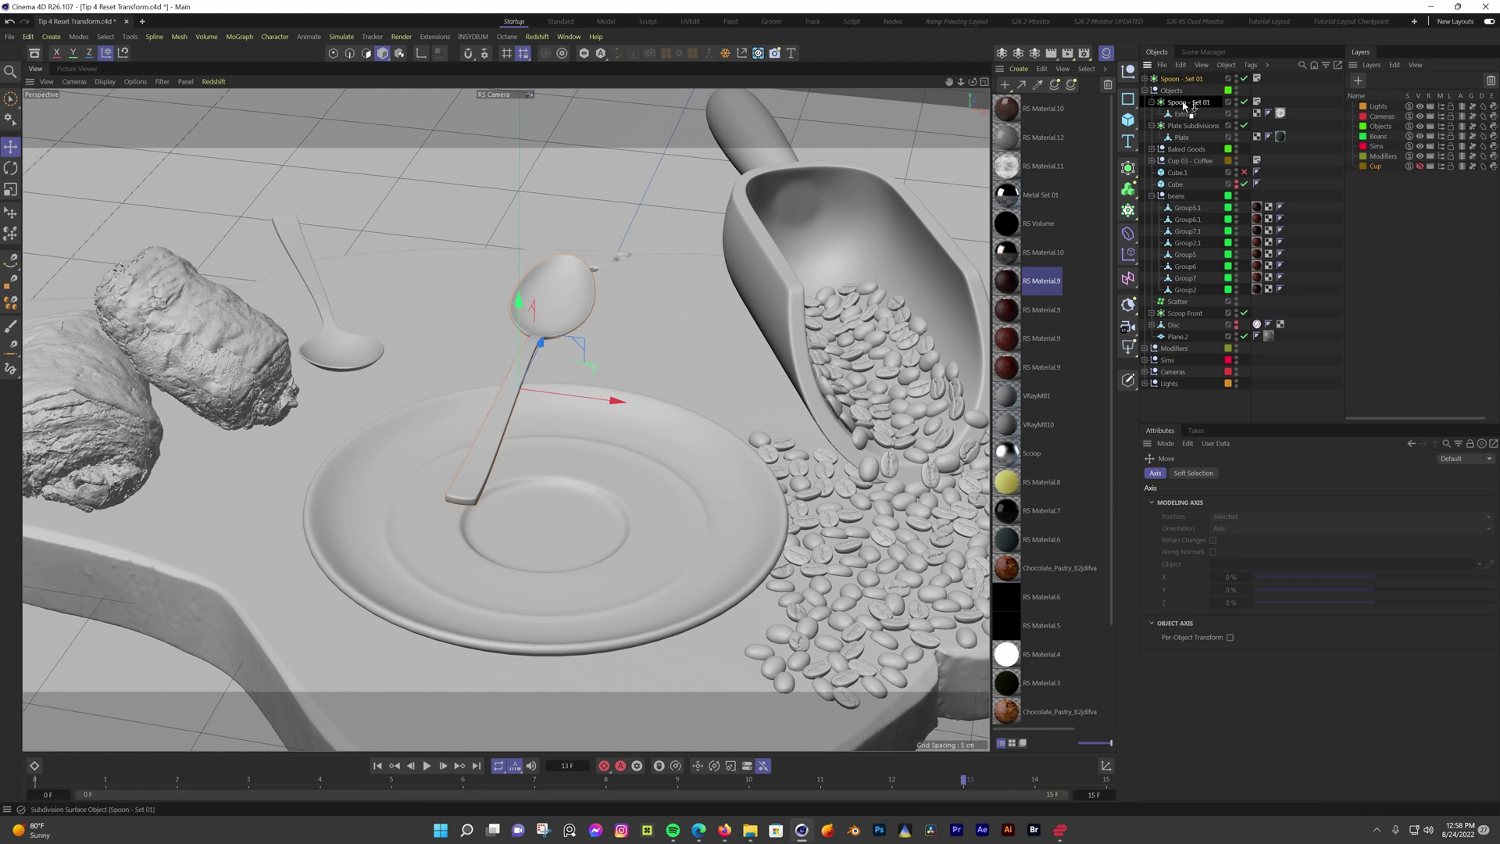
{"action": "key", "text": "ctrl+shift+r"}
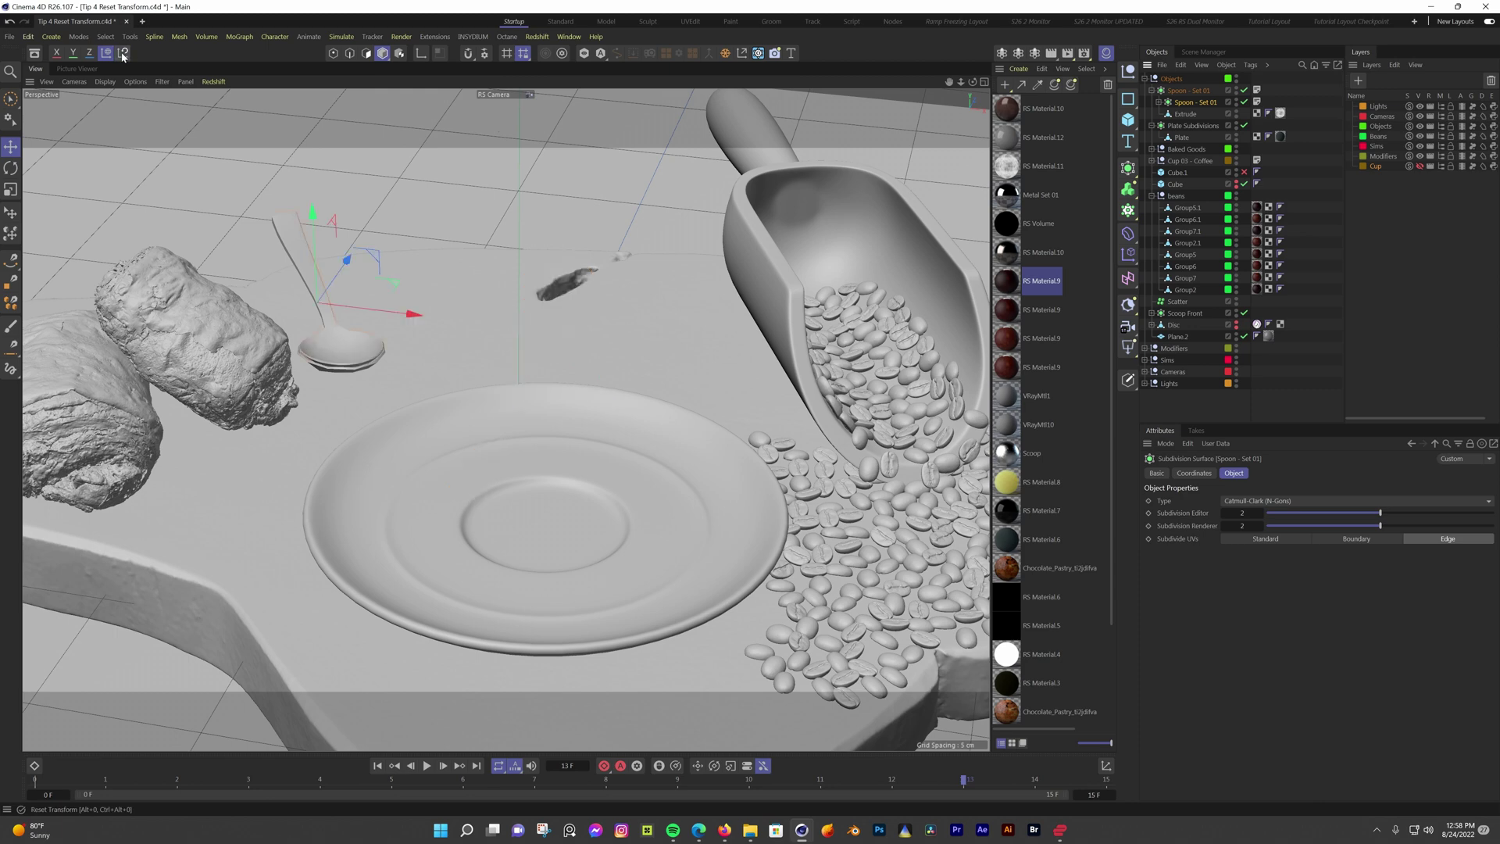
{"action": "left_click_drag", "start_coordinate": [1203, 102], "coordinate": [1202, 79]}
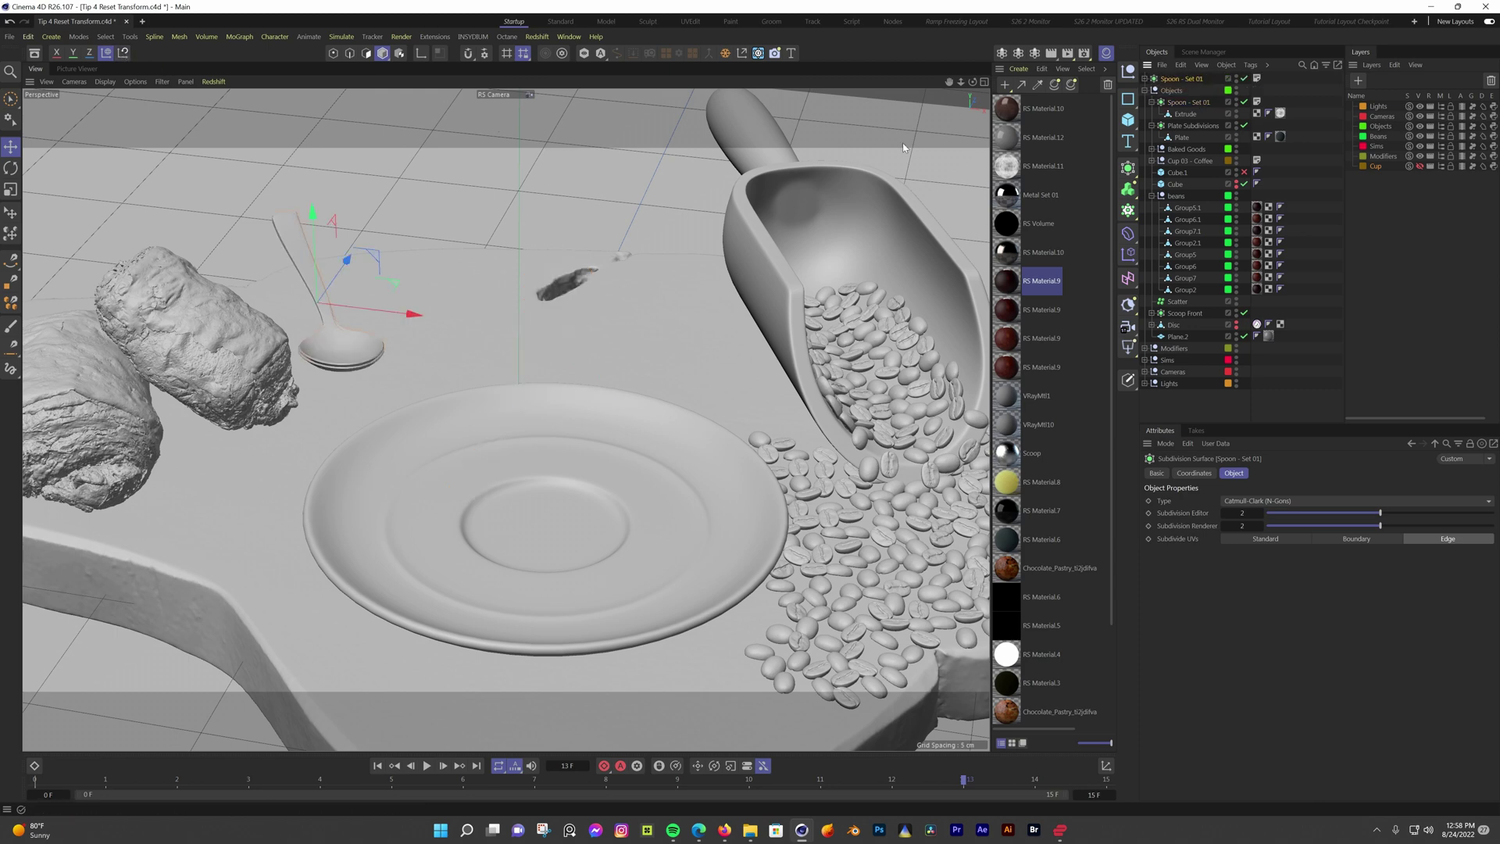
{"action": "left_click_drag", "start_coordinate": [389, 281], "coordinate": [475, 326], "text": "ctrl"}
{"action": "key", "text": "r"}
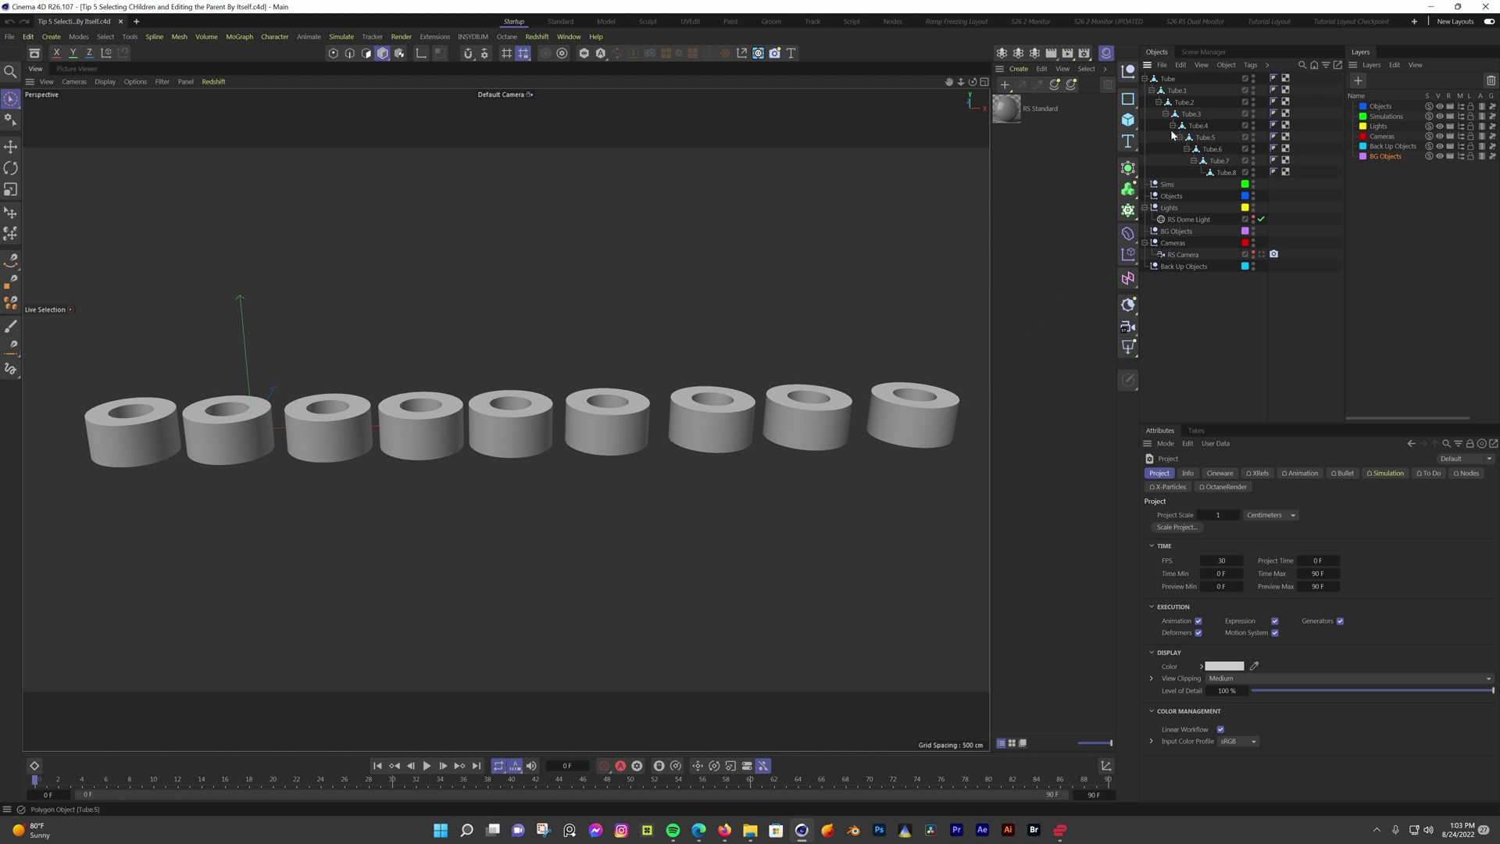
Select the whole Tube hierarchy, adjust its axis, and assign it to the Objects layer
{"action": "middle_click", "coordinate": [1168, 82]}
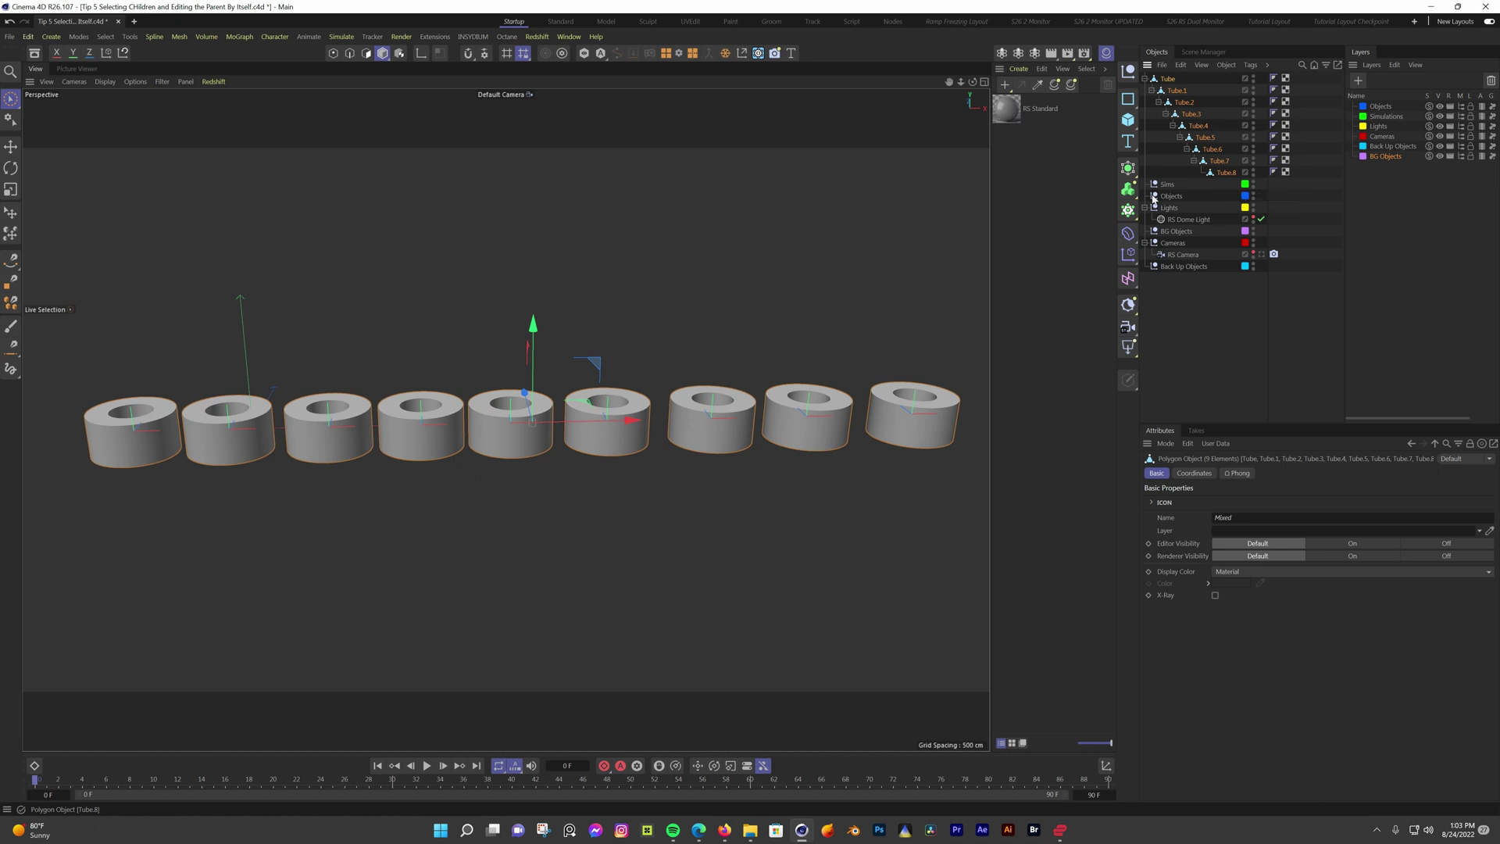
{"action": "left_click", "coordinate": [812, 236]}
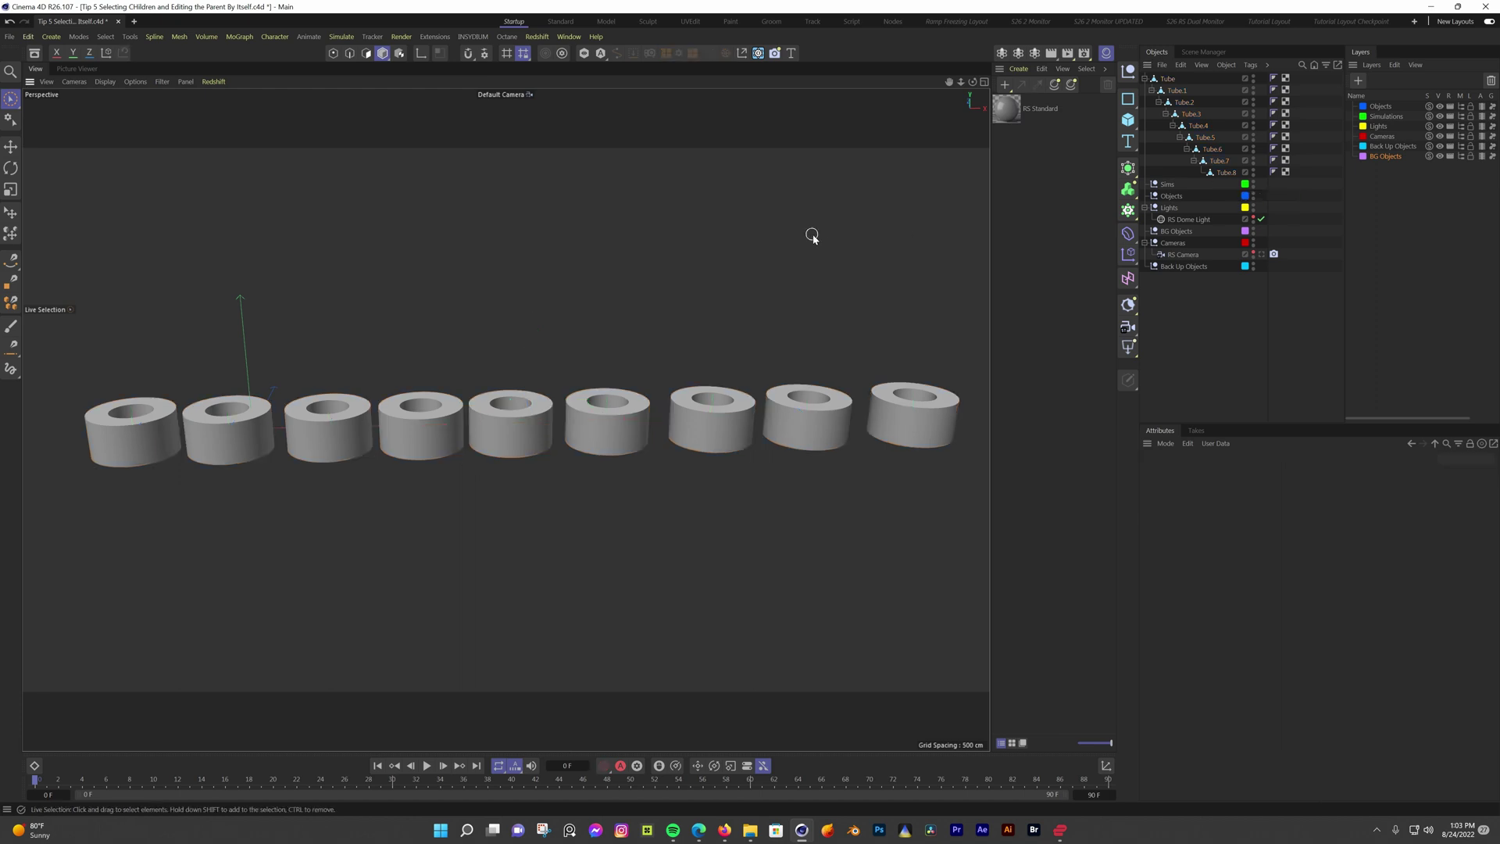
{"action": "middle_click", "coordinate": [1163, 80]}
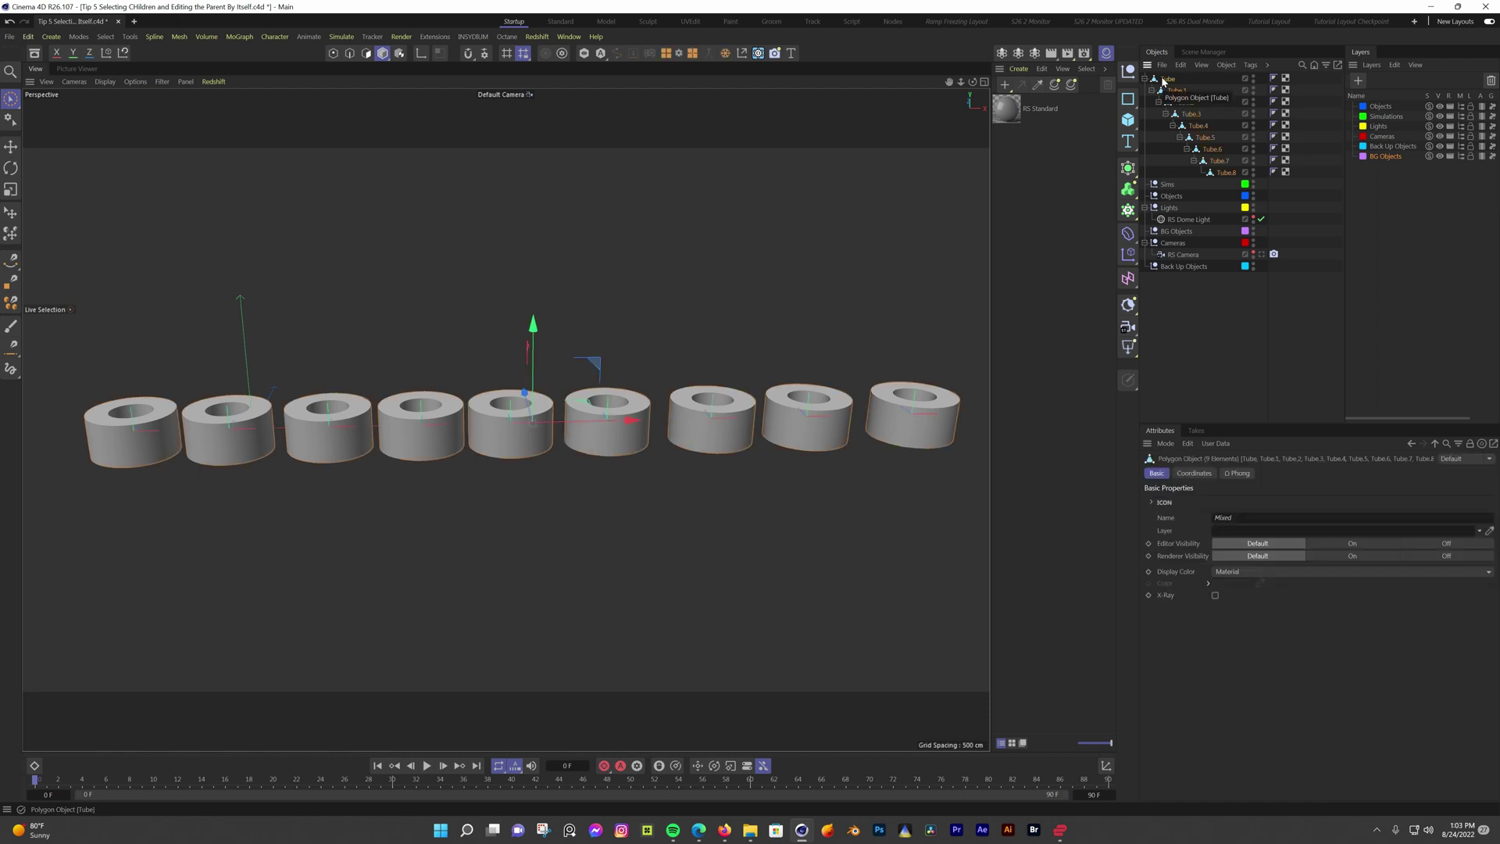
{"action": "left_click", "coordinate": [420, 52]}
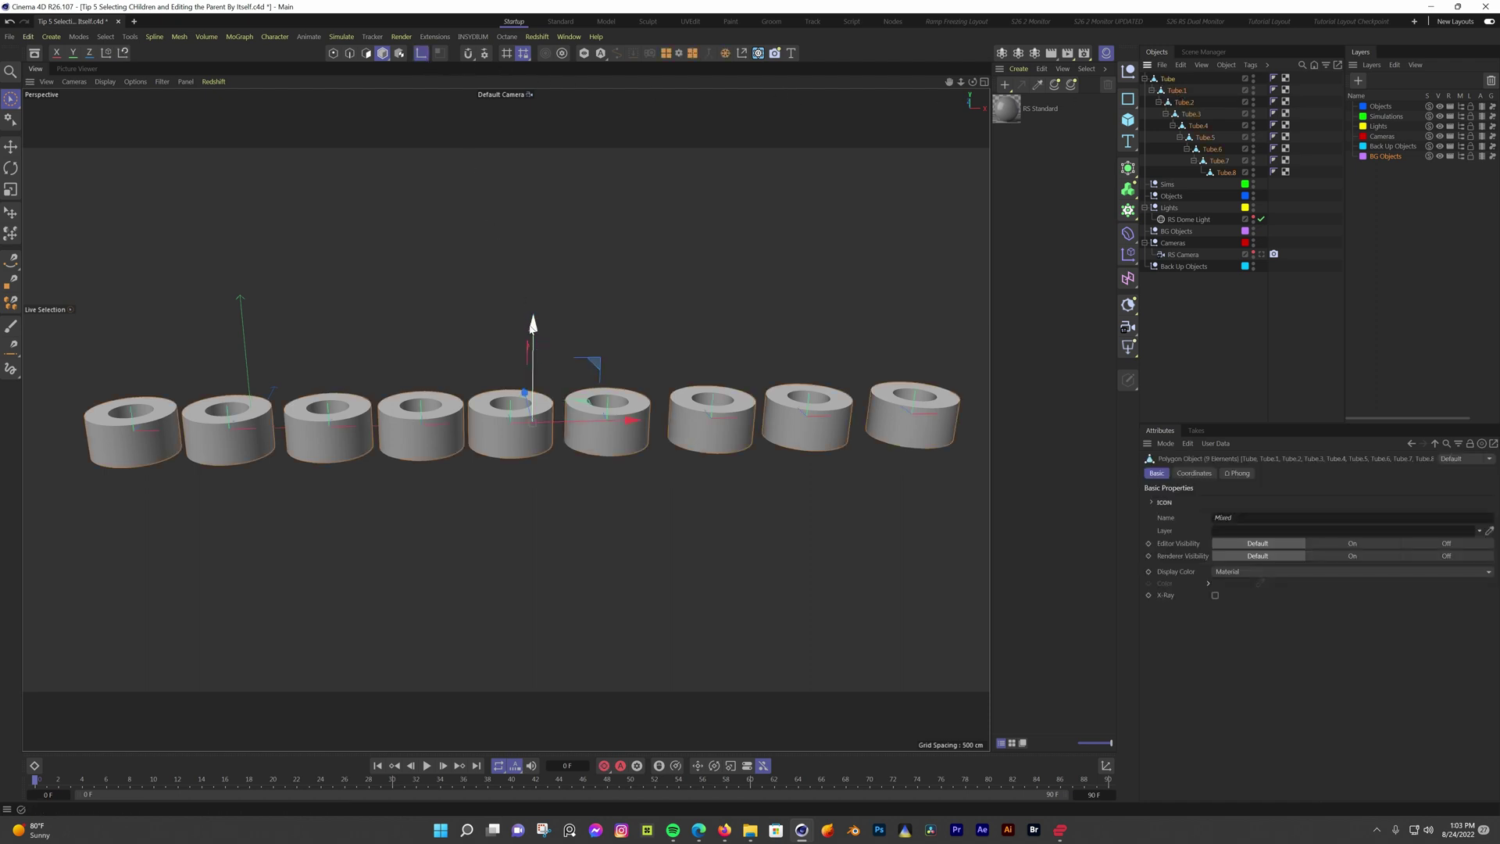
{"action": "left_click_drag", "start_coordinate": [533, 325], "coordinate": [533, 334]}
{"action": "left_click_drag", "start_coordinate": [1166, 78], "coordinate": [1380, 106]}
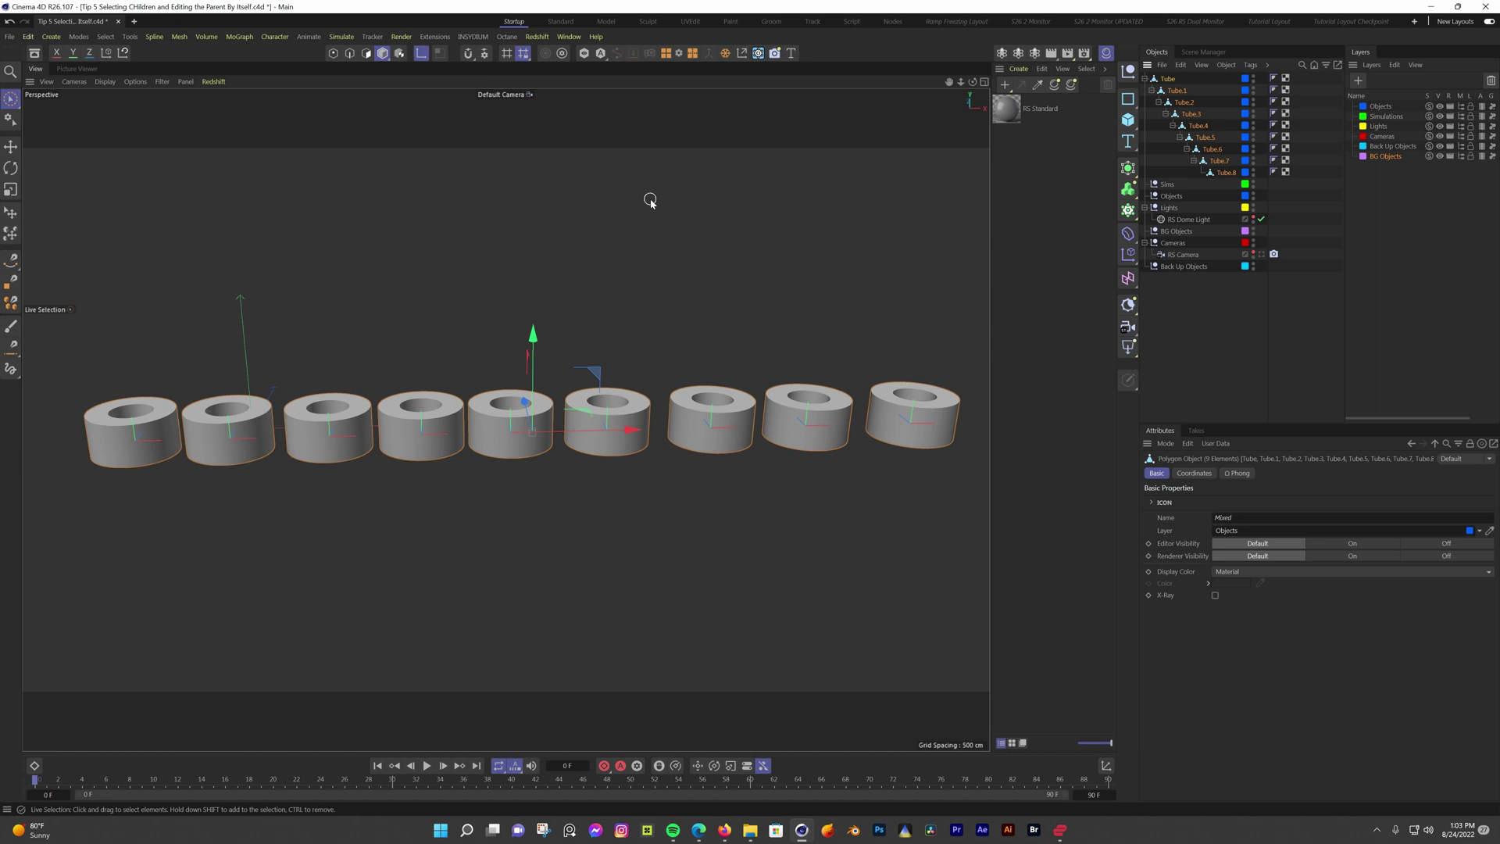
Raise, tilt, enlarge to about 136% and shift right Tube.4 with its children
{"action": "left_click", "coordinate": [515, 410]}
{"action": "left_click_drag", "start_coordinate": [526, 338], "coordinate": [545, 253]}
{"action": "key", "text": "r"}
{"action": "left_click_drag", "start_coordinate": [529, 313], "coordinate": [542, 353]}
{"action": "key", "text": "t"}
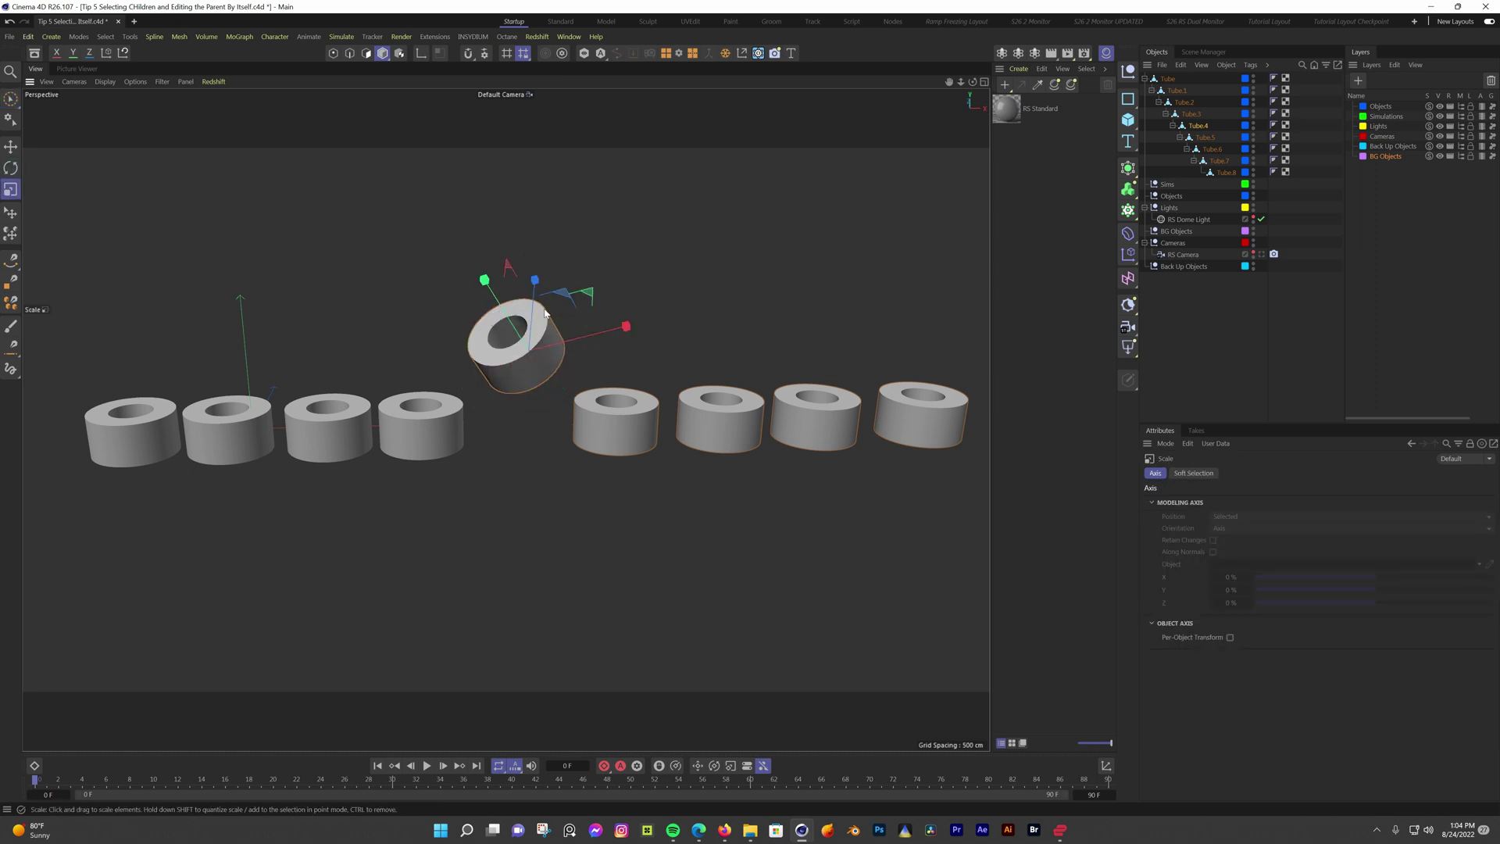
{"action": "left_click_drag", "start_coordinate": [622, 289], "coordinate": [921, 218]}
{"action": "key", "text": "e"}
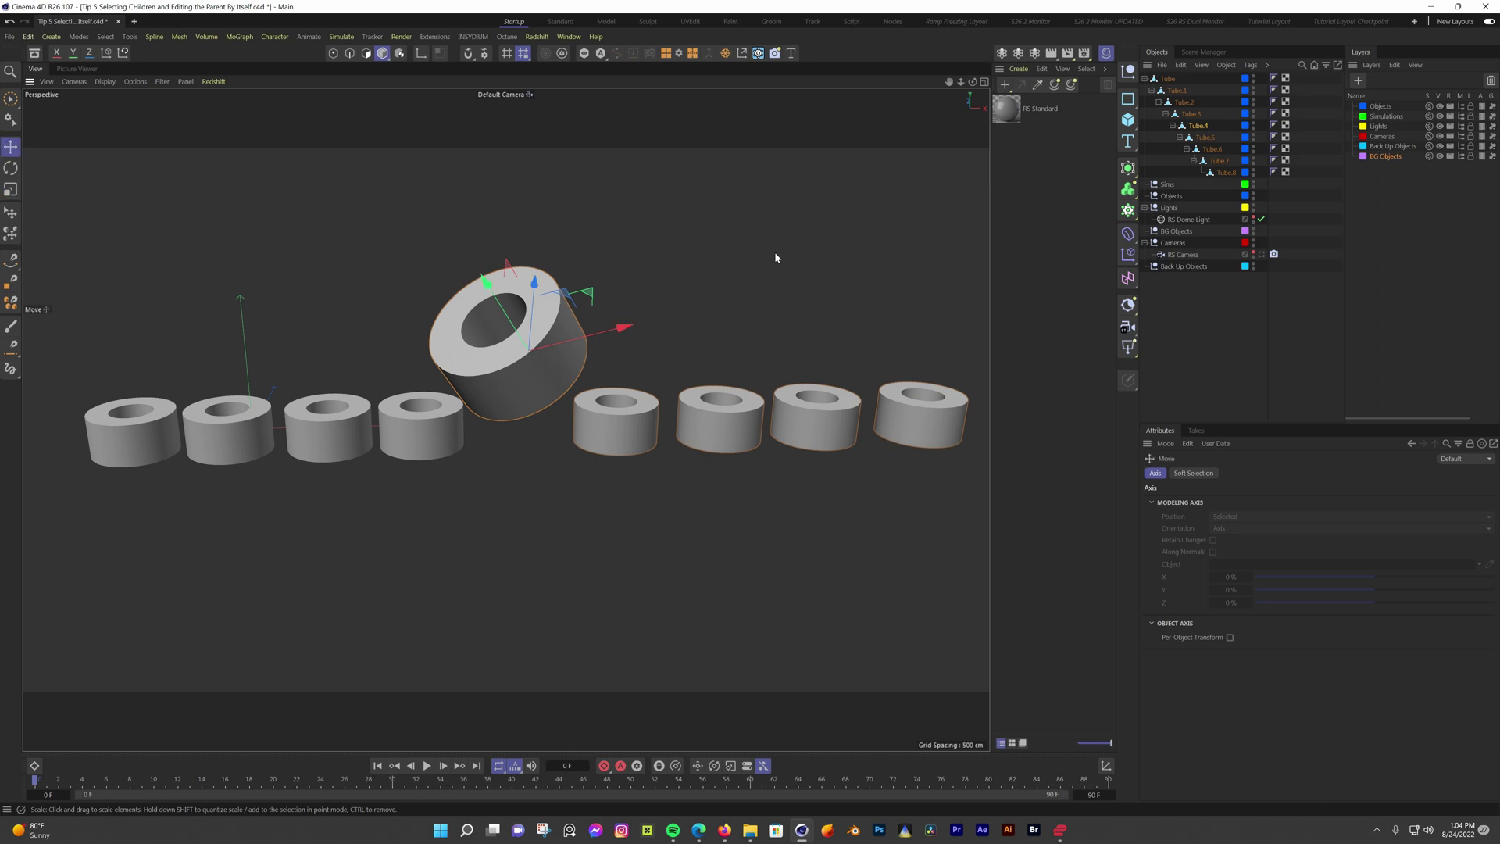
{"action": "mouse_move", "coordinate": [576, 294]}
{"action": "left_mouse_down"}
{"action": "mouse_move", "coordinate": [633, 292]}
{"action": "mouse_move", "coordinate": [606, 293]}
{"action": "left_mouse_up"}
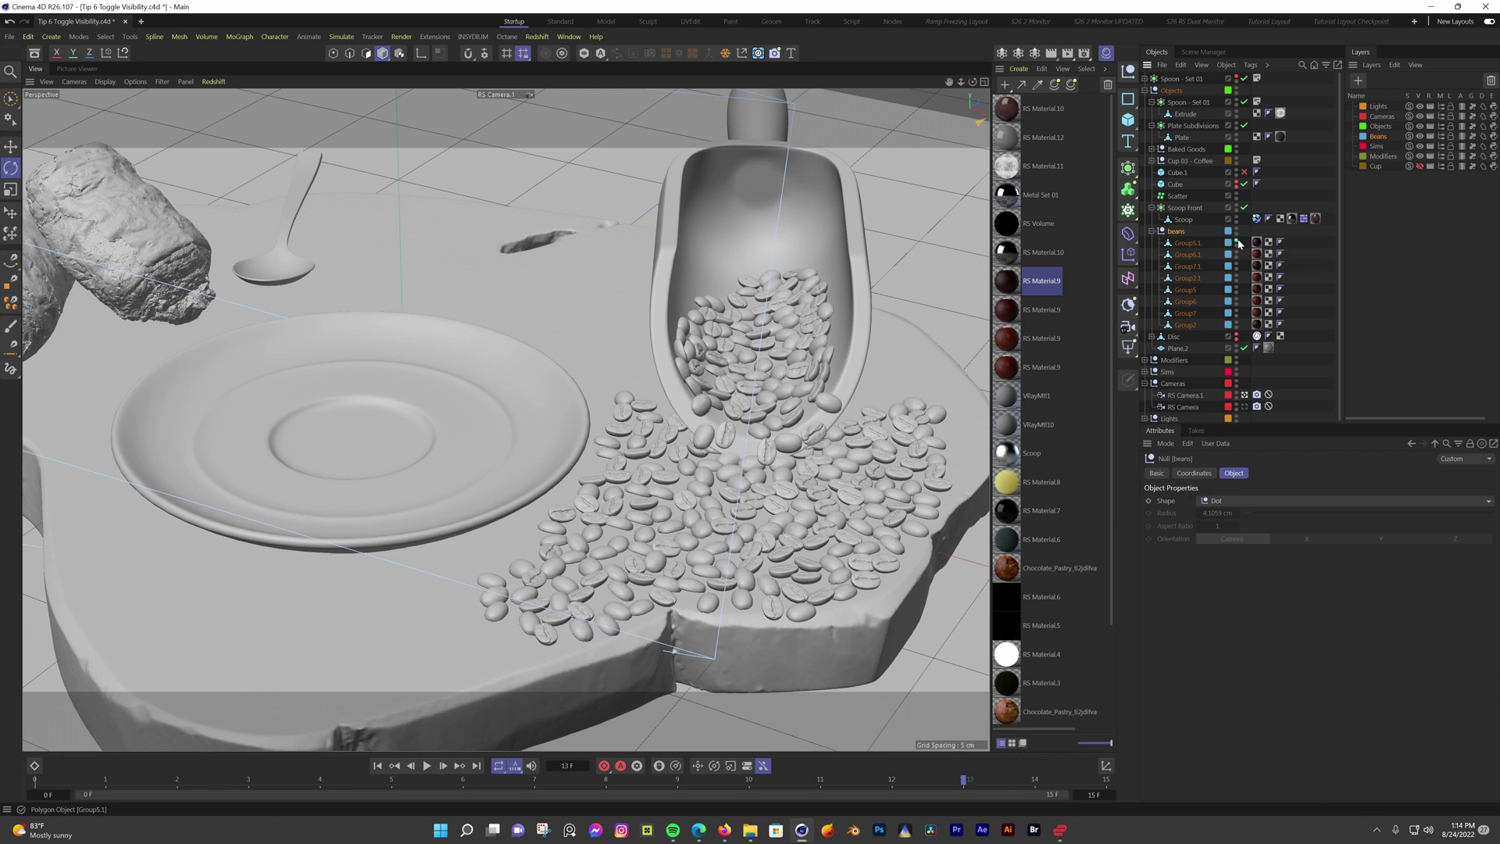
Toggle the bean groups' visibility dots, dragging across them to hide several at once
{"action": "left_click", "coordinate": [1239, 244]}
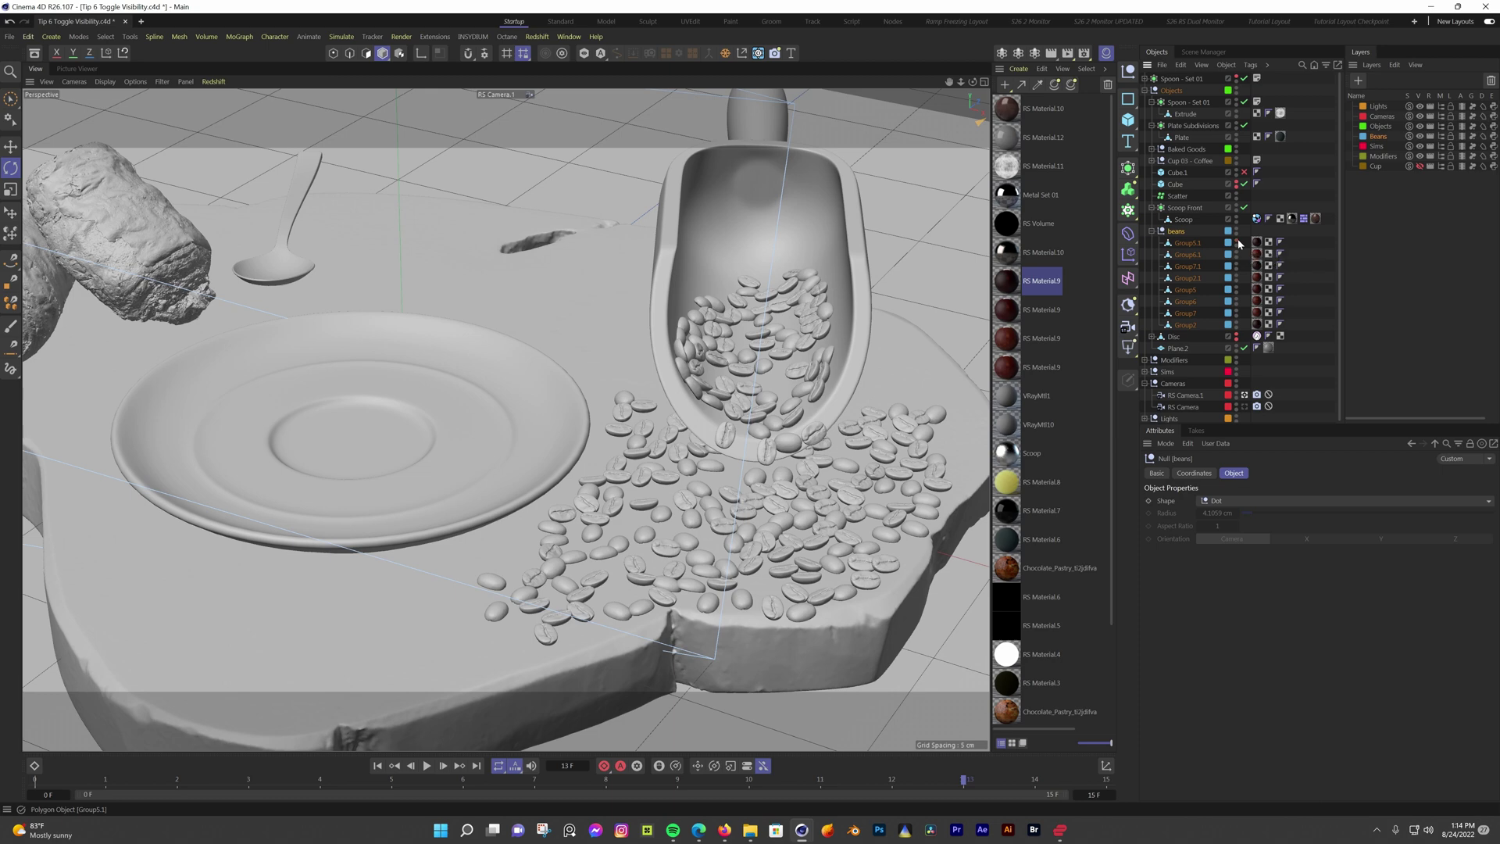
{"action": "left_click", "coordinate": [1239, 244]}
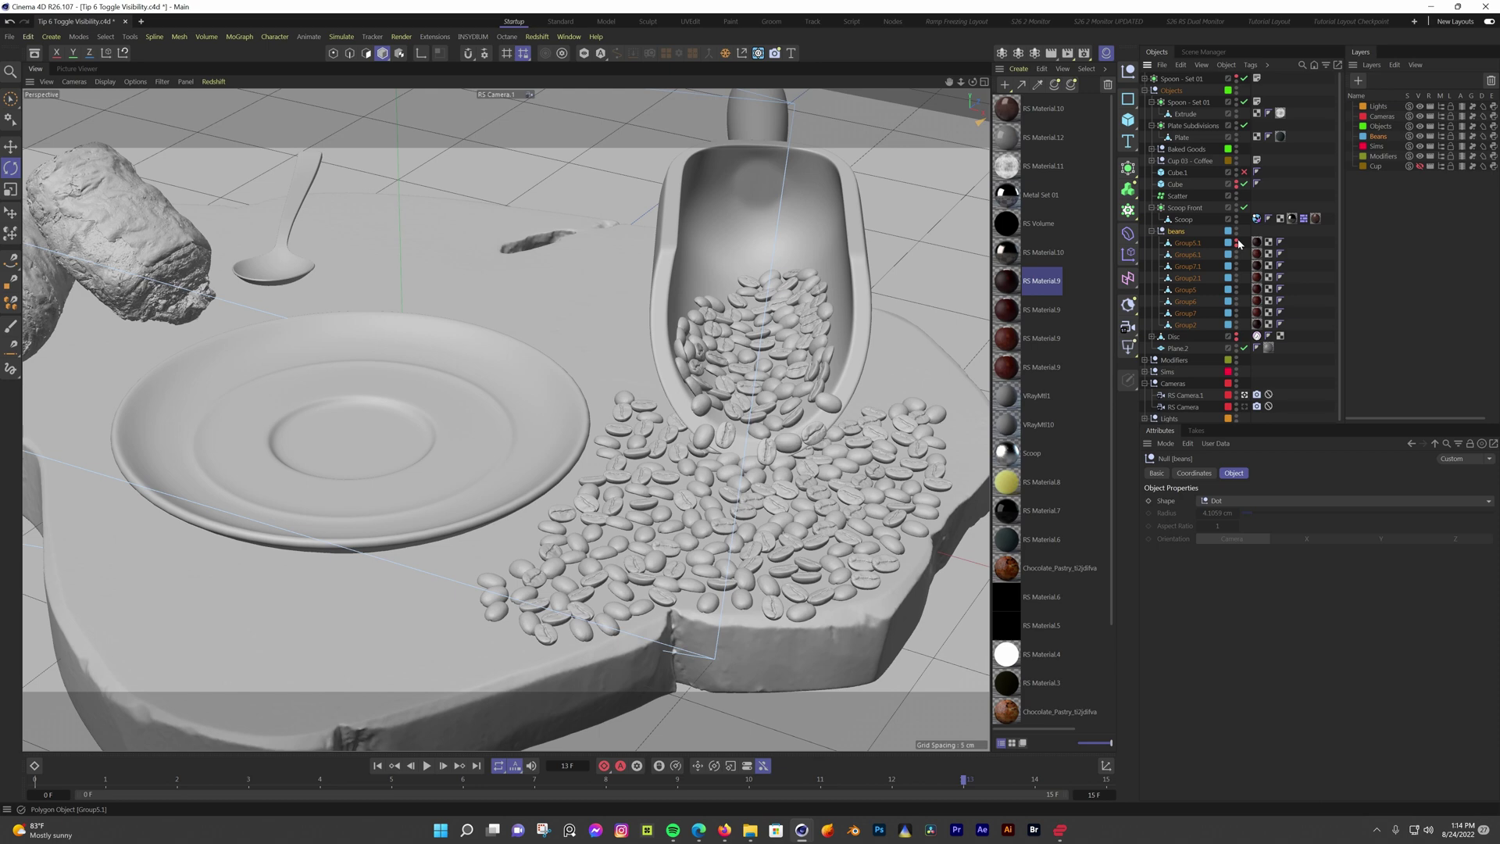
{"action": "left_click_drag", "start_coordinate": [1238, 242], "coordinate": [1237, 254]}
{"action": "left_click_drag", "start_coordinate": [1240, 313], "coordinate": [1238, 328]}
{"action": "left_click", "coordinate": [1237, 245]}
{"action": "left_click", "coordinate": [1236, 245]}
{"action": "left_click", "coordinate": [1237, 245]}
{"action": "left_click", "coordinate": [1237, 245]}
{"action": "mouse_move", "coordinate": [1237, 246]}
{"action": "left_mouse_down"}
{"action": "mouse_move", "coordinate": [1237, 331]}
{"action": "mouse_move", "coordinate": [1239, 246]}
{"action": "left_mouse_up"}
Hide every coffee bean at once using the beans null's visibility dot
{"action": "left_click", "coordinate": [1237, 234]}
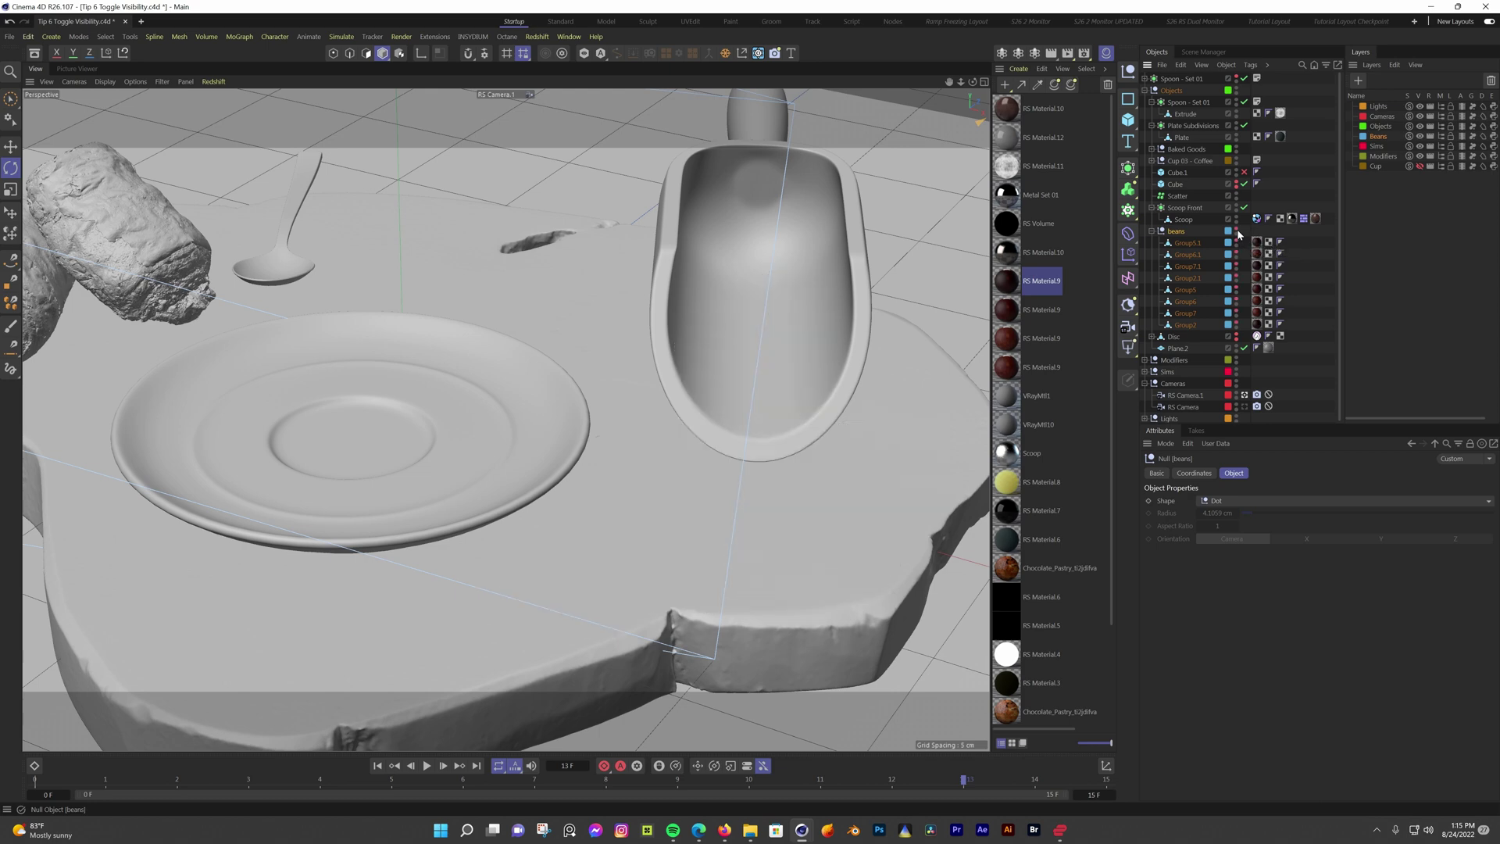
{"action": "left_click", "coordinate": [1238, 234]}
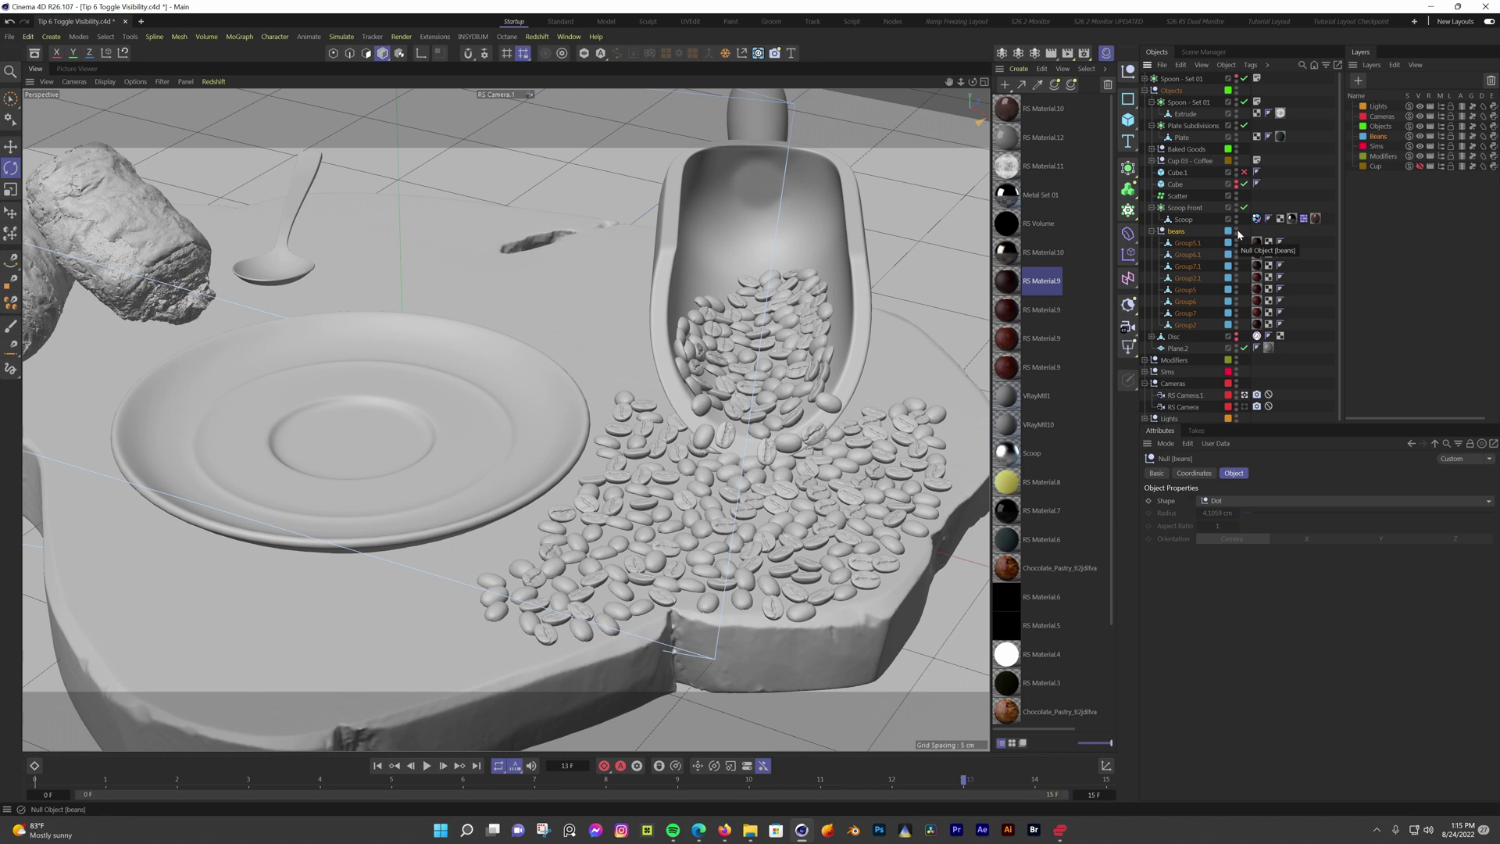
{"action": "left_click", "coordinate": [1237, 234]}
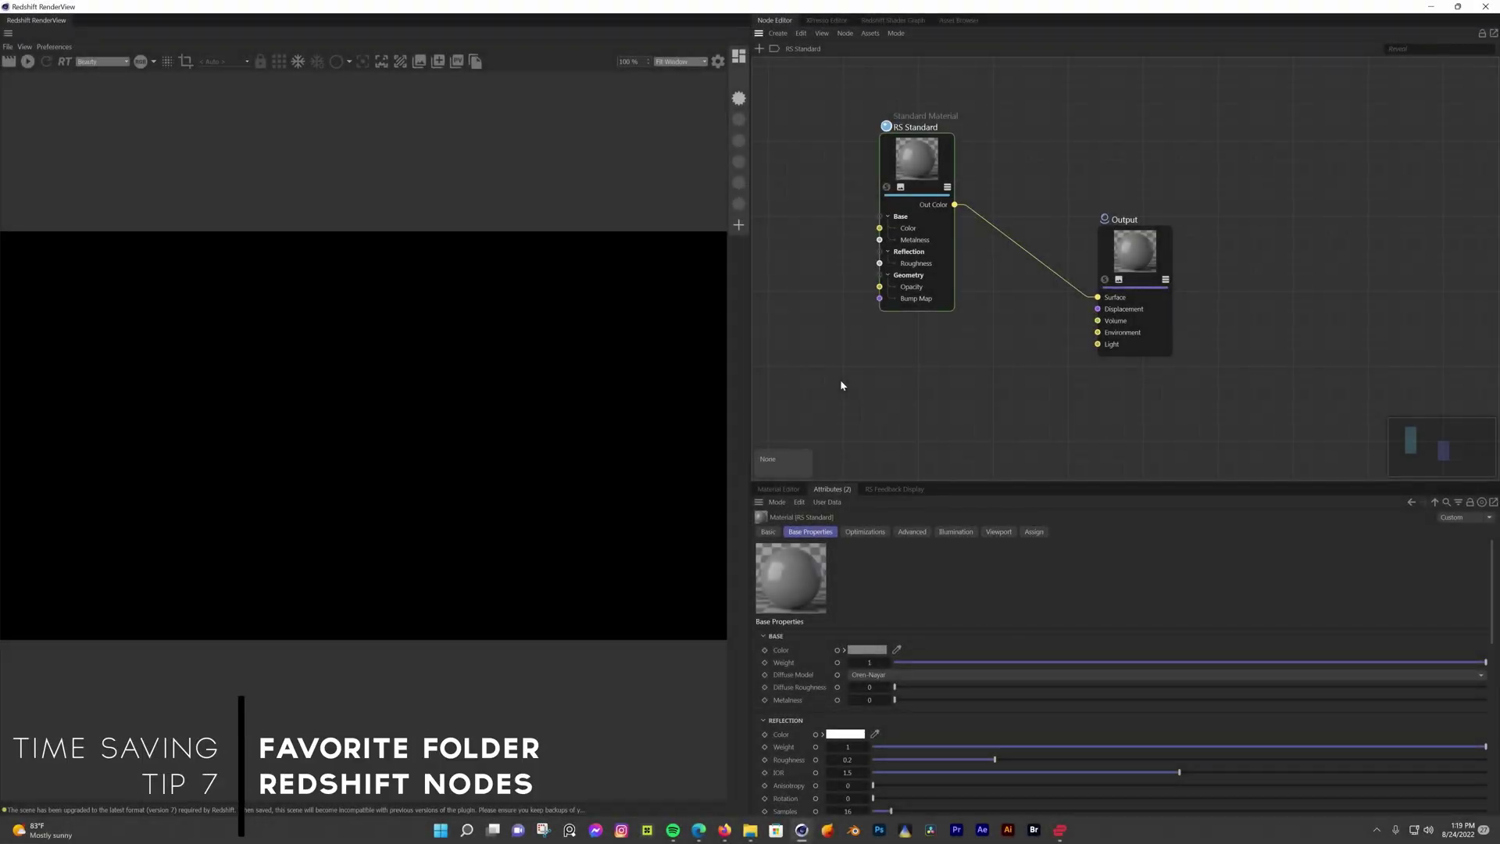
In the Redshift node browser, browse Environment, Light and Material nodes, then show Quick Access Favorites
{"action": "left_click", "coordinate": [738, 228]}
{"action": "left_click", "coordinate": [774, 354]}
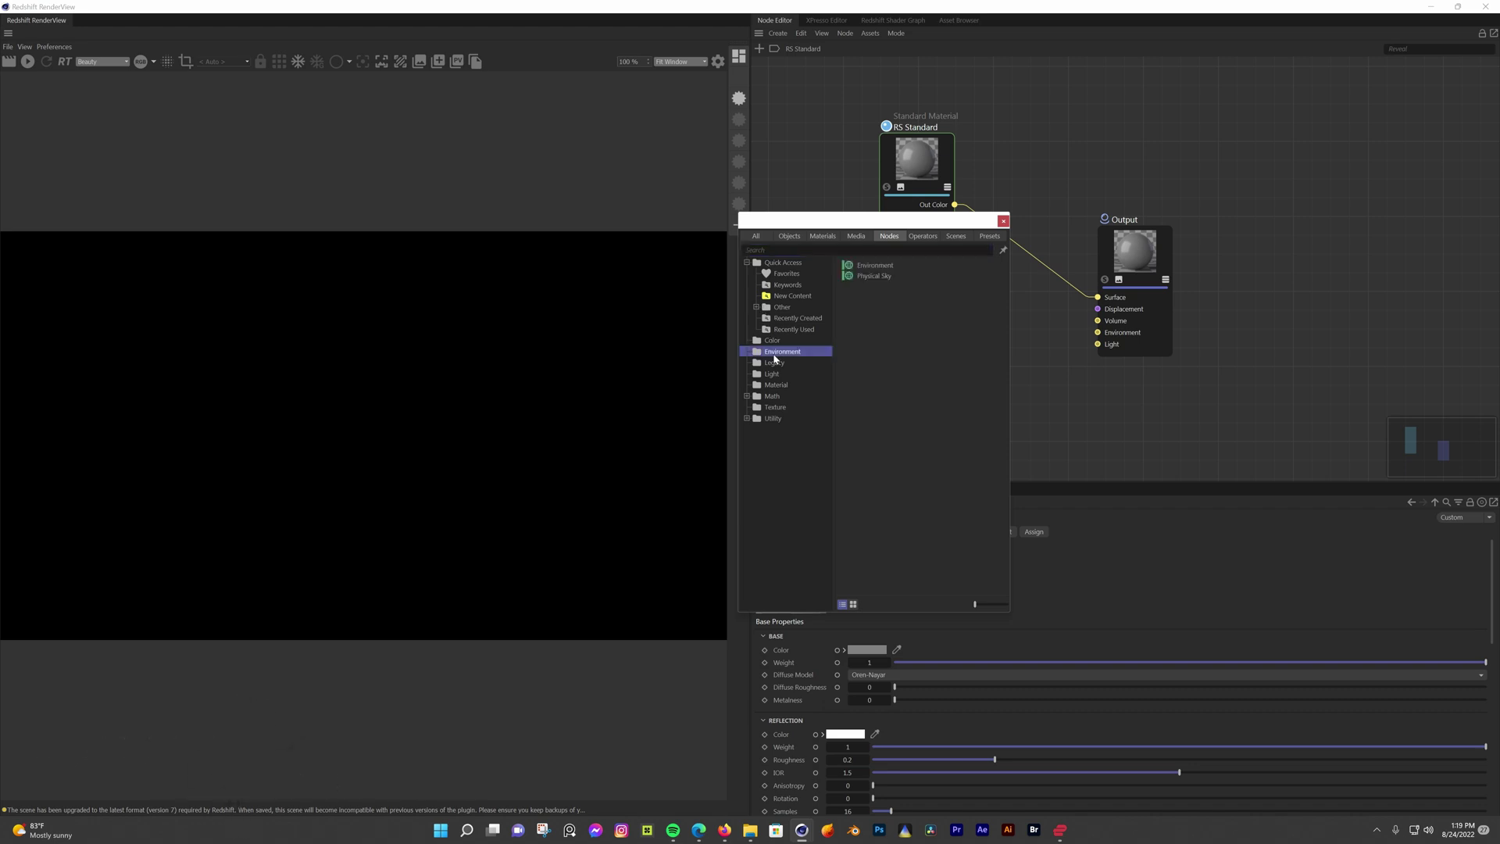
{"action": "left_click", "coordinate": [771, 374]}
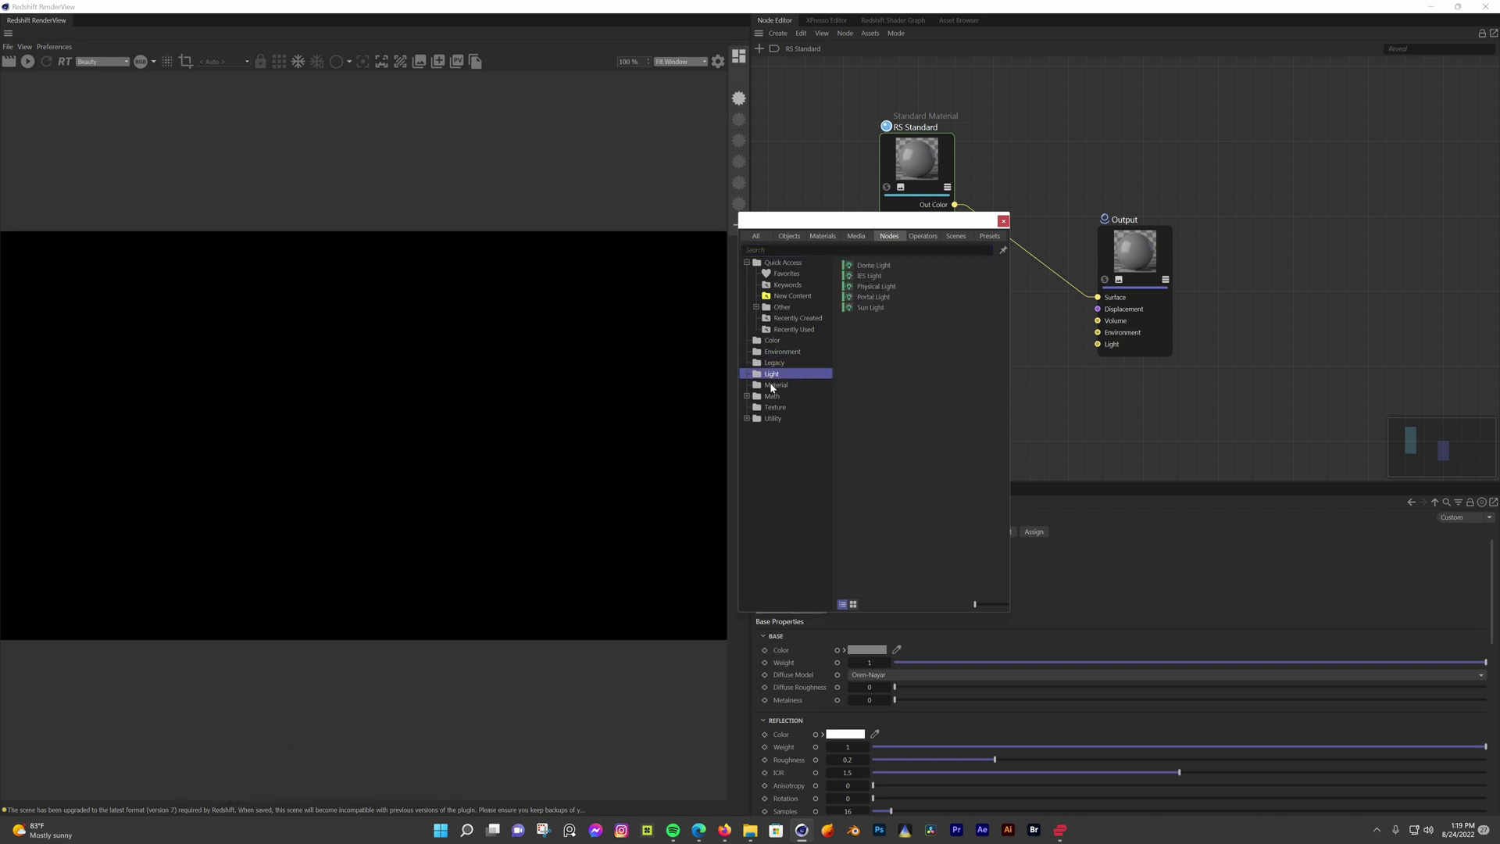
{"action": "left_click", "coordinate": [772, 387]}
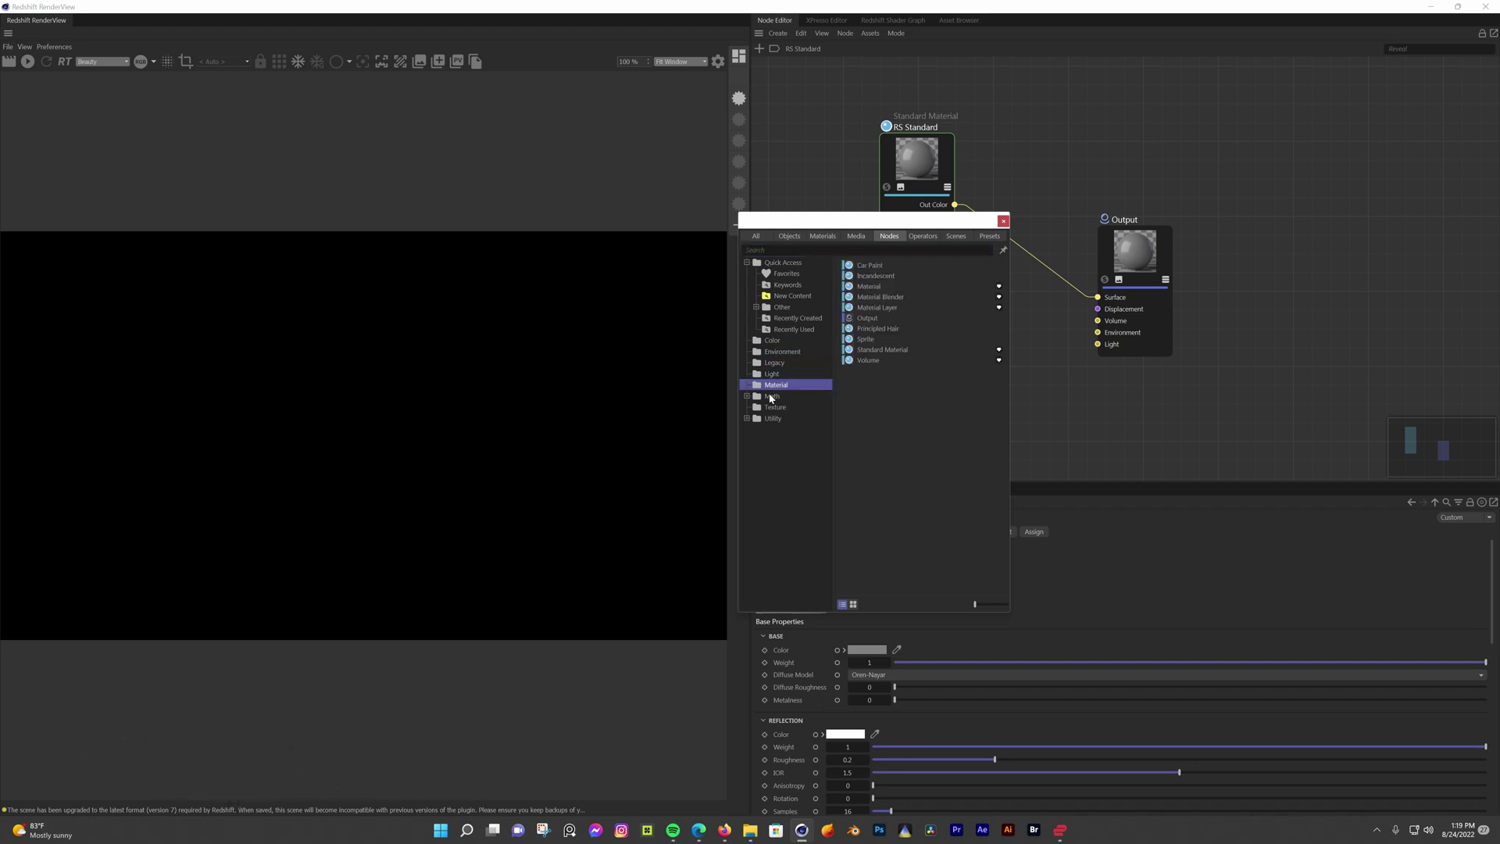
{"action": "left_click", "coordinate": [785, 275]}
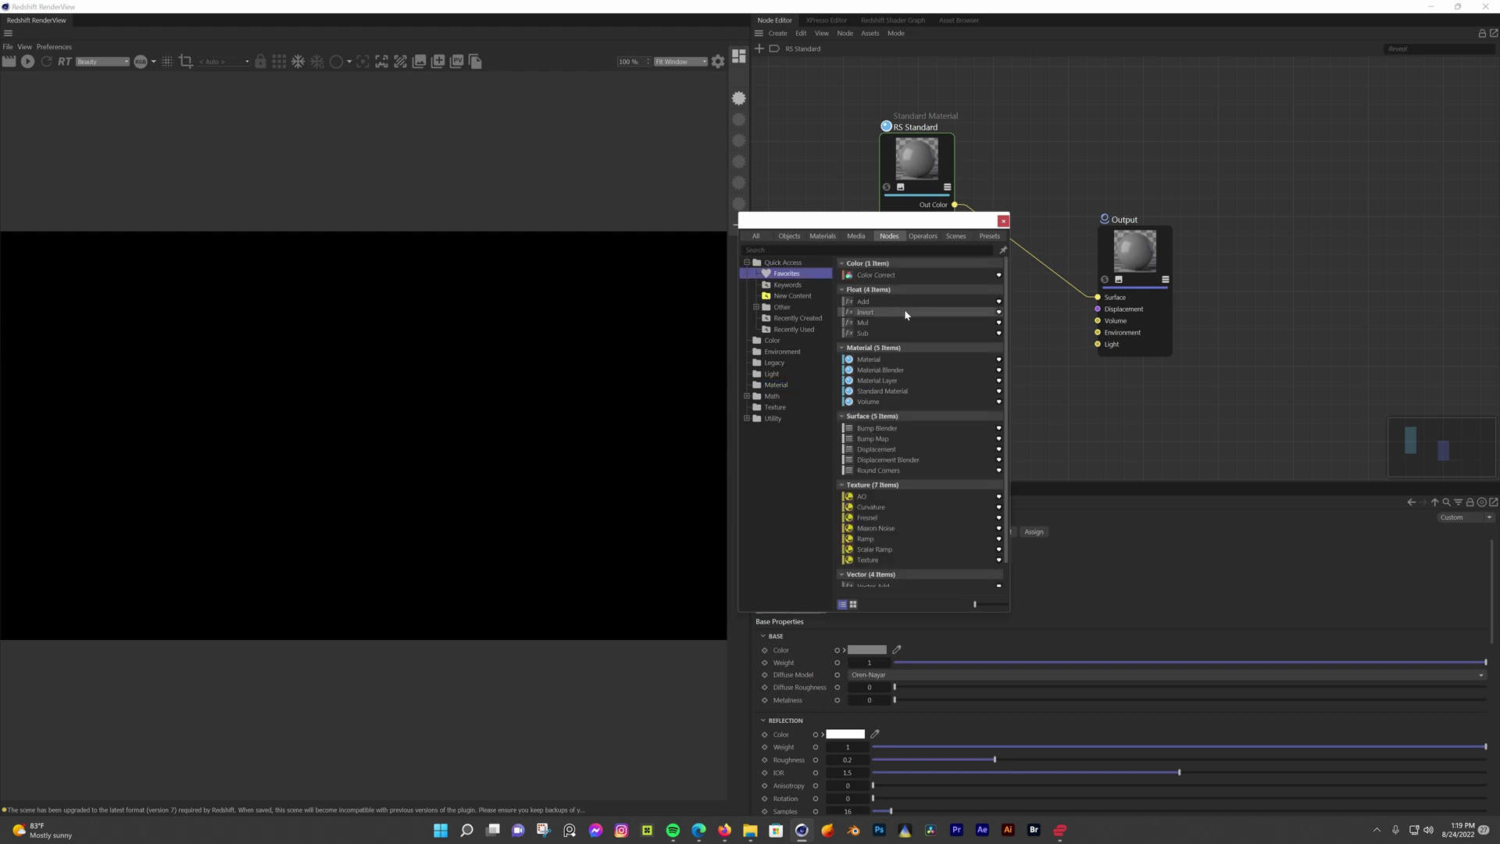
{"action": "scroll", "coordinate": [906, 313], "scroll_direction": "down", "scroll_amount": 1}
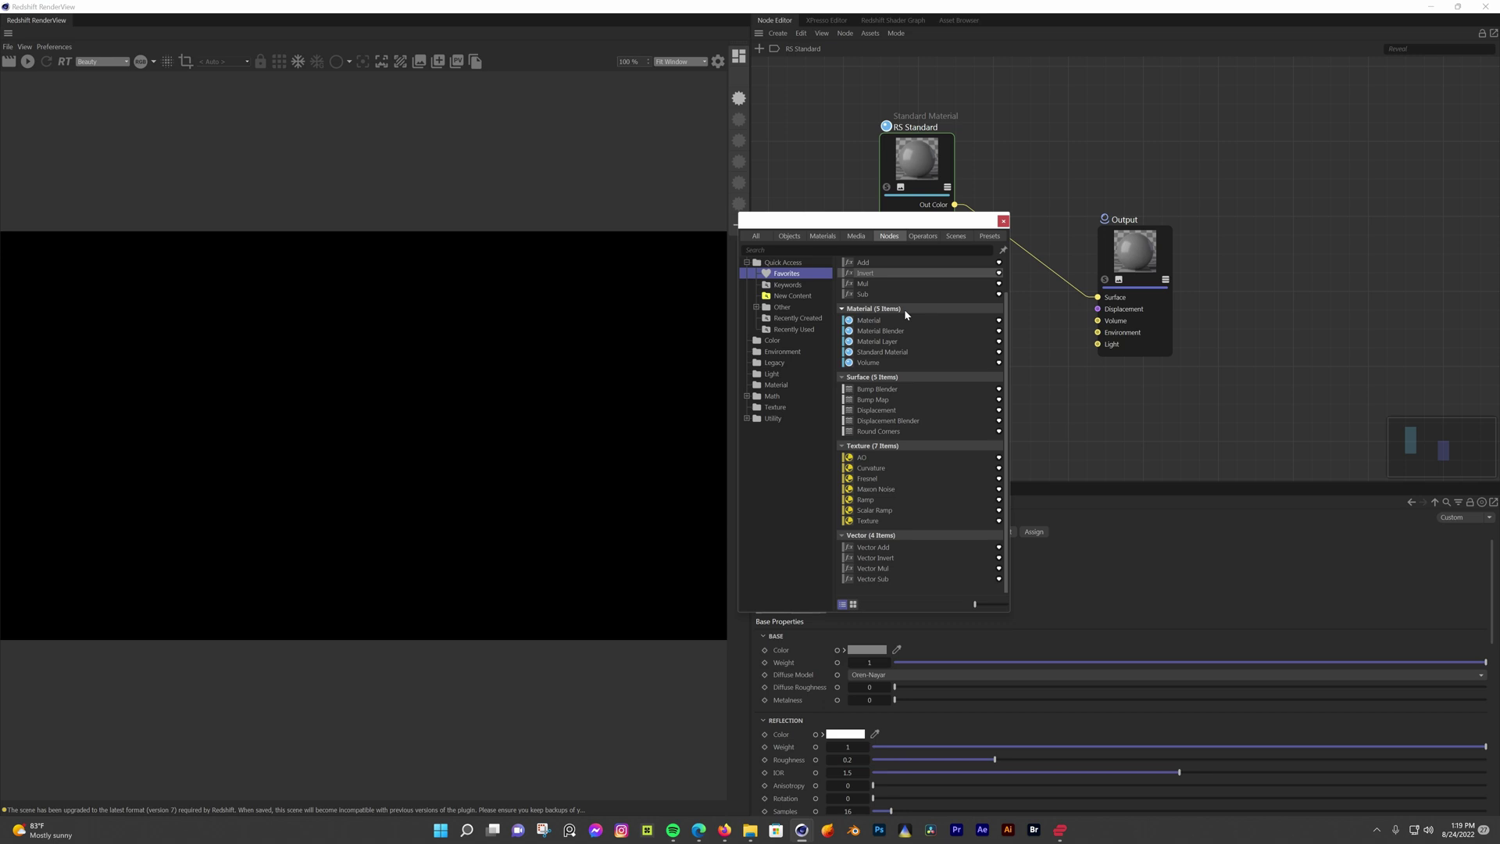
{"action": "scroll", "coordinate": [905, 314], "scroll_direction": "up", "scroll_amount": 1}
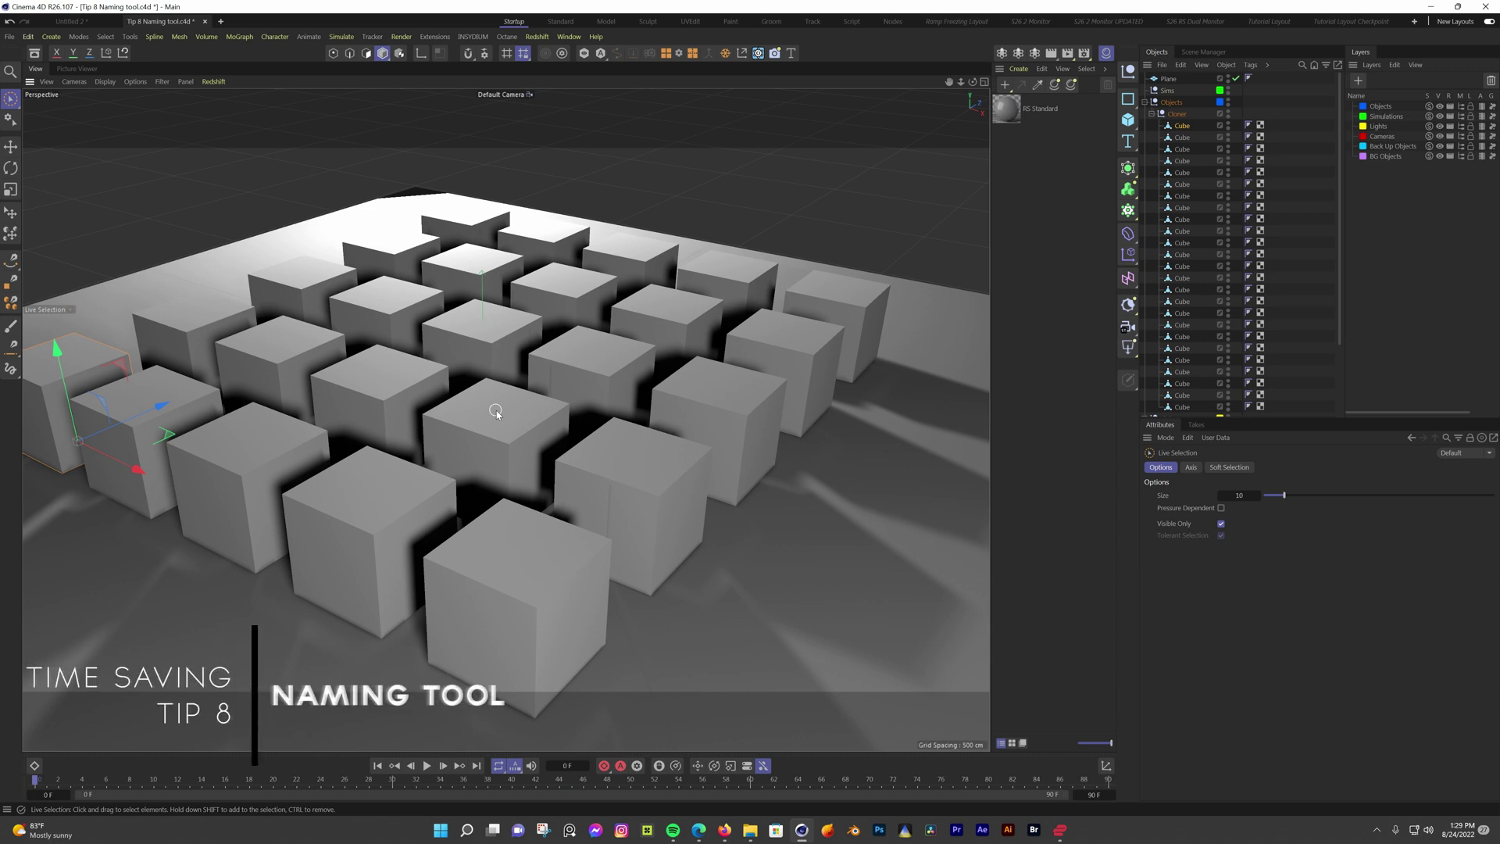
Cancel renaming the first Cube and switch on the Naming Tool from the Tools menu
{"action": "double_click", "coordinate": [1182, 126]}
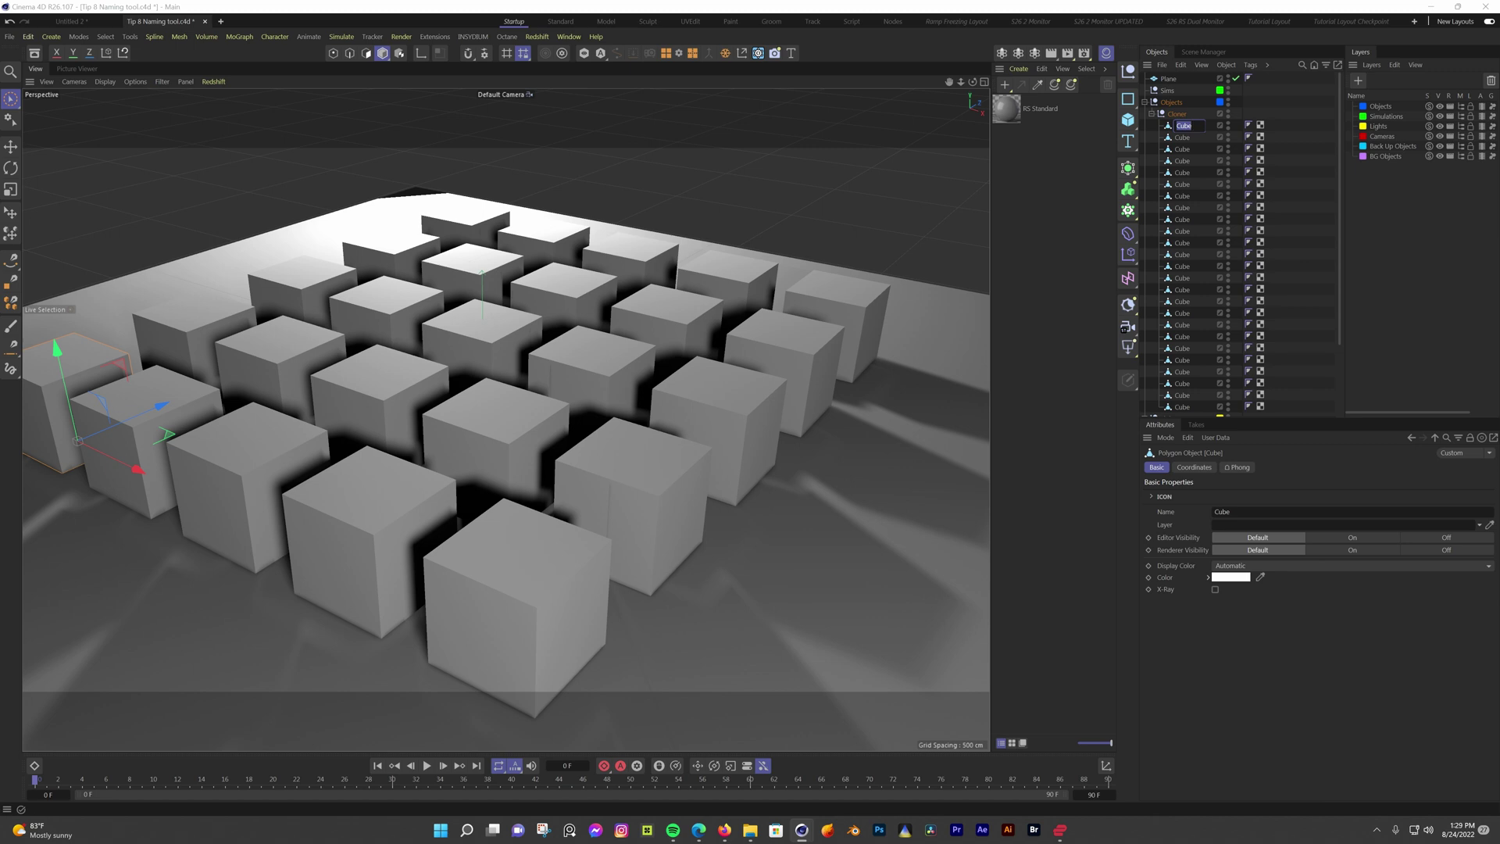
{"action": "key", "text": "Escape"}
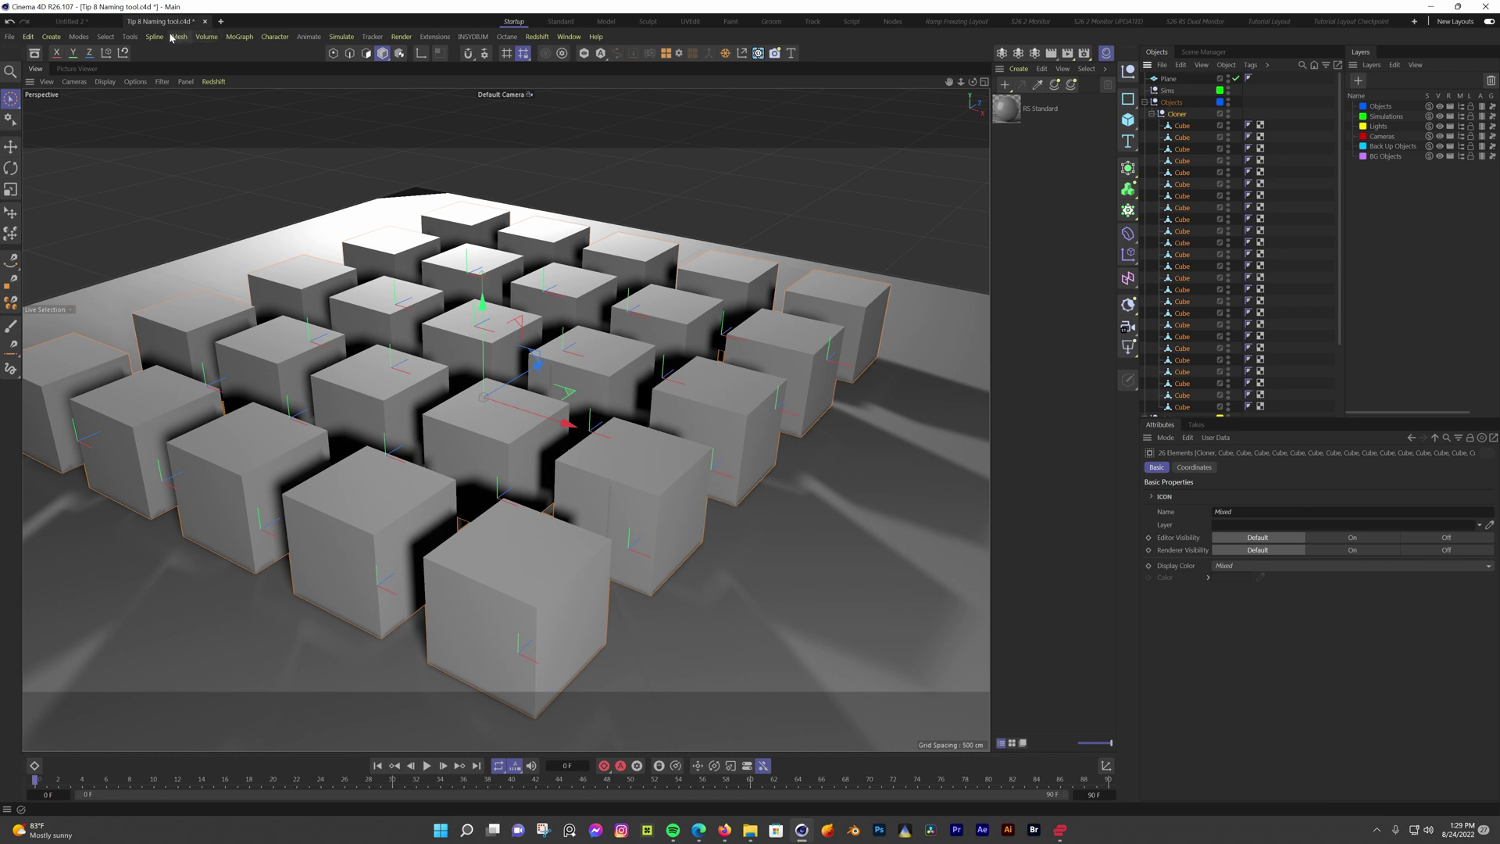
{"action": "left_click", "coordinate": [130, 36]}
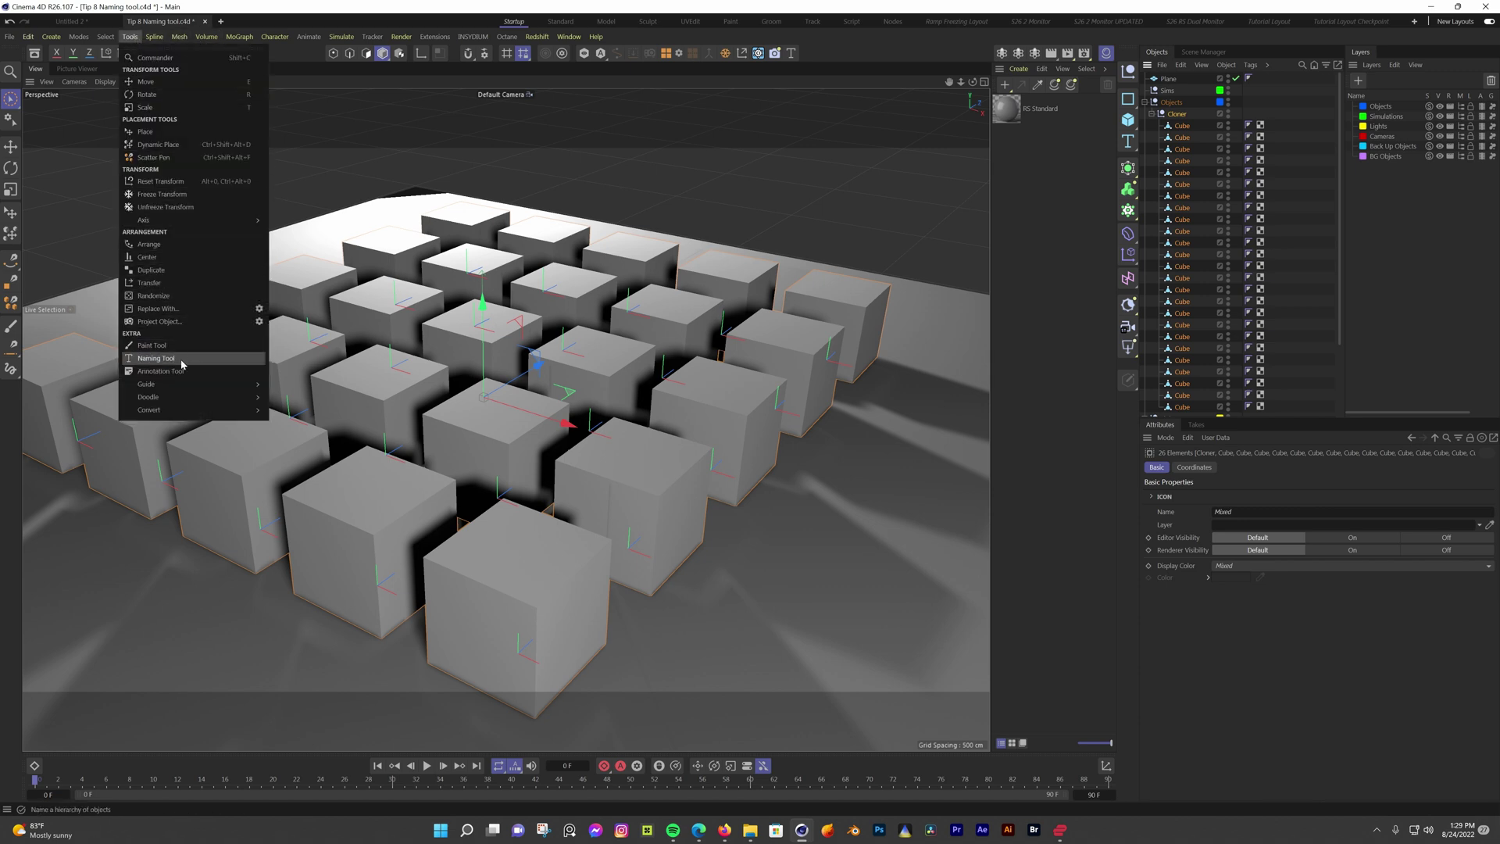
{"action": "left_click", "coordinate": [155, 358]}
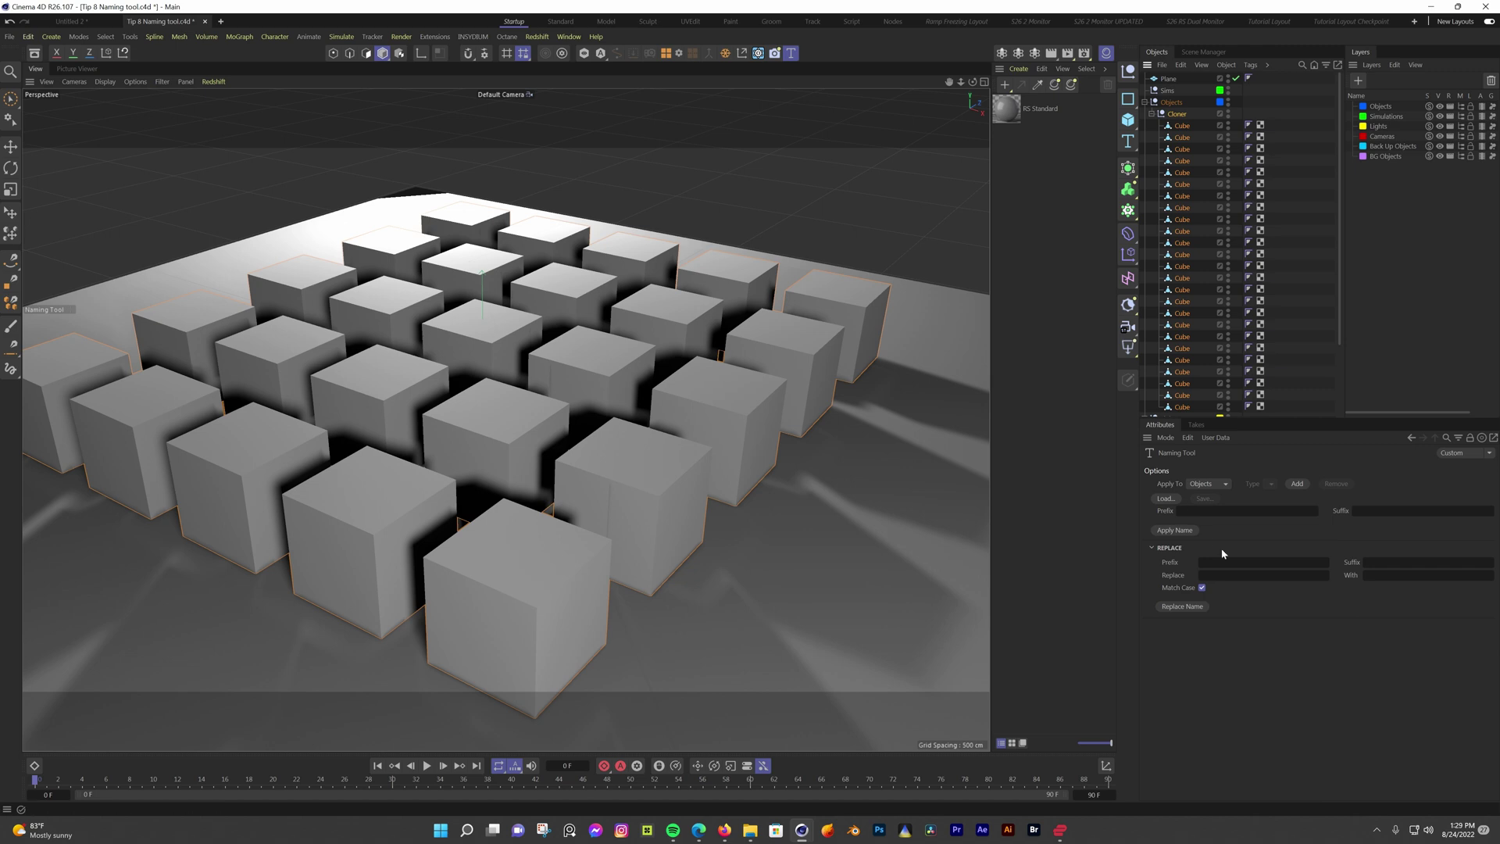
Replace 'Cube' with 'Box' in all the cube names
{"action": "left_click", "coordinate": [1263, 575]}
{"action": "type", "text": "Cube"}
{"action": "left_click", "coordinate": [1430, 575]}
{"action": "type", "text": "Box"}
{"action": "left_click", "coordinate": [1178, 610]}
Apply the 'Grid_' prefix and '_$' numbered suffix to all the names
{"action": "left_click", "coordinate": [1263, 562]}
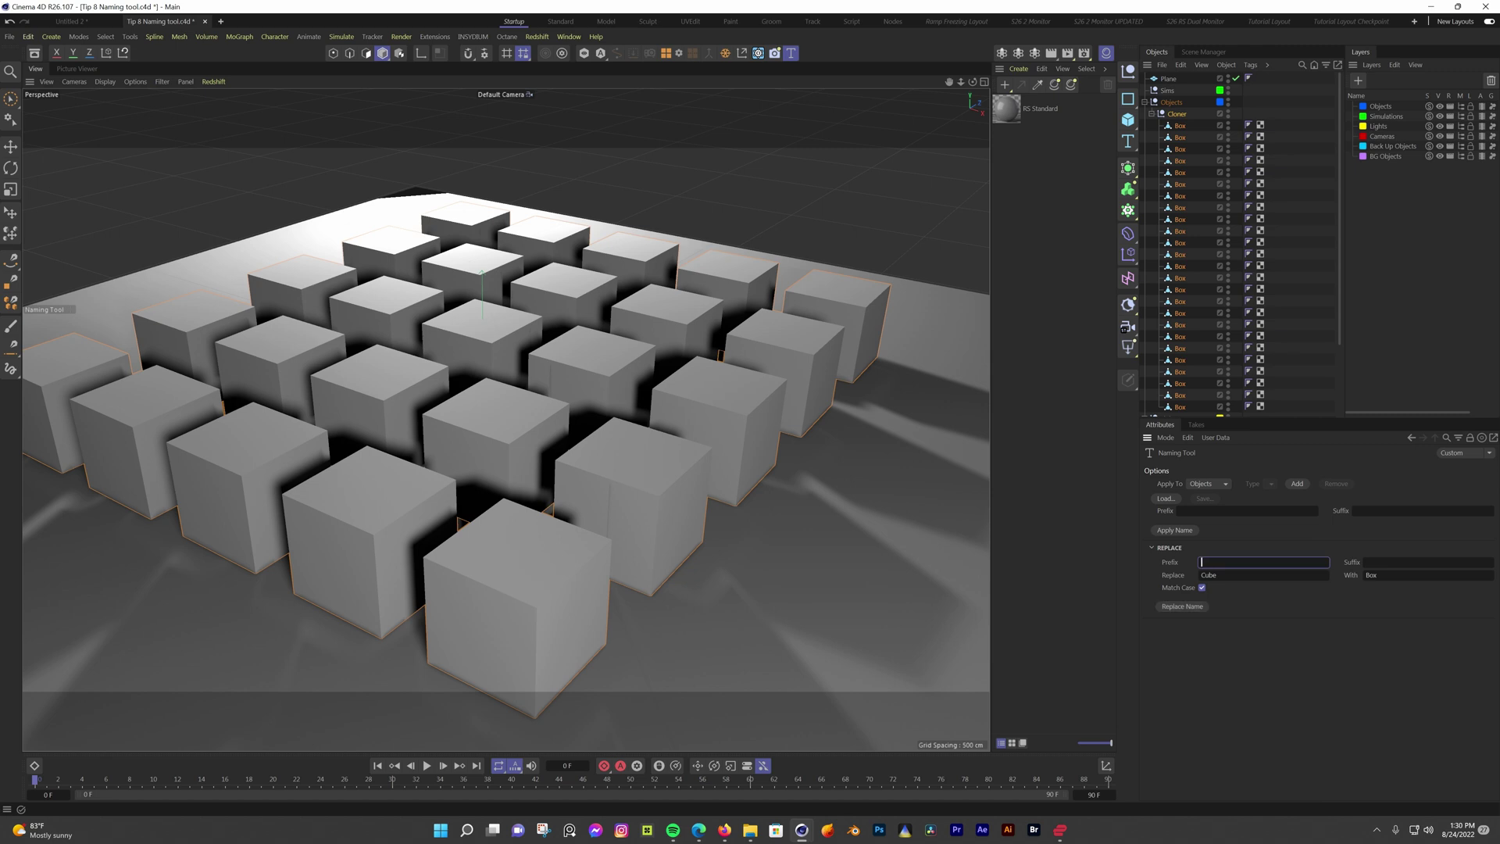
{"action": "type", "text": "C"}
{"action": "type", "text": "rid_"}
{"action": "left_click", "coordinate": [1369, 562]}
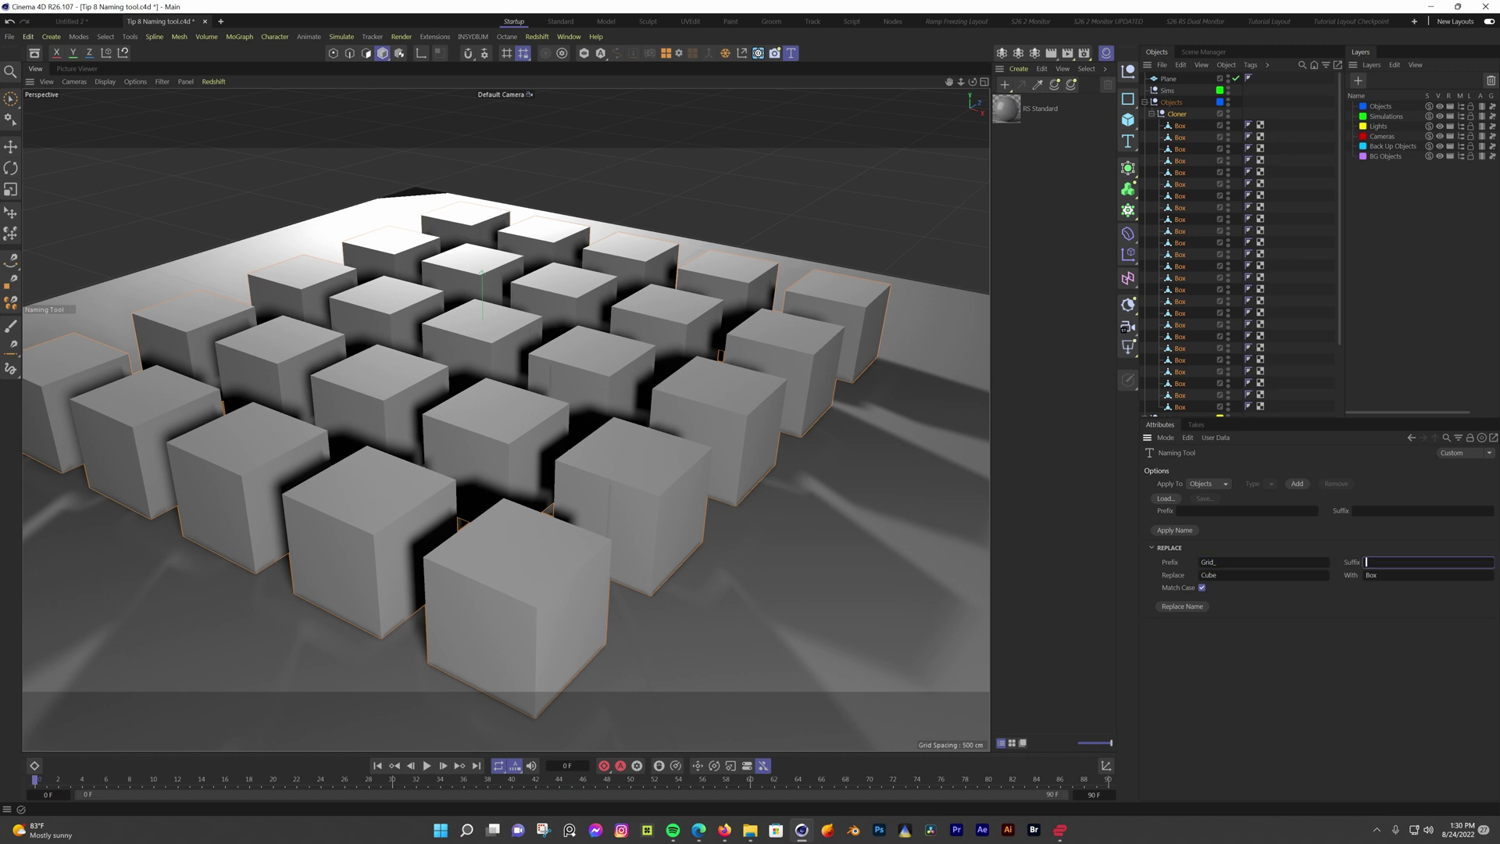
{"action": "type", "text": "_$N"}
{"action": "left_click", "coordinate": [1183, 607]}
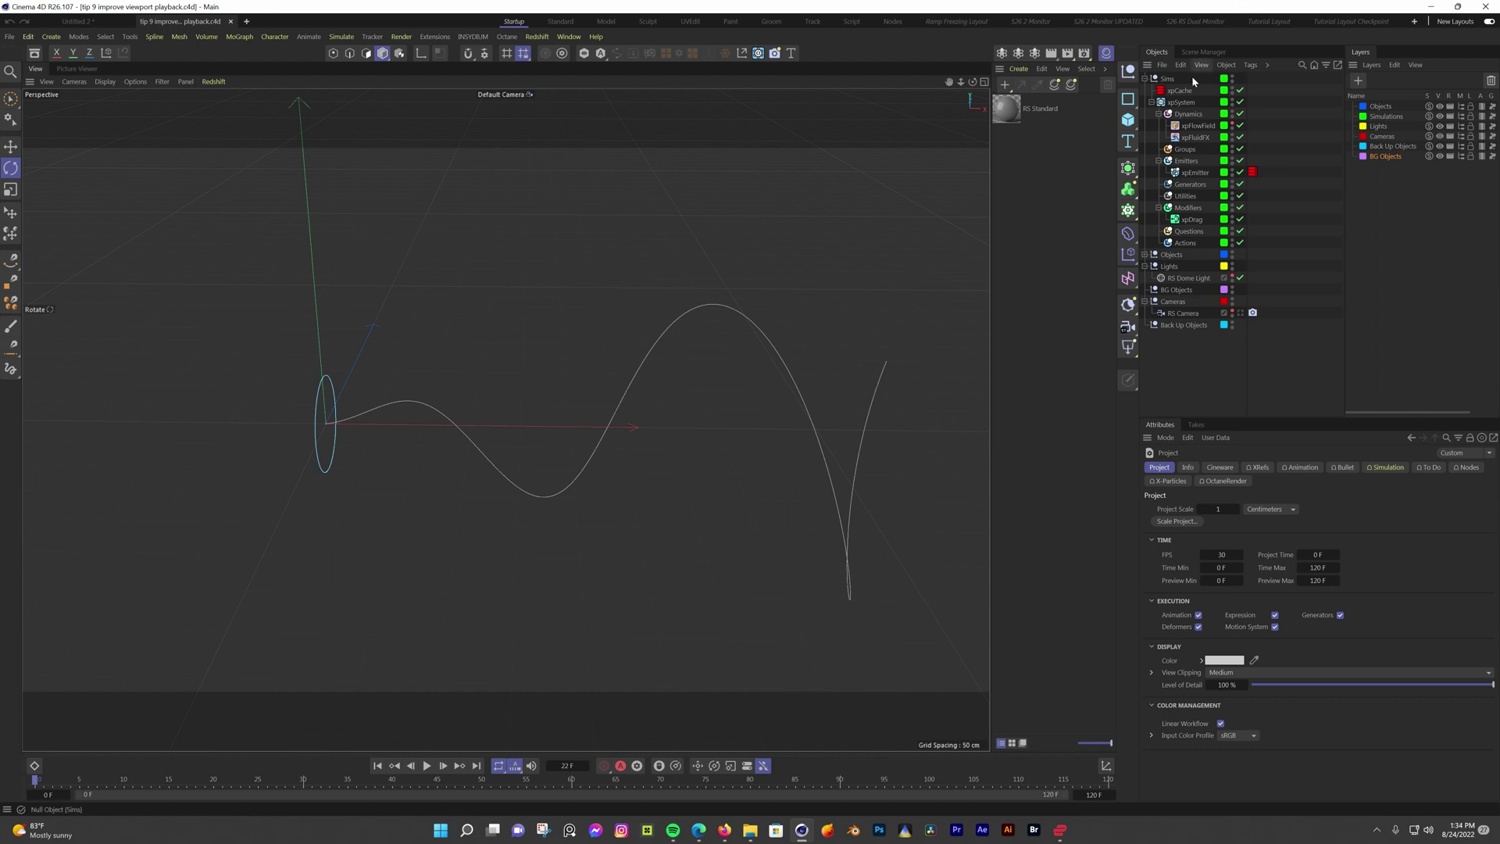
Stop the particle playback, switch the playback rate to All Frames, and replay from frame 0
{"action": "left_click", "coordinate": [426, 766]}
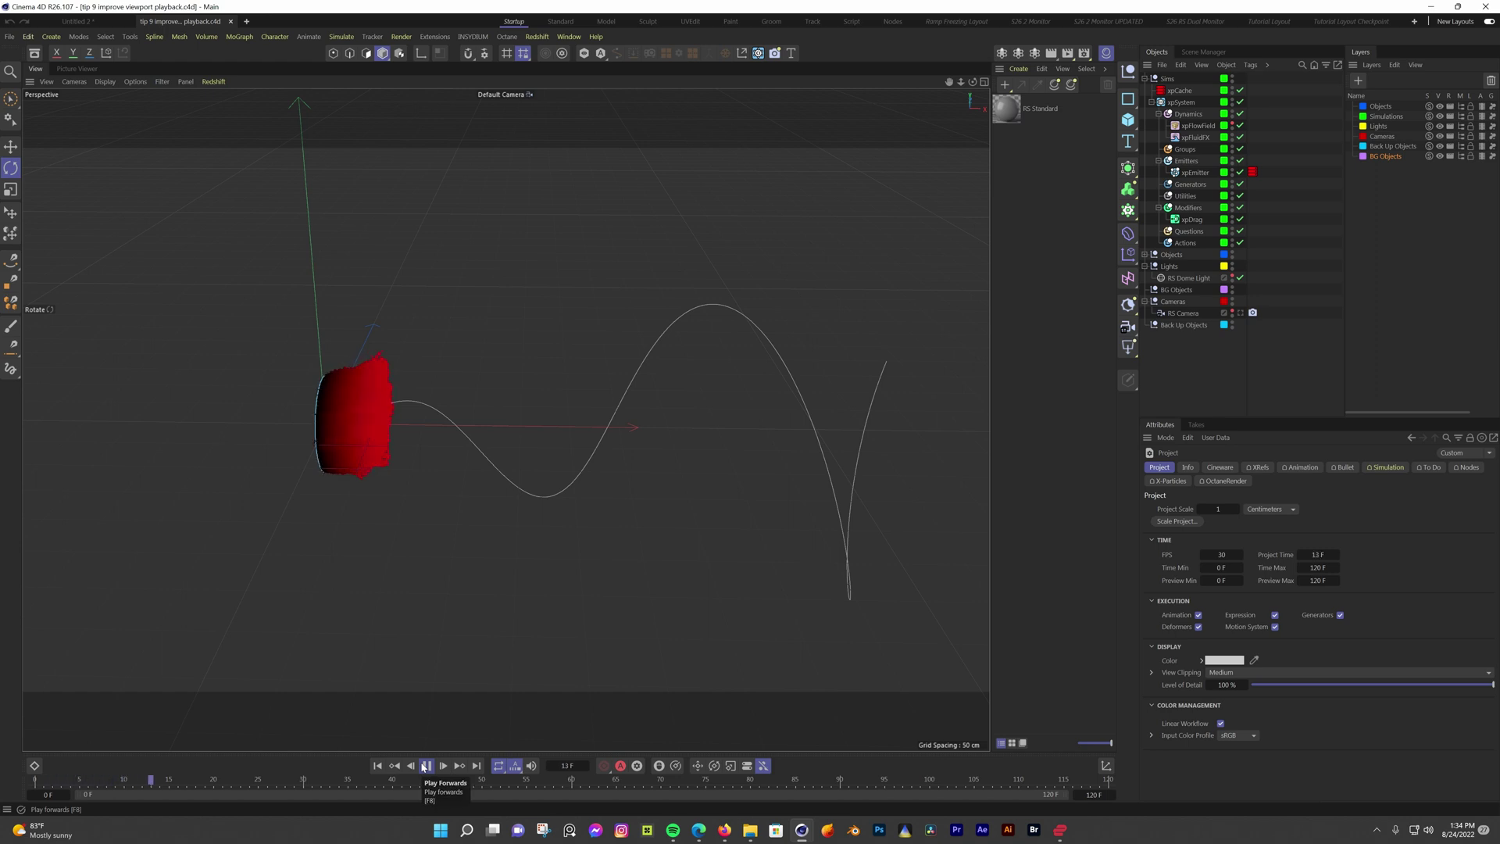
{"action": "left_click", "coordinate": [424, 766]}
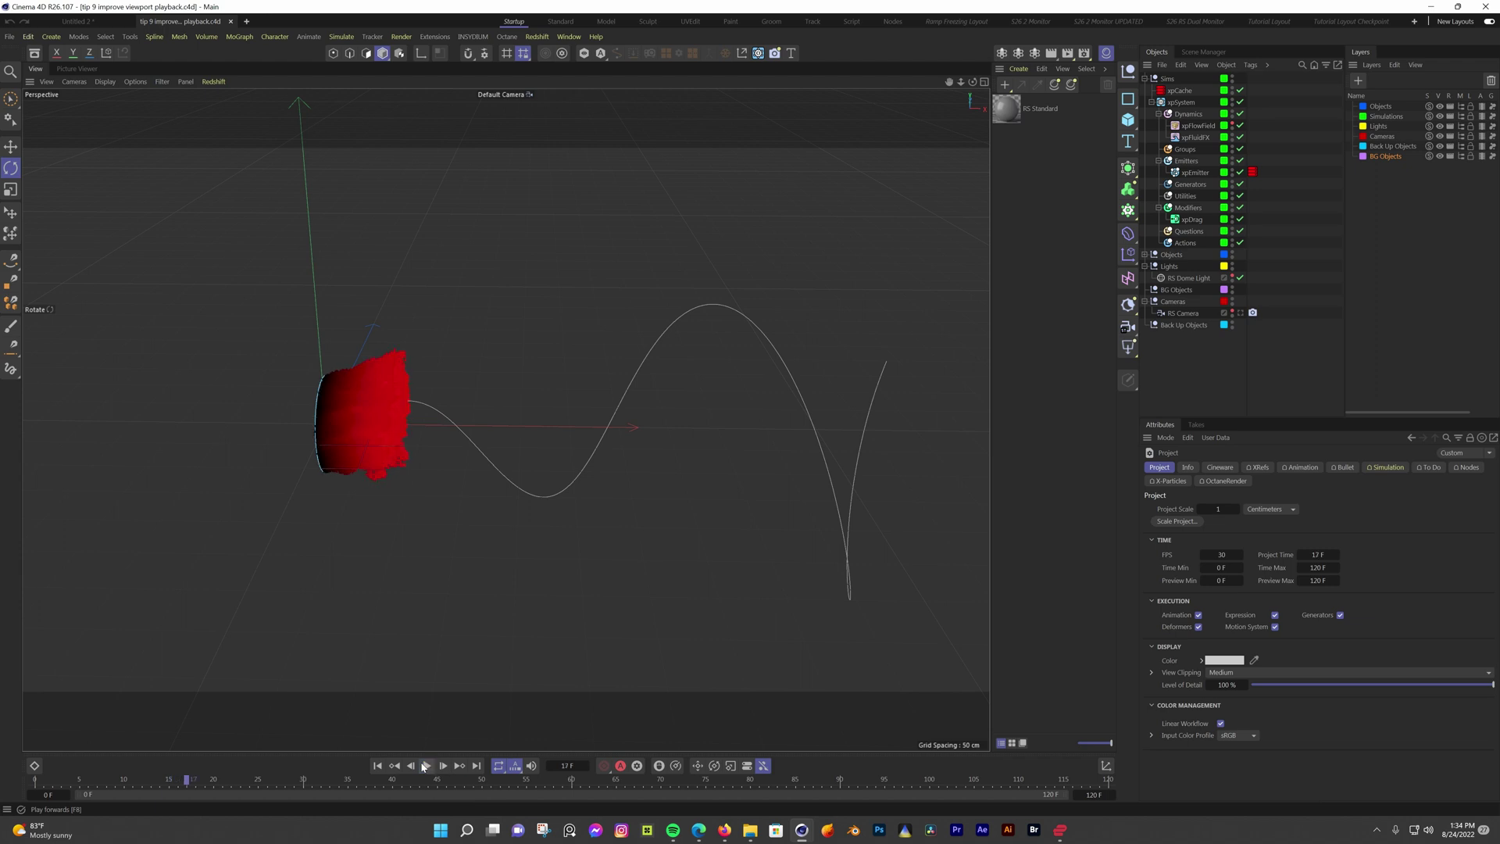
{"action": "left_click", "coordinate": [514, 766]}
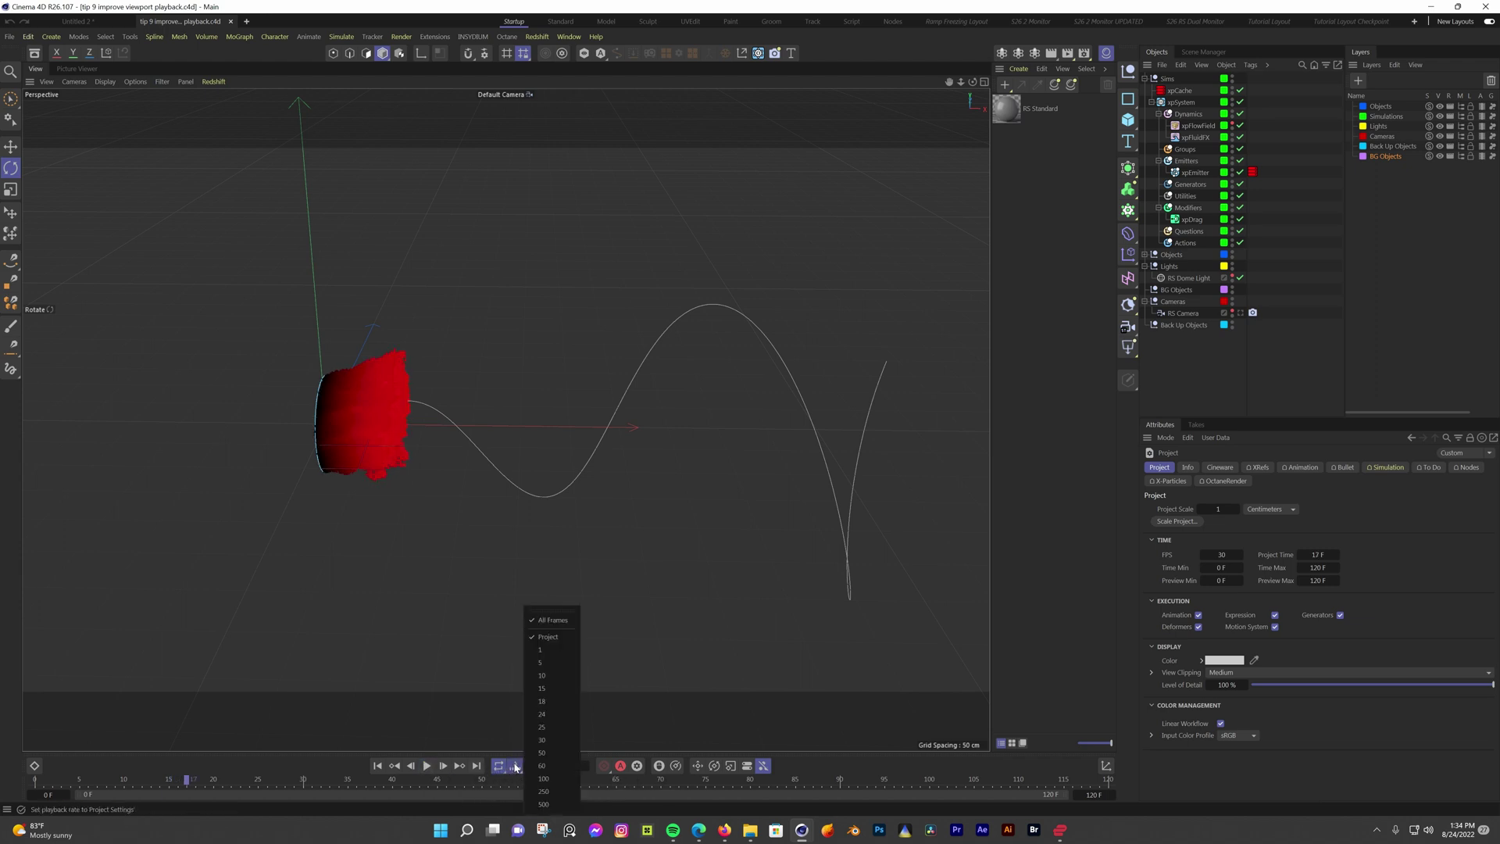
{"action": "left_click", "coordinate": [552, 620]}
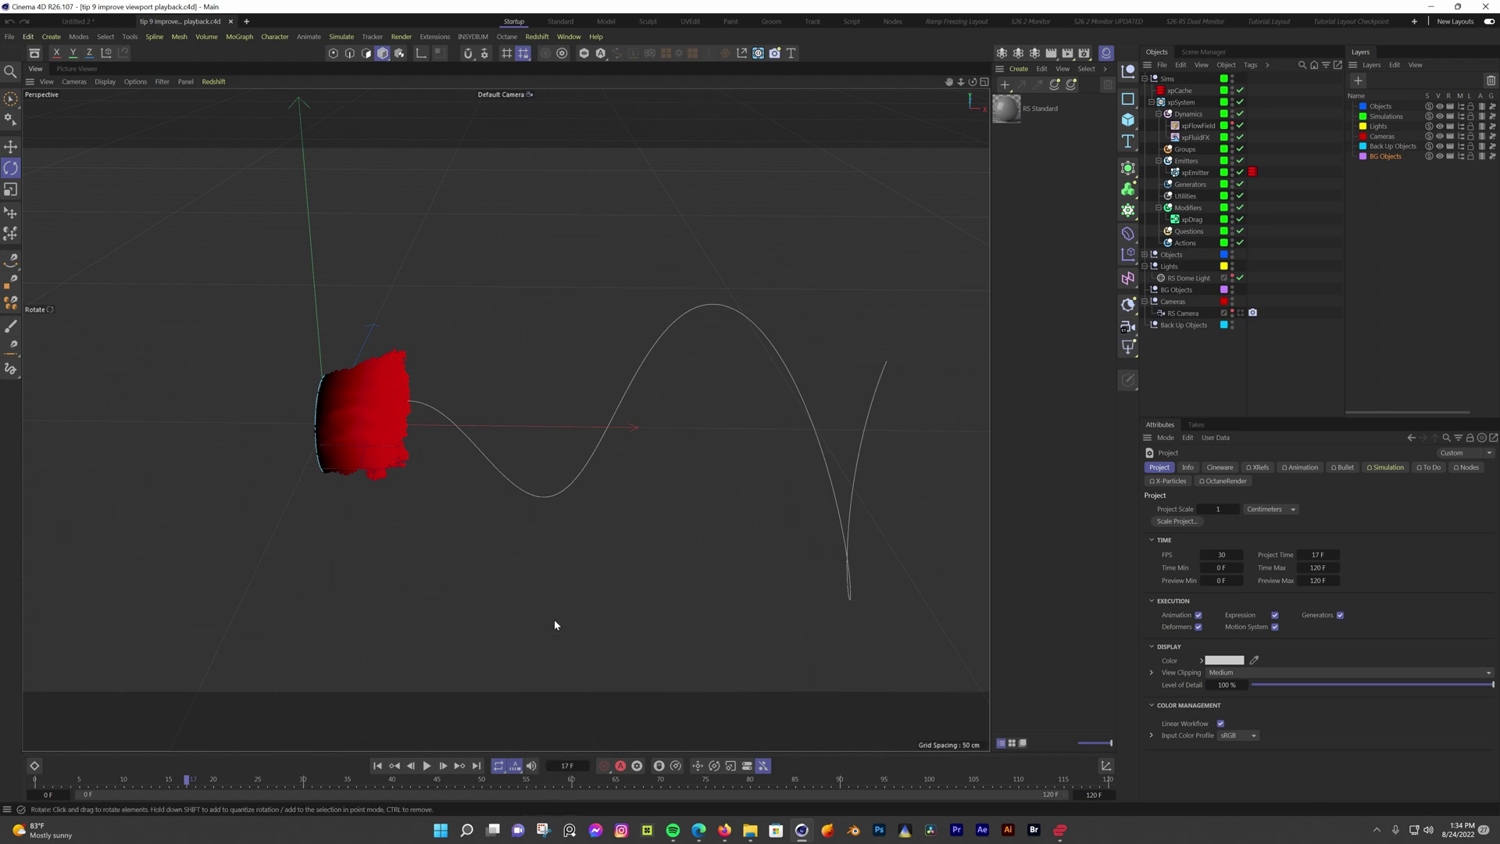
{"action": "left_click", "coordinate": [380, 767]}
{"action": "left_click", "coordinate": [425, 767]}
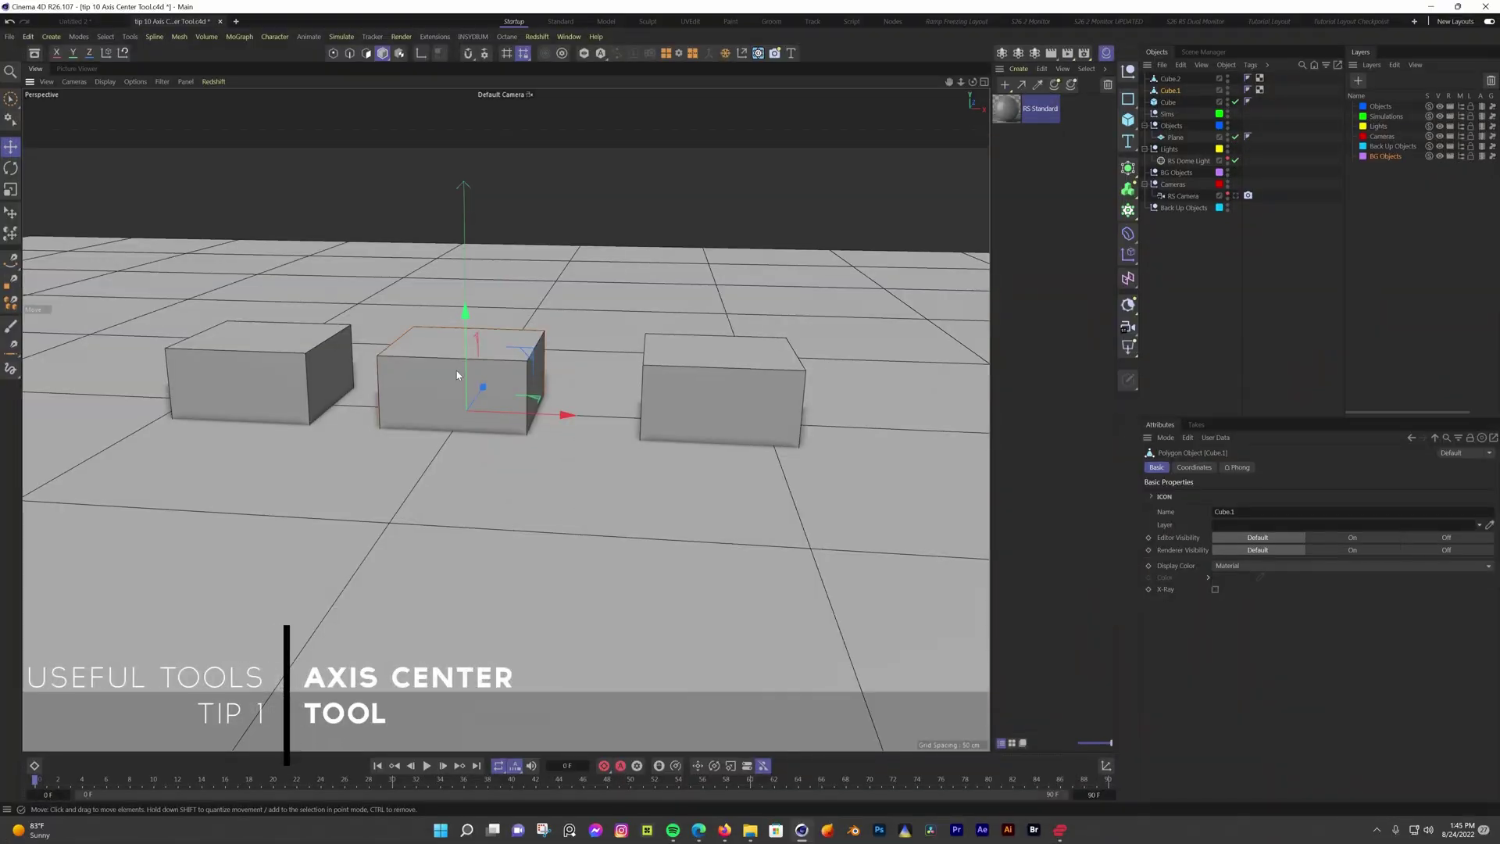
Open Axis Center and drag Y to -100% to move the middle cube's axis to its bottom
{"action": "left_click", "coordinate": [130, 36]}
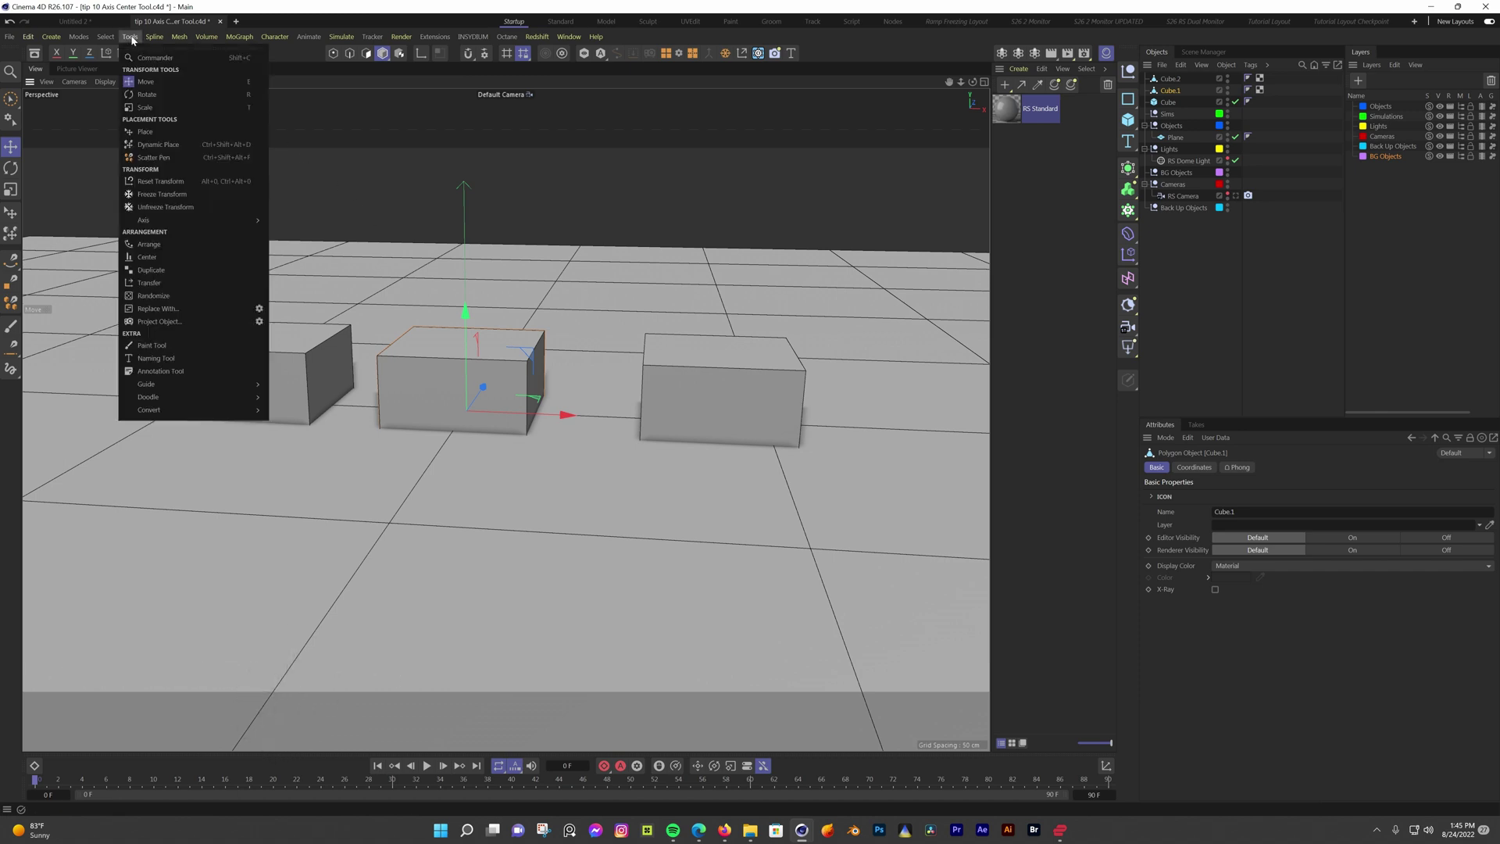
{"action": "mouse_move", "coordinate": [173, 223]}
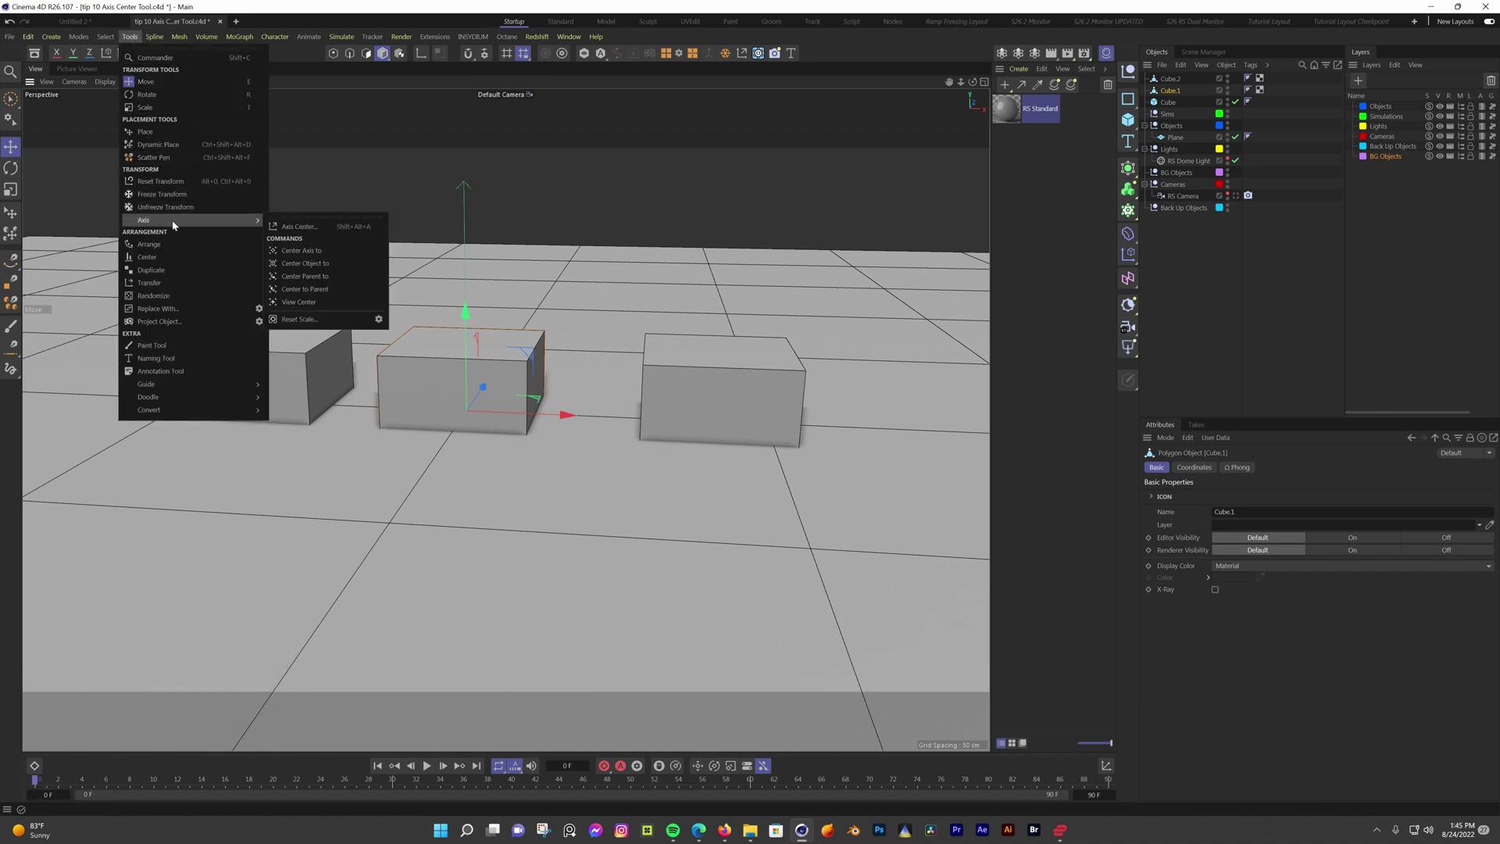
{"action": "left_click", "coordinate": [299, 226]}
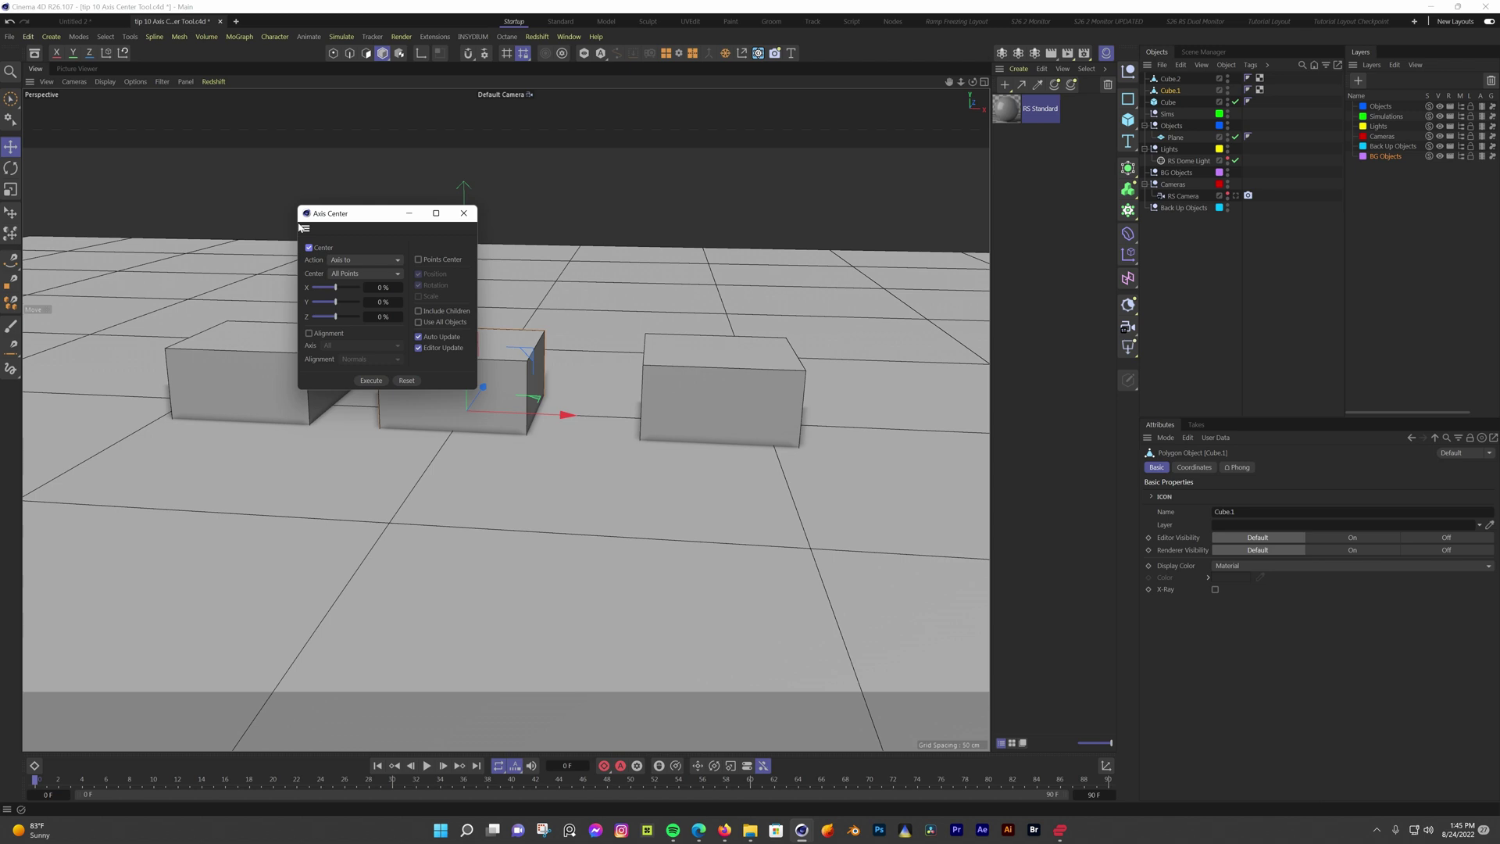
{"action": "left_click_drag", "start_coordinate": [340, 217], "coordinate": [634, 141]}
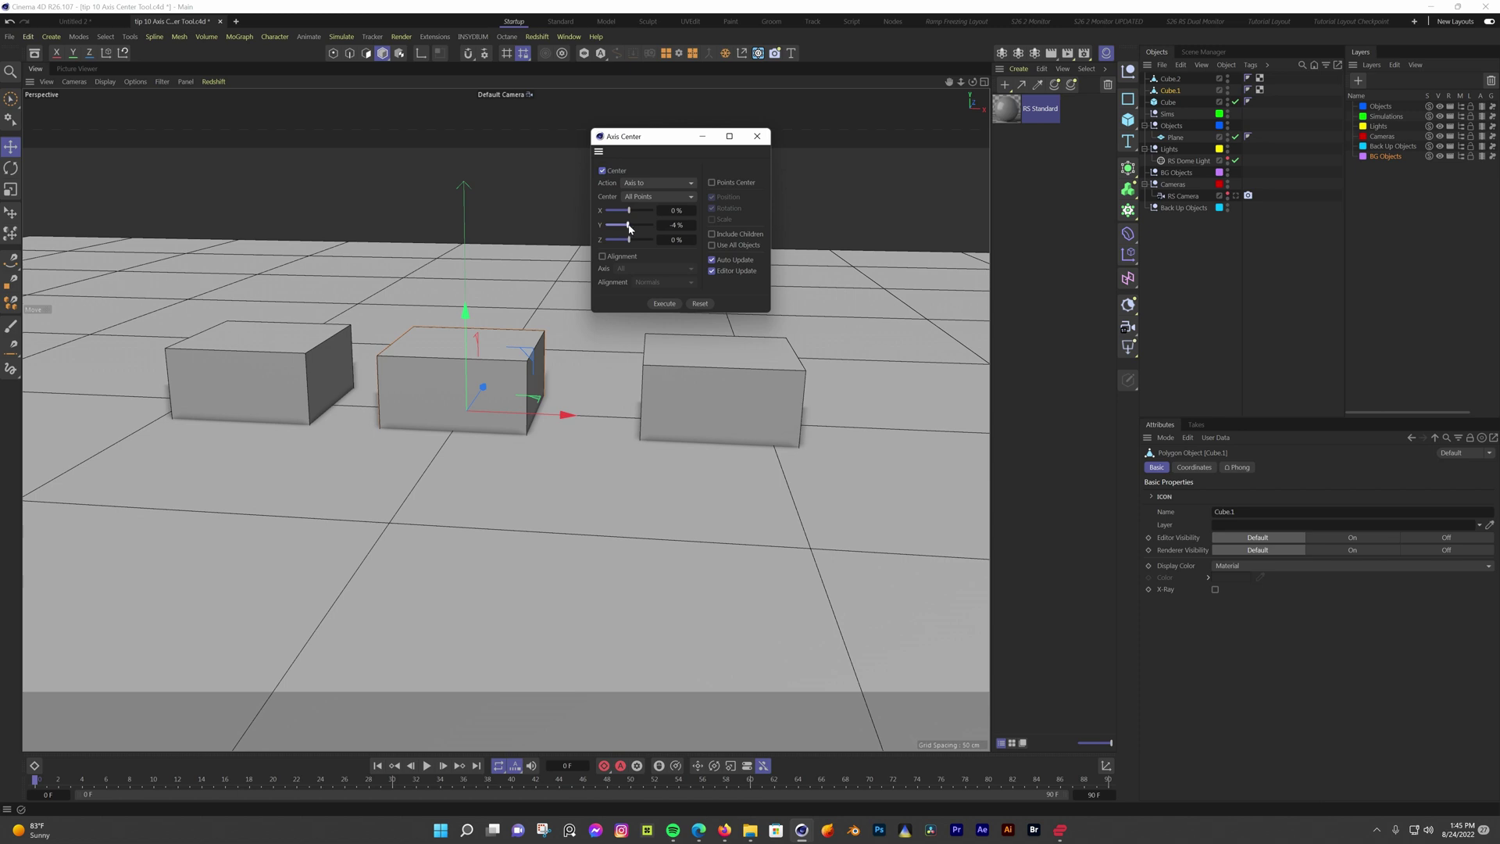
{"action": "left_click_drag", "start_coordinate": [629, 228], "coordinate": [602, 228]}
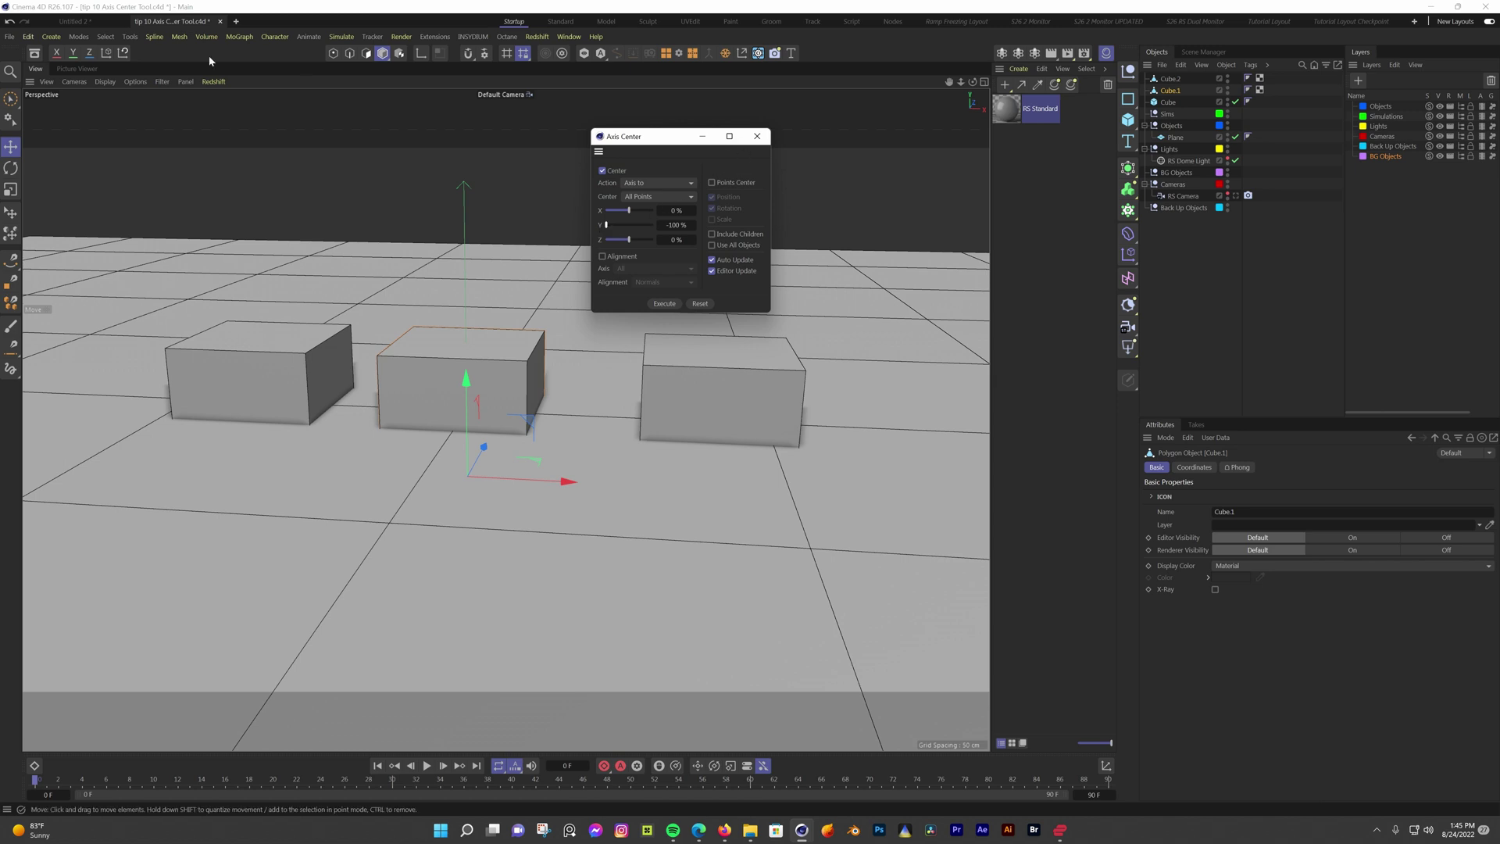
Reset the middle cube's transform and set axis Y to 0 to re-centre it vertically
{"action": "left_click", "coordinate": [123, 53]}
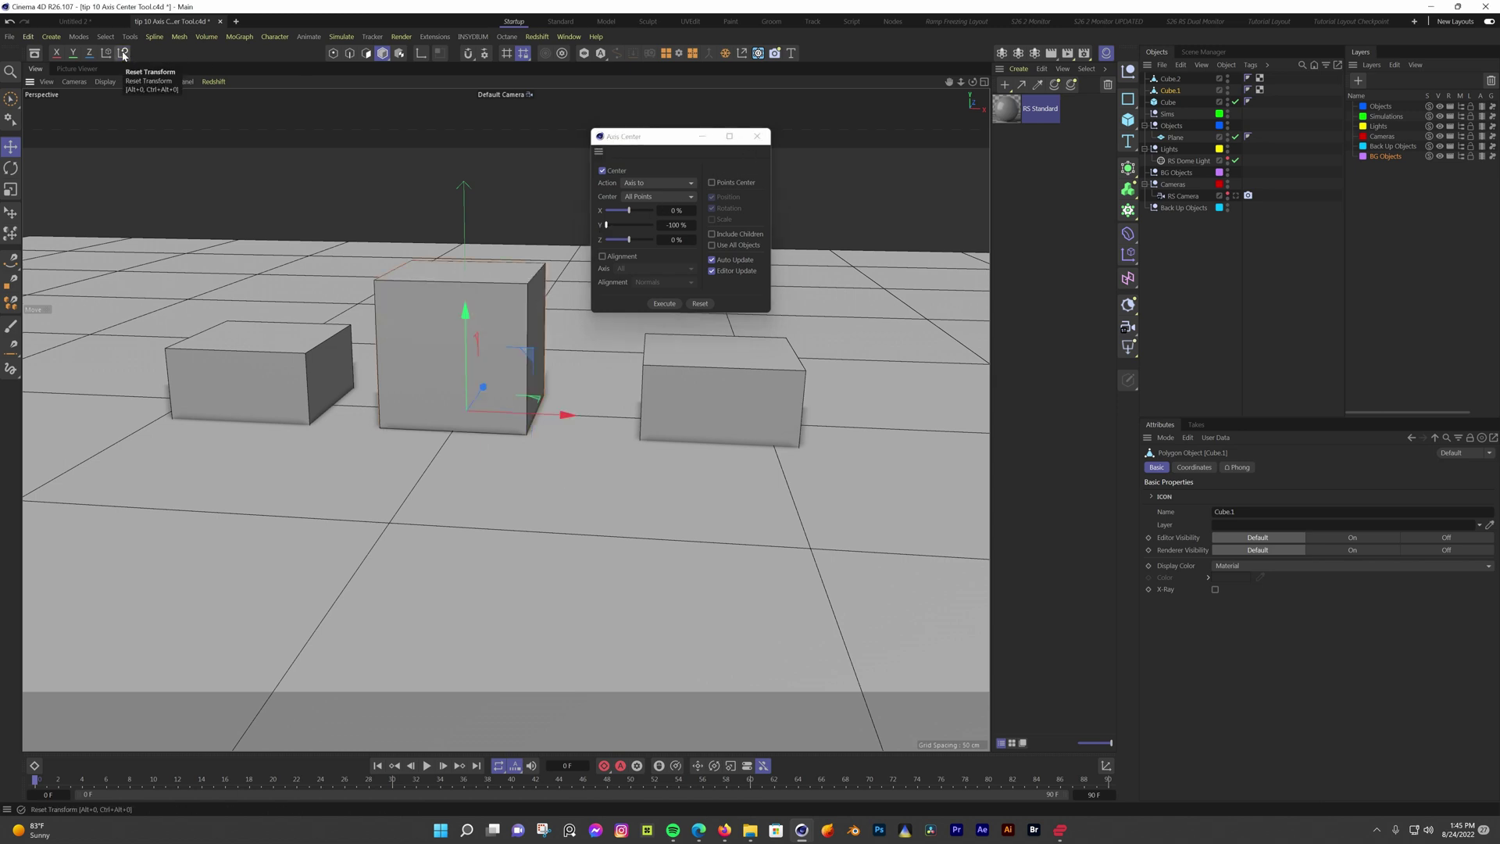
{"action": "left_click", "coordinate": [677, 224]}
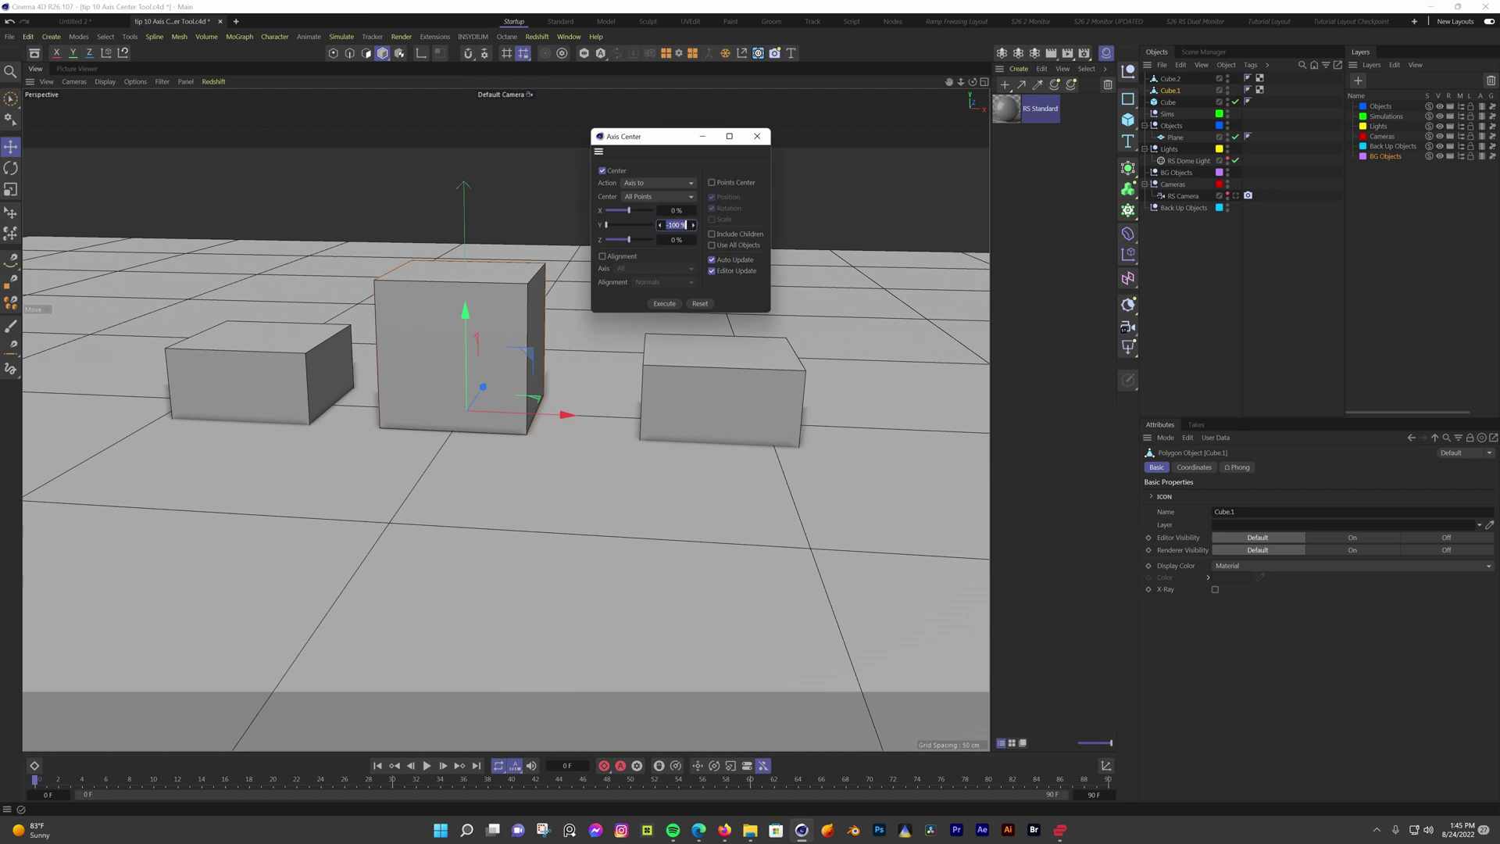
{"action": "type", "text": "0"}
{"action": "key", "text": "Return"}
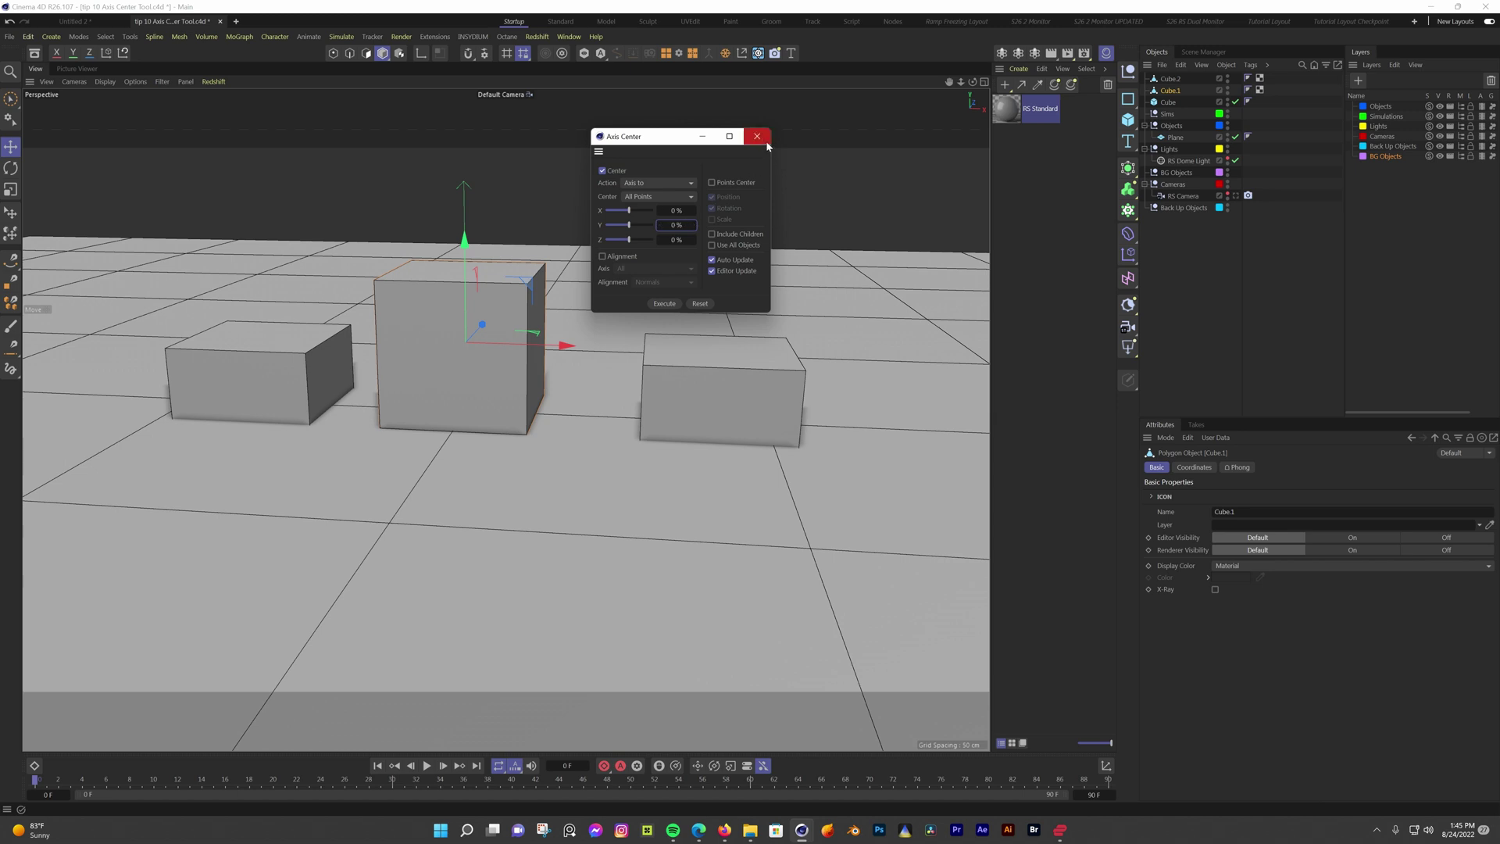
{"action": "left_click", "coordinate": [758, 137]}
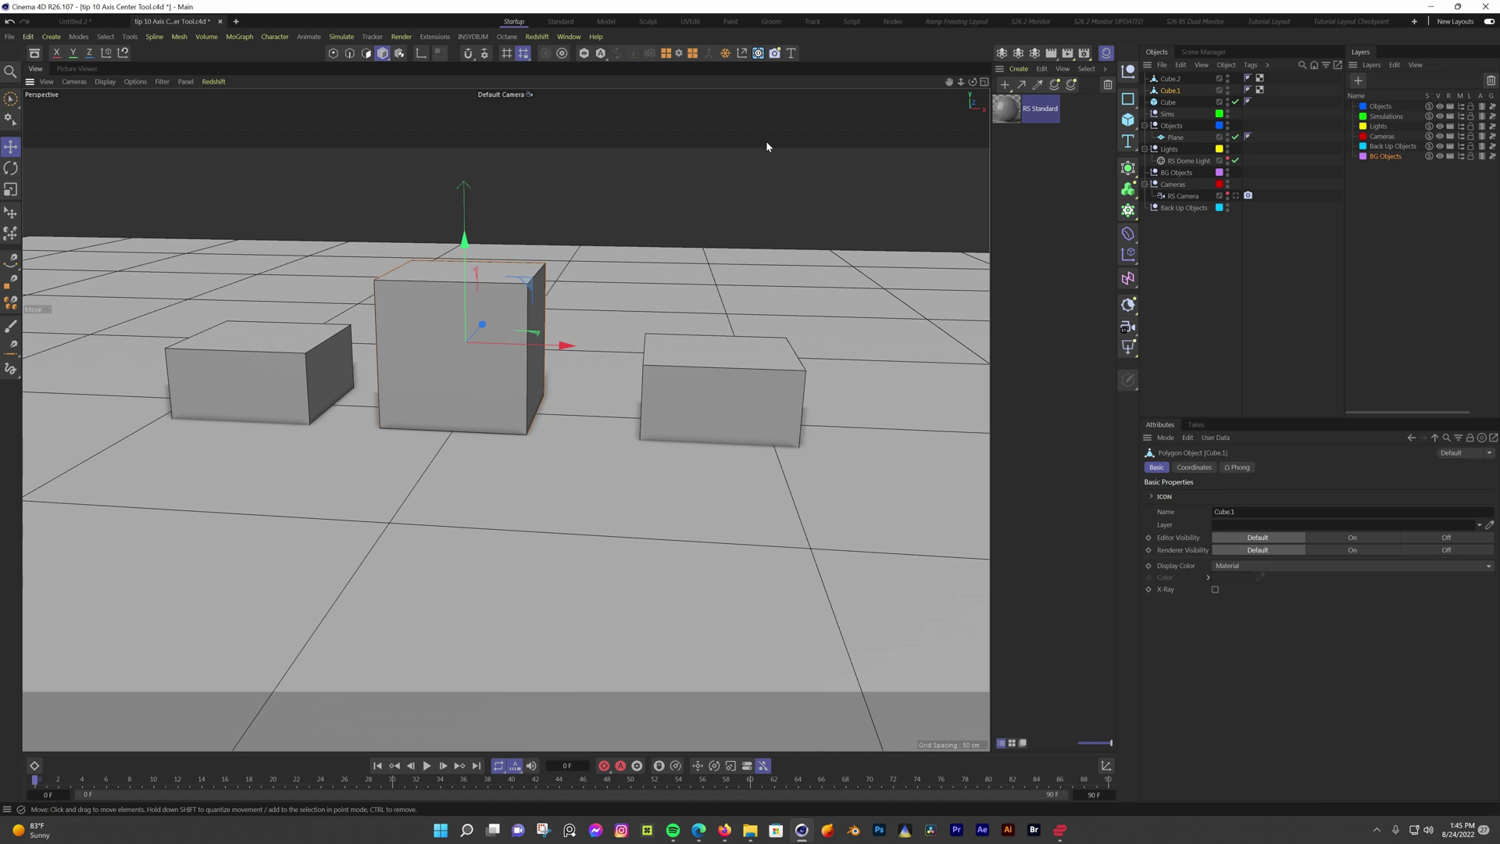
Select Cube.2 and execute Axis Center to snap its stray axis back onto the cube
{"action": "key", "text": "ctrl+z"}
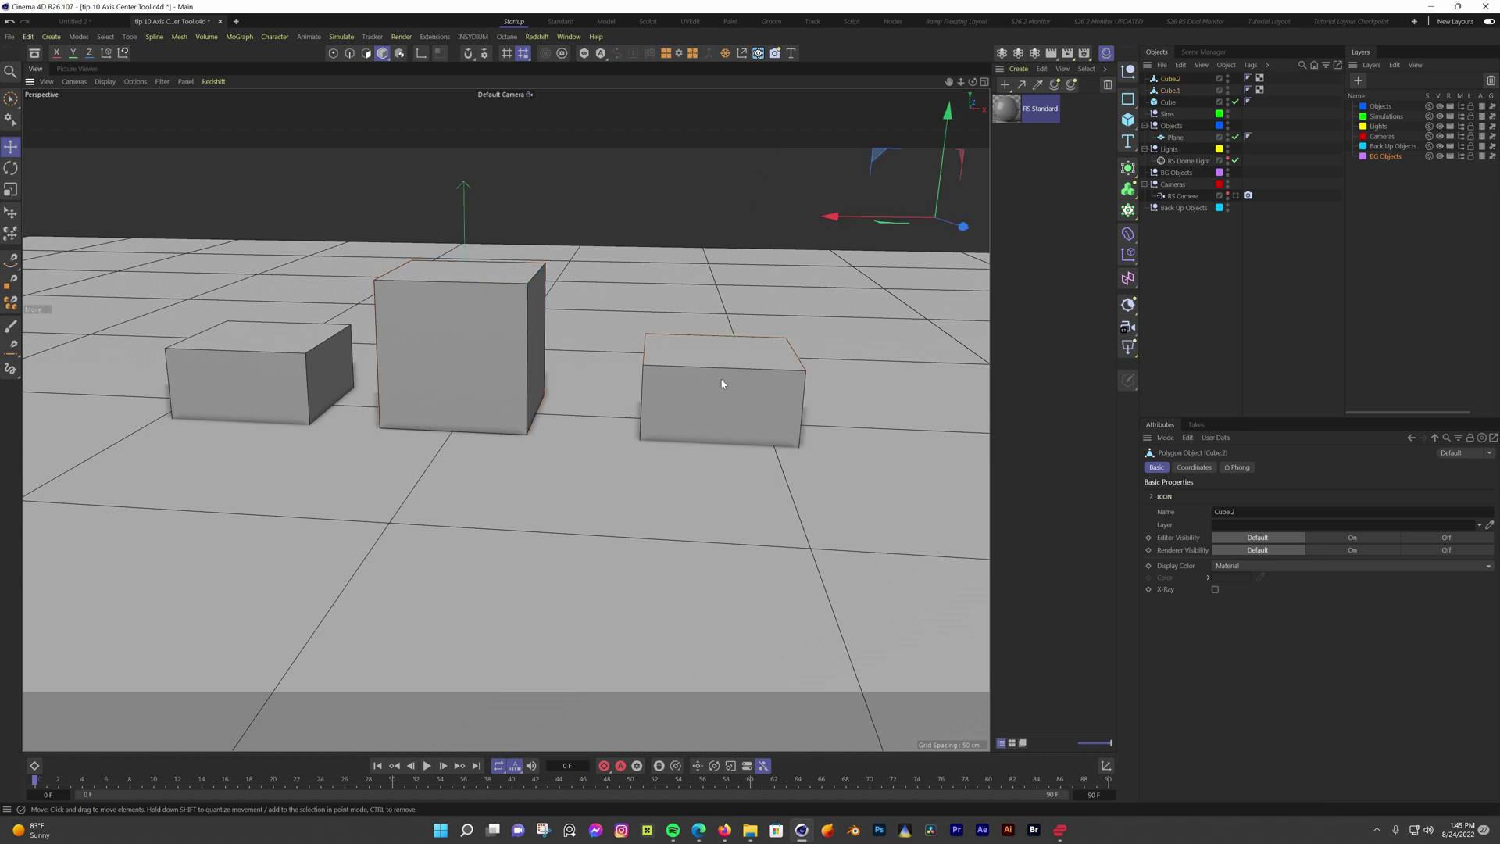
{"action": "mouse_move", "coordinate": [819, 216]}
{"action": "left_mouse_down"}
{"action": "mouse_move", "coordinate": [832, 214]}
{"action": "mouse_move", "coordinate": [803, 217]}
{"action": "mouse_move", "coordinate": [820, 231]}
{"action": "left_mouse_up"}
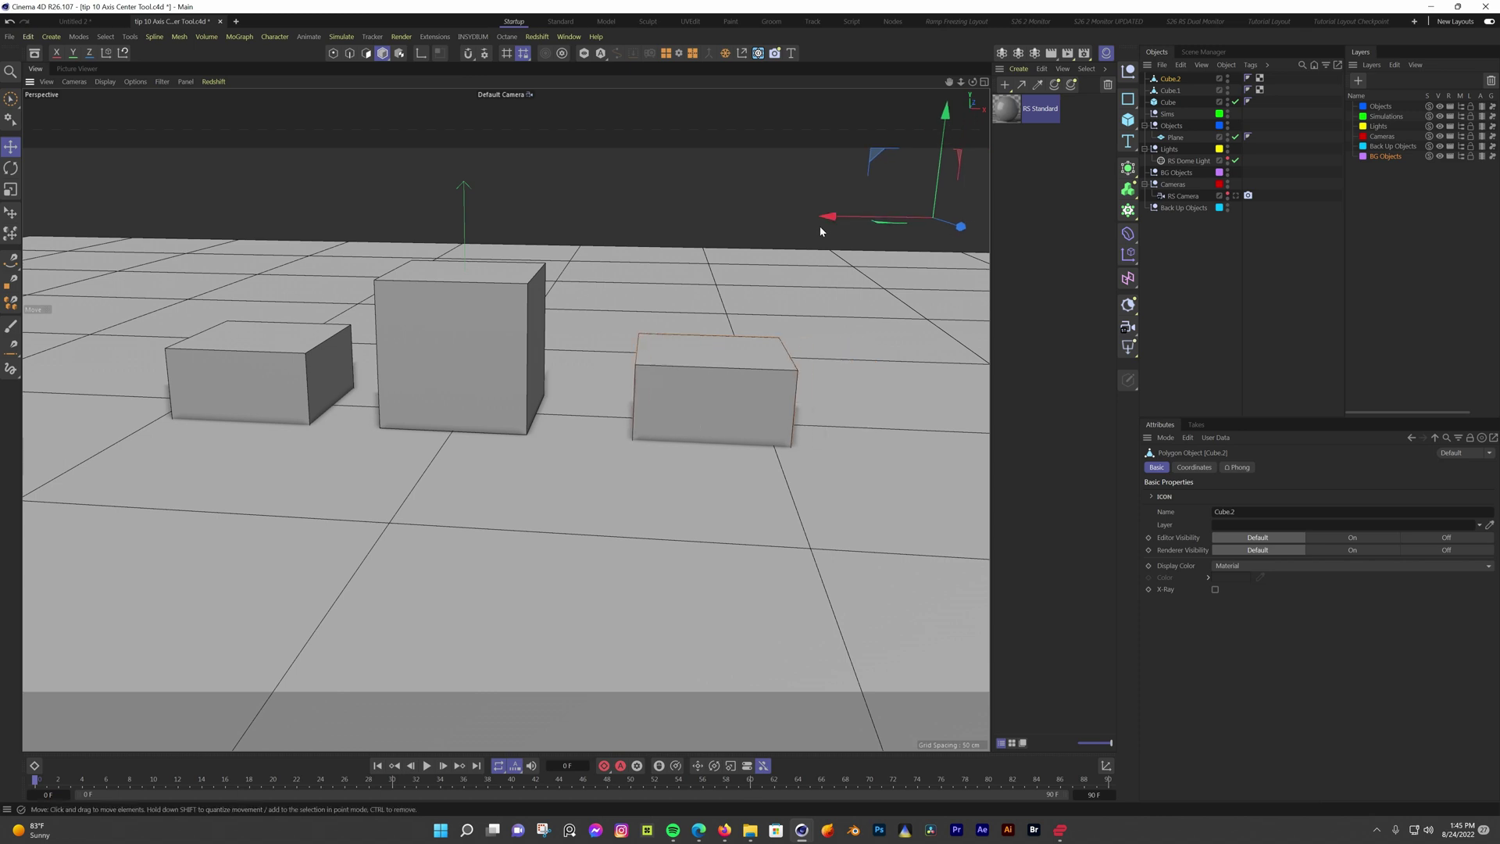
{"action": "left_click", "coordinate": [741, 53]}
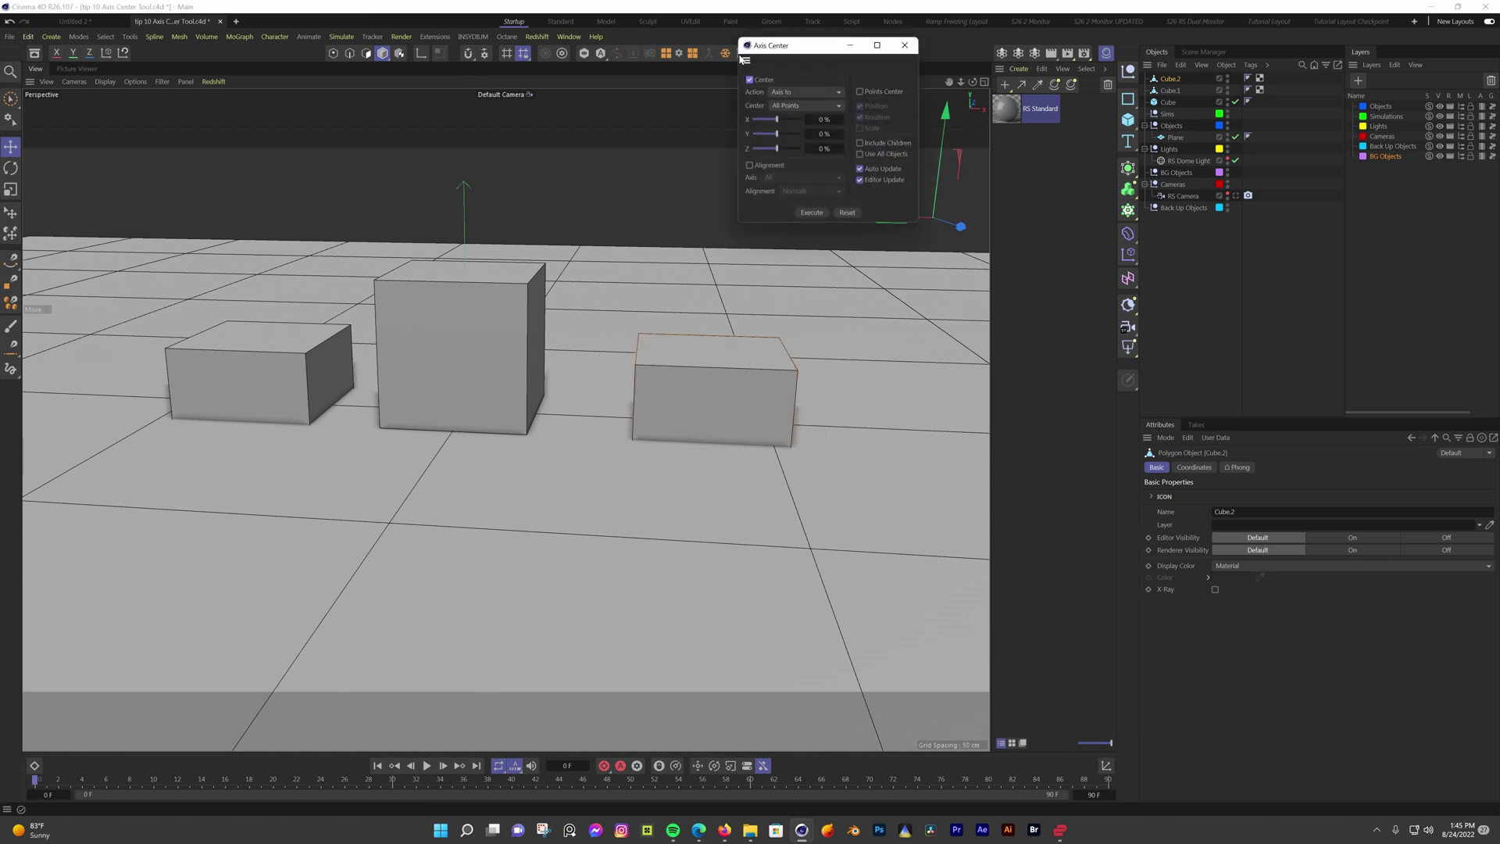
{"action": "left_click", "coordinate": [811, 212]}
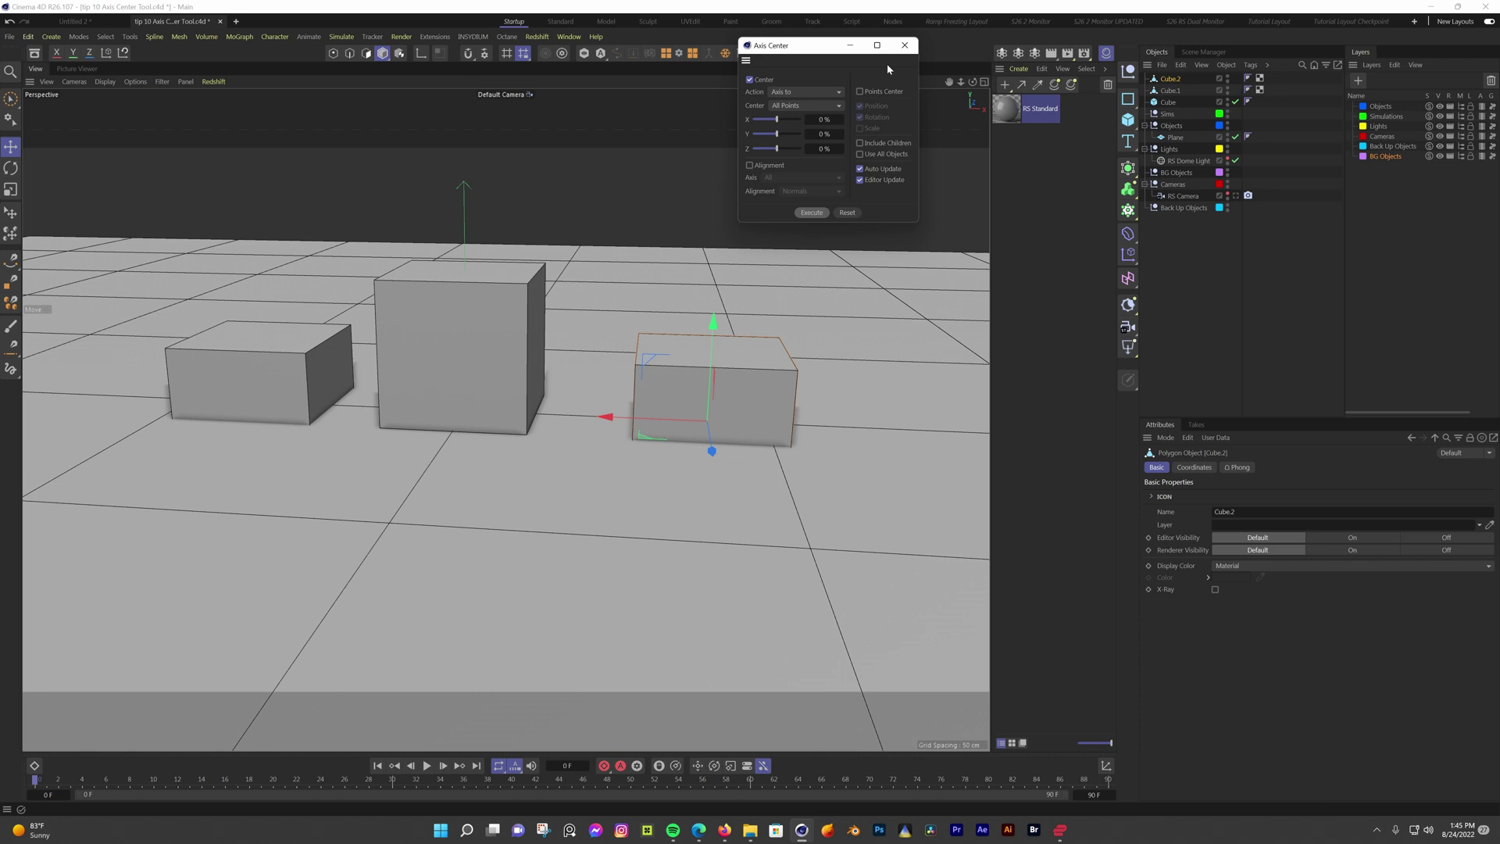
{"action": "left_click", "coordinate": [904, 46]}
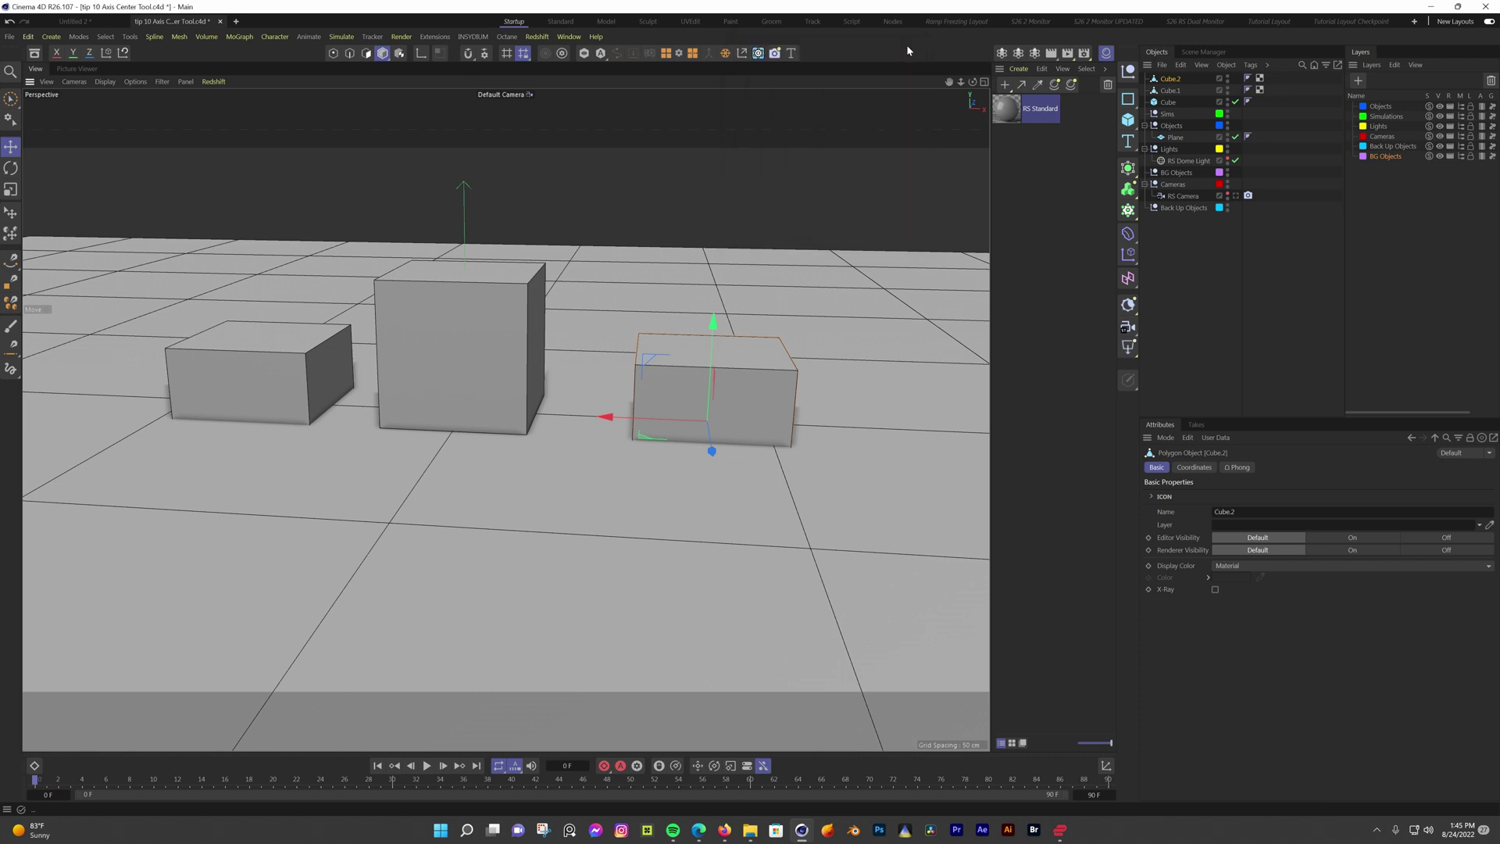
Raise the left cube's axis to its top with Axis Center Y at 100%
{"action": "left_click", "coordinate": [224, 368]}
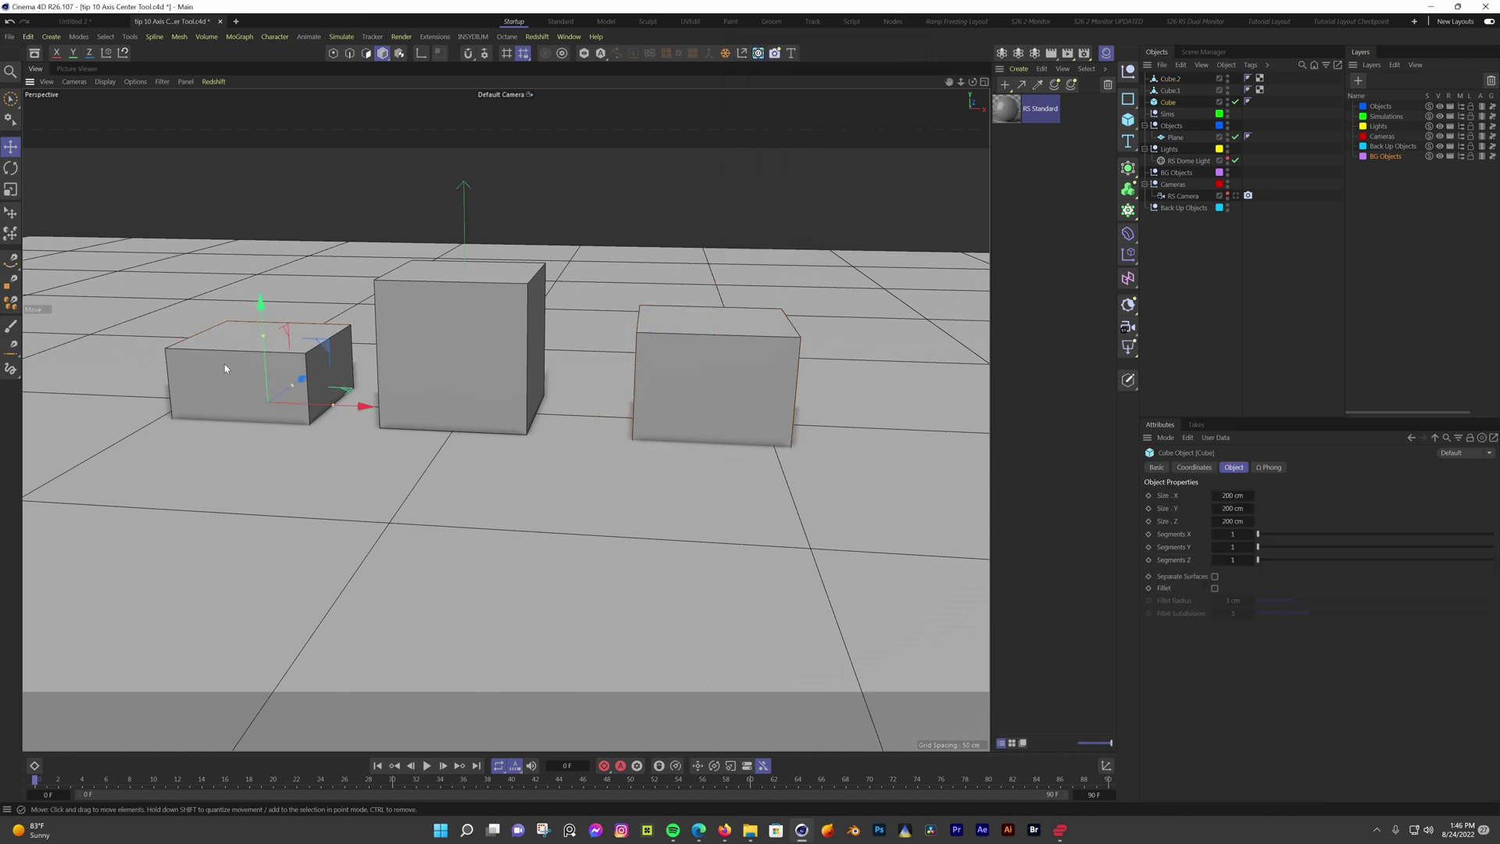
{"action": "left_click", "coordinate": [709, 53]}
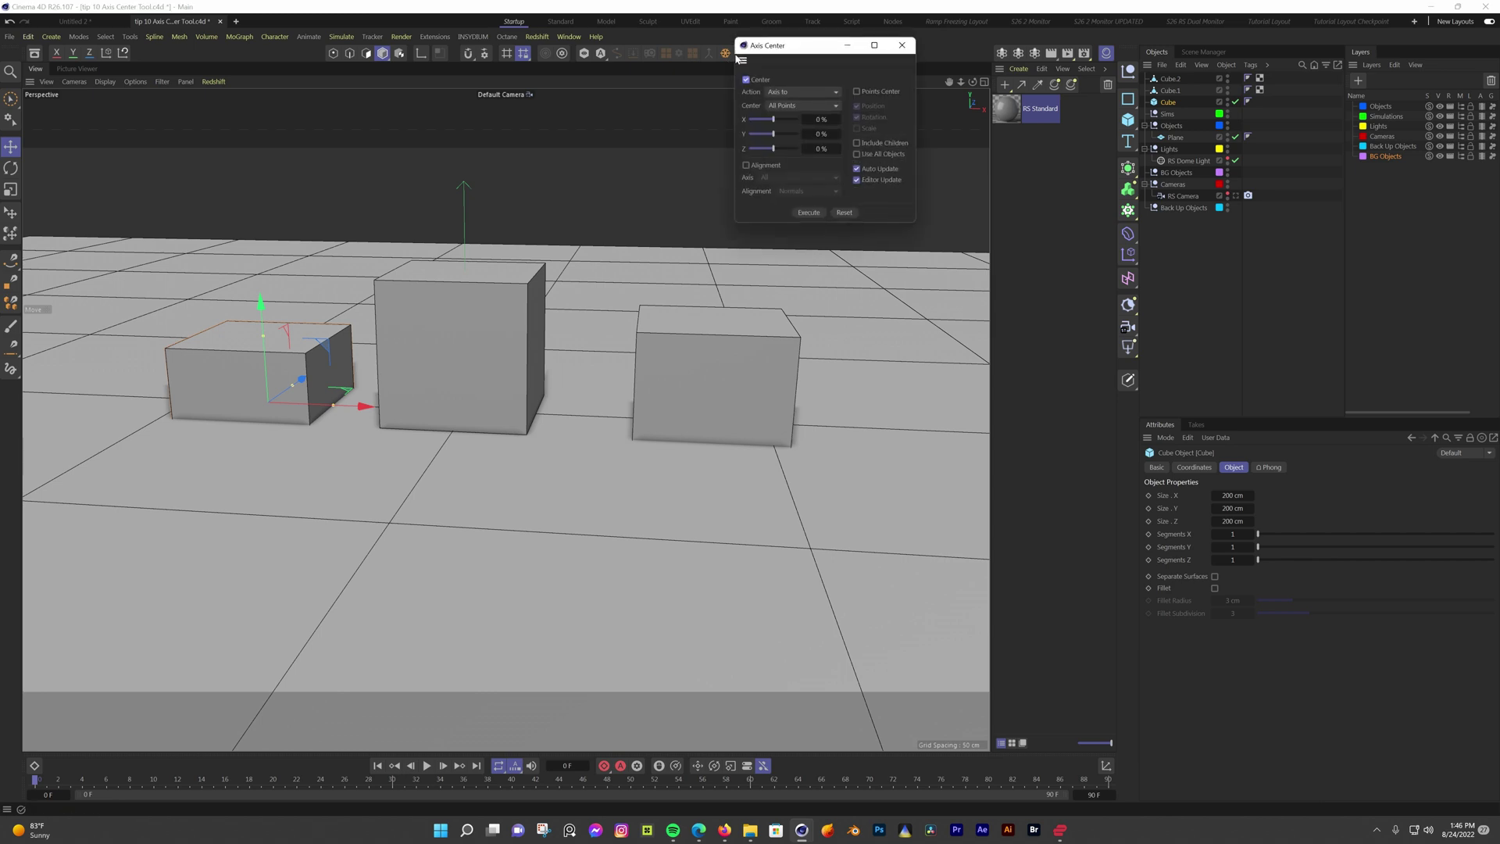
{"action": "left_click_drag", "start_coordinate": [774, 135], "coordinate": [806, 135]}
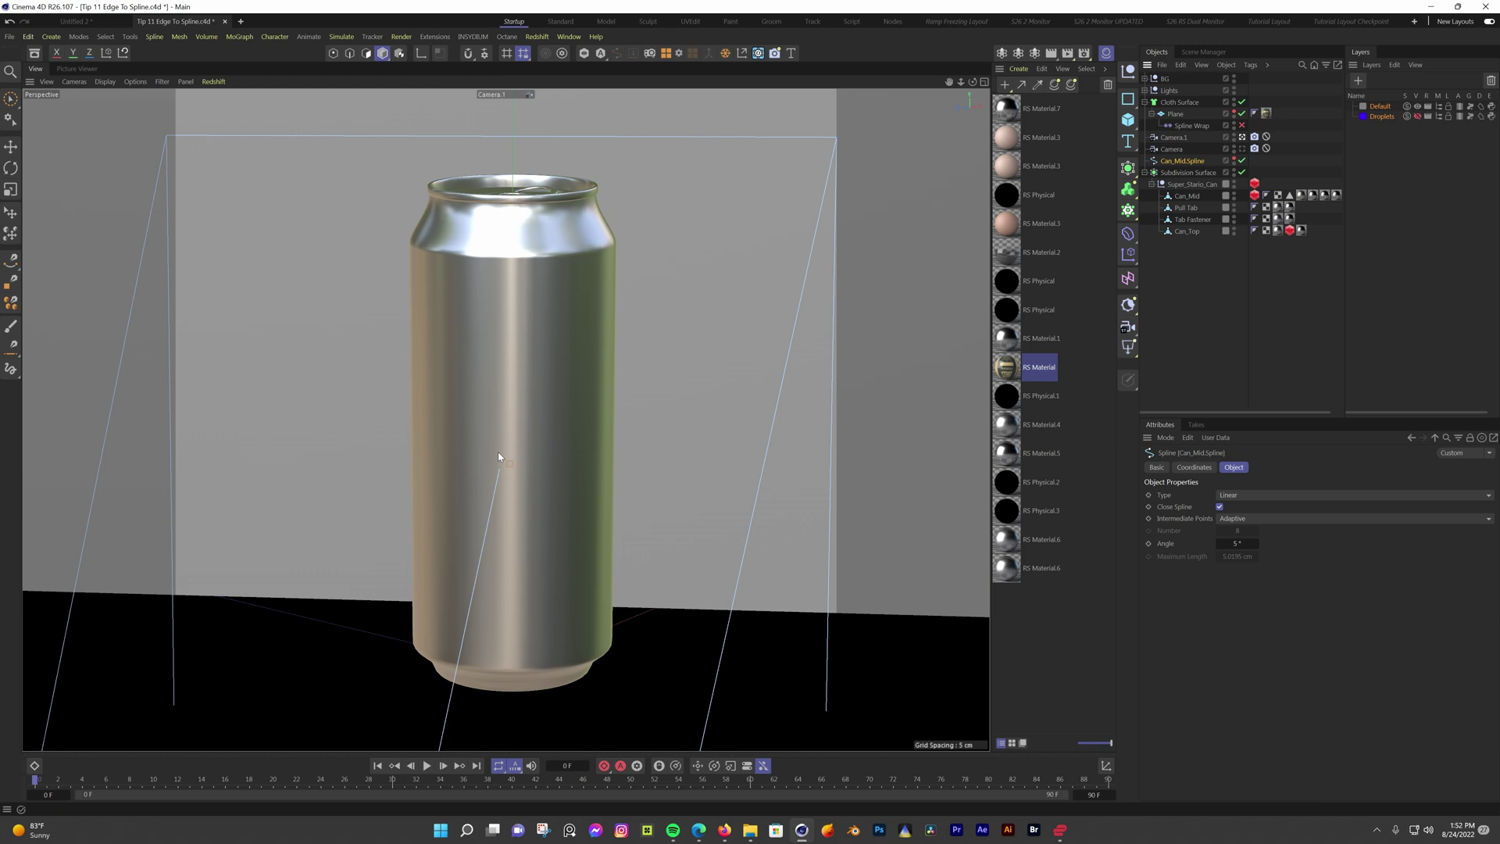
Loop-select Can_Mid's horizontal middle edge loop and convert it to a spline with Edge to Spline
{"action": "left_click", "coordinate": [588, 195]}
{"action": "left_click", "coordinate": [350, 53]}
{"action": "key", "text": "u"}
{"action": "key", "text": "l"}
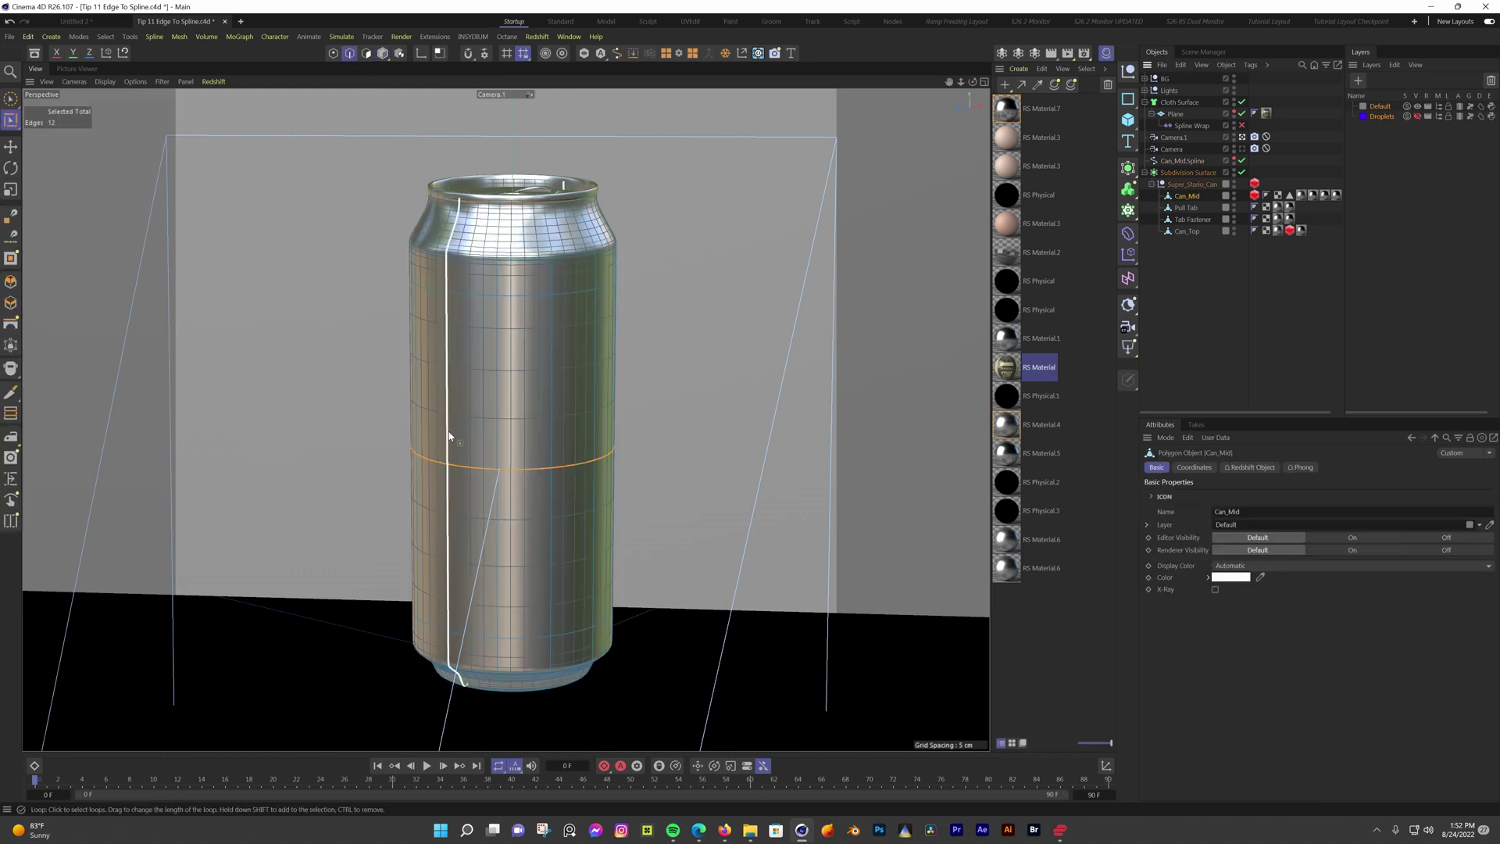
{"action": "left_click", "coordinate": [486, 468]}
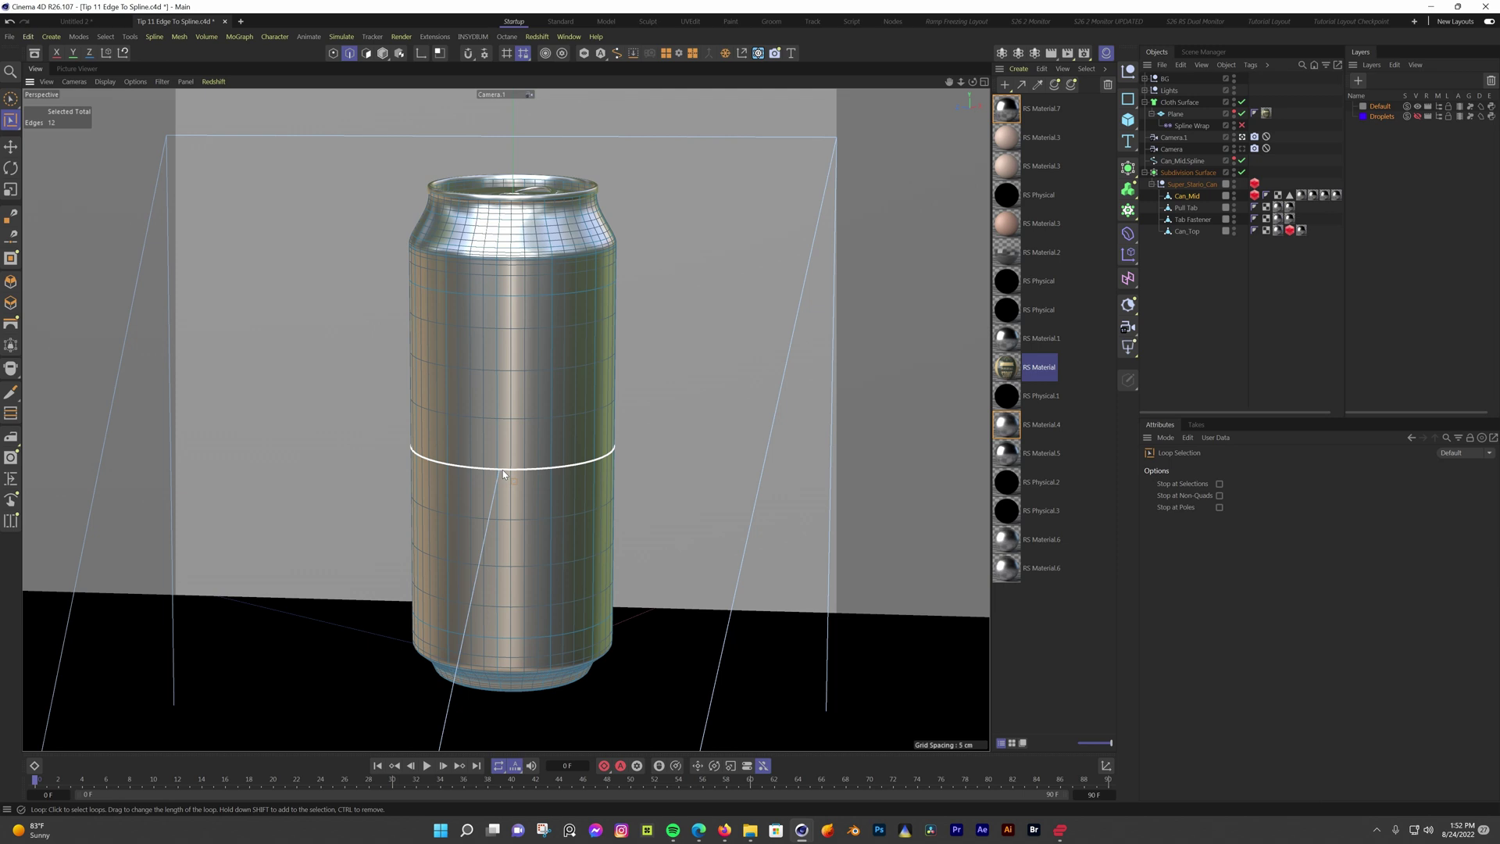
{"action": "left_click", "coordinate": [189, 41]}
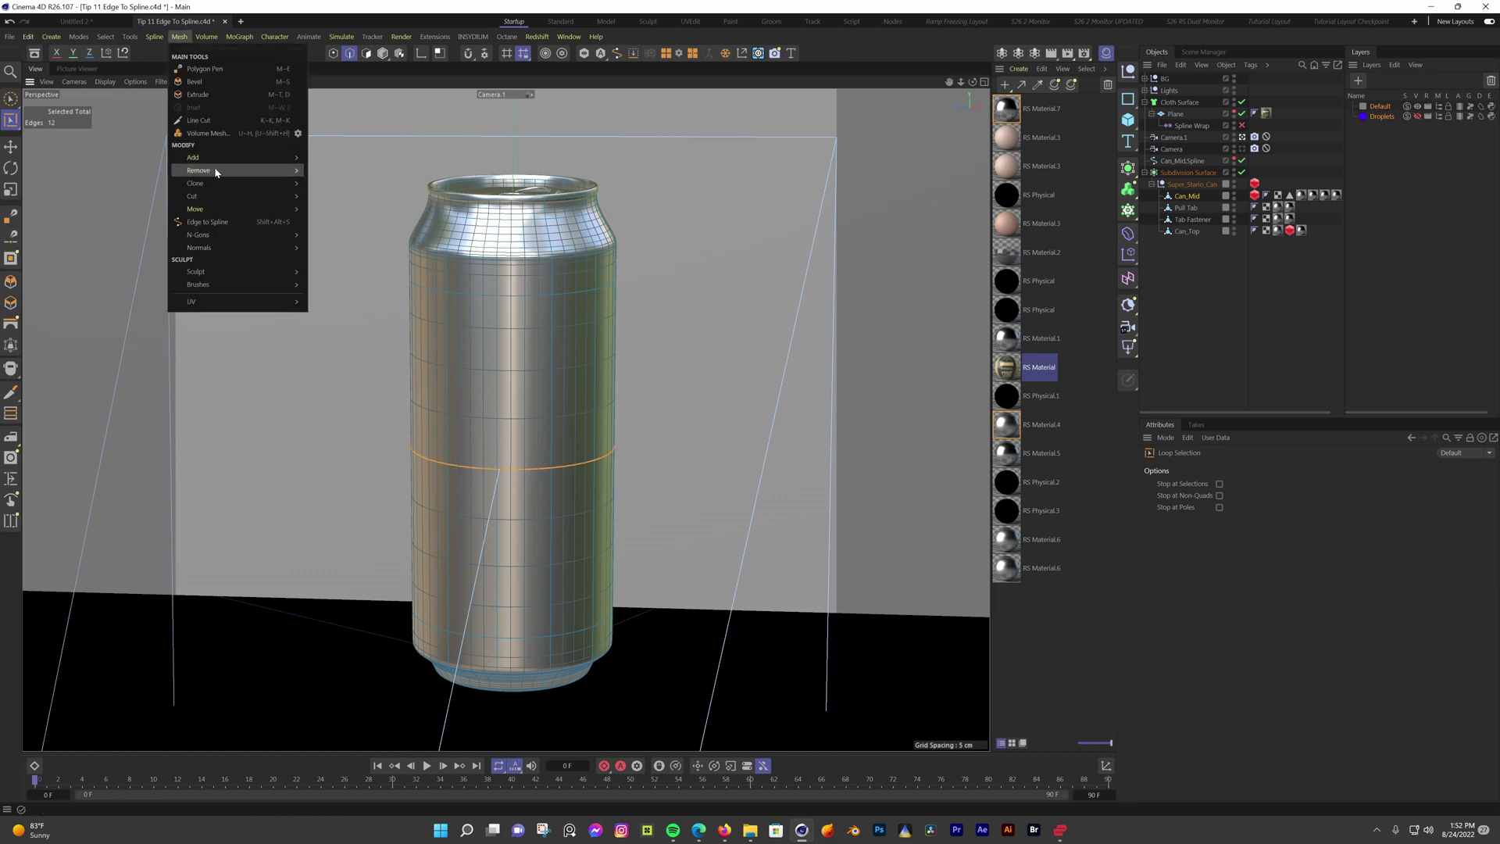
{"action": "left_click", "coordinate": [207, 222]}
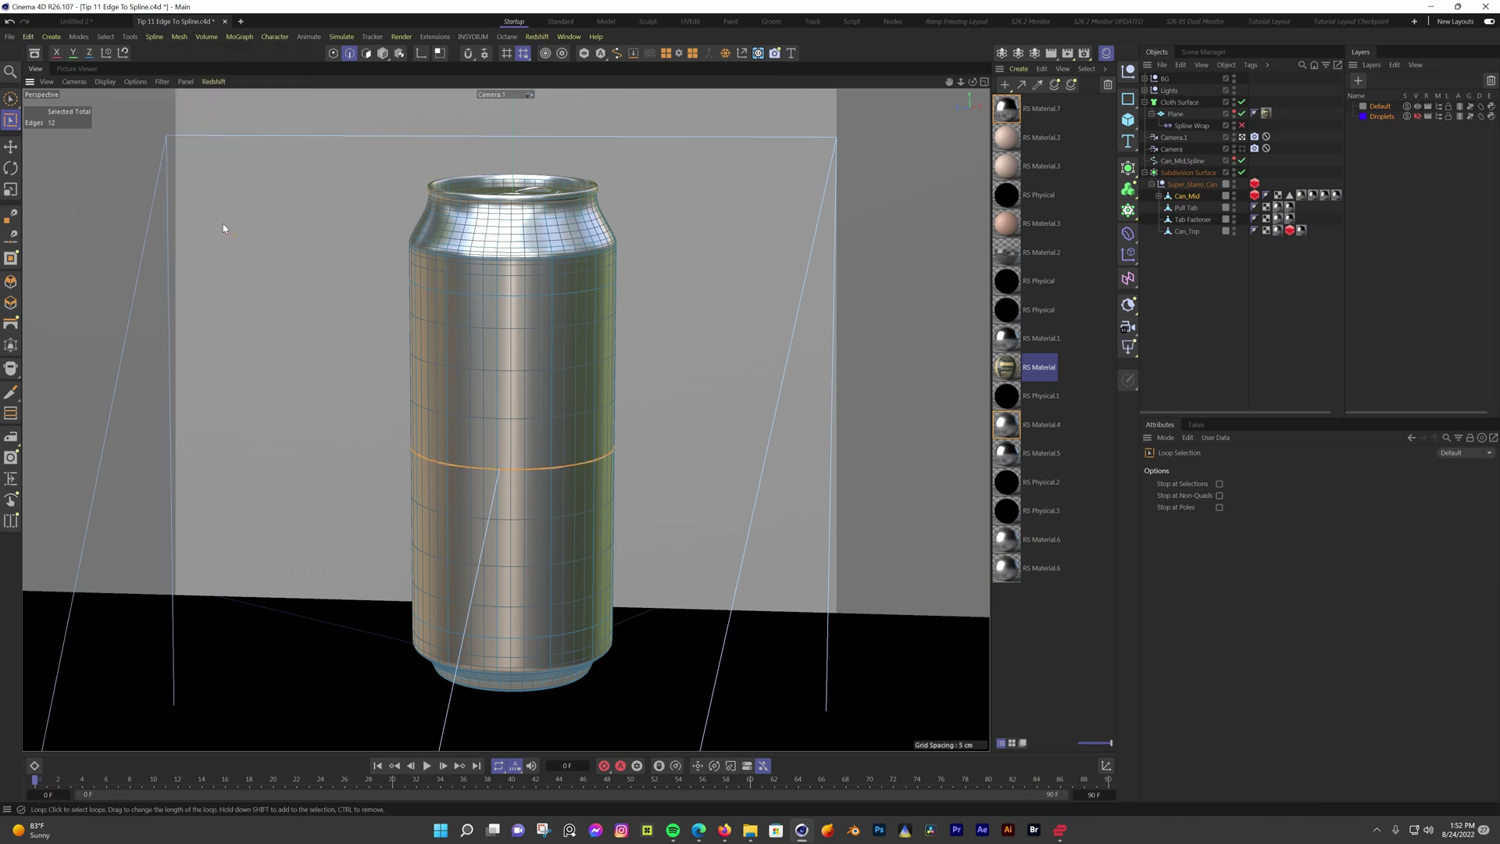
Unhide the Imperial Stout label plane and enable Spline Wrap so it wraps around the can
{"action": "left_click", "coordinate": [1158, 195]}
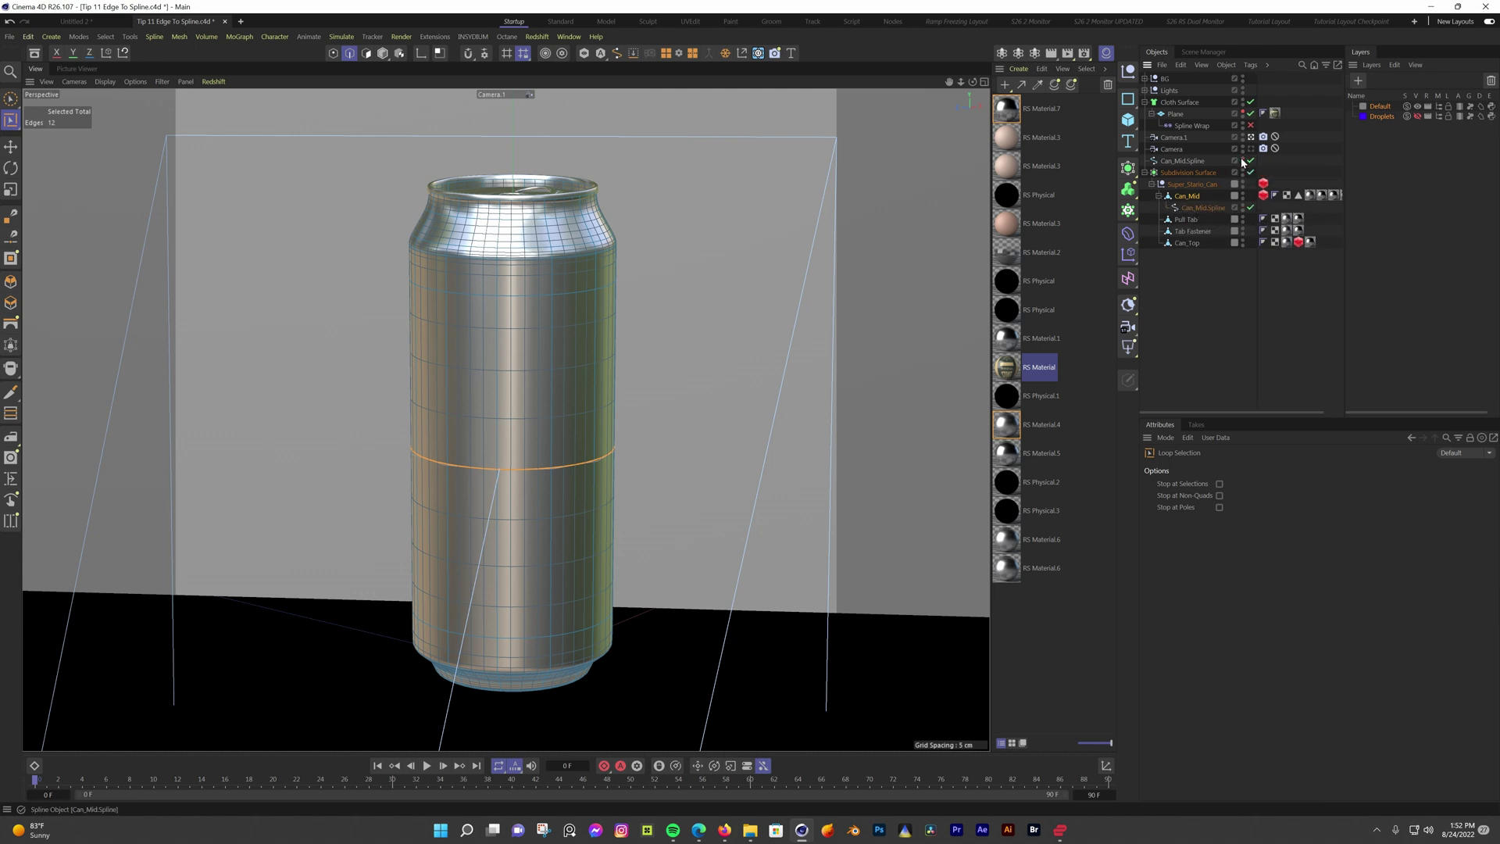
{"action": "left_click", "coordinate": [1242, 112]}
{"action": "left_click", "coordinate": [1195, 126]}
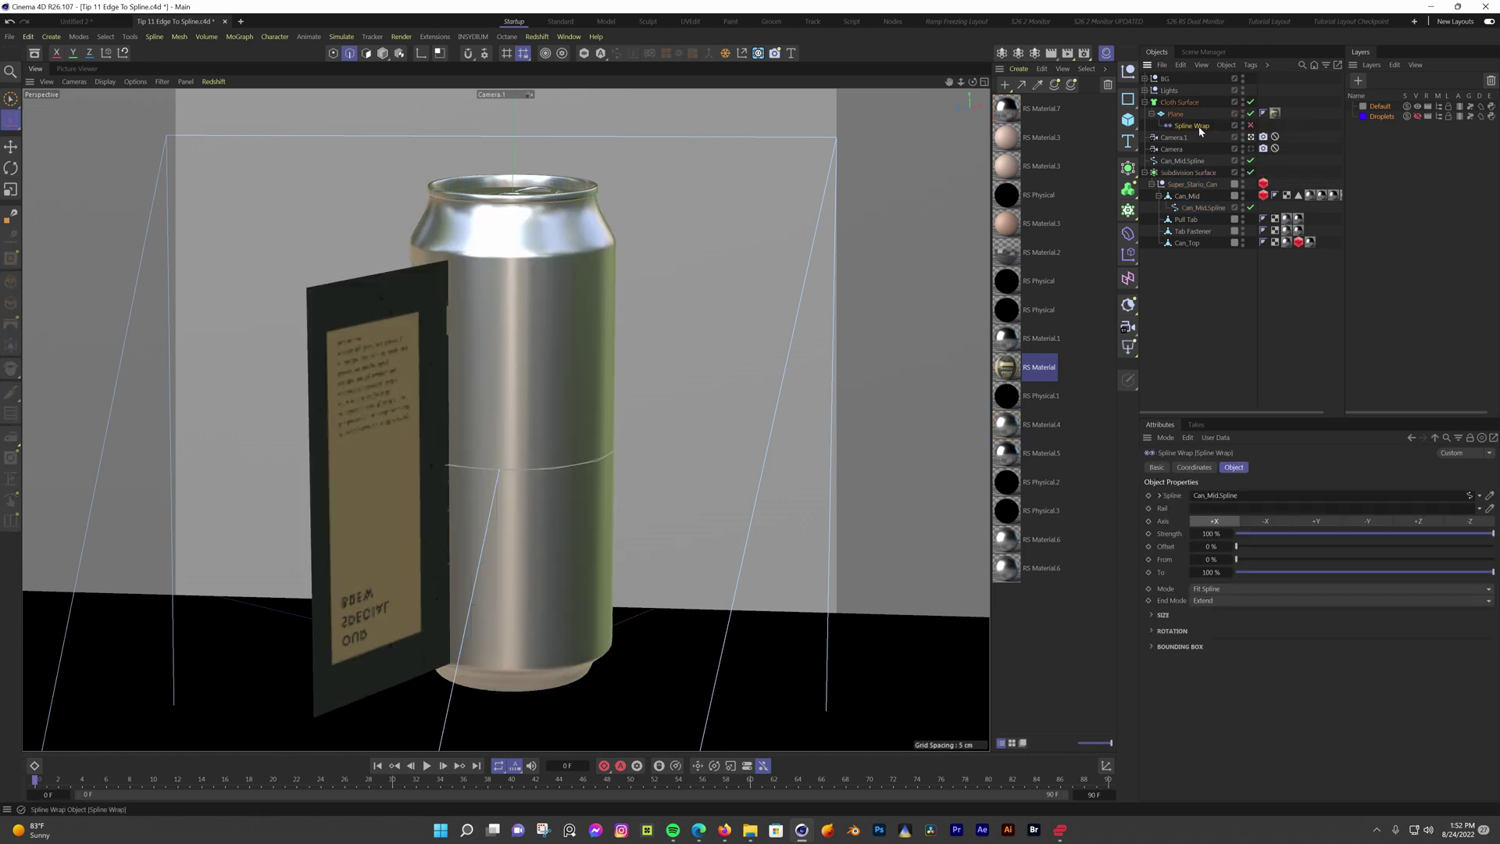
{"action": "left_click", "coordinate": [1250, 126]}
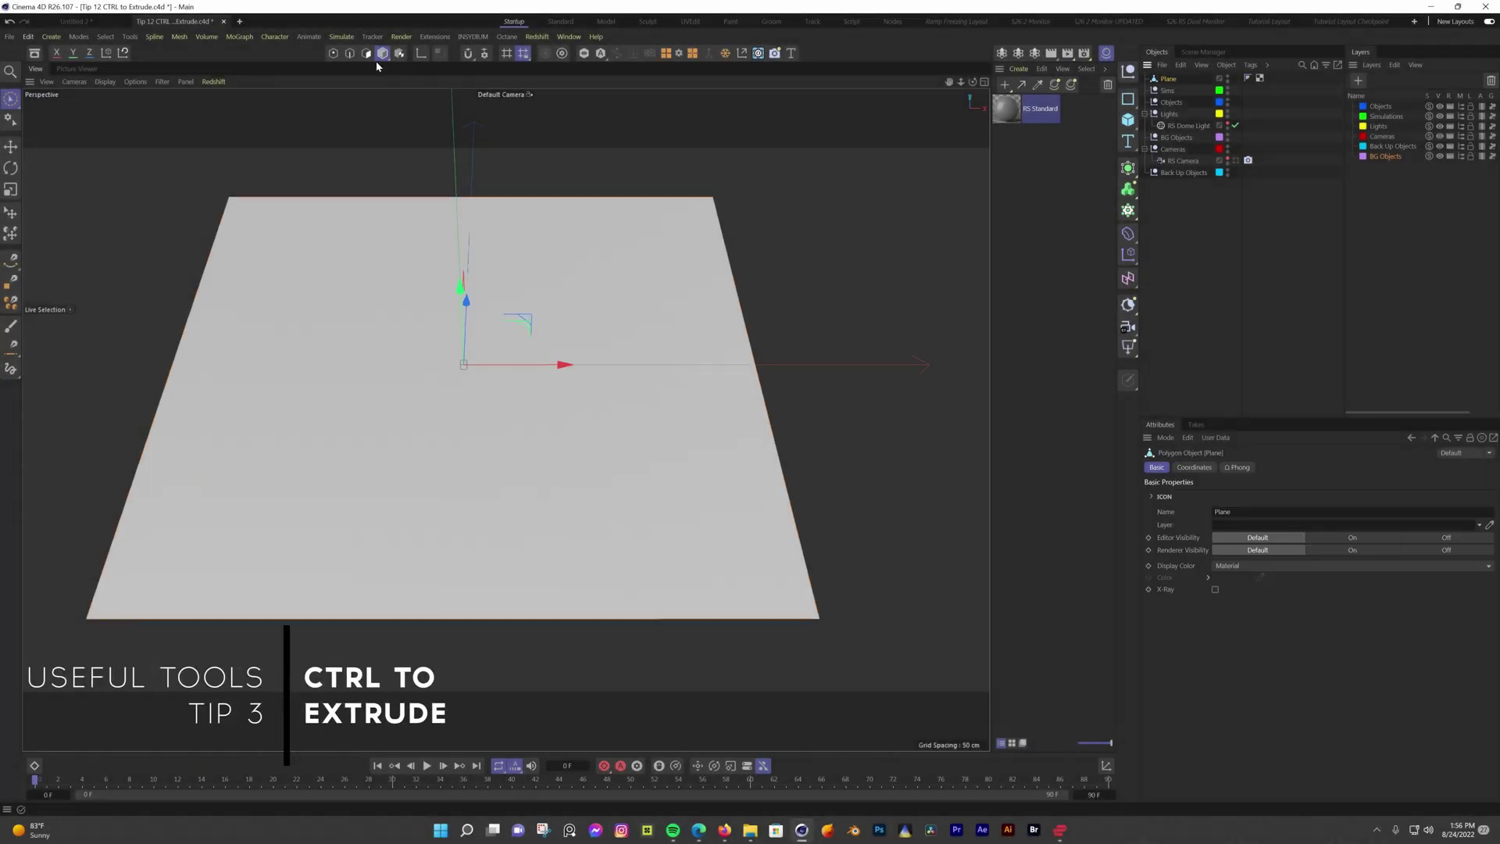
Test a Ctrl-drag extrusion on the Plane's selected polygon, then undo it
{"action": "left_click", "coordinate": [367, 54]}
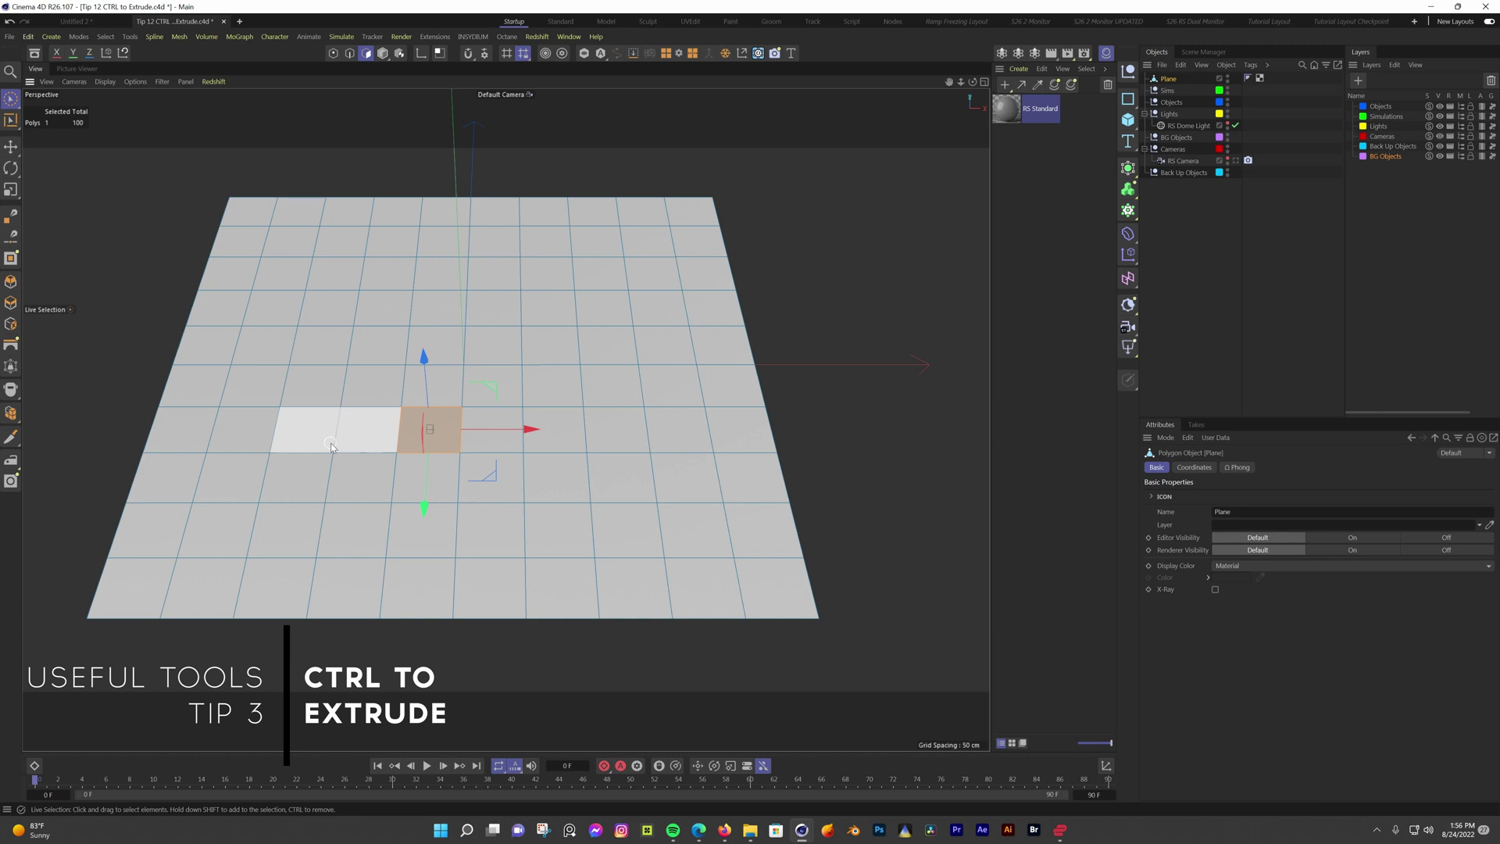
{"action": "key", "text": "d"}
{"action": "mouse_move", "coordinate": [331, 447]}
{"action": "left_mouse_down"}
{"action": "mouse_move", "coordinate": [344, 445]}
{"action": "mouse_move", "coordinate": [330, 443]}
{"action": "left_mouse_up"}
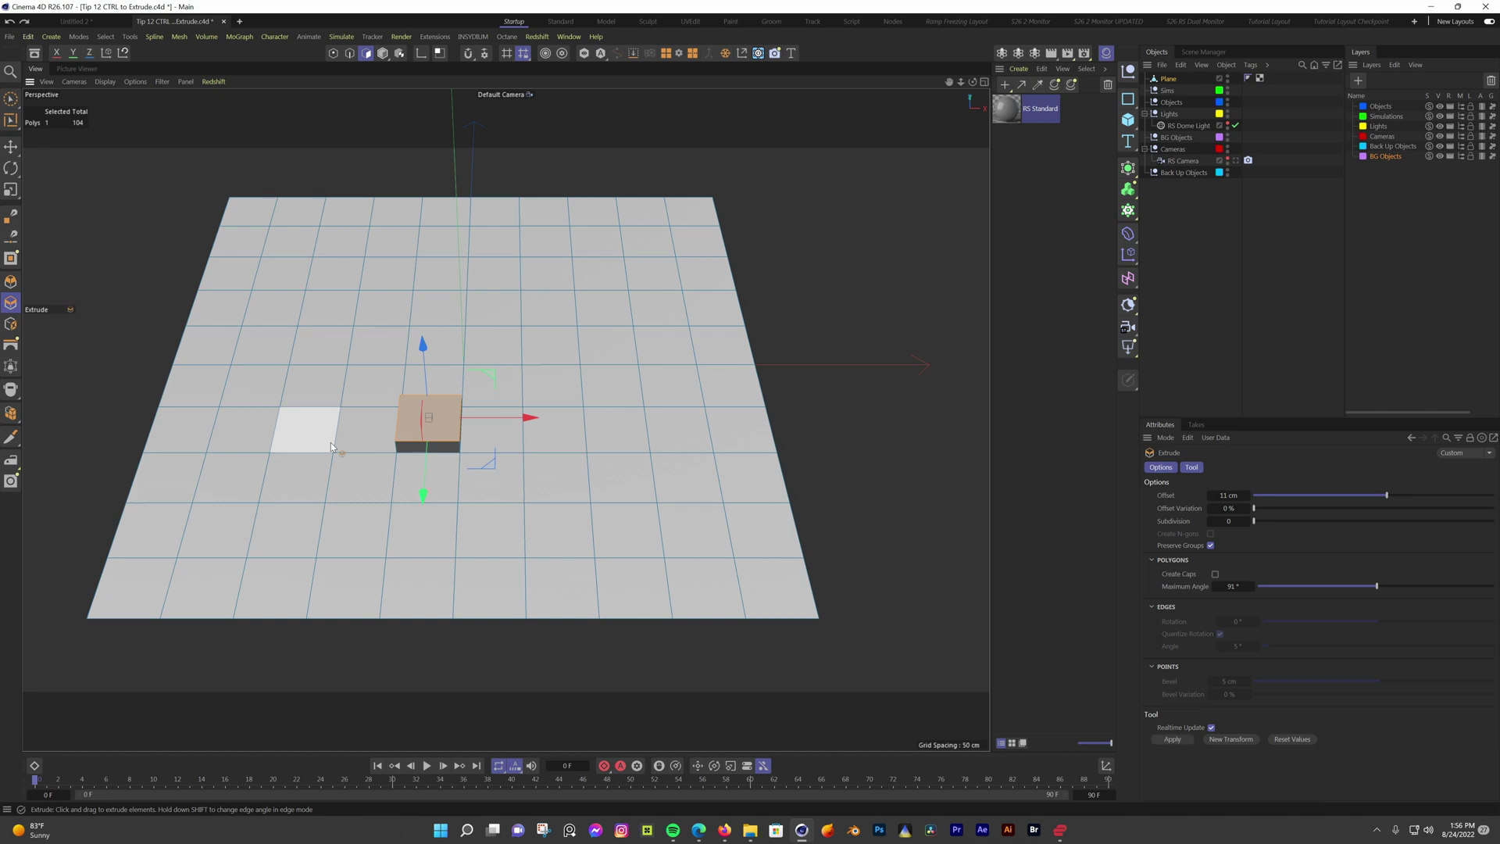
{"action": "key", "text": "ctrl+z"}
Select four bottom-row polygons, extrude them upward into a box, and select its front faces
{"action": "left_click", "coordinate": [9, 95]}
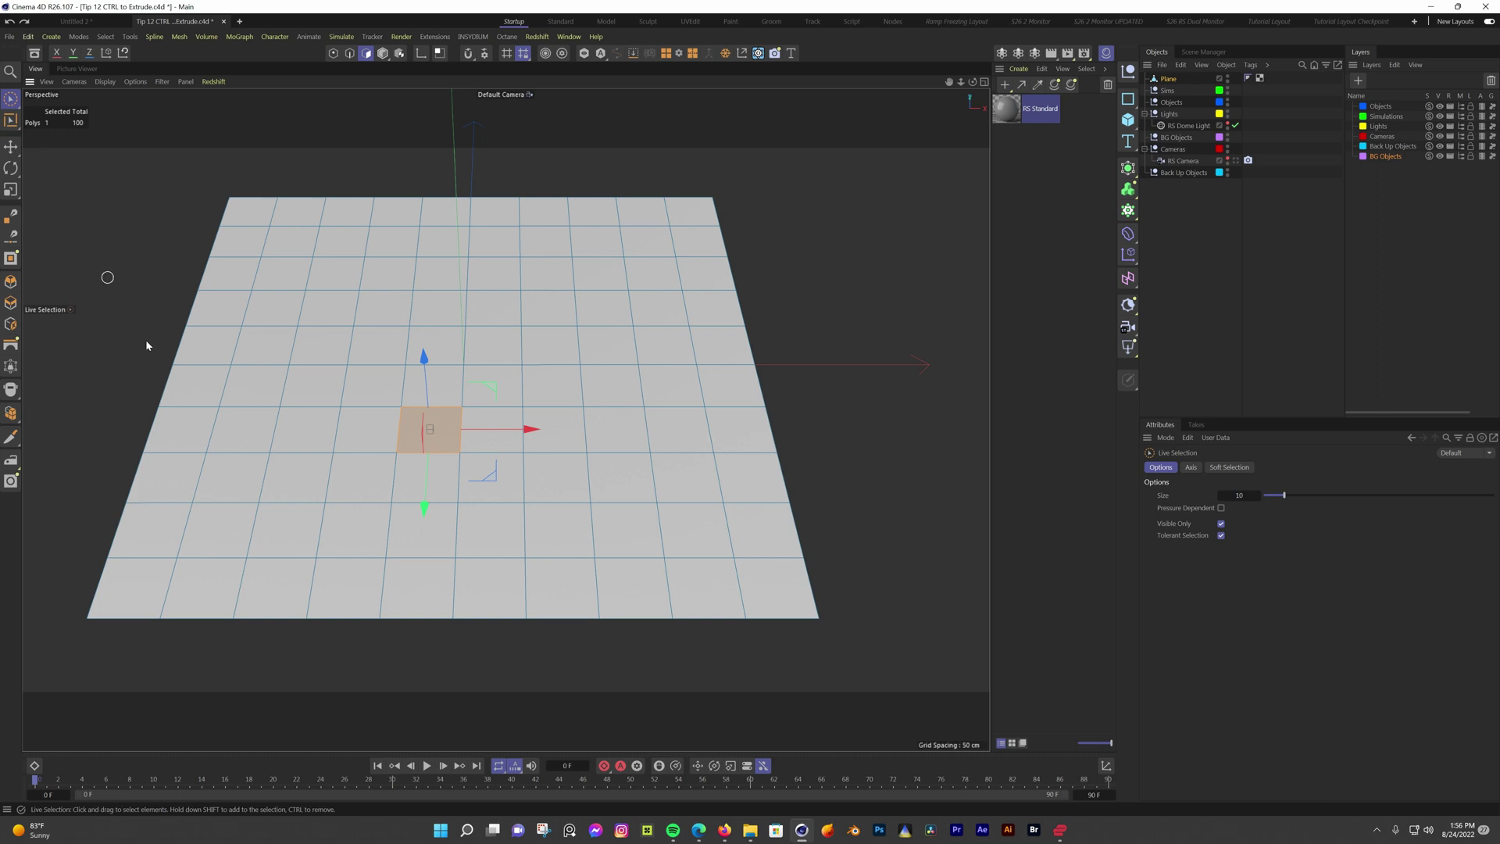
{"action": "mouse_move", "coordinate": [333, 583]}
{"action": "left_mouse_down"}
{"action": "mouse_move", "coordinate": [544, 595]}
{"action": "mouse_move", "coordinate": [505, 536]}
{"action": "mouse_move", "coordinate": [496, 470]}
{"action": "left_mouse_up"}
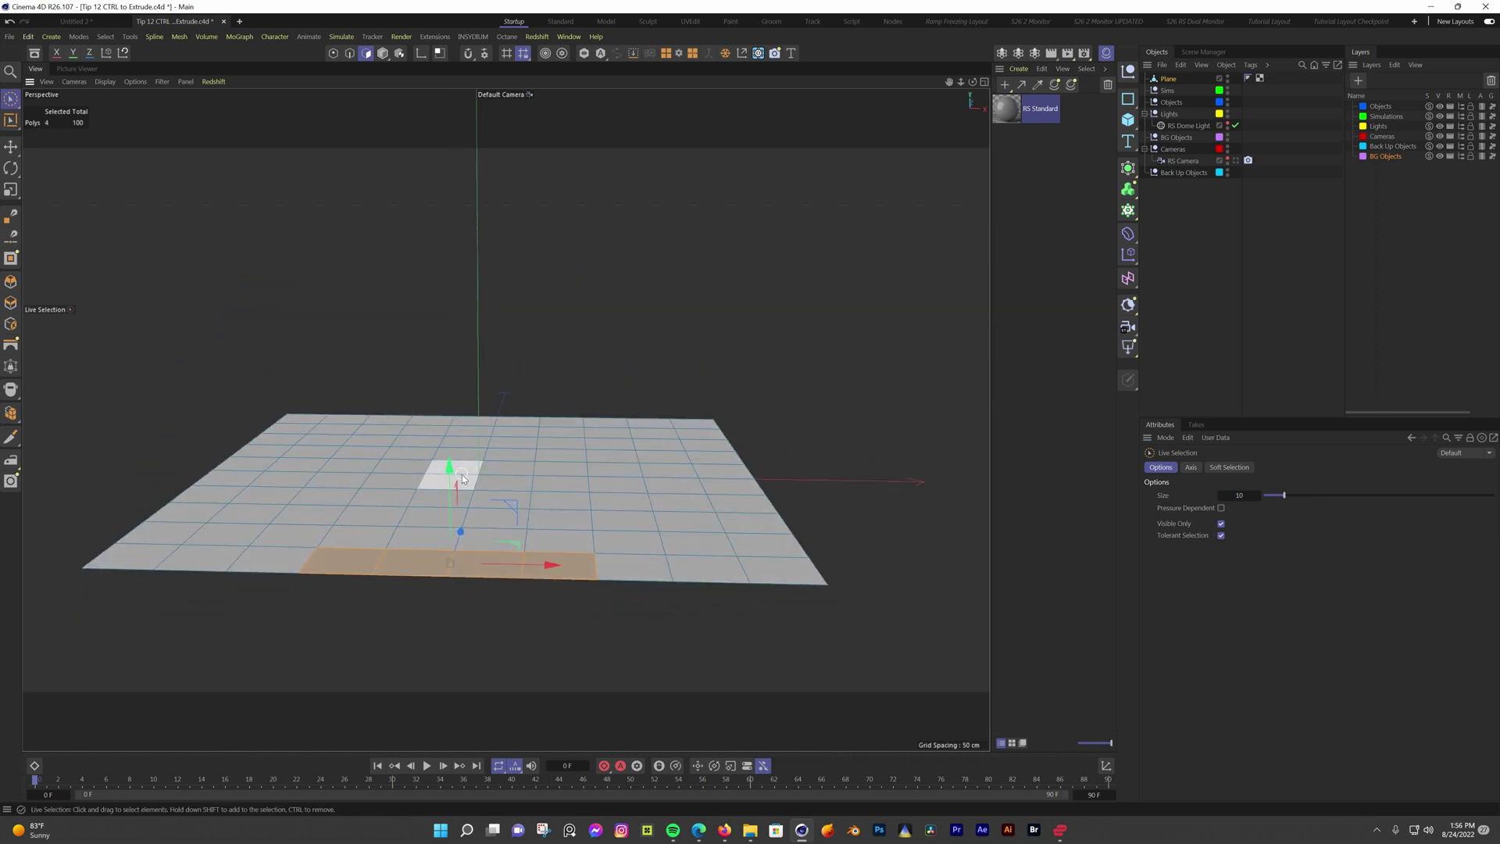
{"action": "left_click_drag", "start_coordinate": [450, 471], "coordinate": [445, 375], "text": "ctrl"}
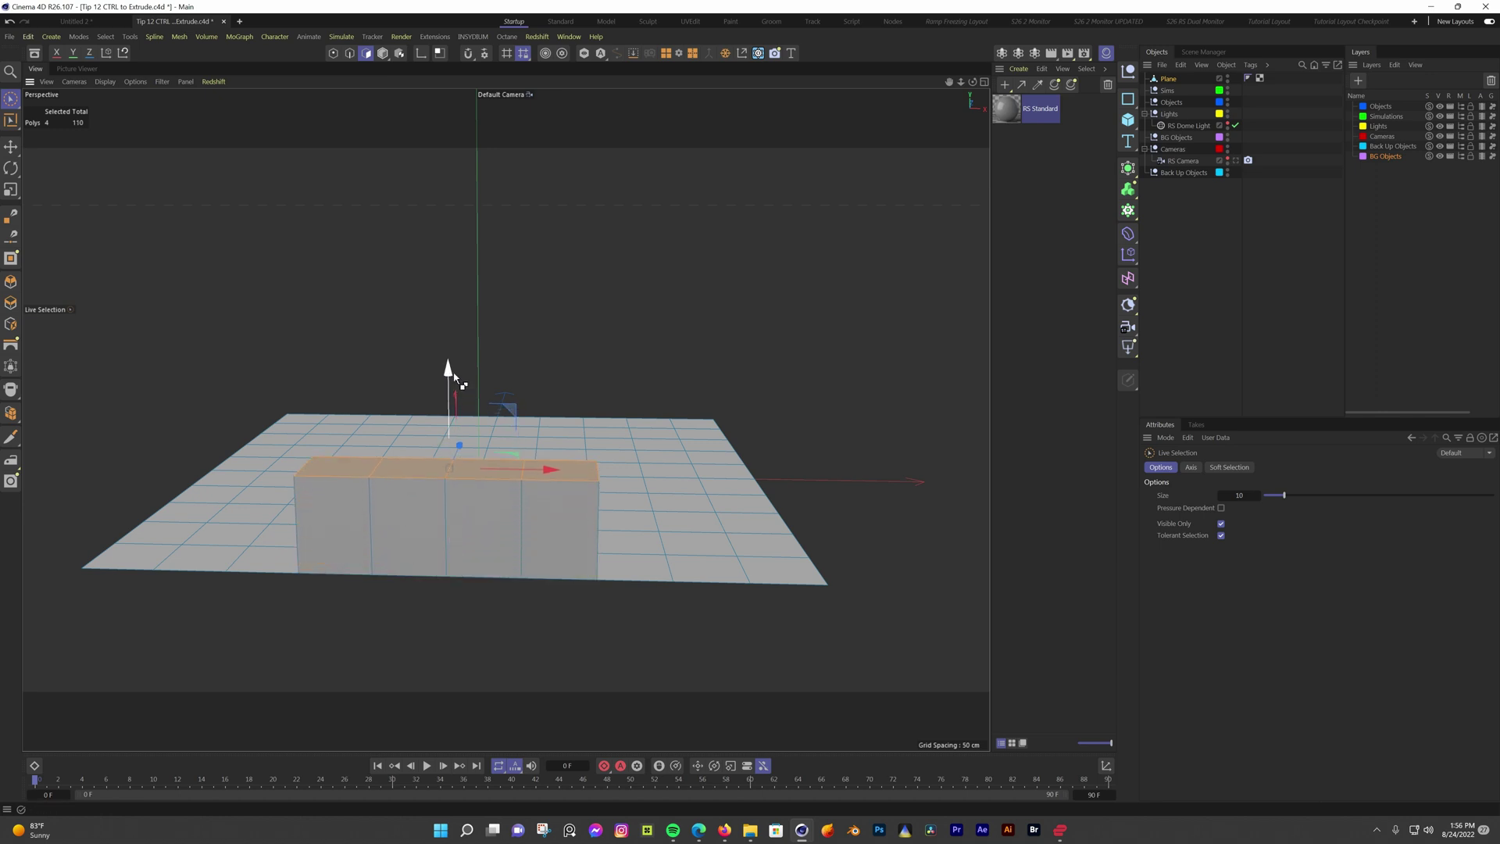
{"action": "mouse_move", "coordinate": [368, 544]}
{"action": "left_mouse_down"}
{"action": "mouse_move", "coordinate": [558, 531]}
{"action": "mouse_move", "coordinate": [474, 491]}
{"action": "mouse_move", "coordinate": [435, 545]}
{"action": "left_mouse_up"}
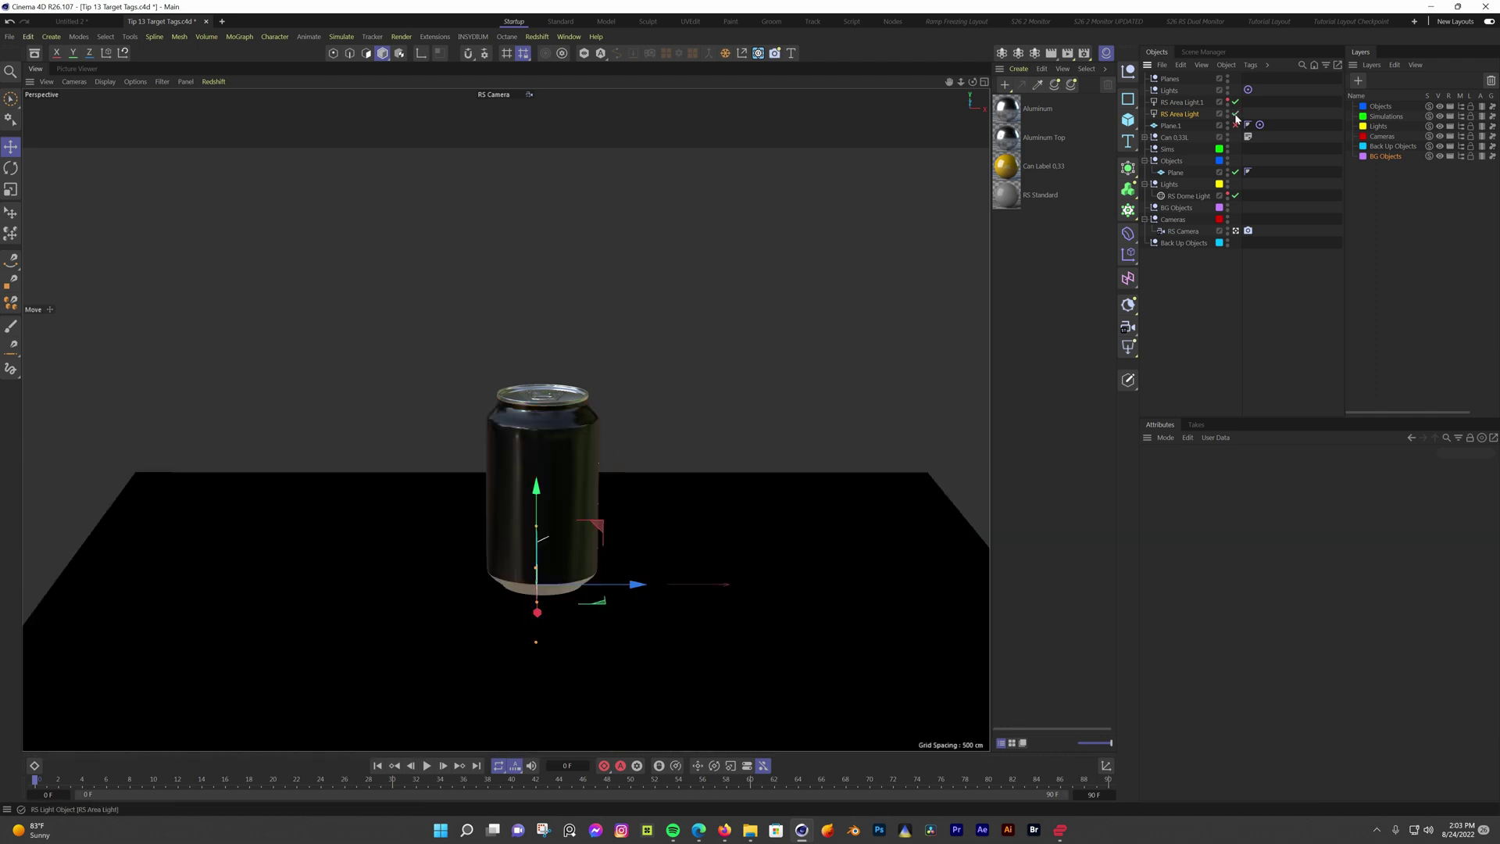
Add a Target tag aiming RS Area Light at Can 0.33L, then move the light up and left
{"action": "right_click", "coordinate": [1201, 116]}
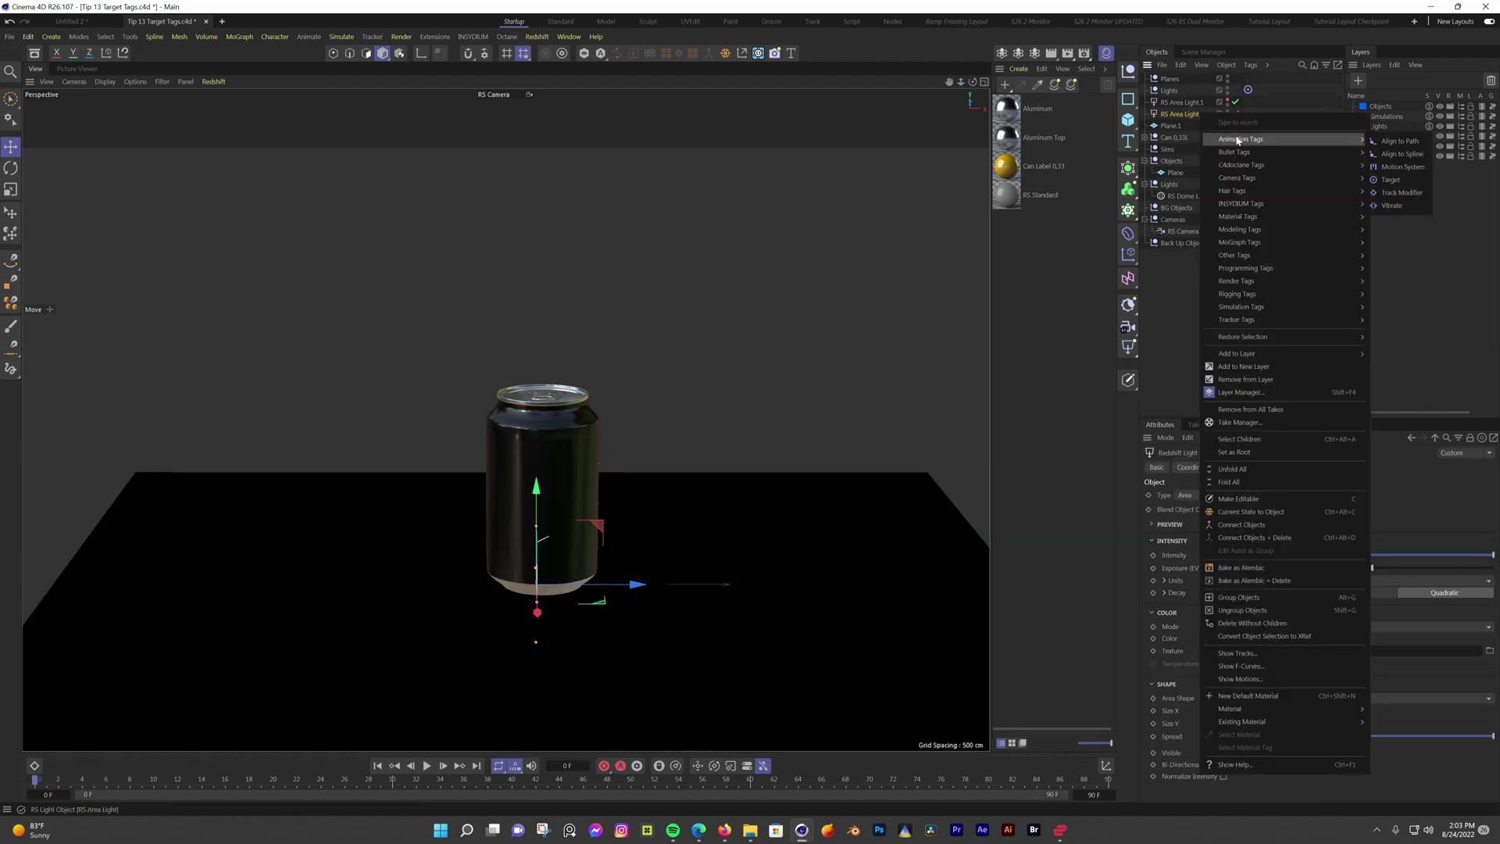
{"action": "mouse_move", "coordinate": [1326, 140]}
{"action": "left_click", "coordinate": [1394, 178]}
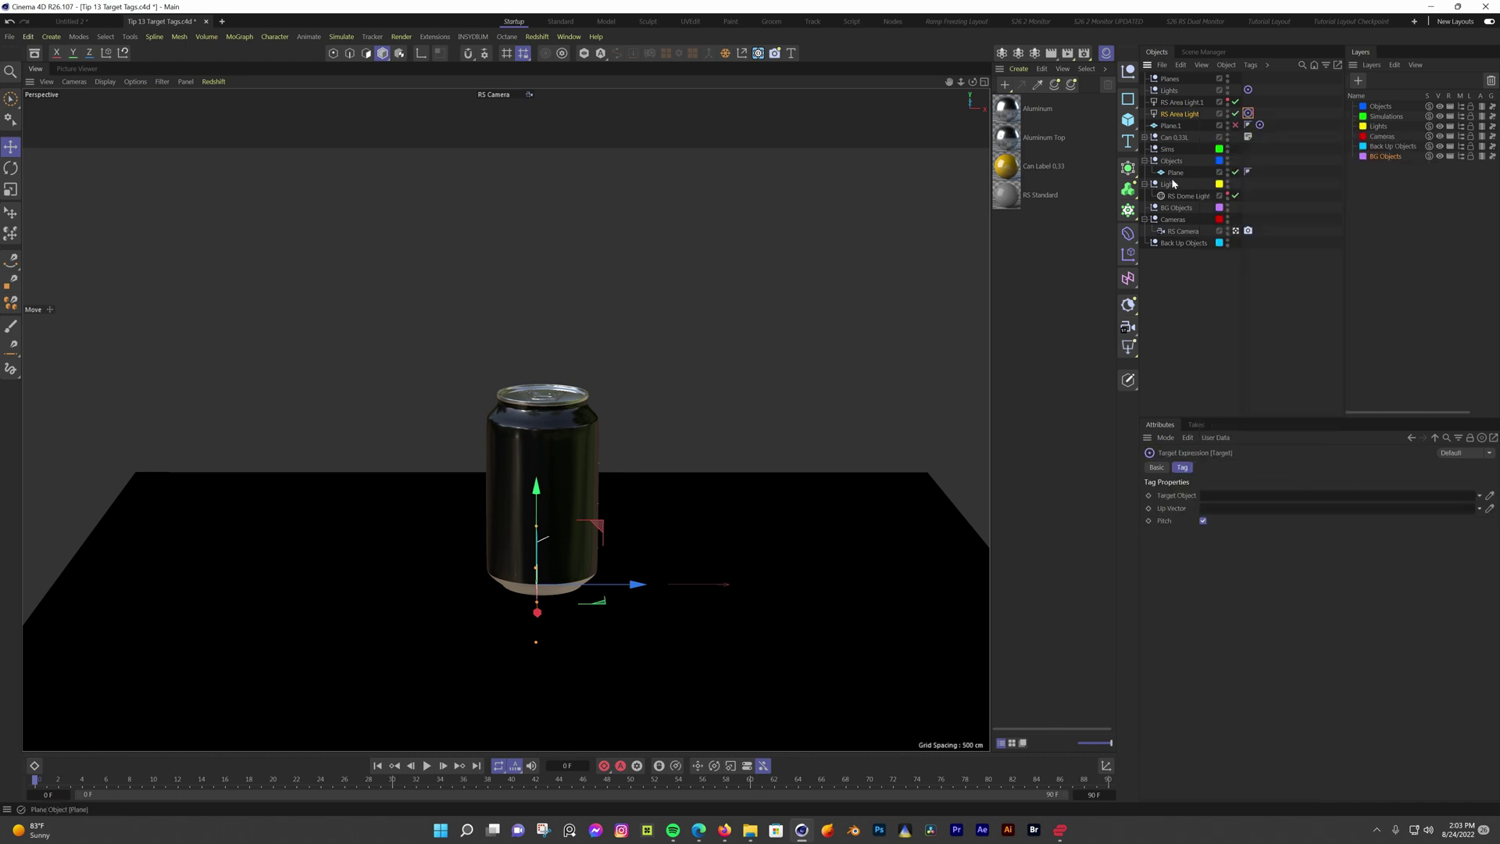
{"action": "left_click_drag", "start_coordinate": [1174, 137], "coordinate": [1224, 497]}
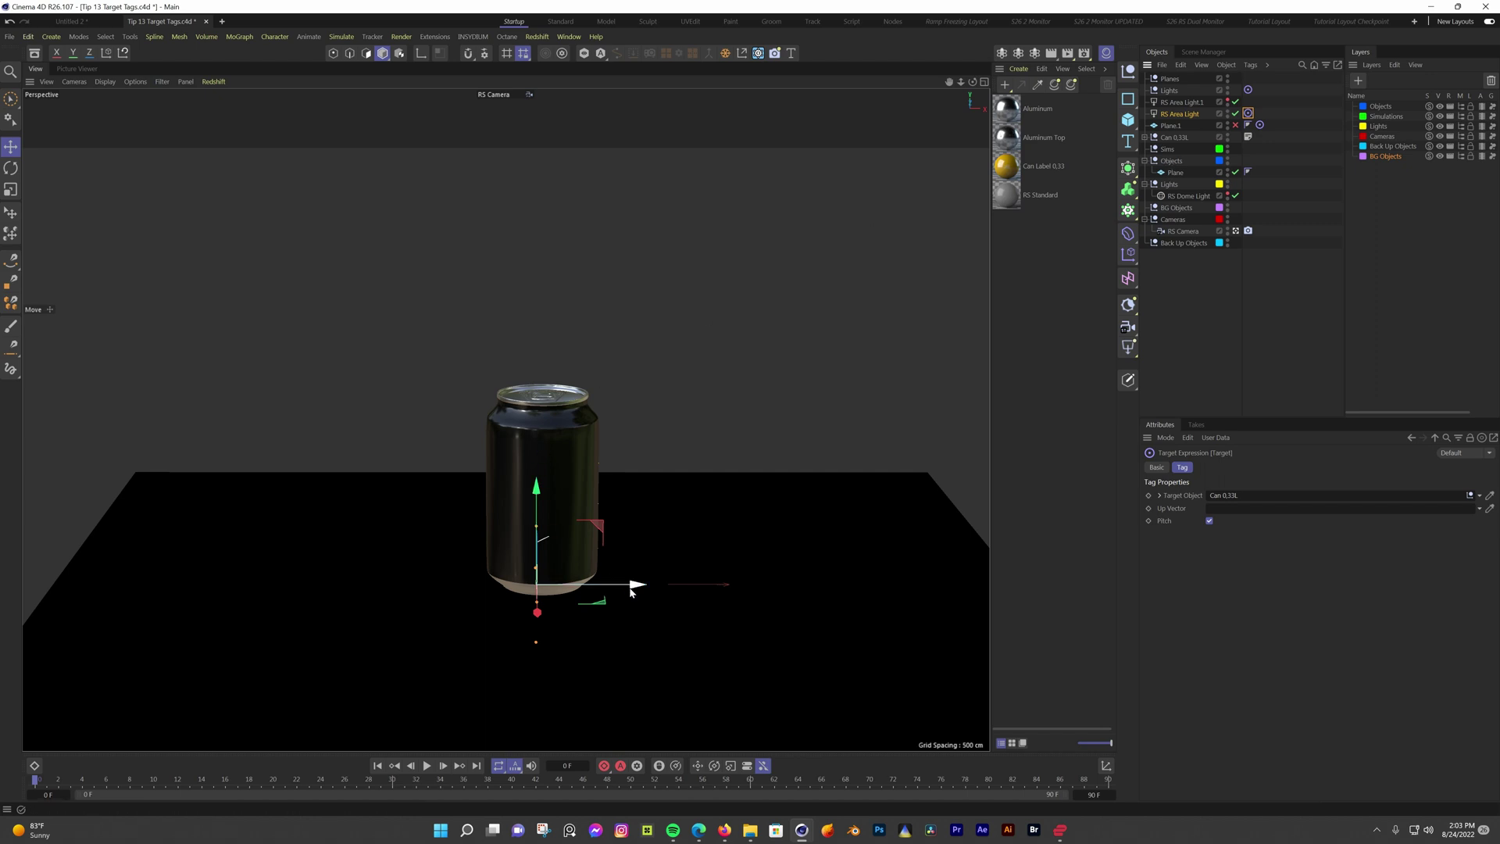
{"action": "left_click_drag", "start_coordinate": [636, 586], "coordinate": [303, 567]}
{"action": "left_click_drag", "start_coordinate": [211, 582], "coordinate": [234, 336]}
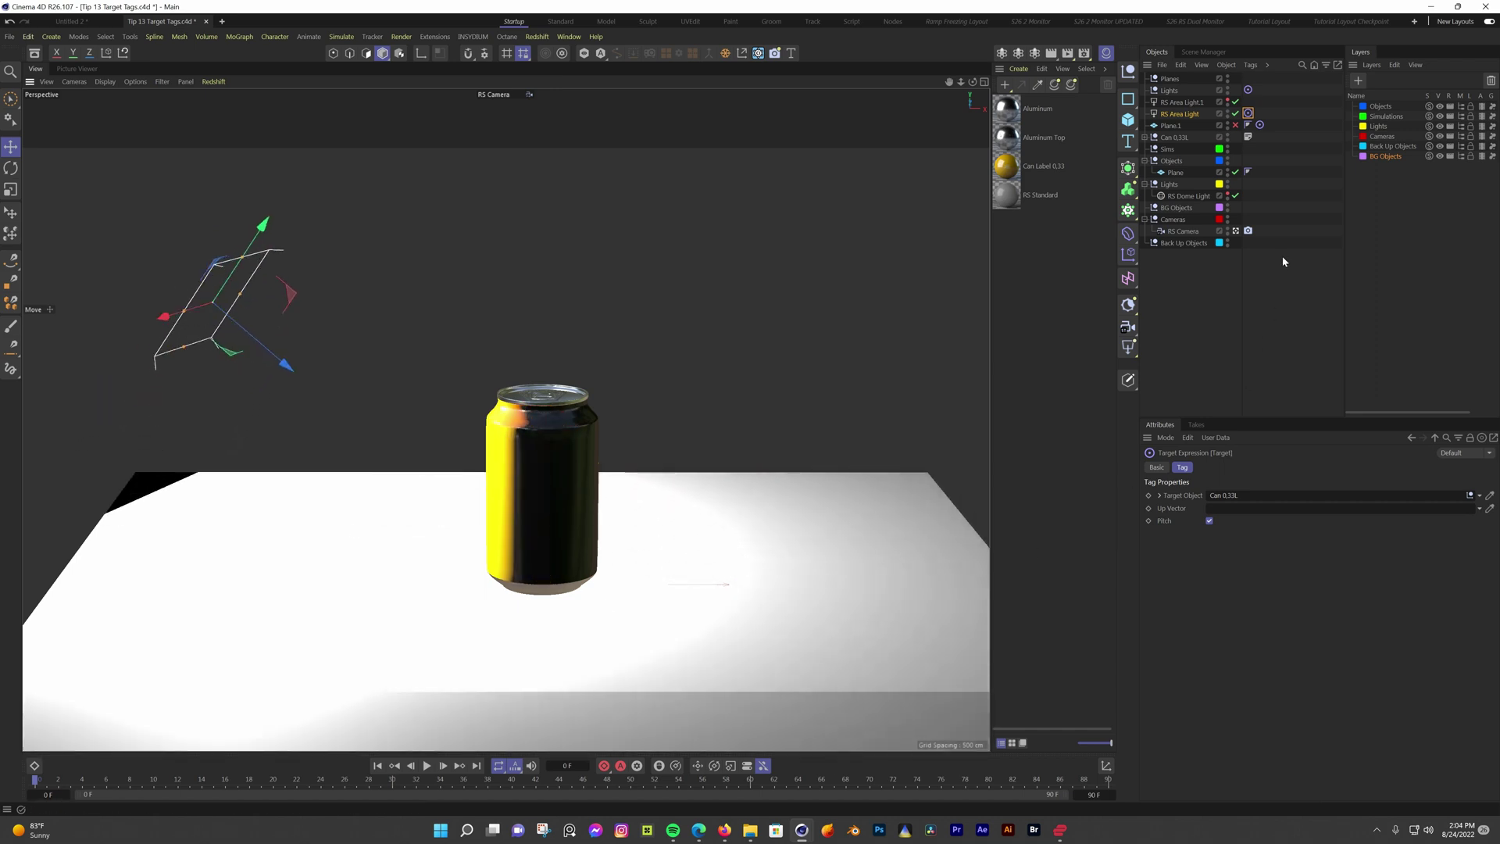
Switch to the Default Camera and drag Plane.1 higher beside the can
{"action": "left_click", "coordinate": [1236, 232]}
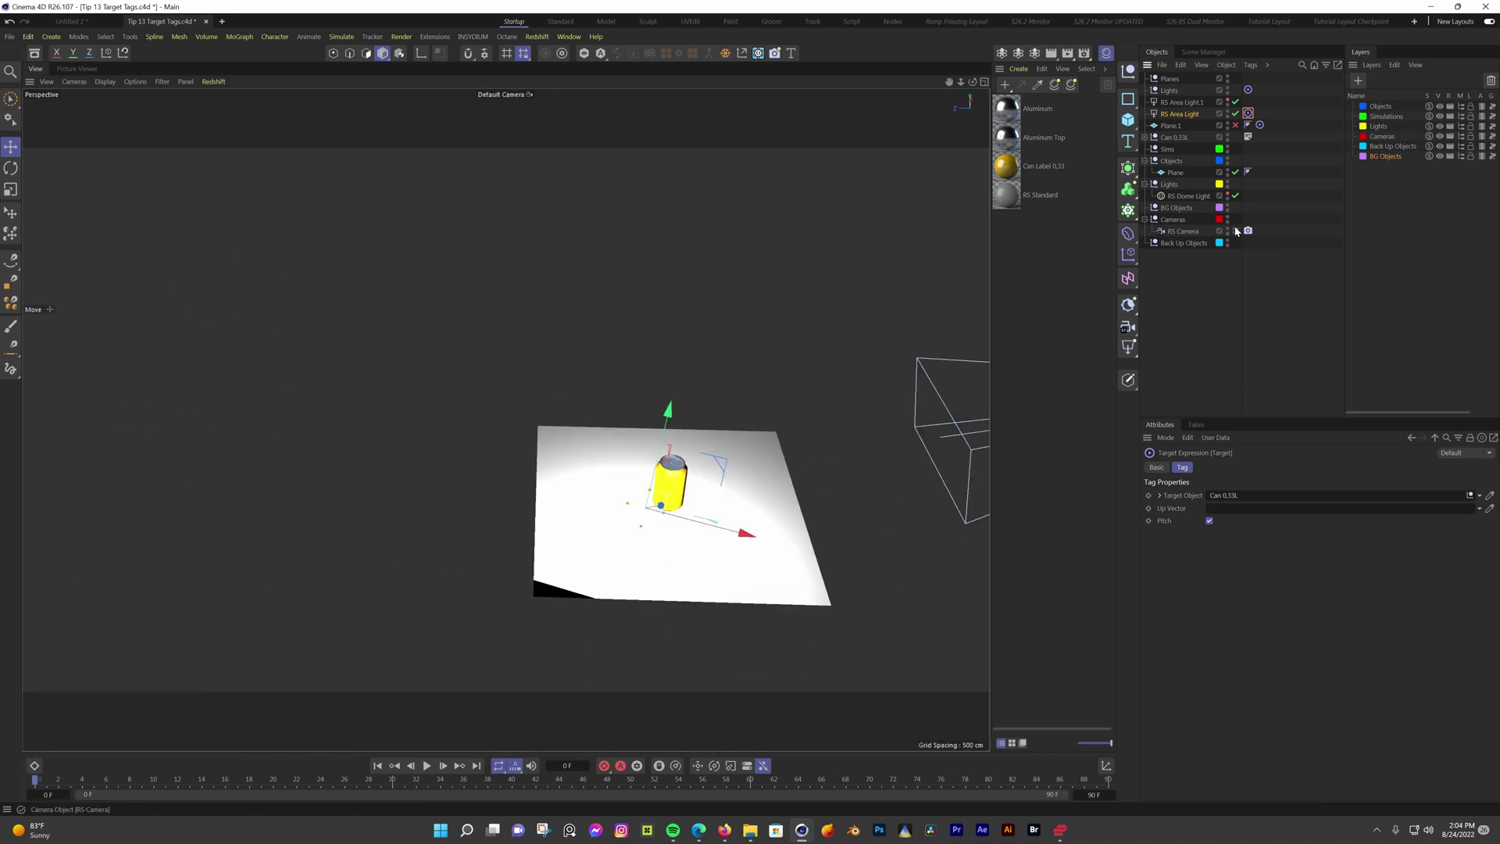
{"action": "left_click", "coordinate": [1259, 126]}
{"action": "left_click", "coordinate": [1183, 115]}
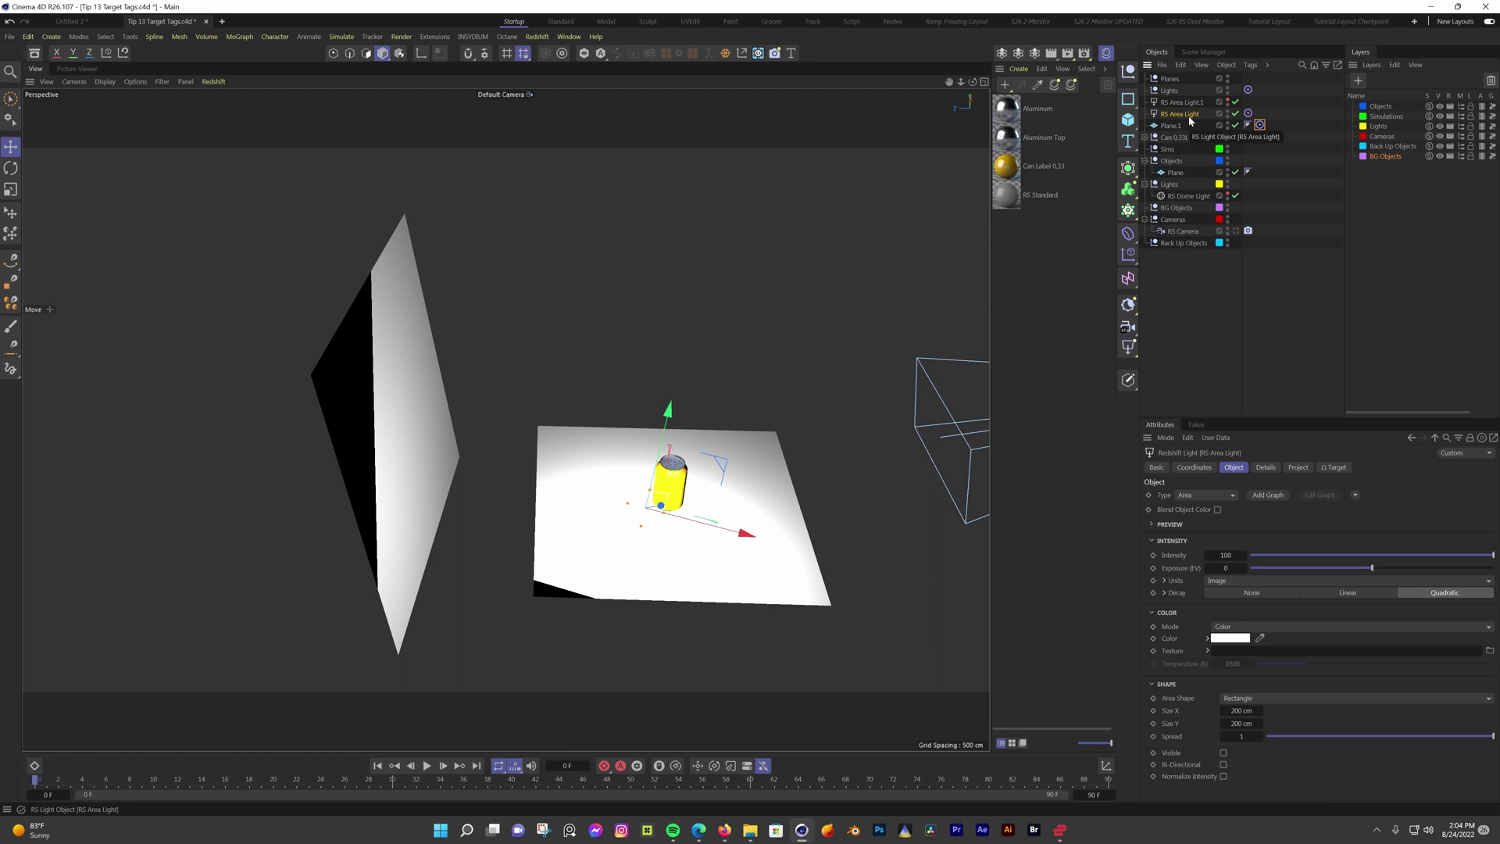
{"action": "left_click", "coordinate": [1175, 126]}
{"action": "left_click_drag", "start_coordinate": [402, 436], "coordinate": [478, 456]}
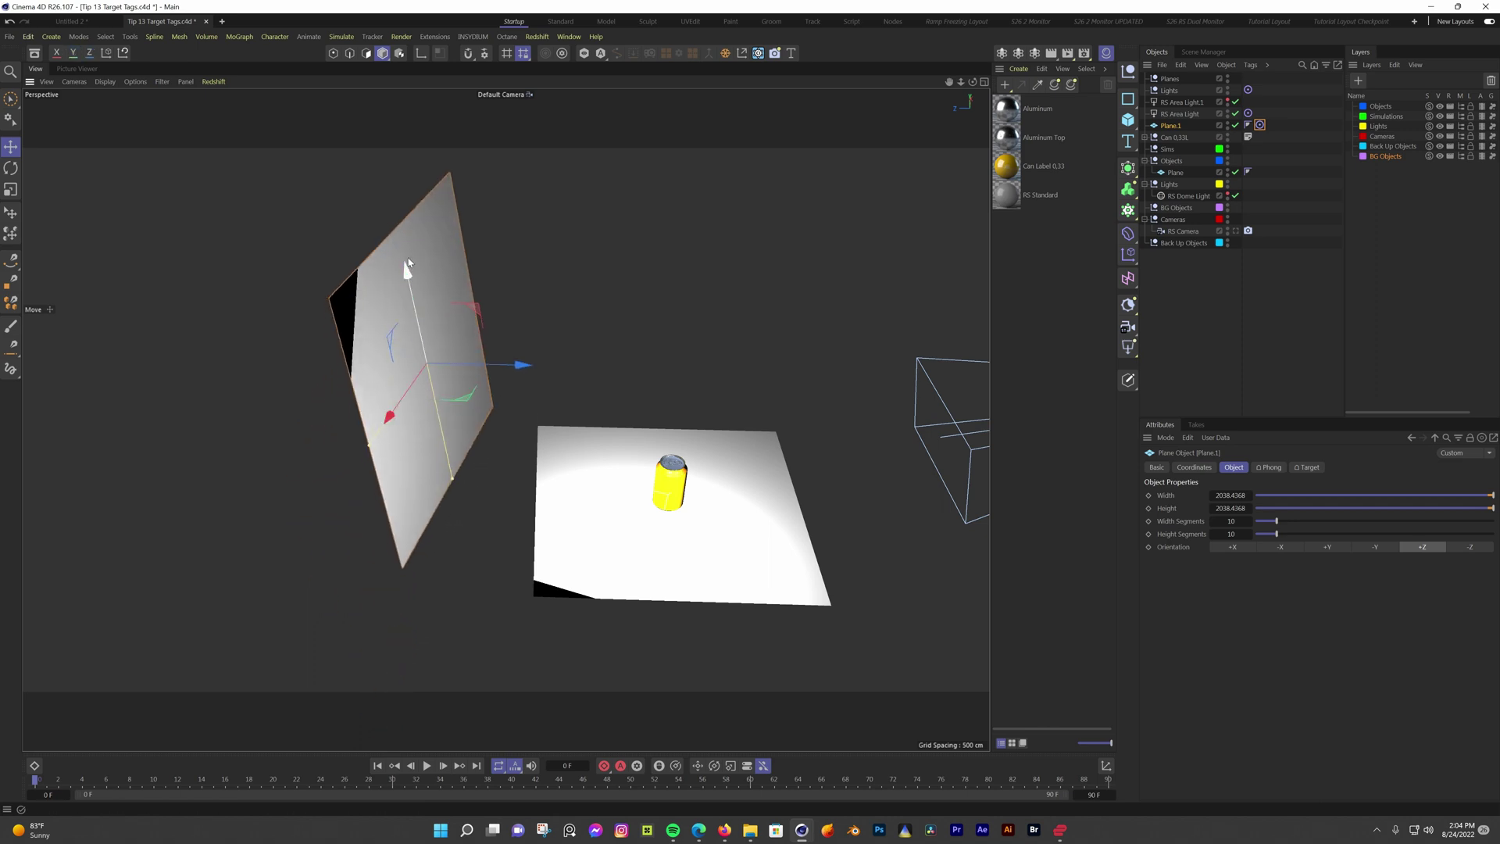
{"action": "mouse_move", "coordinate": [409, 261]}
{"action": "left_mouse_down"}
{"action": "mouse_move", "coordinate": [416, 182]}
{"action": "mouse_move", "coordinate": [414, 273]}
{"action": "left_mouse_up"}
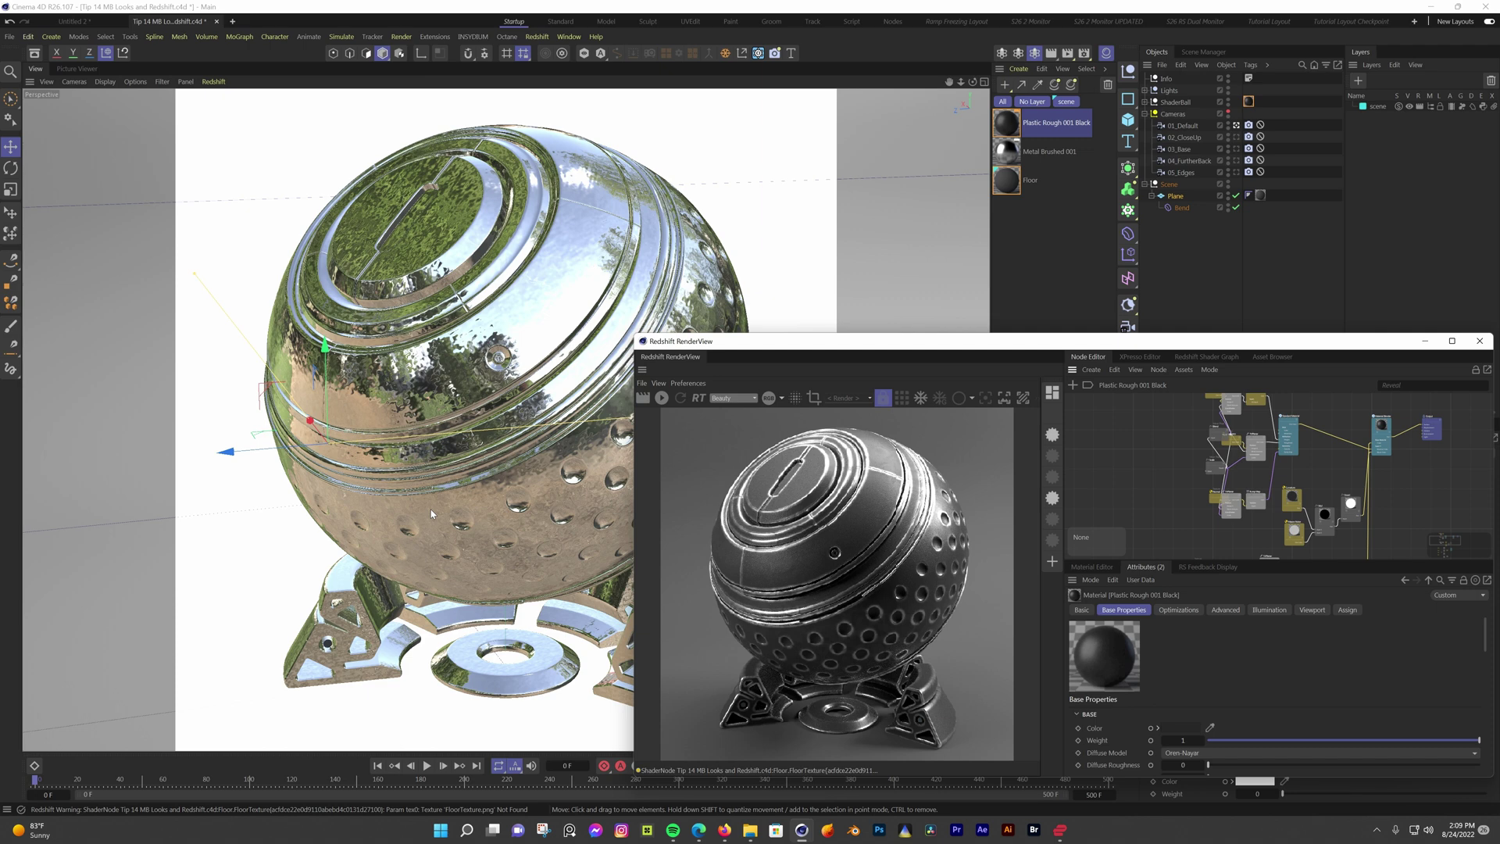
Send the render to Magic Bullet Looks and preview Kodak 5205 and Kodak 5219 film stocks
{"action": "key", "text": "shift+c"}
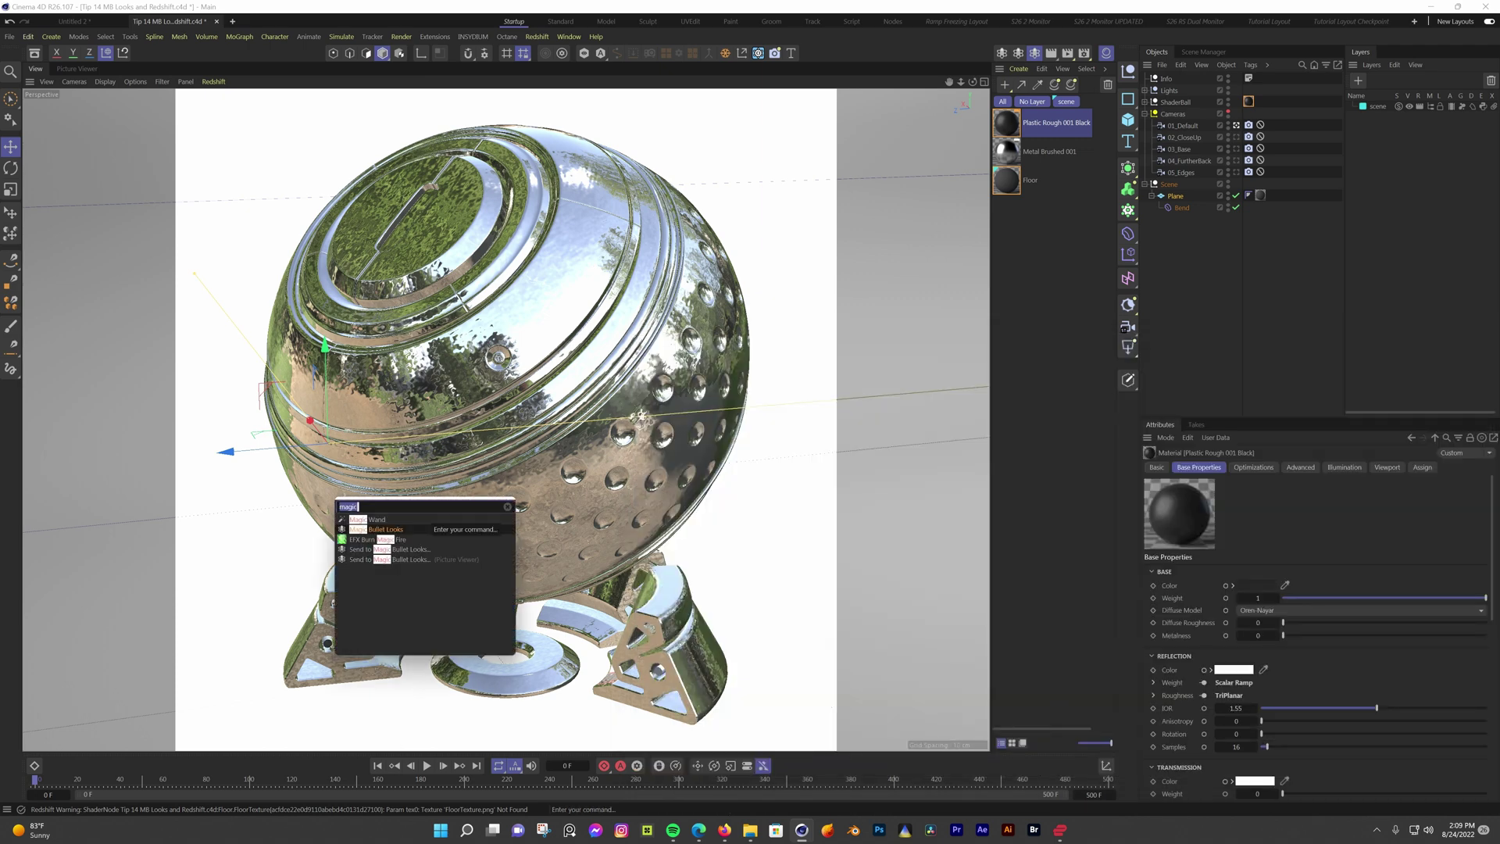
{"action": "left_click", "coordinate": [400, 551]}
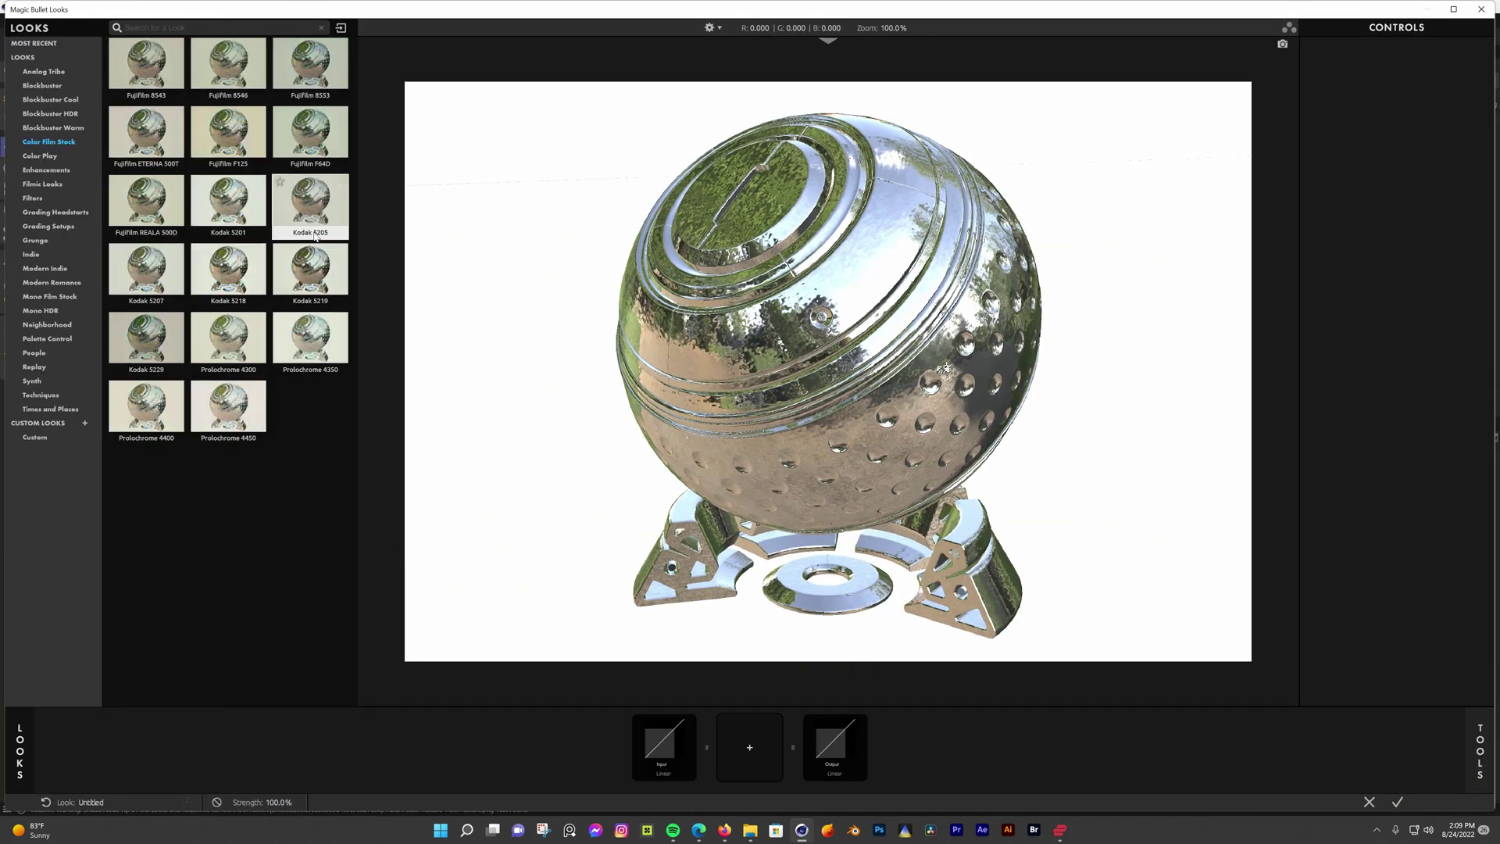
{"action": "left_click", "coordinate": [312, 203]}
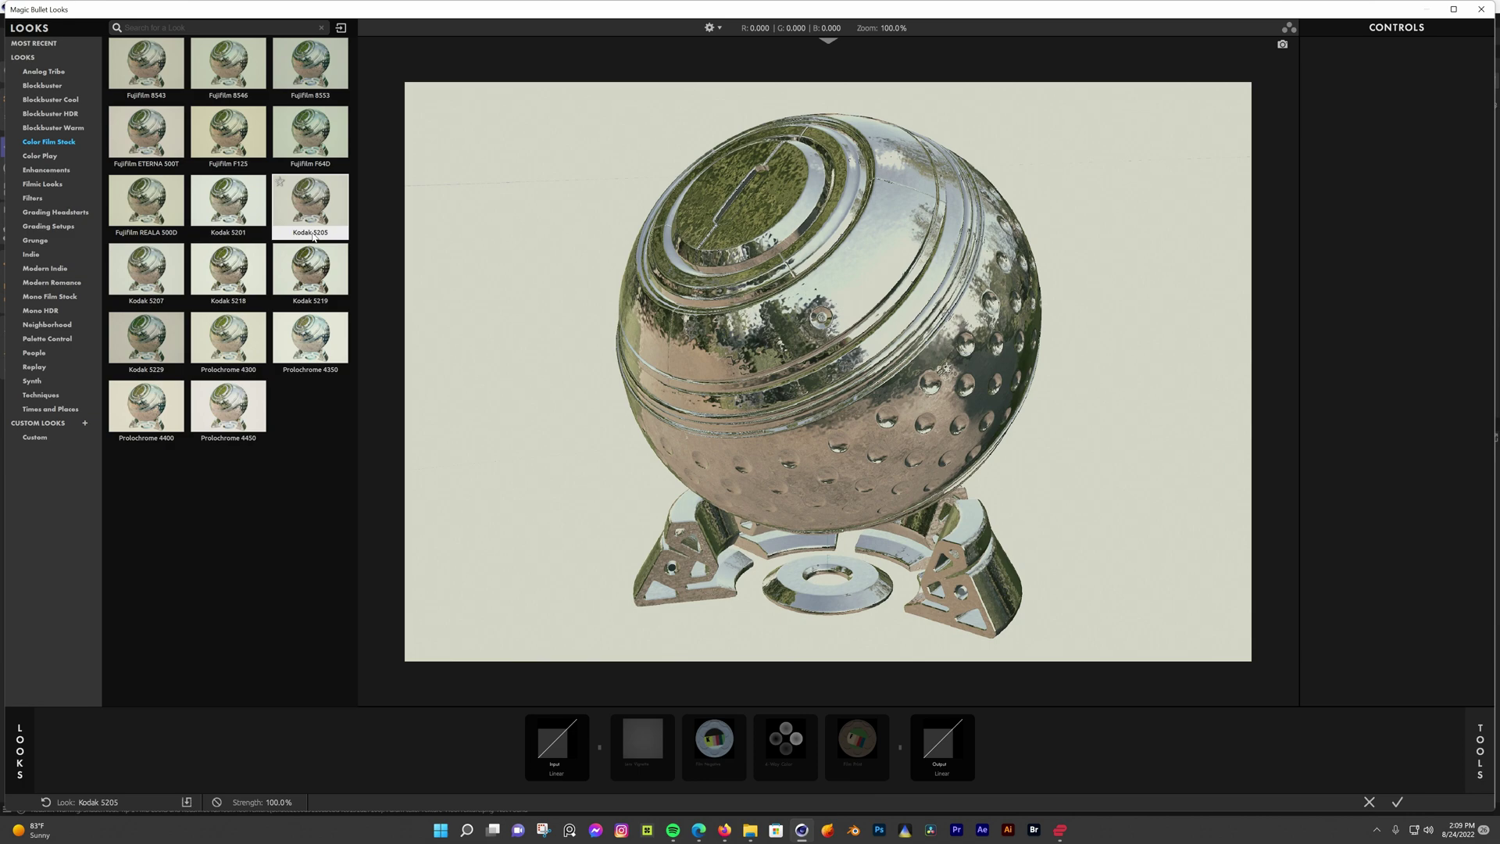
{"action": "left_click", "coordinate": [313, 266]}
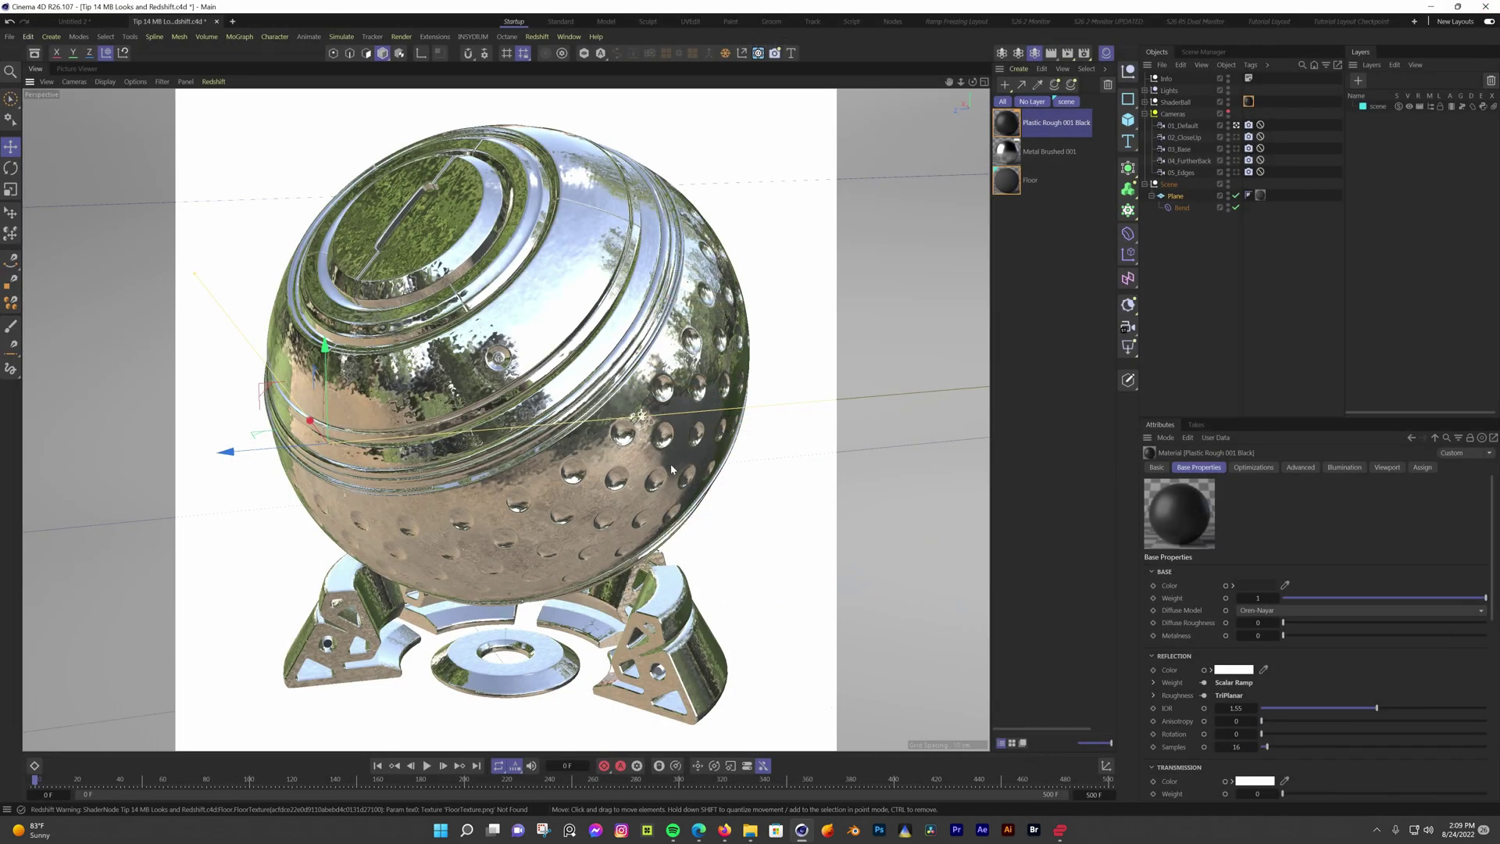
Send the Picture Viewer render to Magic Bullet Looks and preview Fujifilm 8553, Fujifilm F64D and Kodak 5219
{"action": "key", "text": "shift+c"}
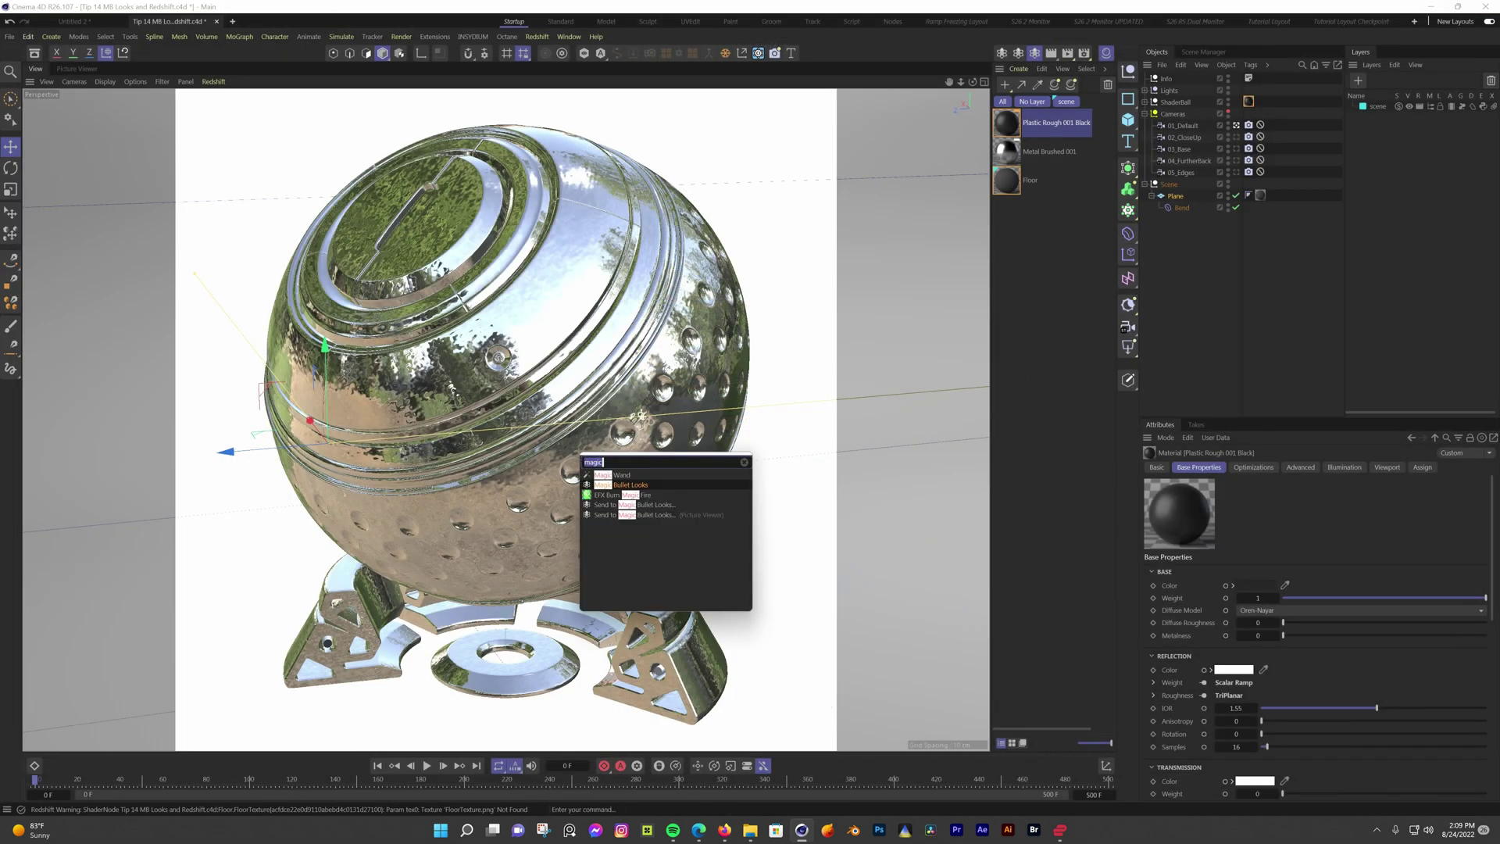
{"action": "left_click", "coordinate": [649, 514]}
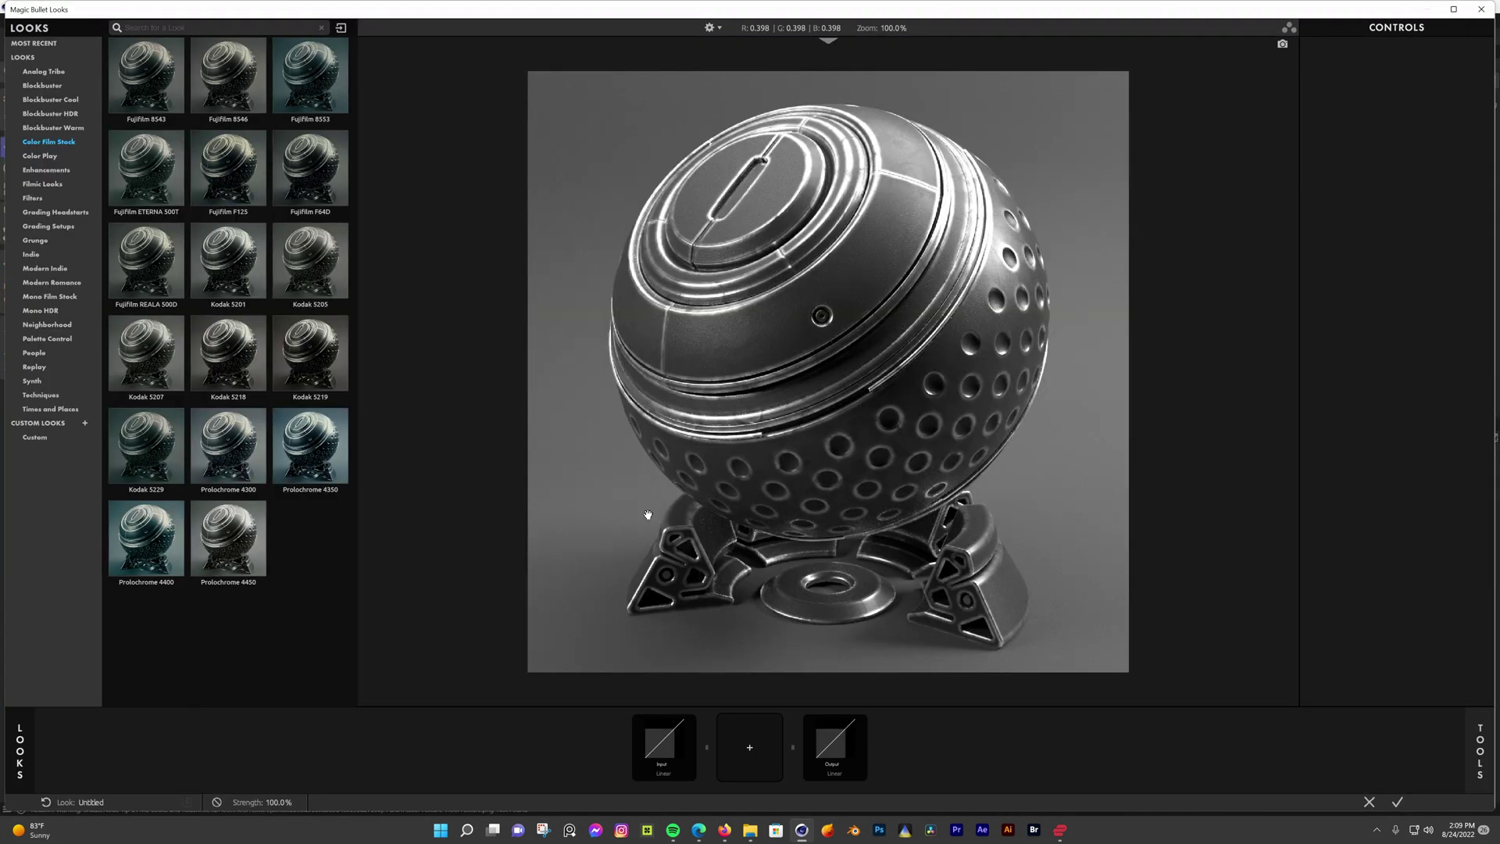
{"action": "left_click", "coordinate": [310, 74]}
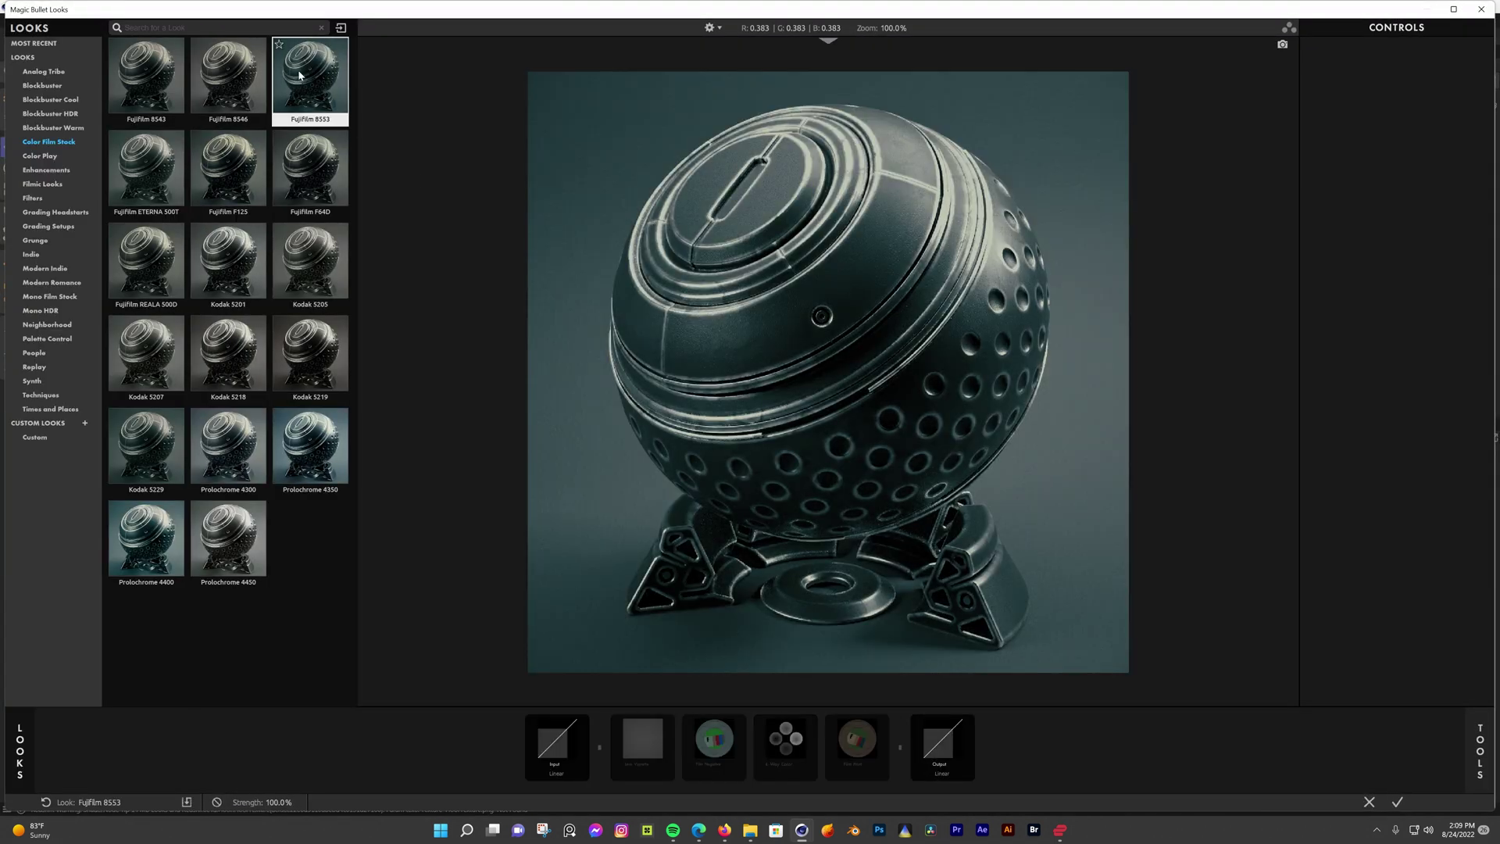
{"action": "left_click", "coordinate": [316, 170]}
{"action": "left_click", "coordinate": [318, 344]}
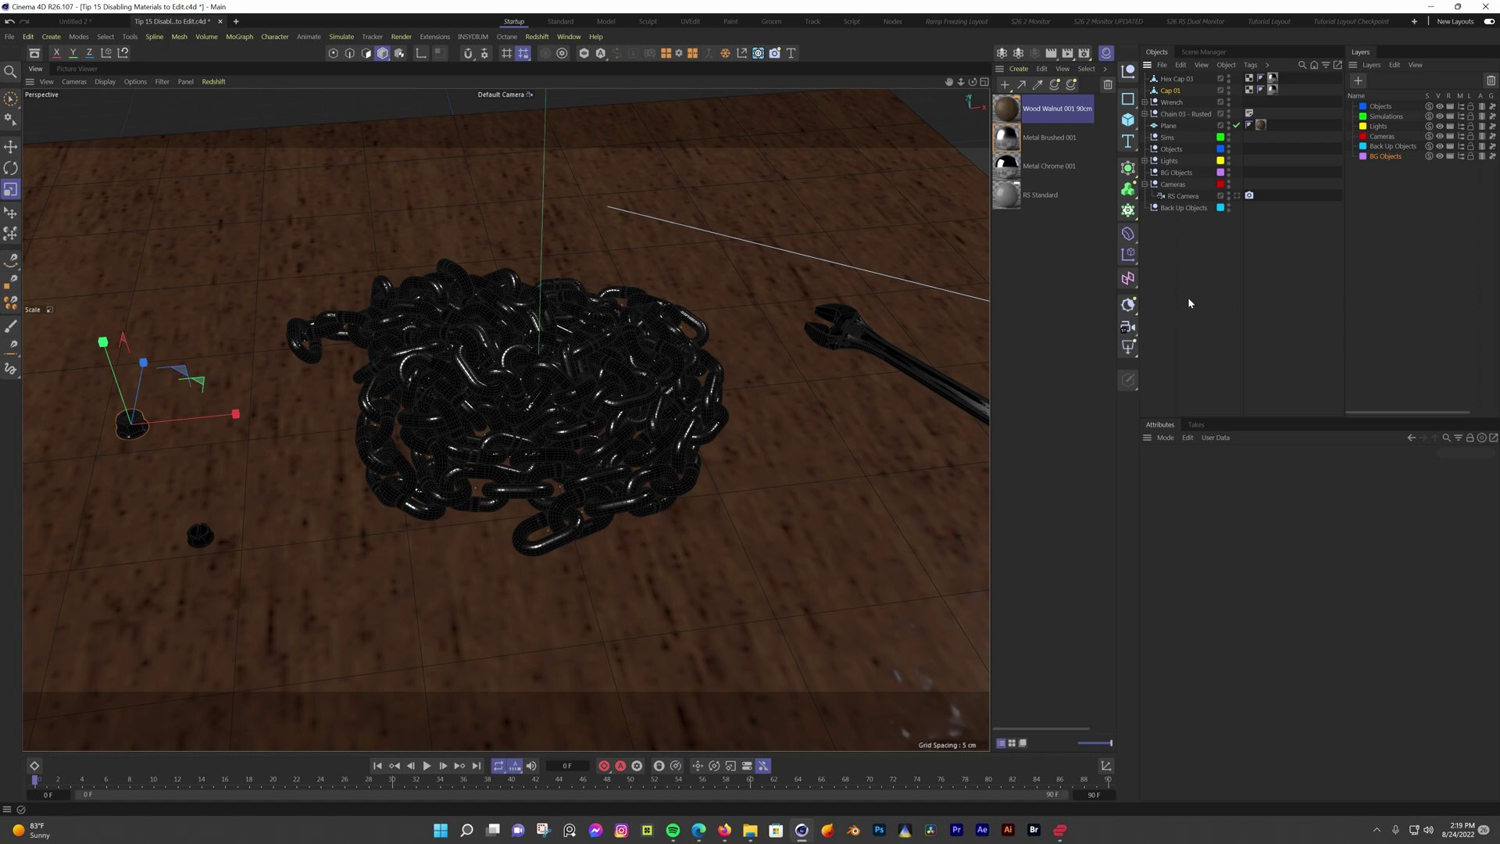
Turn viewport materials off and back on through the viewport display options menu
{"action": "left_click", "coordinate": [135, 81]}
{"action": "left_click", "coordinate": [154, 310]}
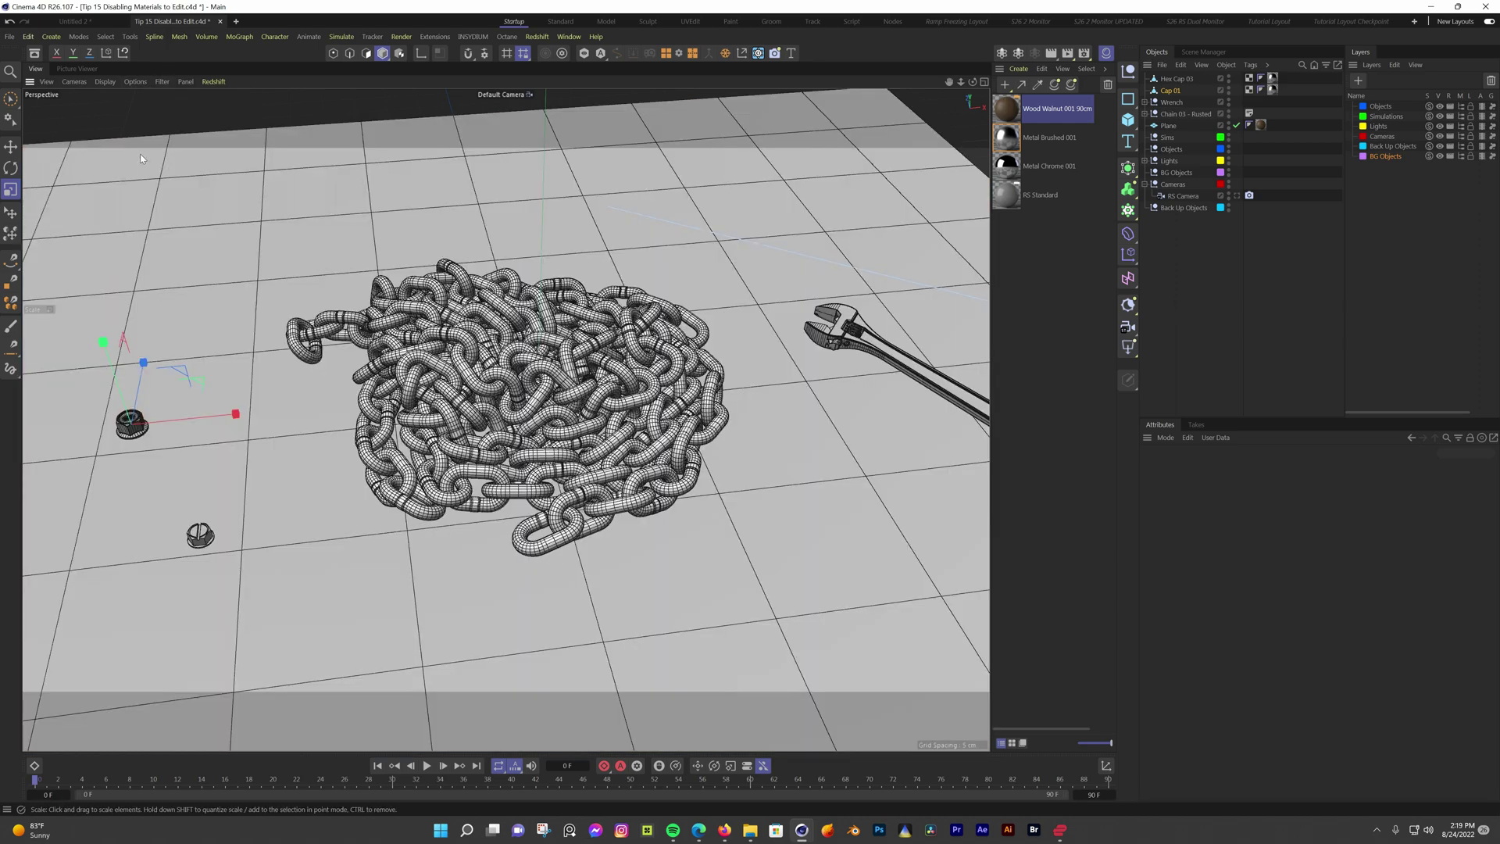
{"action": "left_click", "coordinate": [136, 81]}
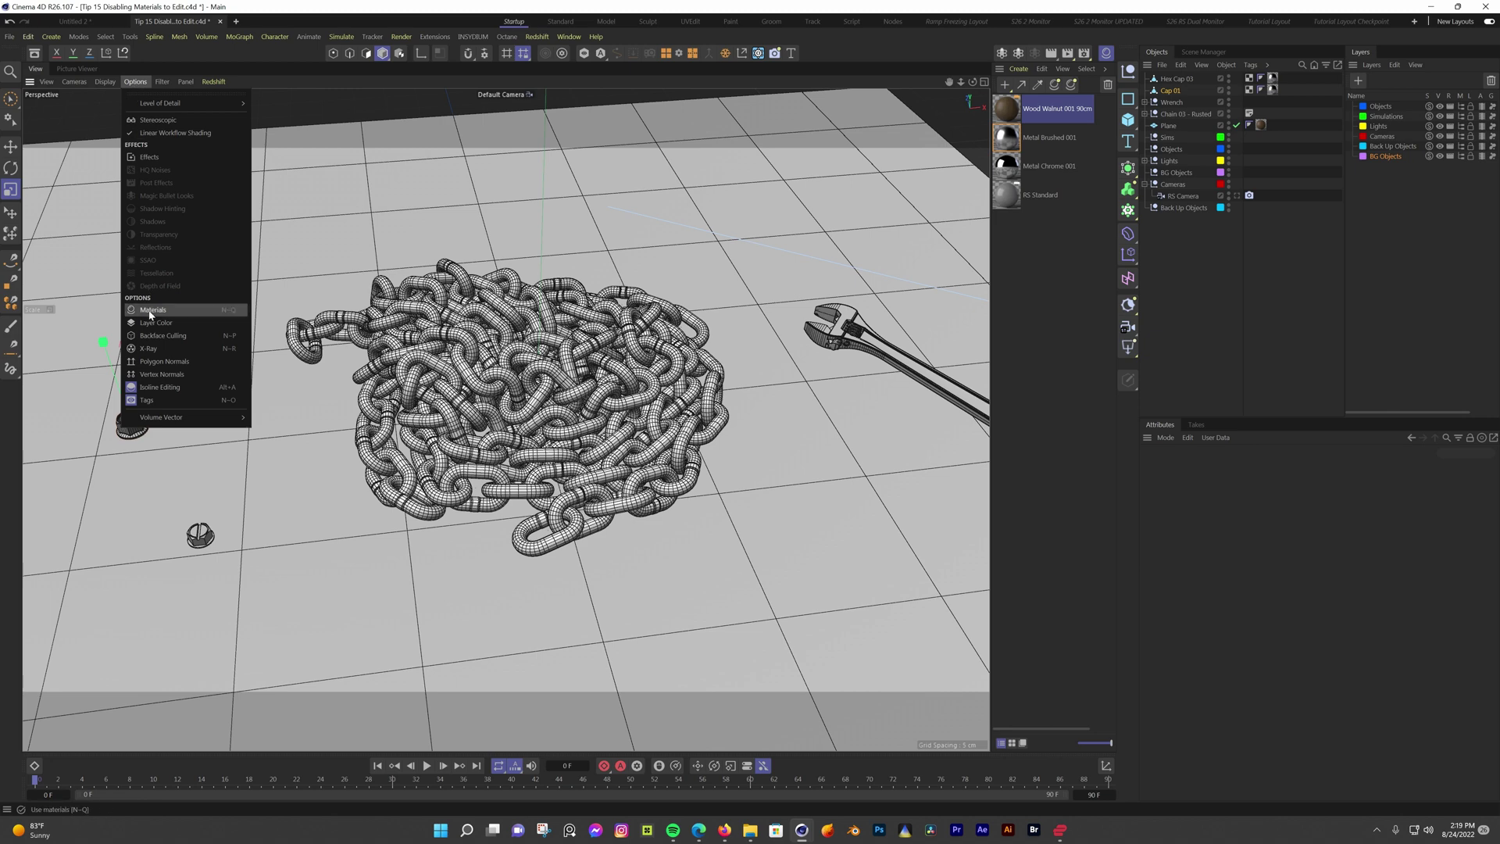
{"action": "left_click", "coordinate": [150, 310]}
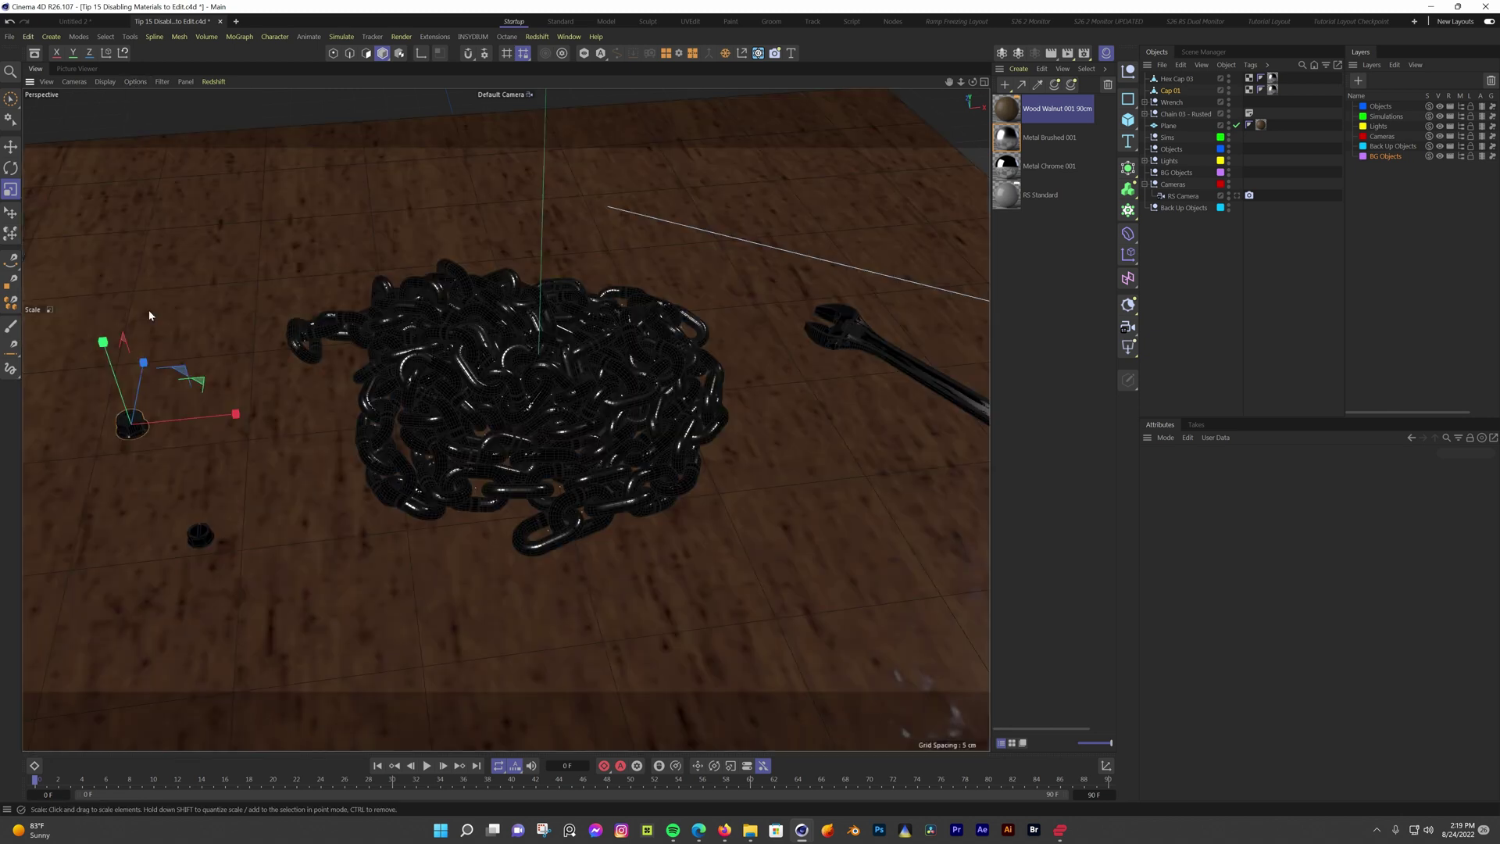
Toggle viewport materials off and on again with the N then Q shortcut
{"action": "key", "text": "n"}
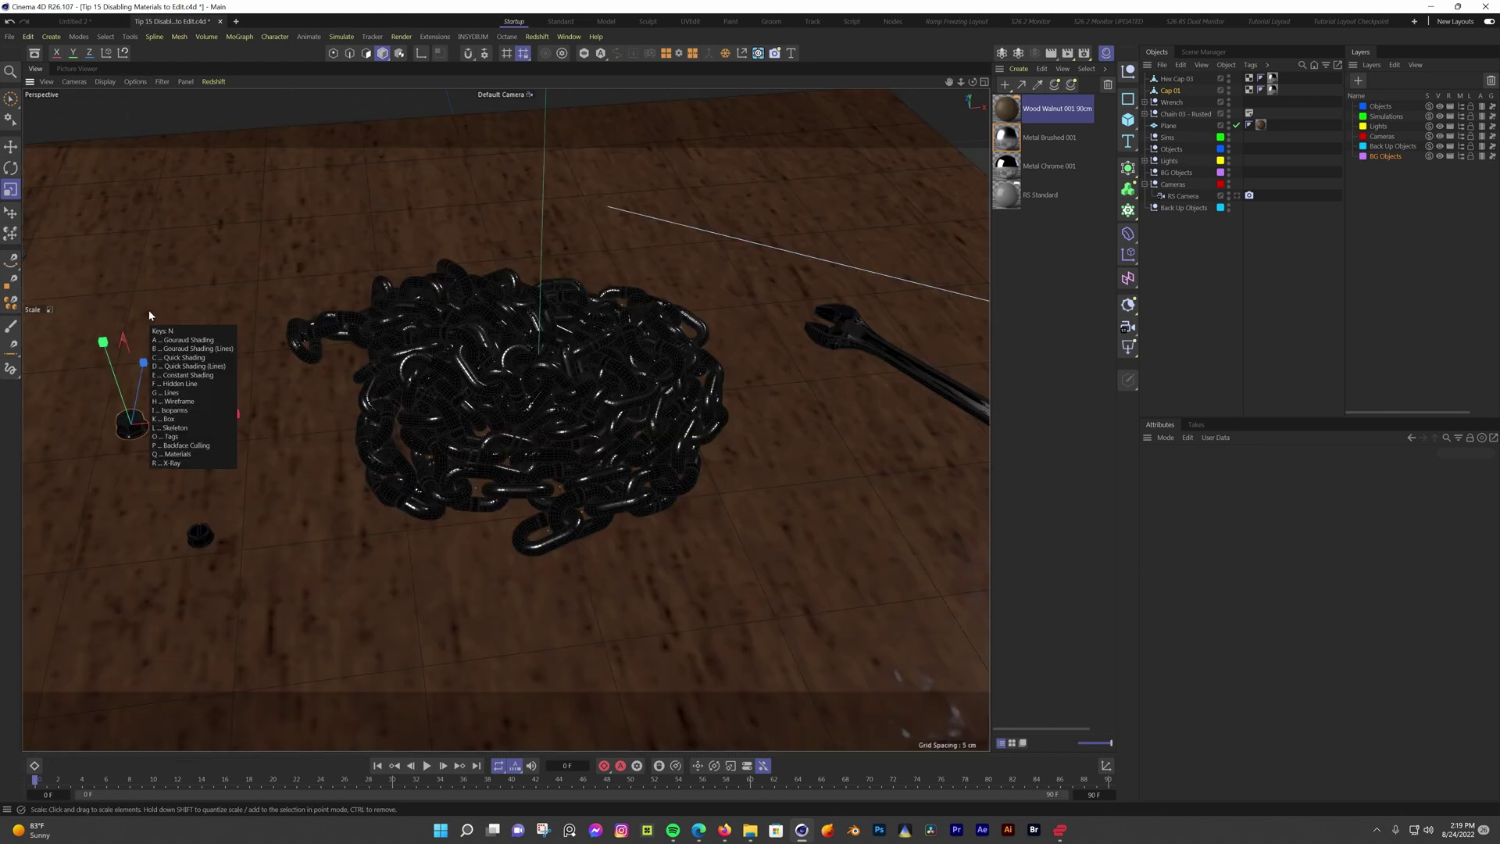
{"action": "key", "text": "q"}
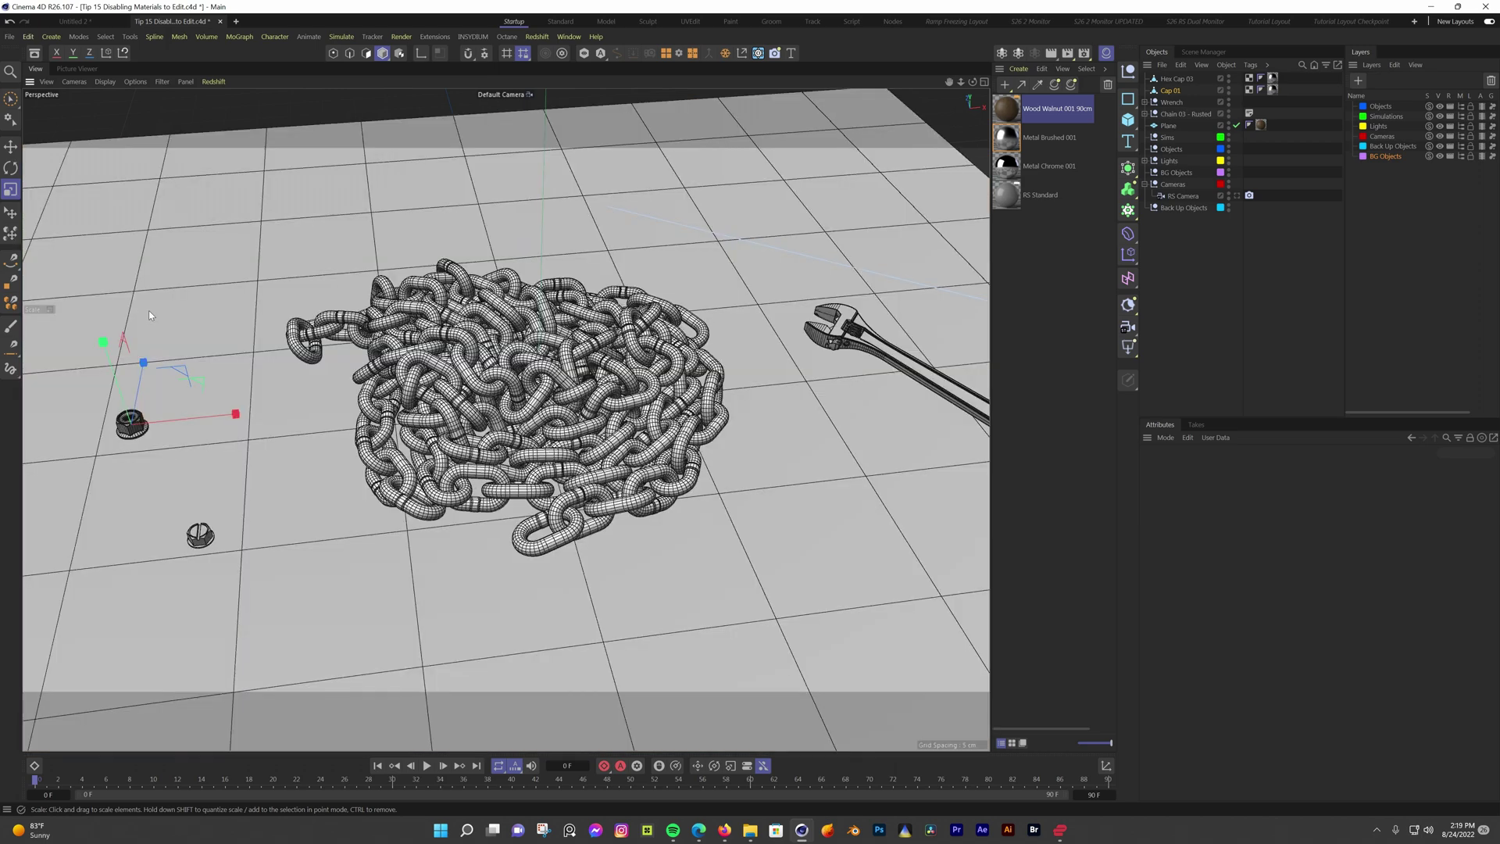
{"action": "key", "text": "n"}
{"action": "key", "text": "q"}
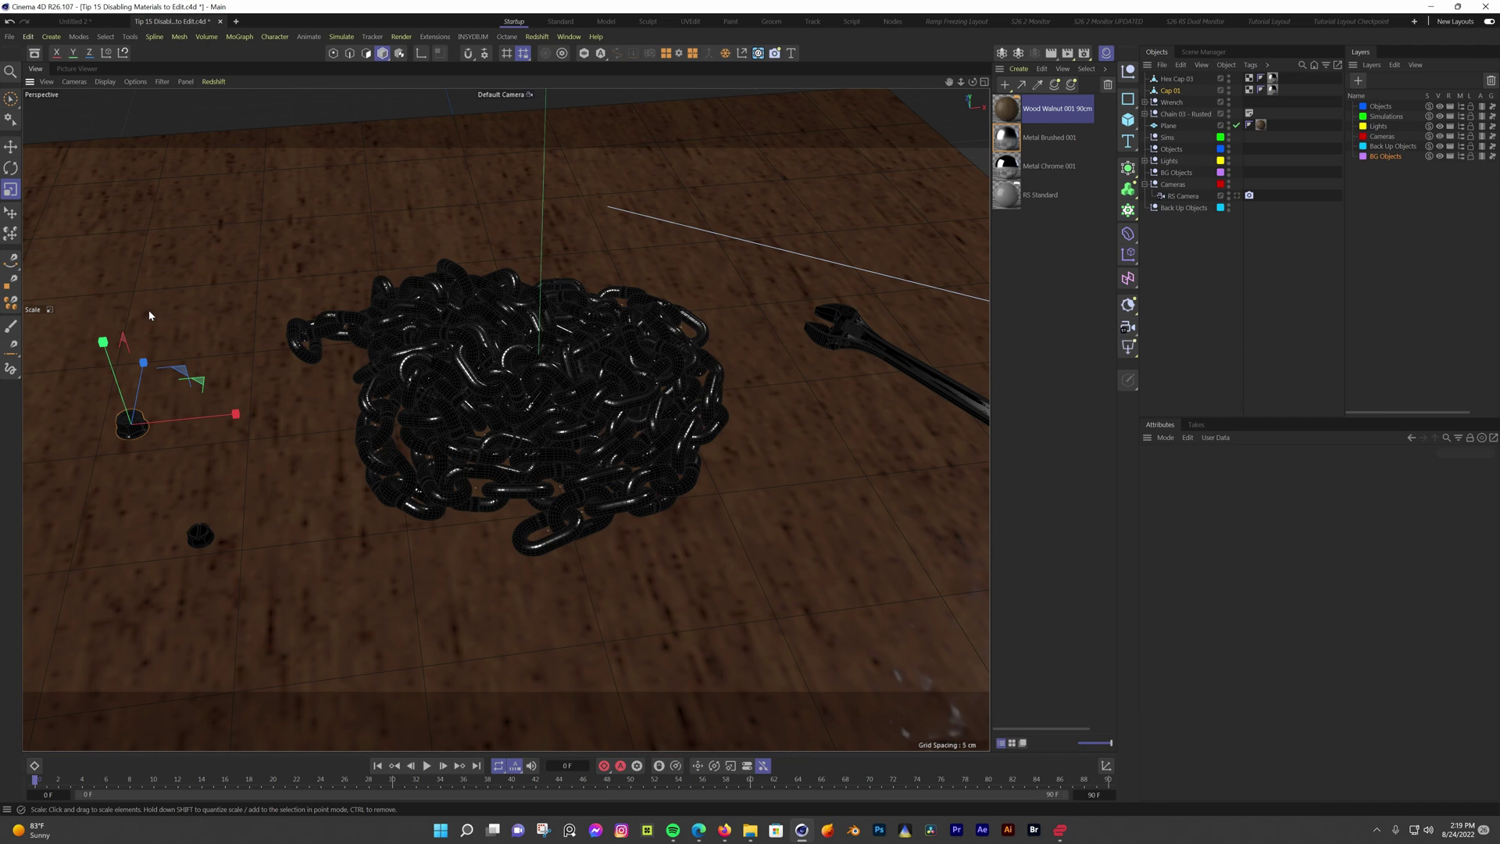
Add a Display tag to Chain 03 - Rusted, enable its Materials override, and toggle materials off and on
{"action": "left_click", "coordinate": [1184, 111]}
{"action": "right_click", "coordinate": [1184, 112]}
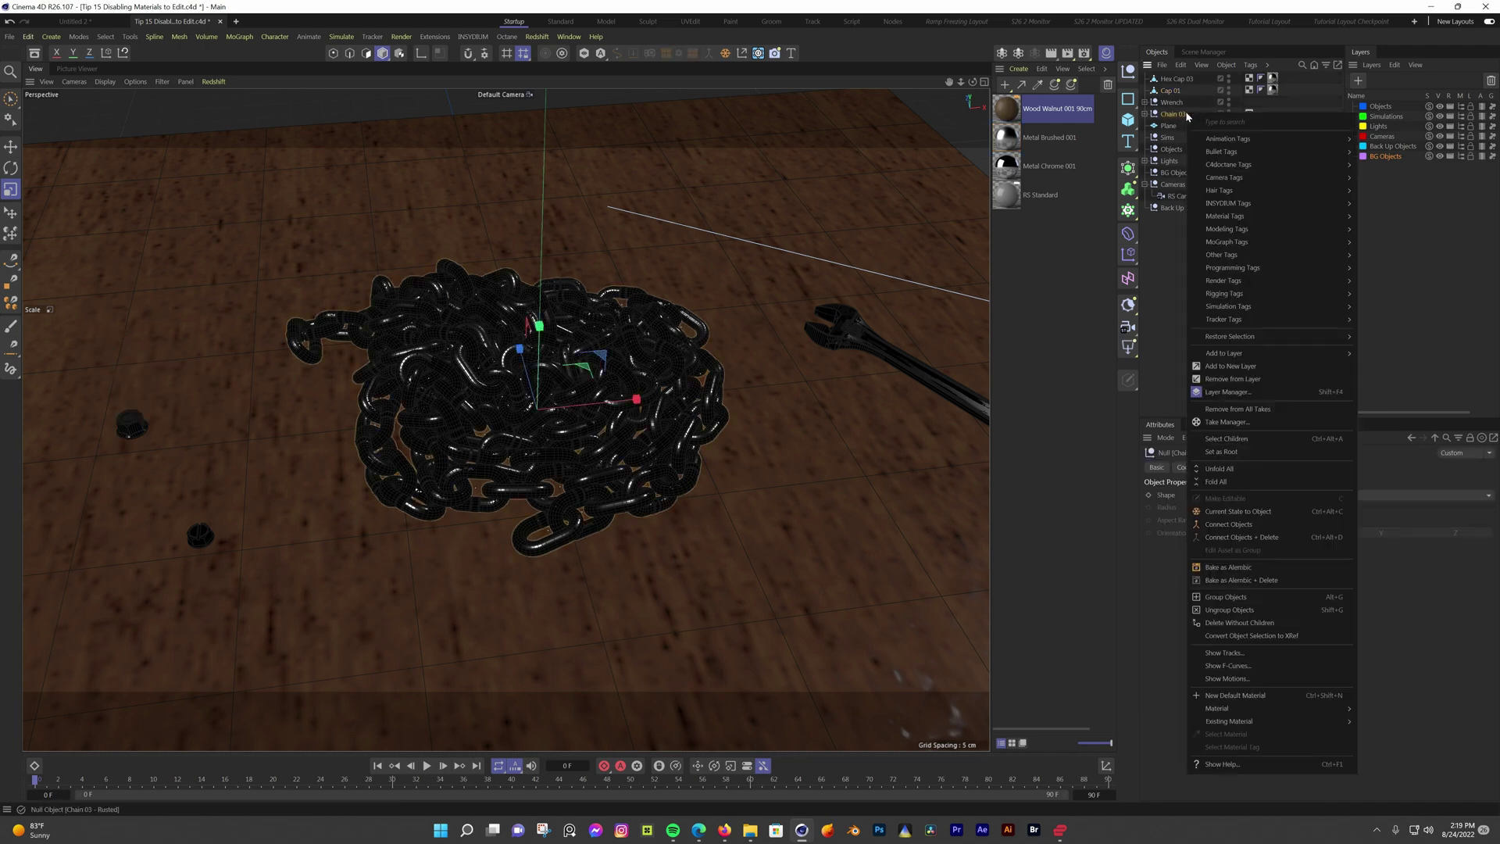
{"action": "mouse_move", "coordinate": [1244, 283]}
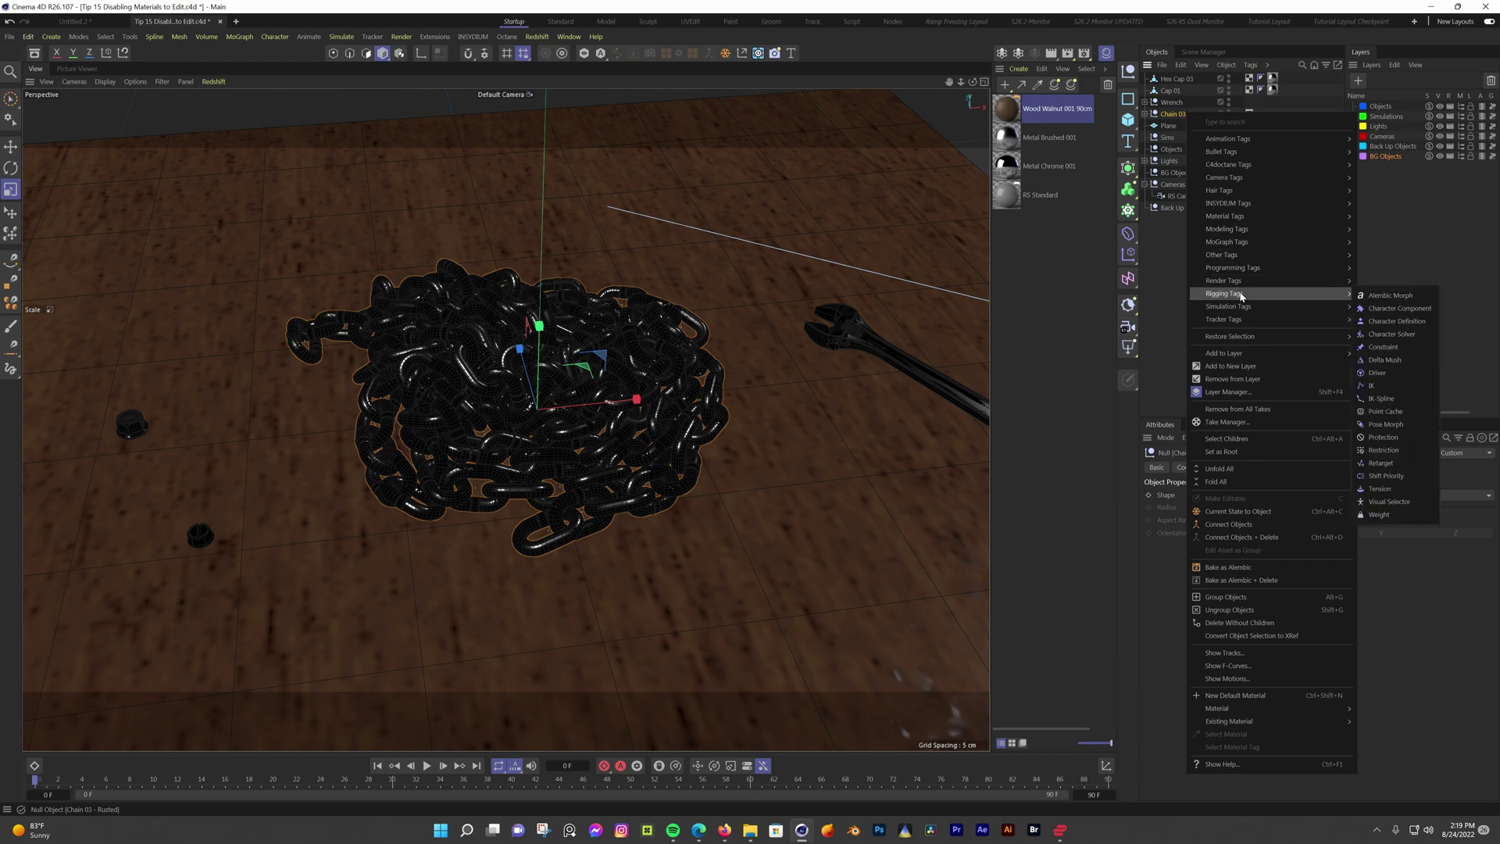
{"action": "left_click", "coordinate": [1381, 282]}
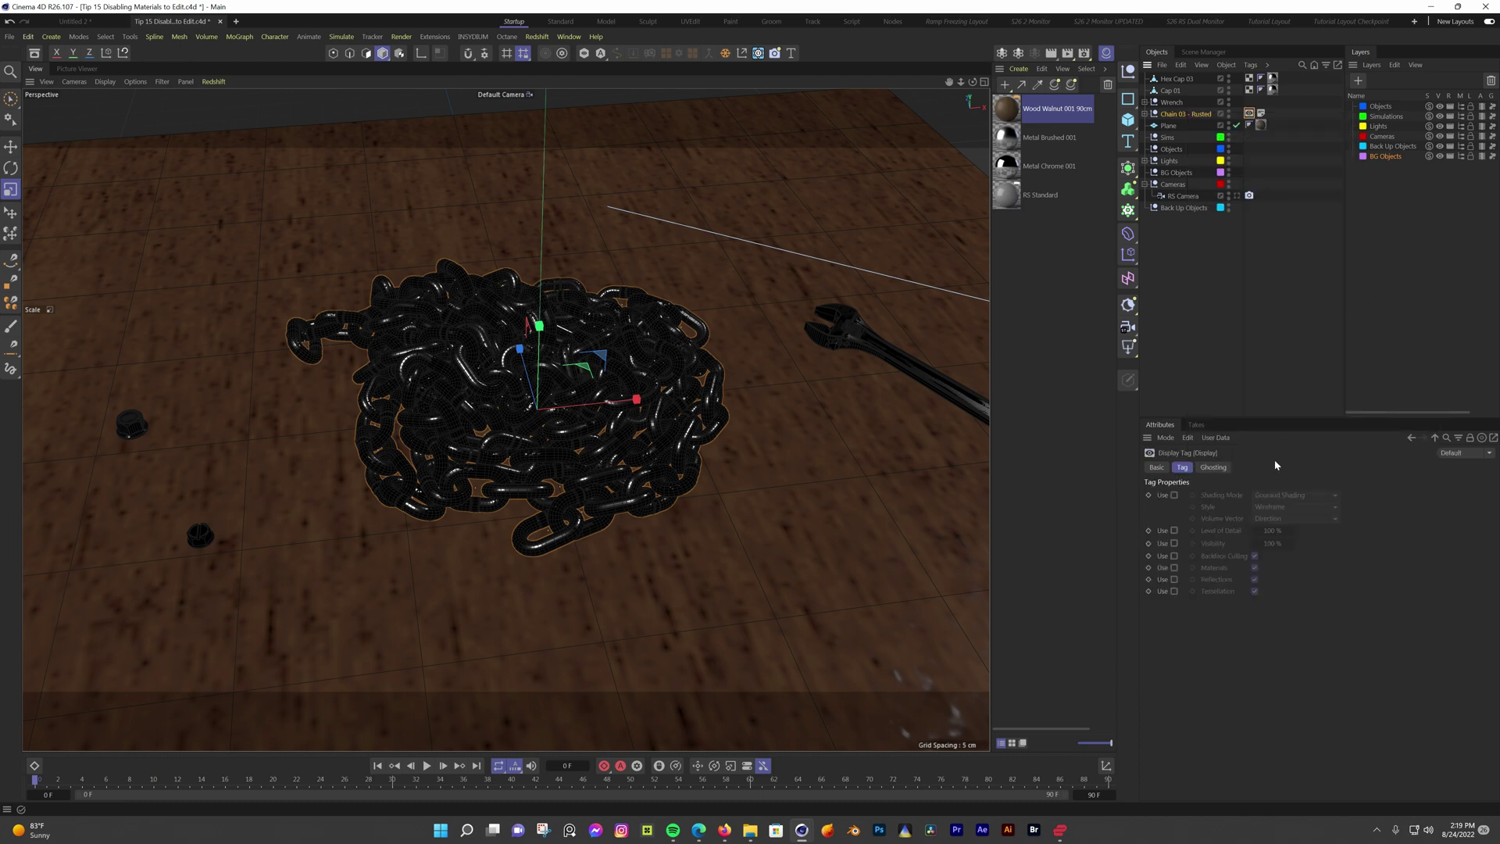
{"action": "left_click", "coordinate": [1174, 567]}
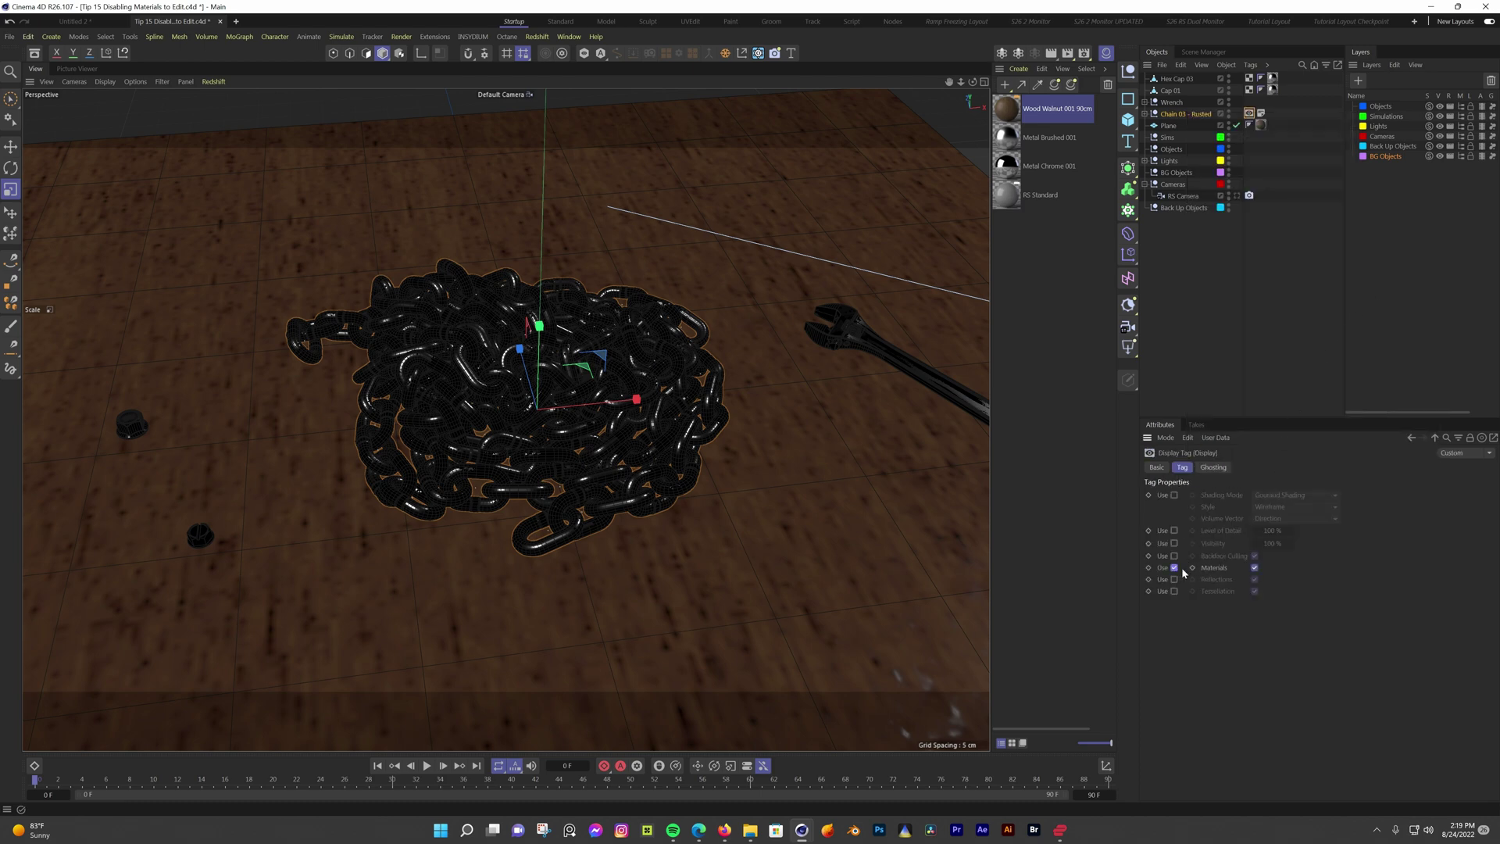
{"action": "left_click", "coordinate": [1255, 568]}
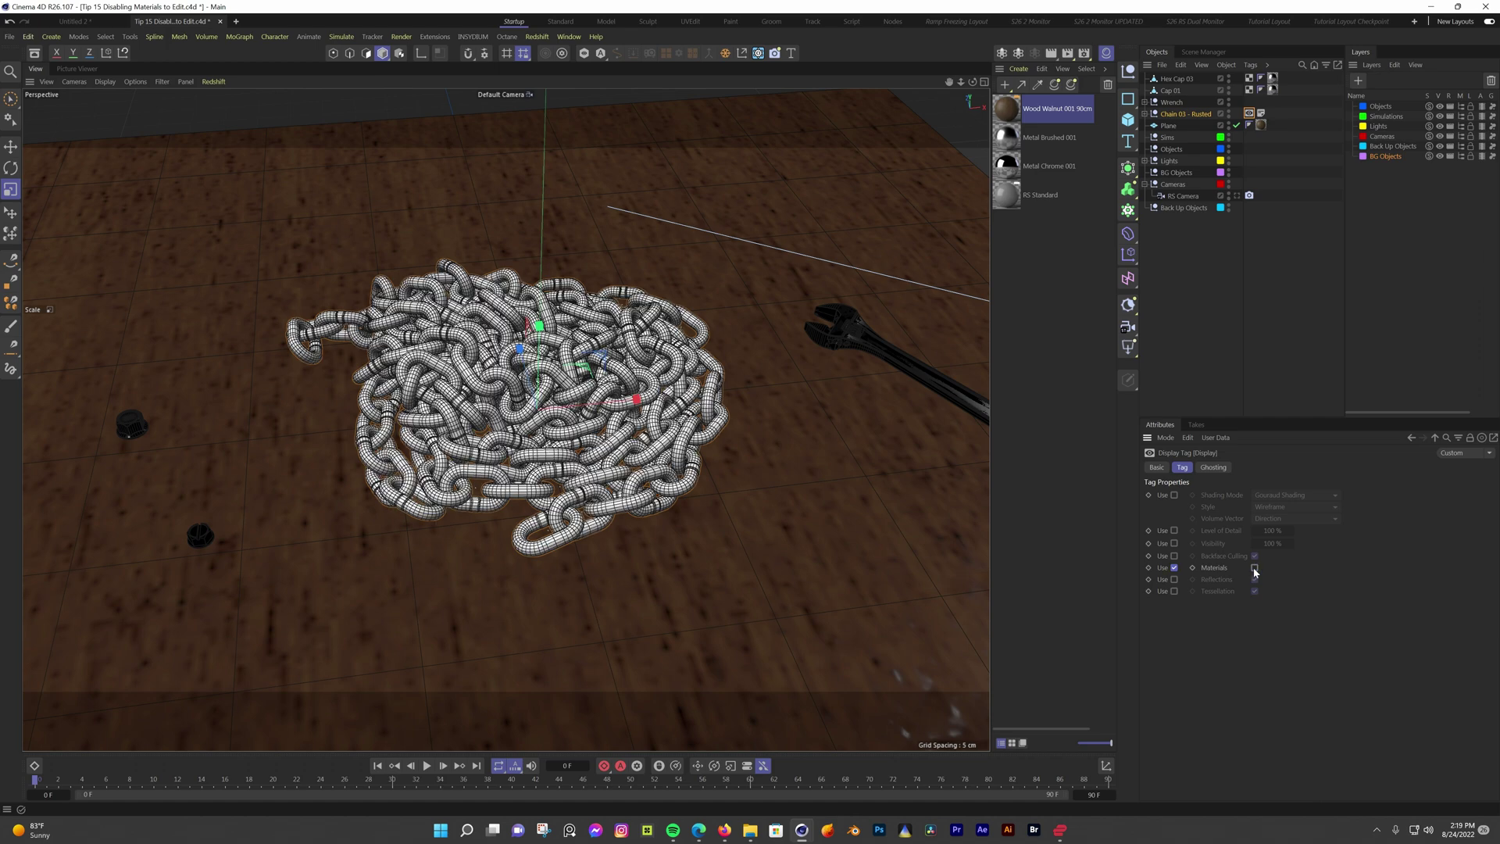
{"action": "left_click", "coordinate": [1255, 568]}
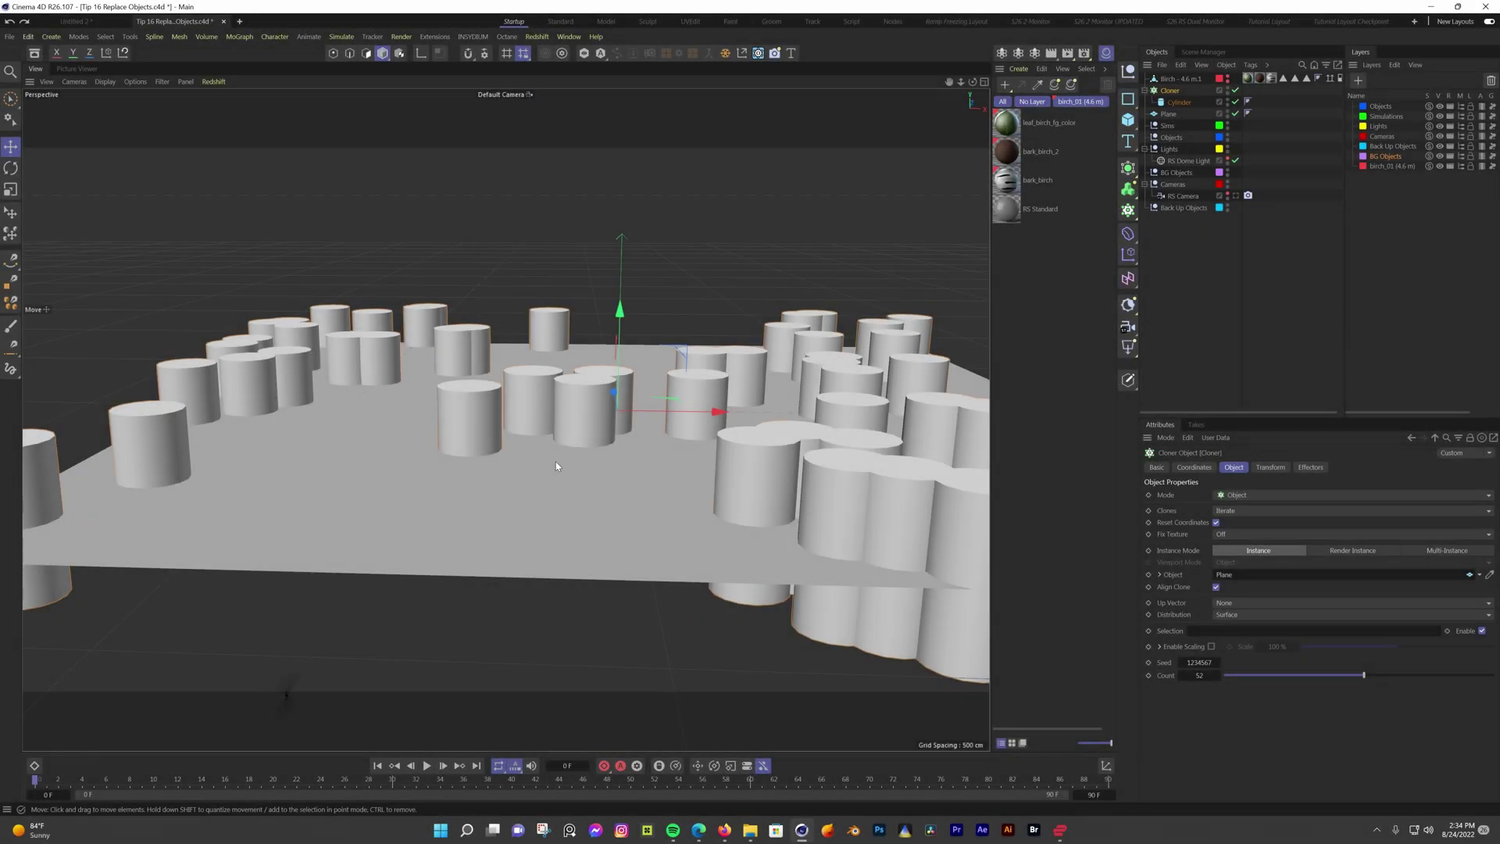
Make the Cloner editable, expand its cylinders, and turn on the Birch tree's viewport visibility
{"action": "mouse_move", "coordinate": [562, 462]}
{"action": "left_mouse_down", "text": "alt"}
{"action": "mouse_move", "coordinate": [666, 465]}
{"action": "mouse_move", "coordinate": [566, 472]}
{"action": "left_mouse_up", "text": "alt"}
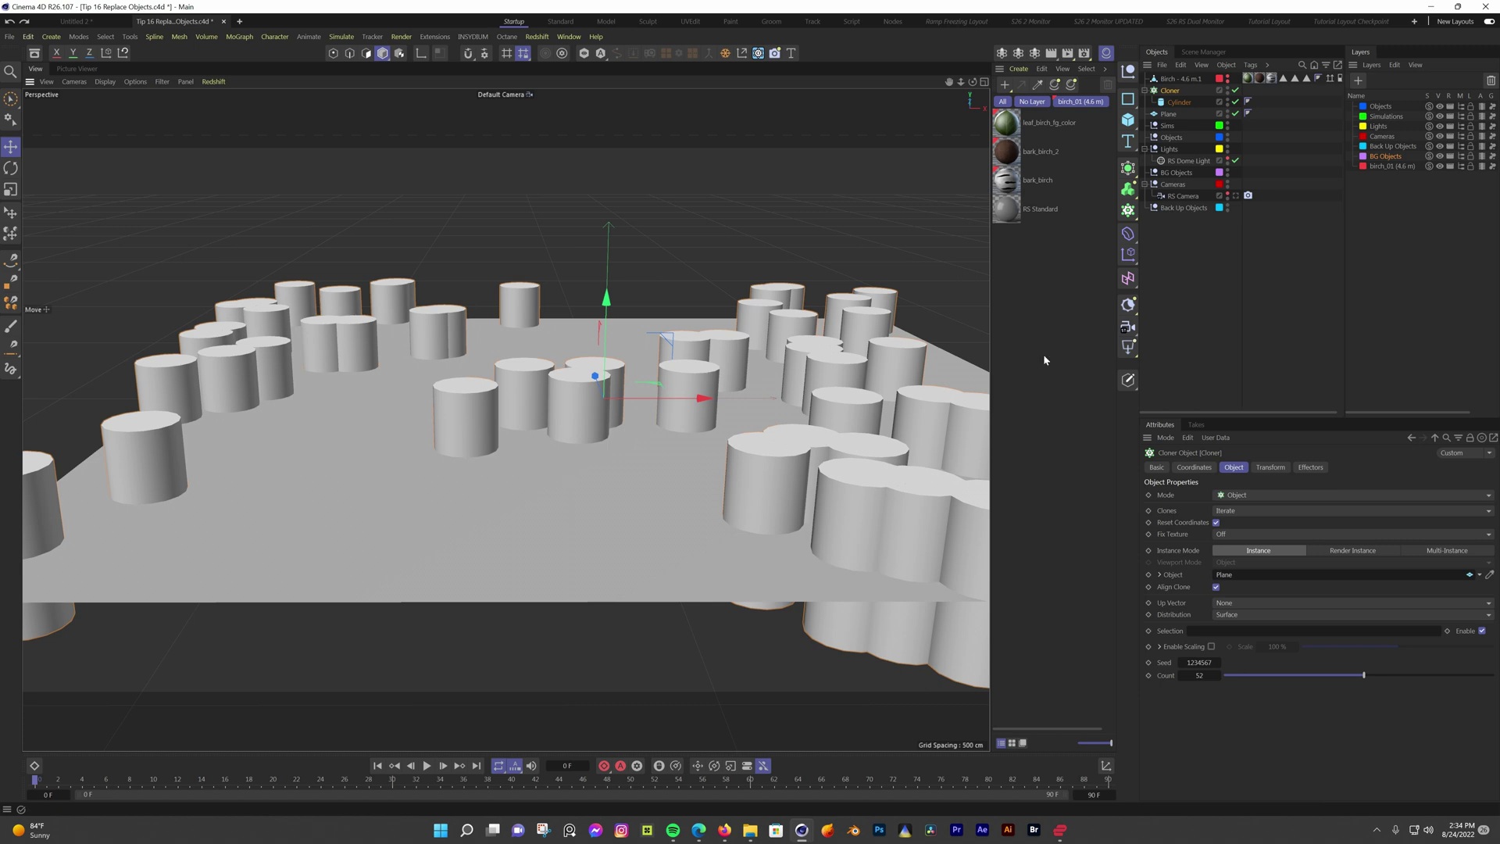
{"action": "key", "text": "c"}
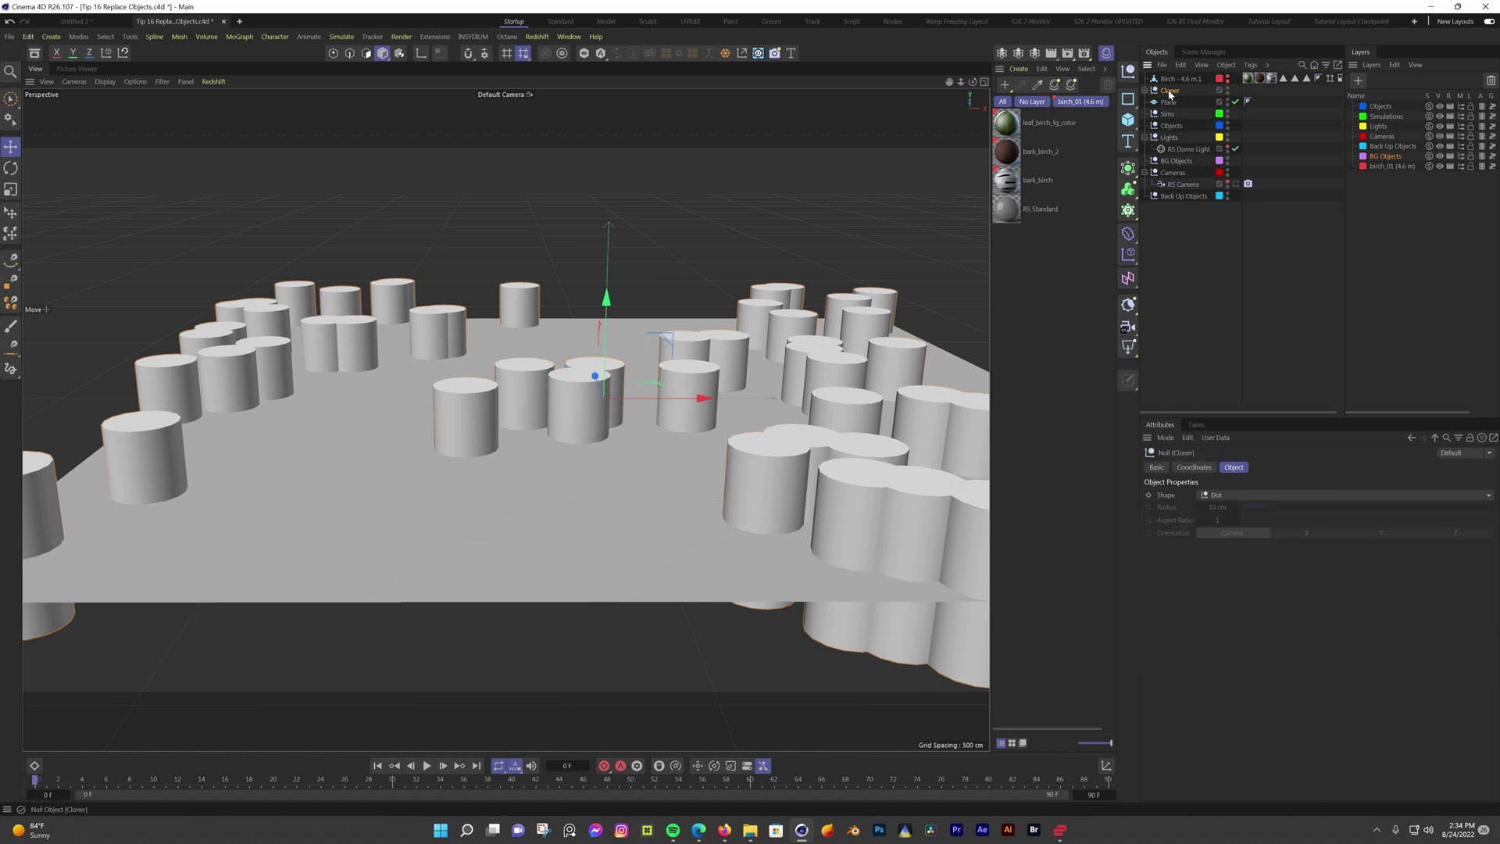
{"action": "left_click", "coordinate": [1145, 90]}
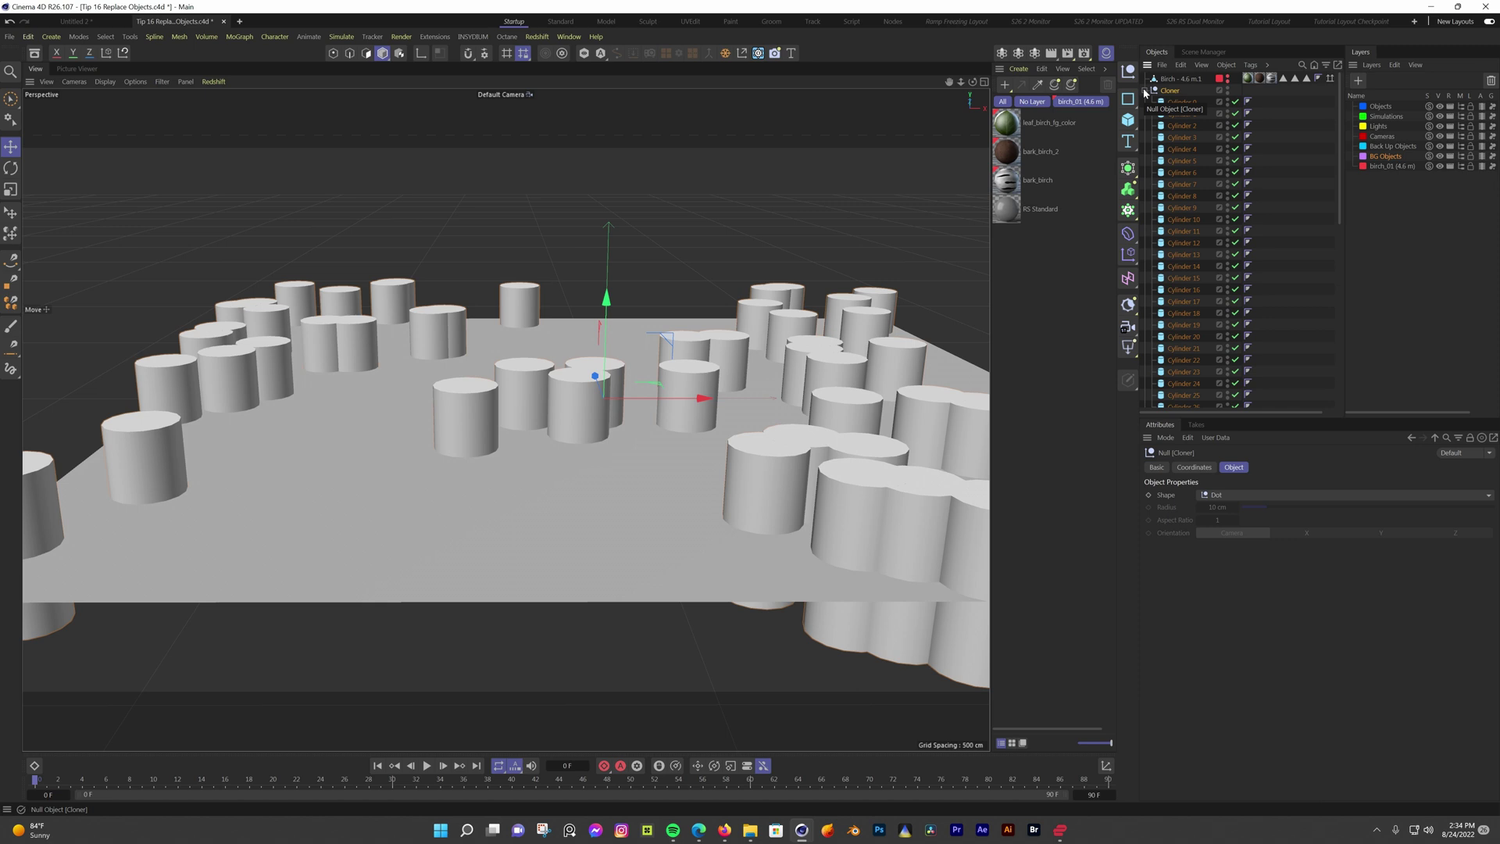
{"action": "left_click", "coordinate": [1227, 77]}
Shift-select Cylinder 0 through Cylinder 51 in the Object Manager
{"action": "left_click", "coordinate": [1183, 102]}
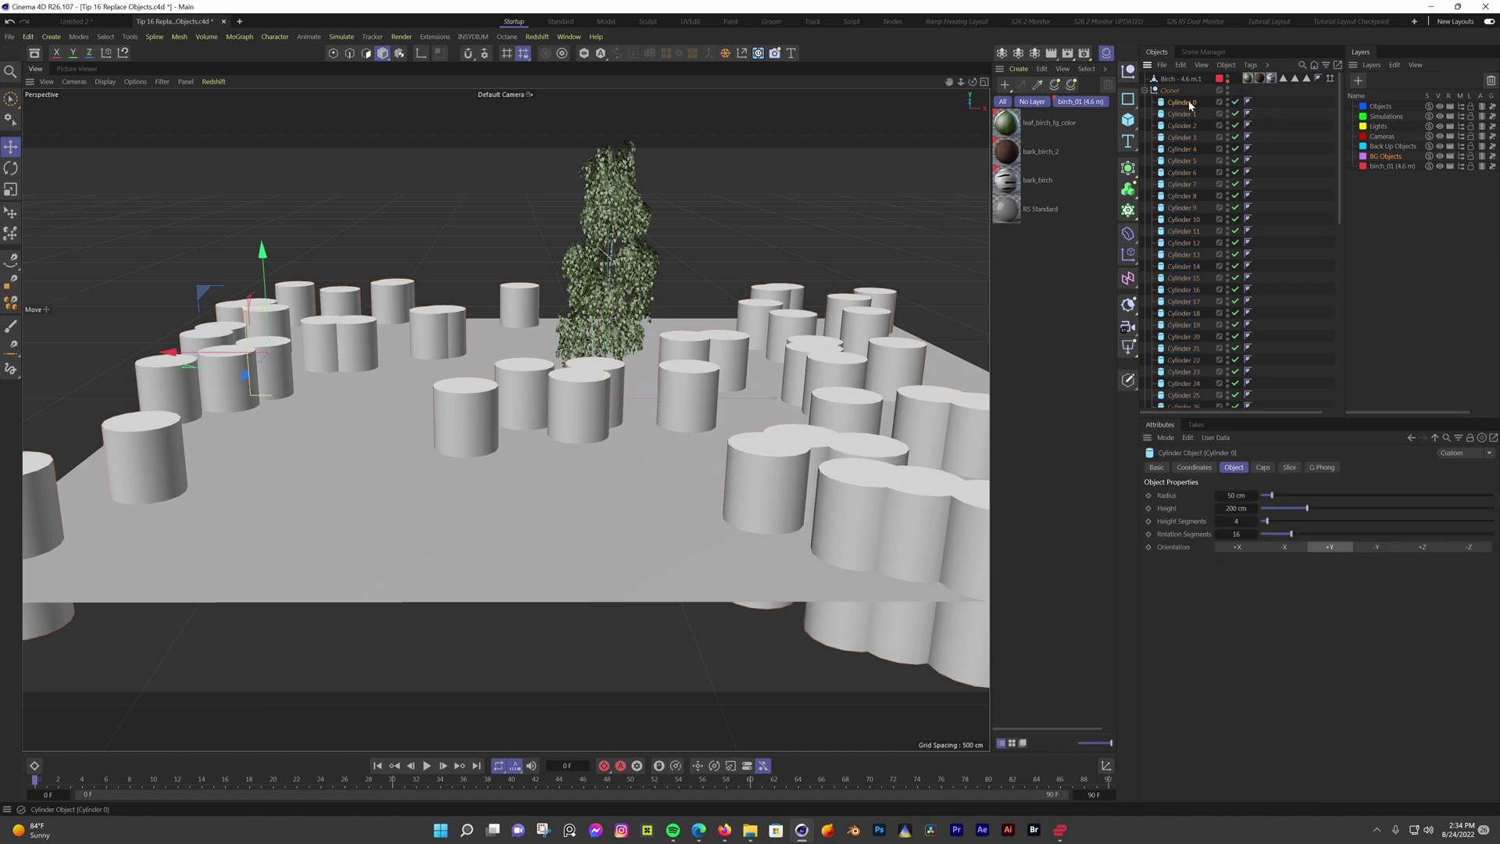
{"action": "scroll", "coordinate": [1178, 347], "scroll_direction": "down", "scroll_amount": 5}
{"action": "left_click", "coordinate": [1183, 297], "text": "shift"}
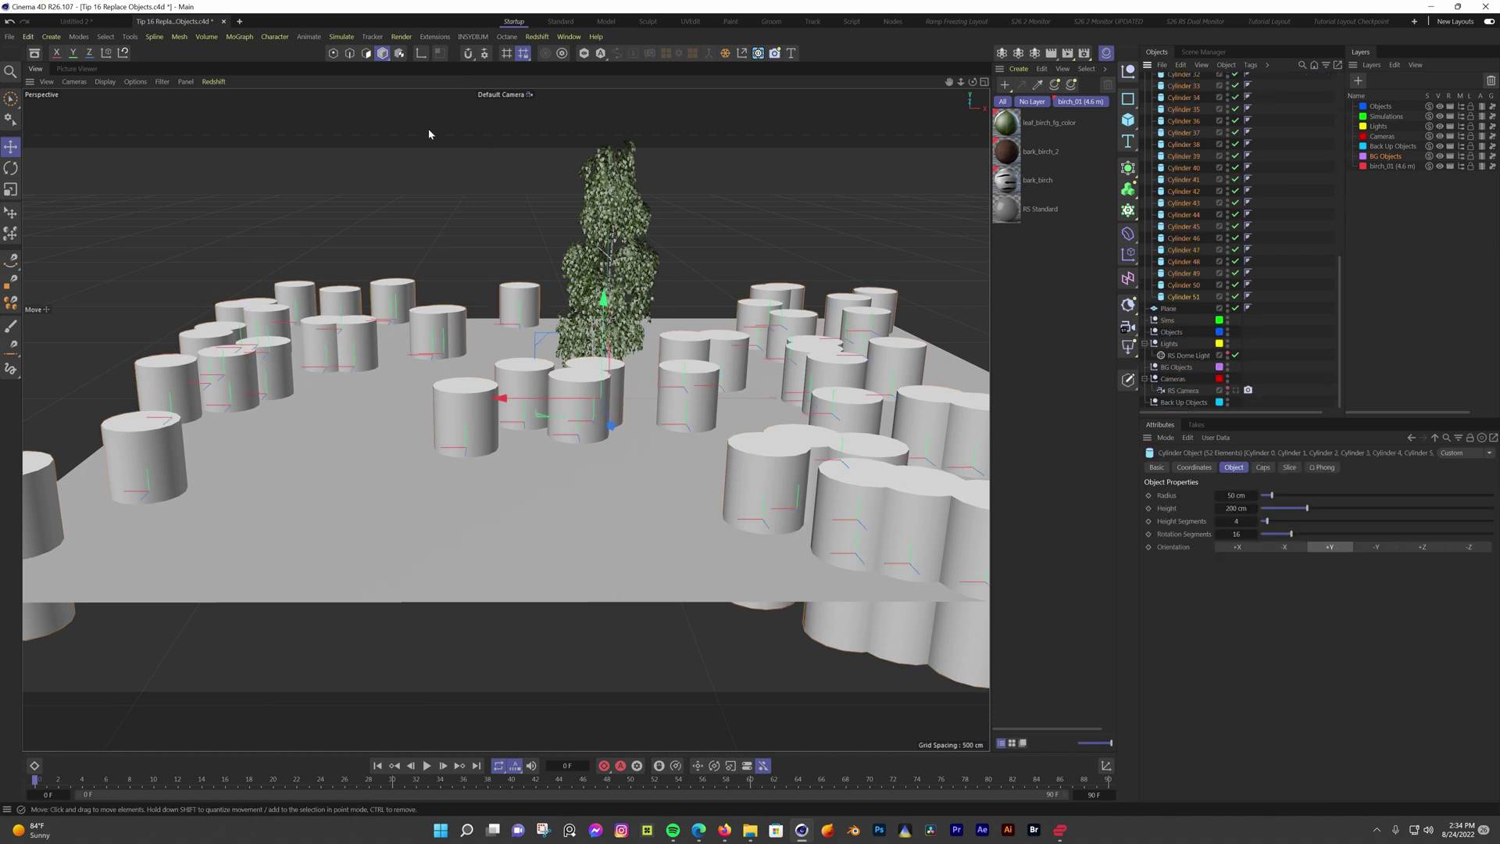
{"action": "left_click", "coordinate": [130, 37]}
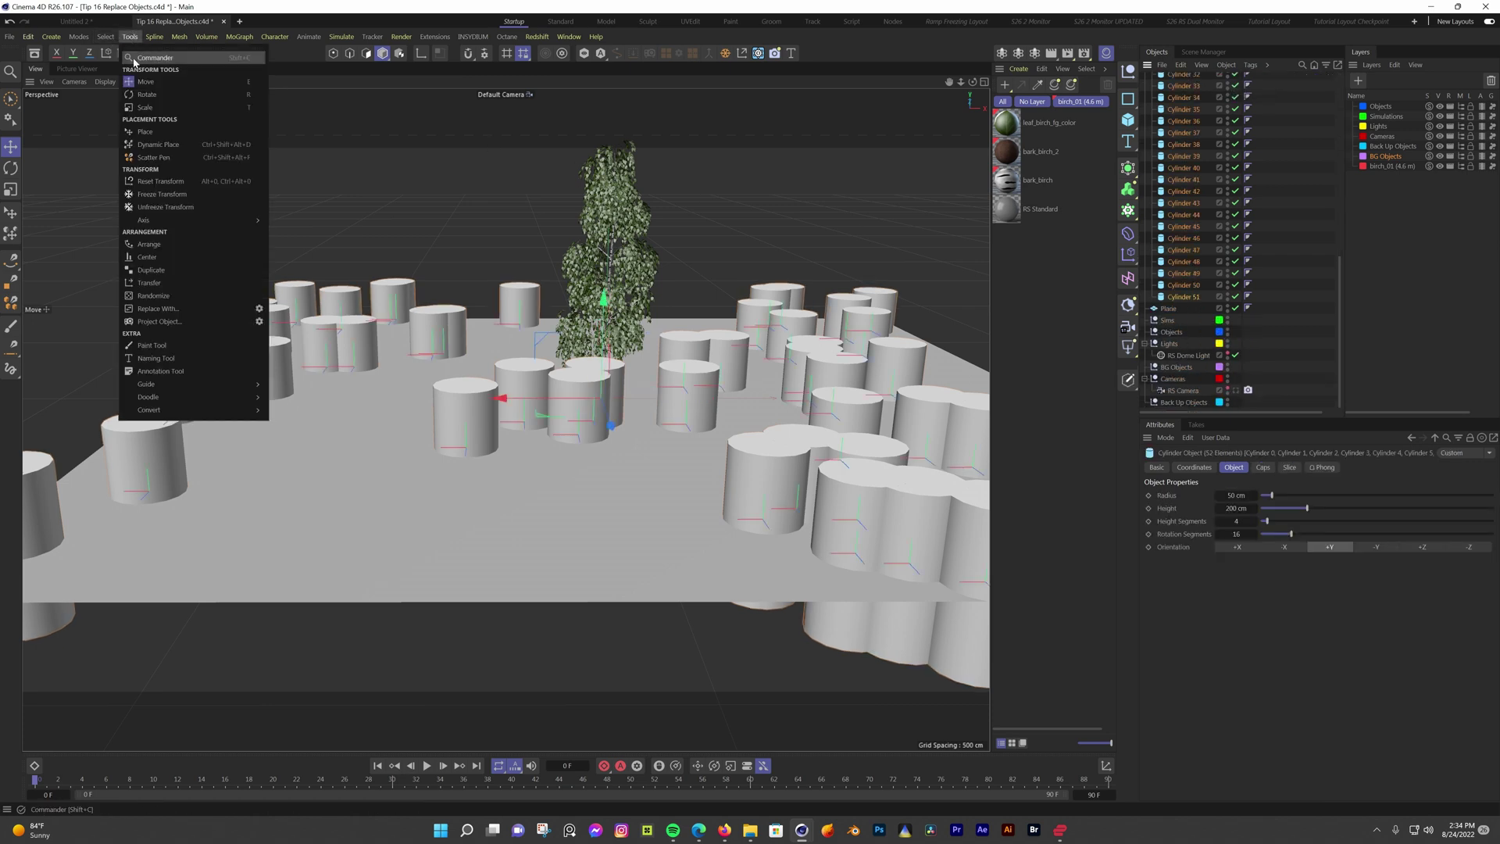
Replace all the cylinders with the birch tree using Replace With, including tags
{"action": "left_click", "coordinate": [259, 308]}
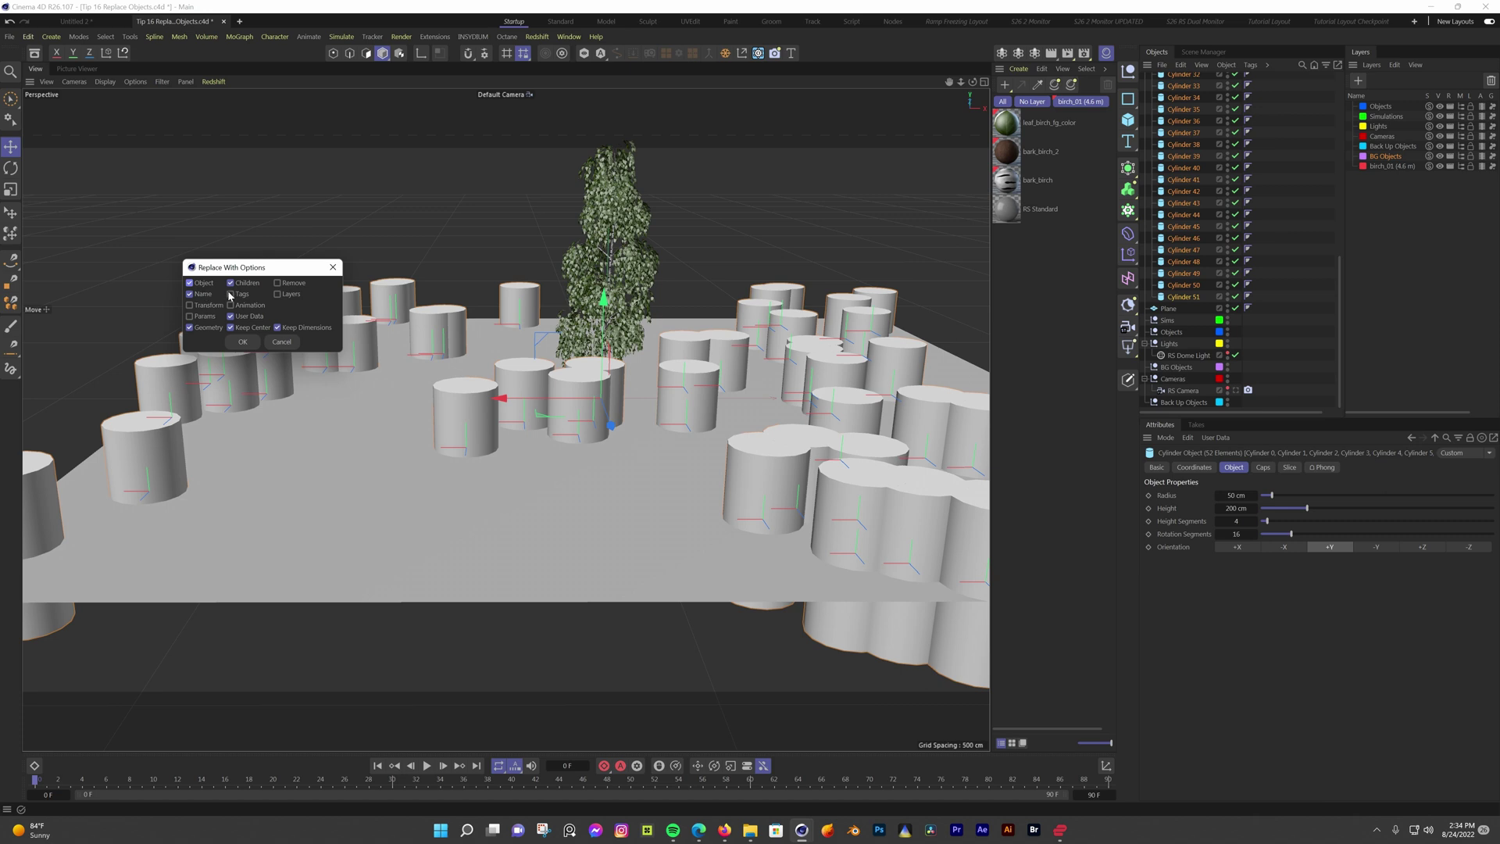
{"action": "left_click", "coordinate": [230, 294]}
{"action": "left_click", "coordinate": [242, 342]}
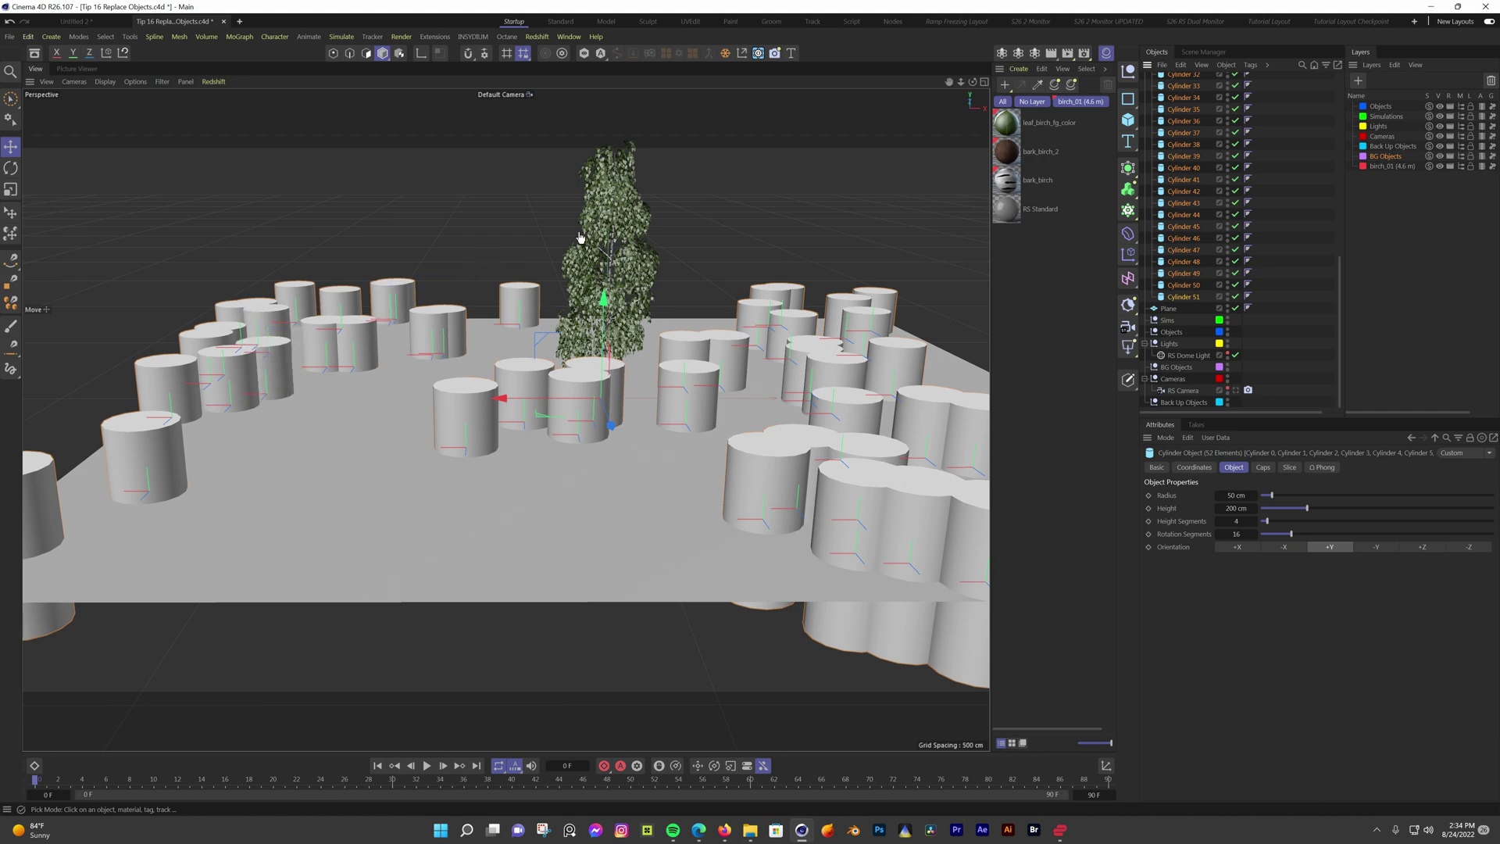
{"action": "left_click", "coordinate": [599, 221]}
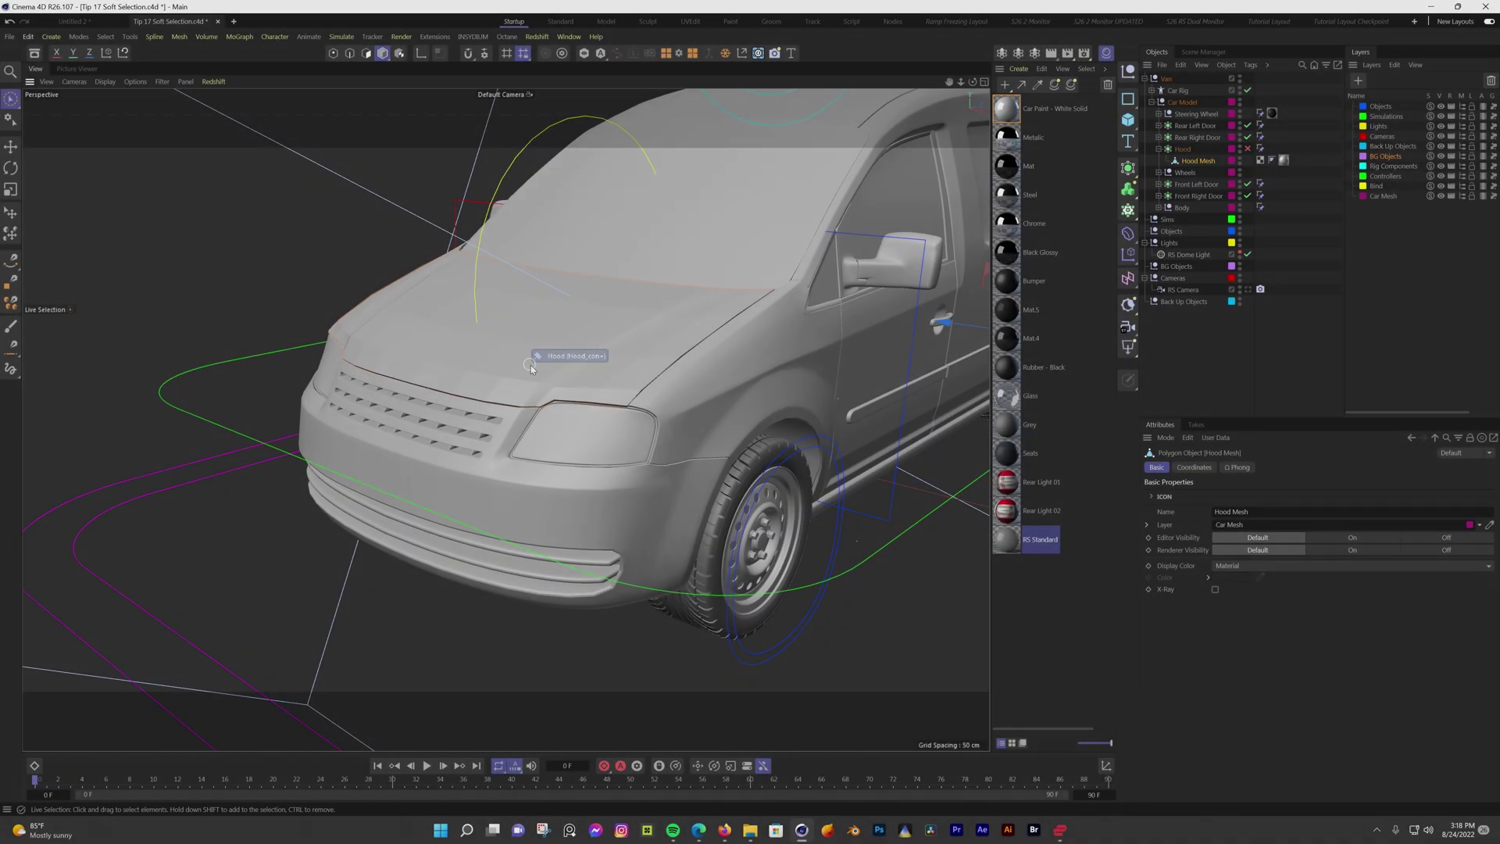
Orbit above the van and switch the display to Gouraud Shading (Lines)
{"action": "left_click_drag", "start_coordinate": [565, 355], "coordinate": [570, 408], "text": "alt"}
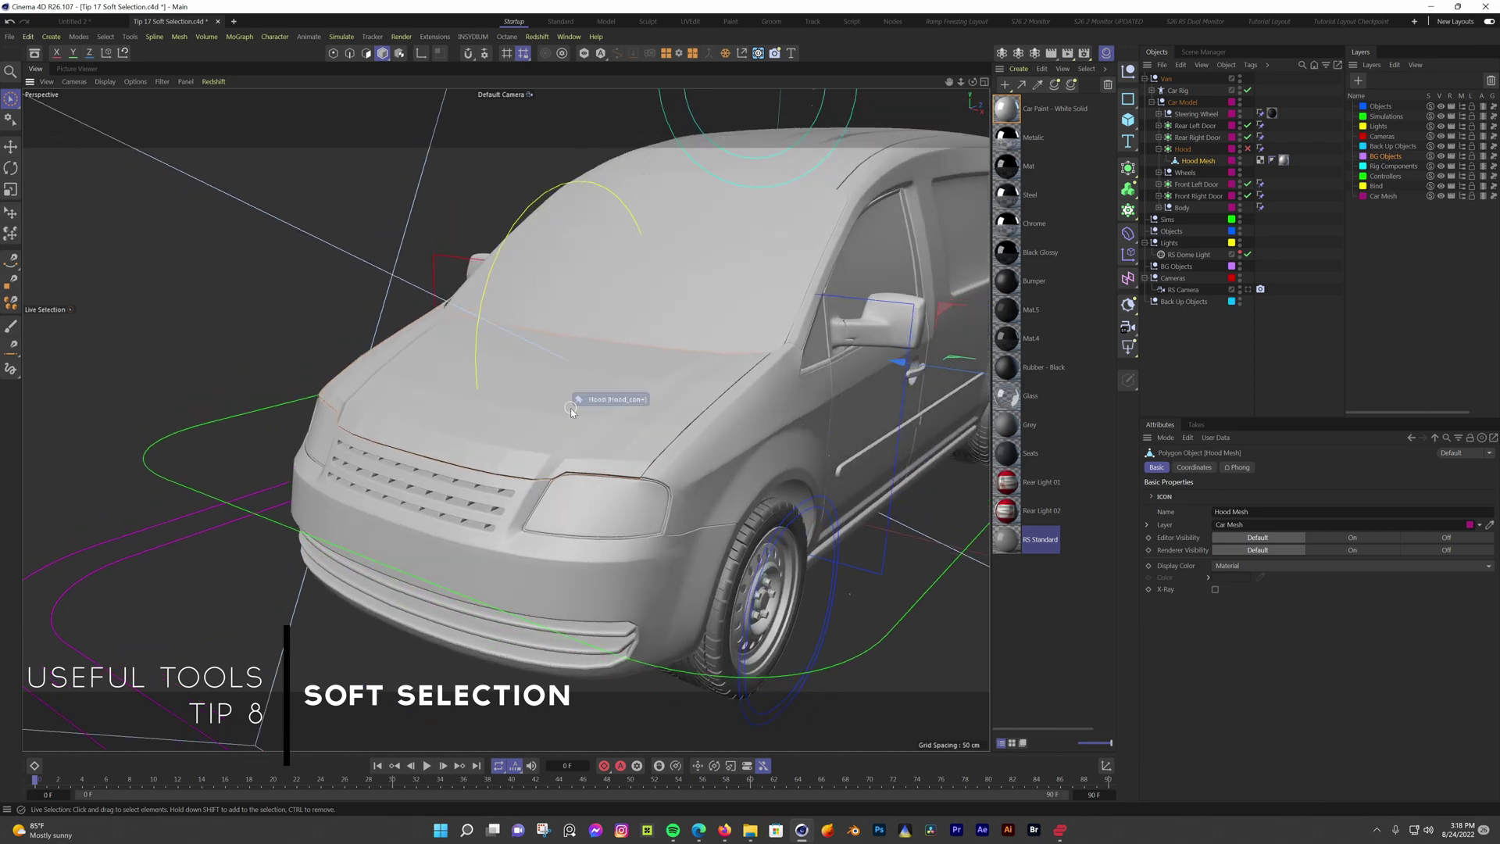
{"action": "mouse_move", "coordinate": [570, 407]}
{"action": "left_mouse_down", "text": "alt"}
{"action": "mouse_move", "coordinate": [596, 400]}
{"action": "mouse_move", "coordinate": [569, 397]}
{"action": "mouse_move", "coordinate": [583, 397]}
{"action": "left_mouse_up", "text": "alt"}
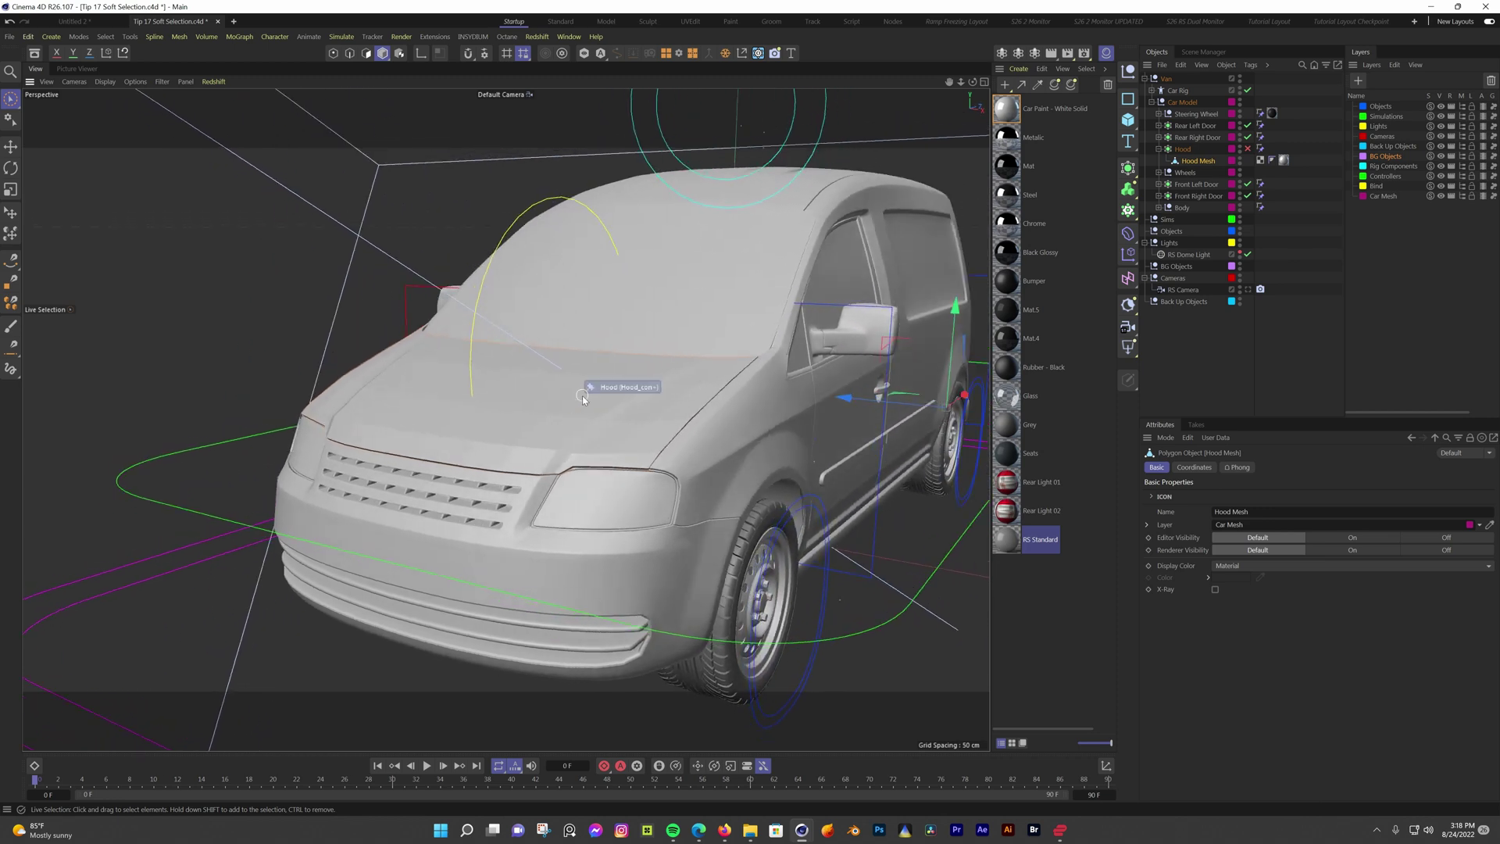
{"action": "key", "text": "n"}
{"action": "key", "text": "b"}
In Polygon mode, frame the hood polygons, move them along Y, then undo back to flat
{"action": "left_click", "coordinate": [366, 53]}
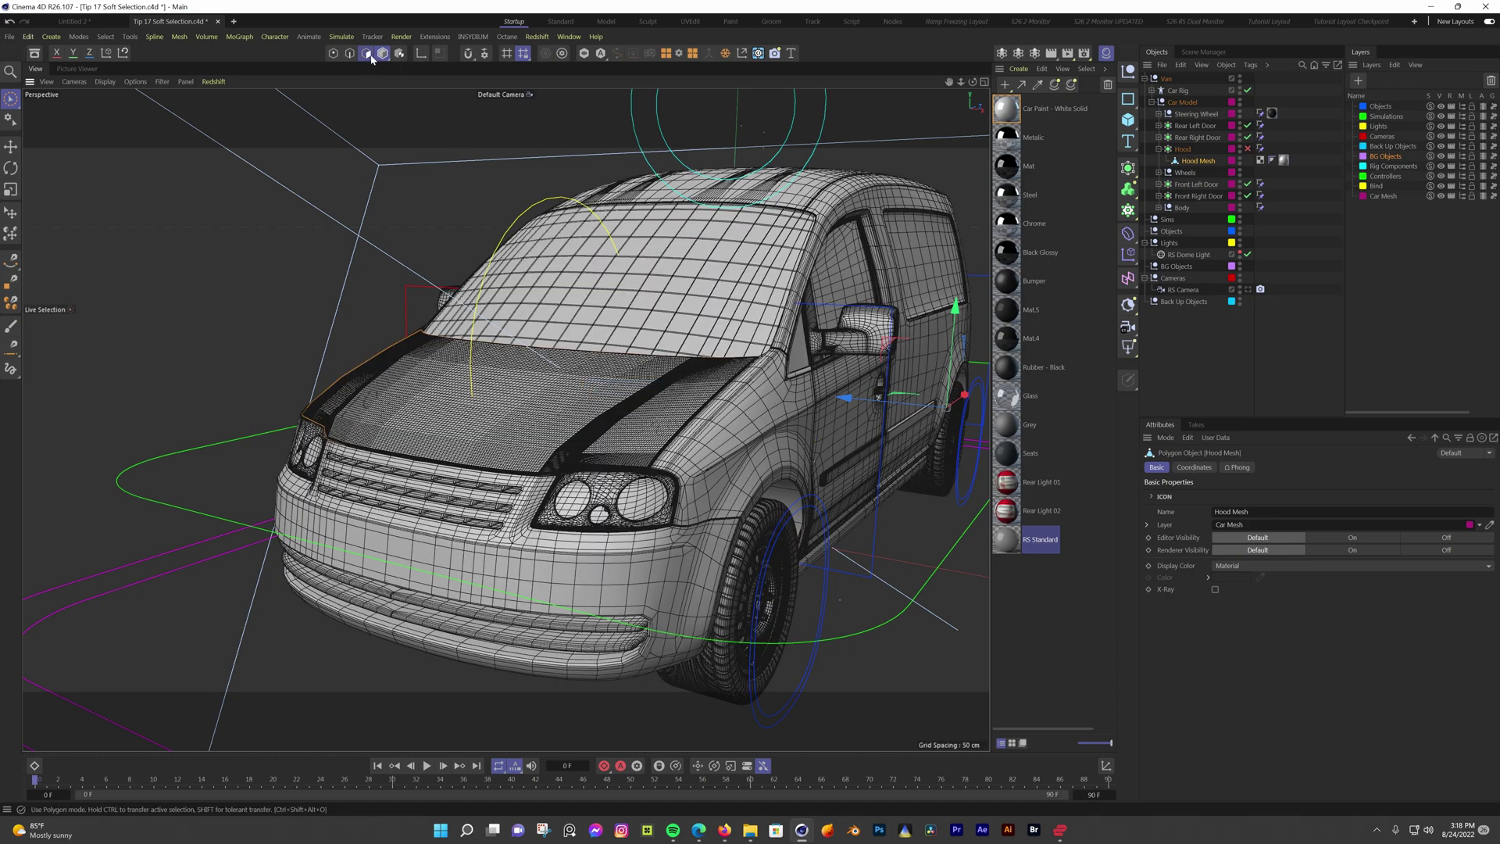
{"action": "key", "text": "ctrl+a"}
{"action": "key", "text": "s"}
{"action": "scroll", "coordinate": [461, 413], "scroll_direction": "up", "scroll_amount": 5}
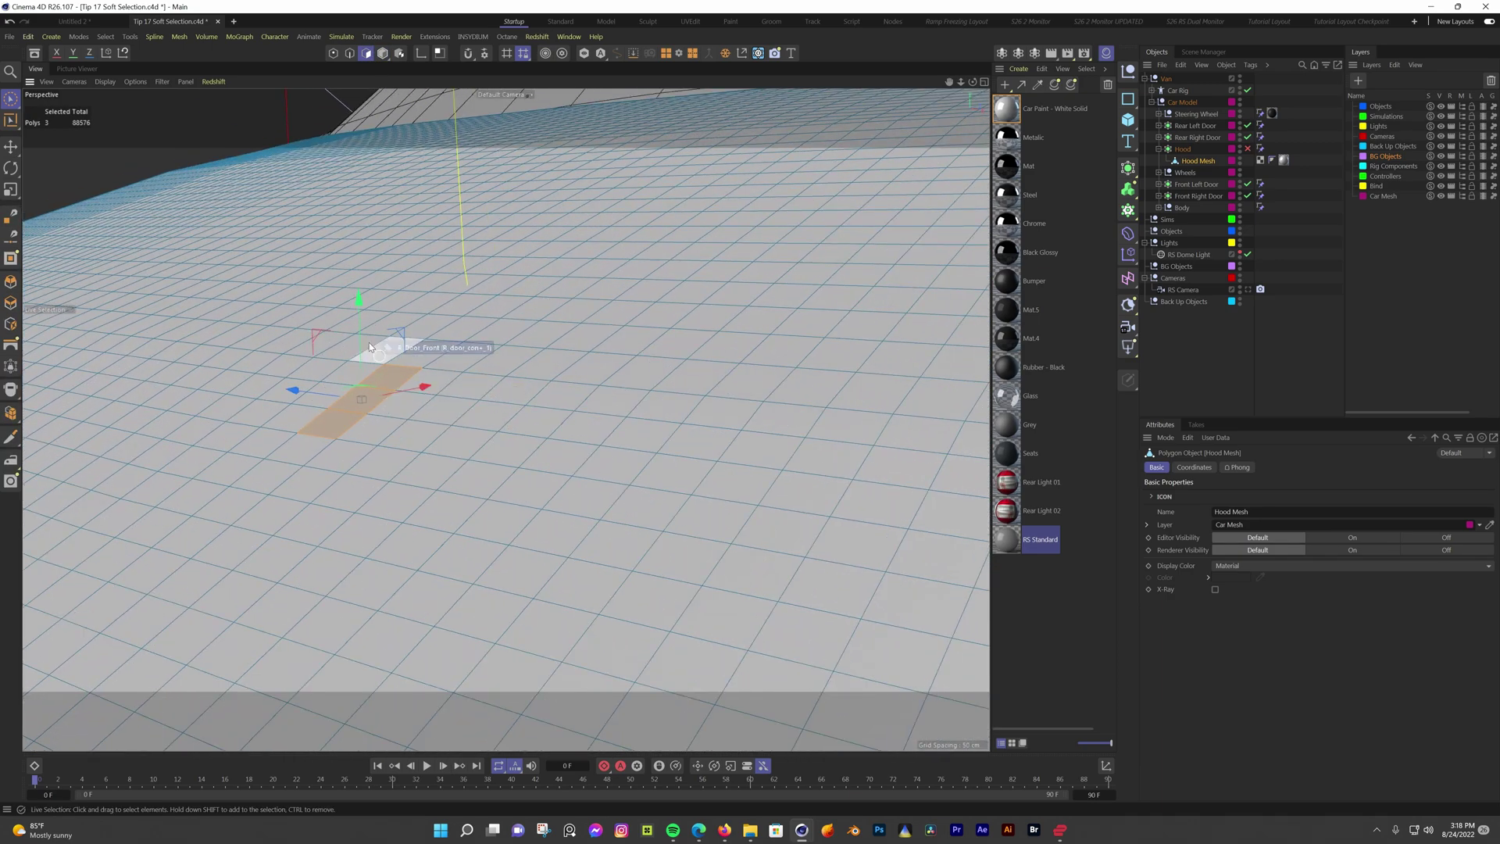
{"action": "left_click_drag", "start_coordinate": [355, 297], "coordinate": [361, 223]}
{"action": "scroll", "coordinate": [405, 447], "scroll_direction": "down", "scroll_amount": 5}
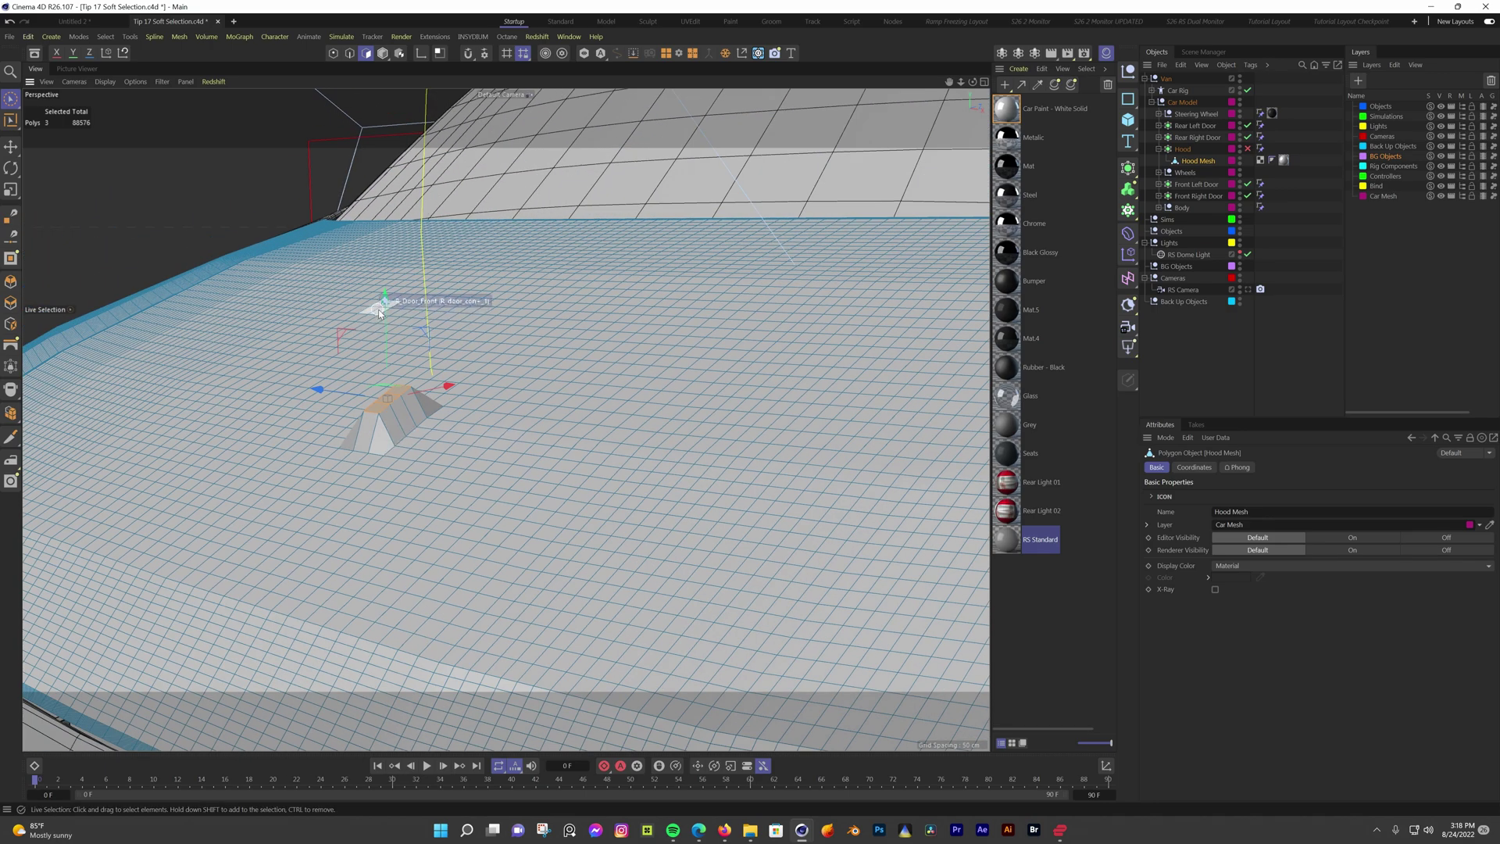
{"action": "left_click_drag", "start_coordinate": [382, 306], "coordinate": [389, 343]}
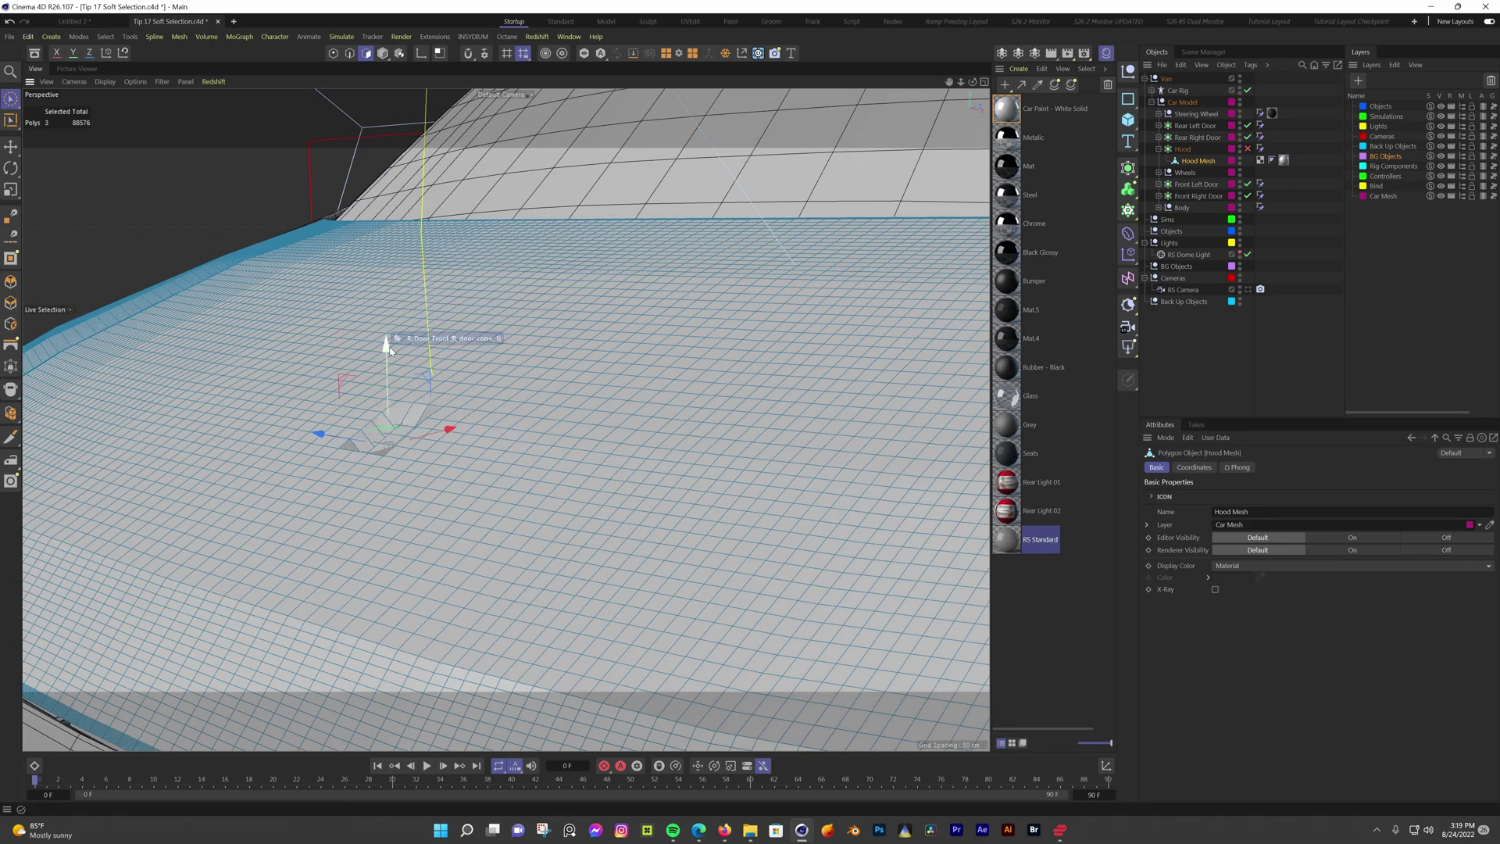
{"action": "key", "text": "ctrl+z"}
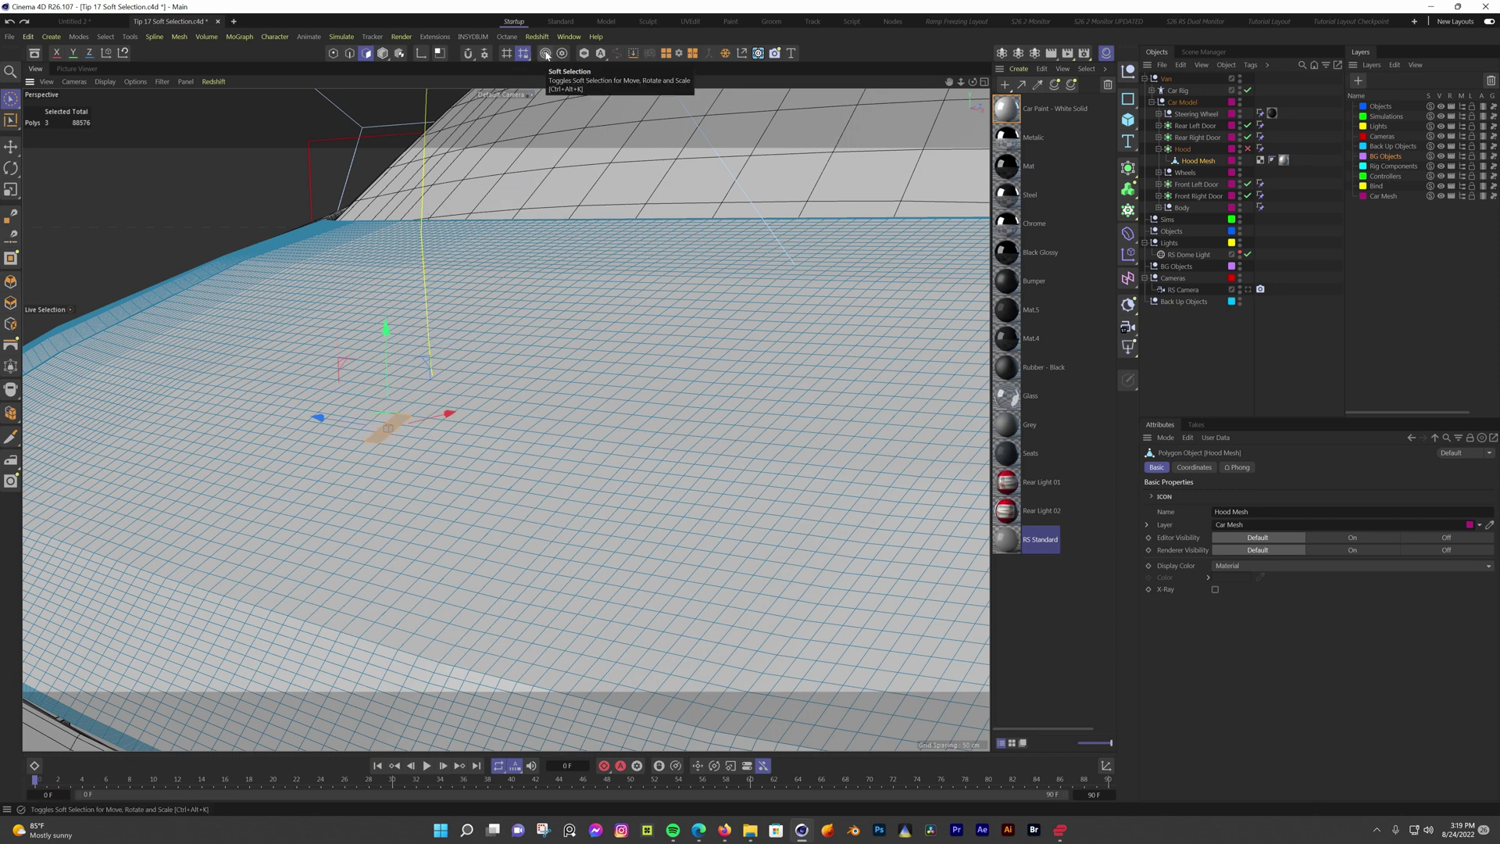
Turn on soft selection with a Bell falloff shape
{"action": "left_click", "coordinate": [560, 53]}
{"action": "left_click", "coordinate": [560, 53]}
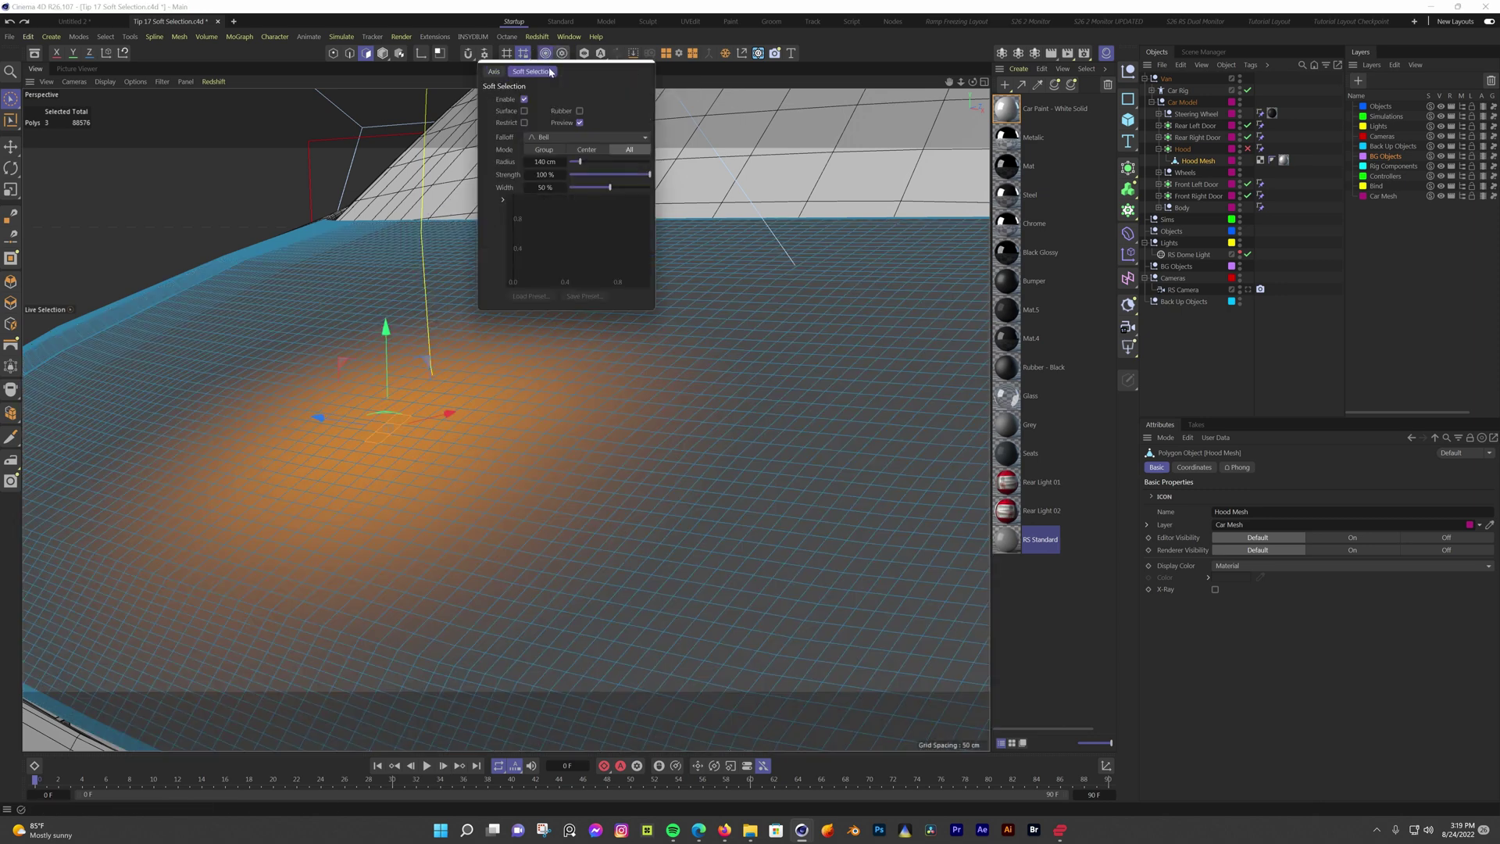
{"action": "left_click", "coordinate": [548, 138]}
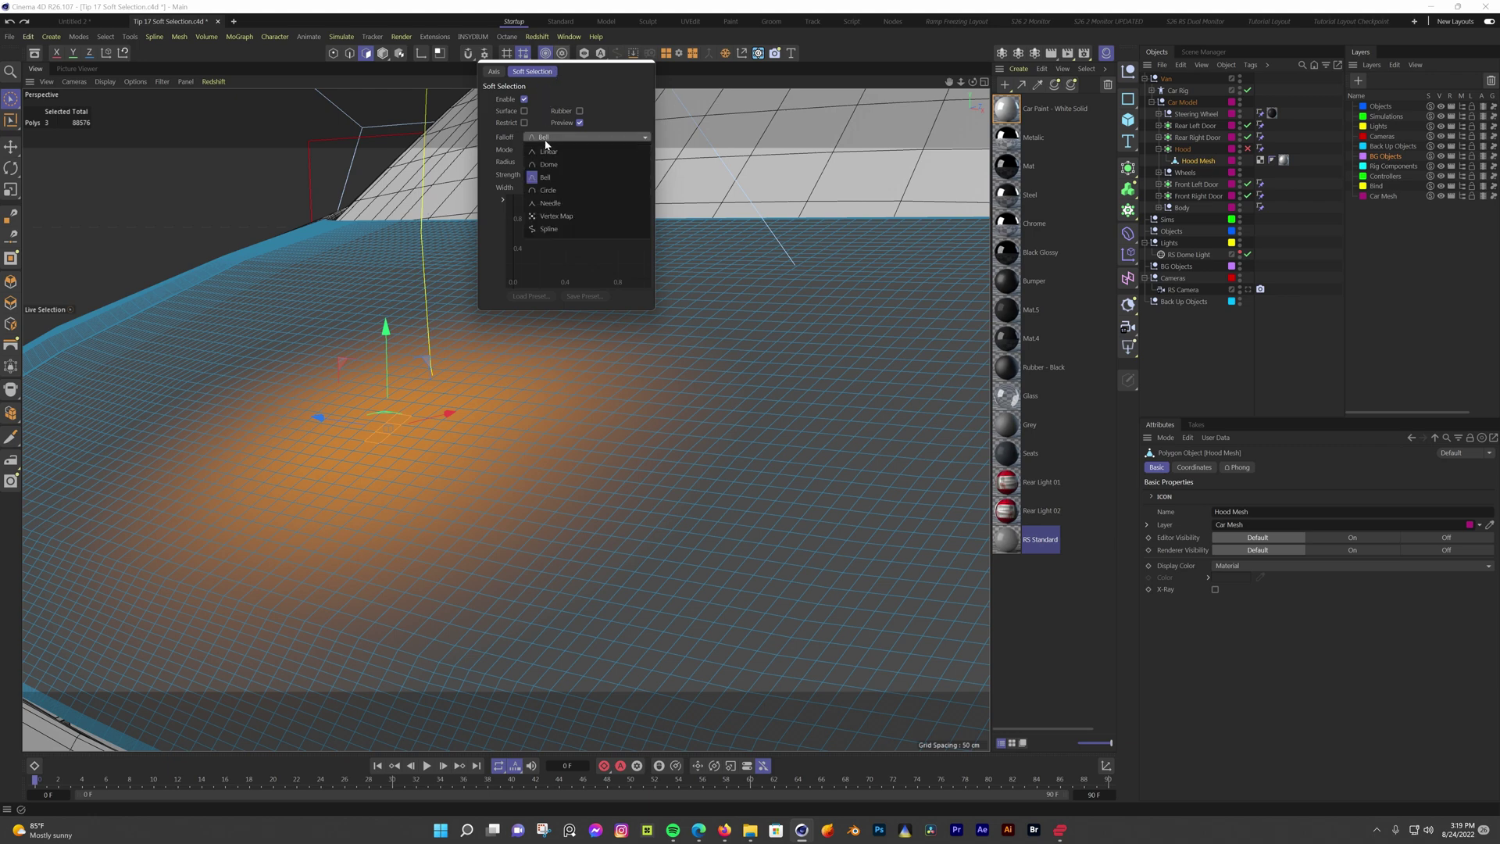
{"action": "left_click", "coordinate": [548, 179]}
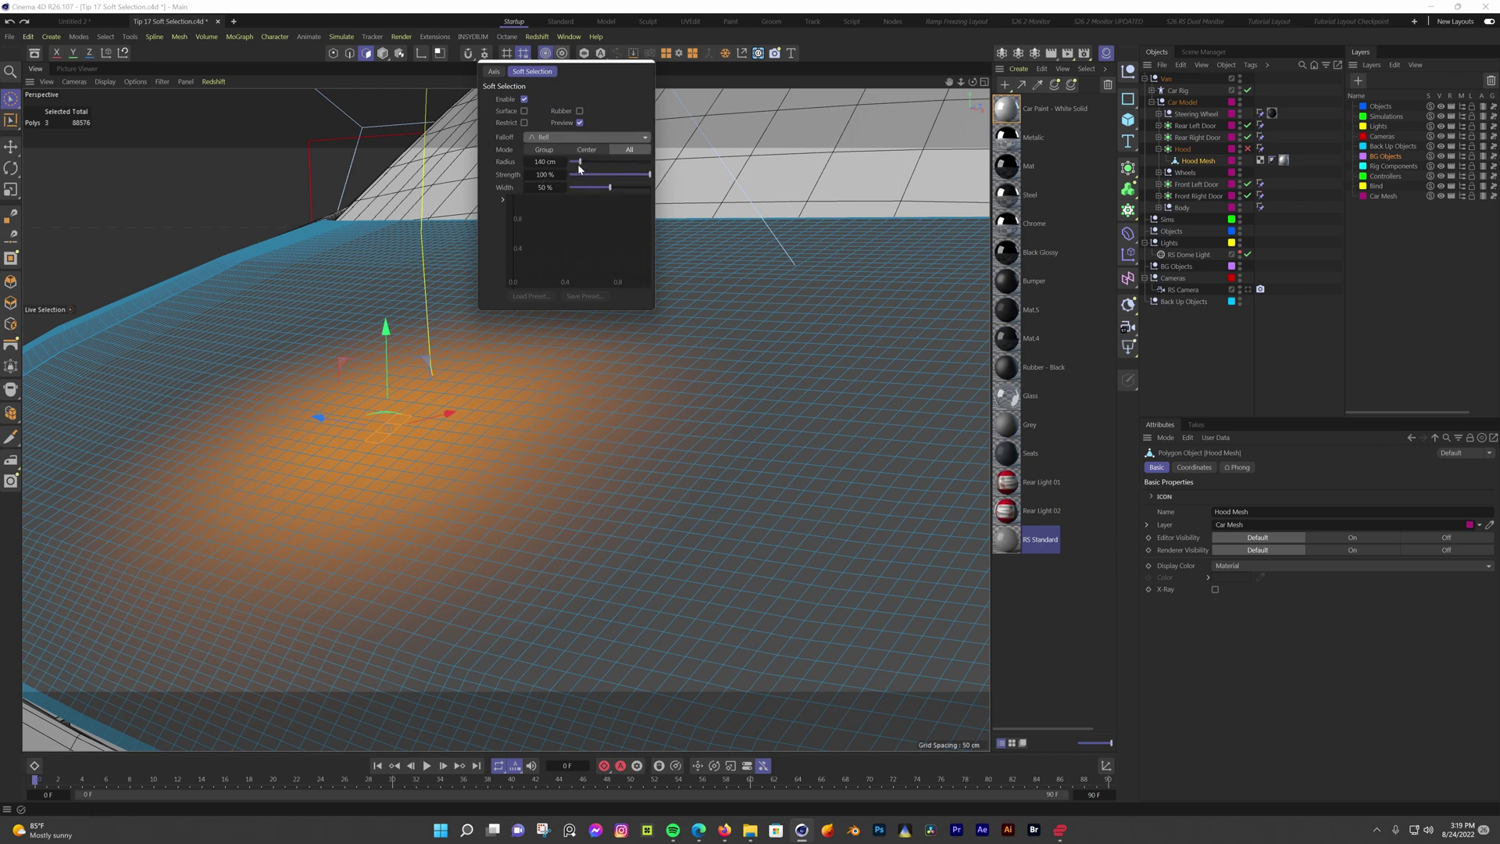
Soft-select small hood polygon patches, then return to Model mode and orbit to inspect the bumps
{"action": "left_click", "coordinate": [668, 382]}
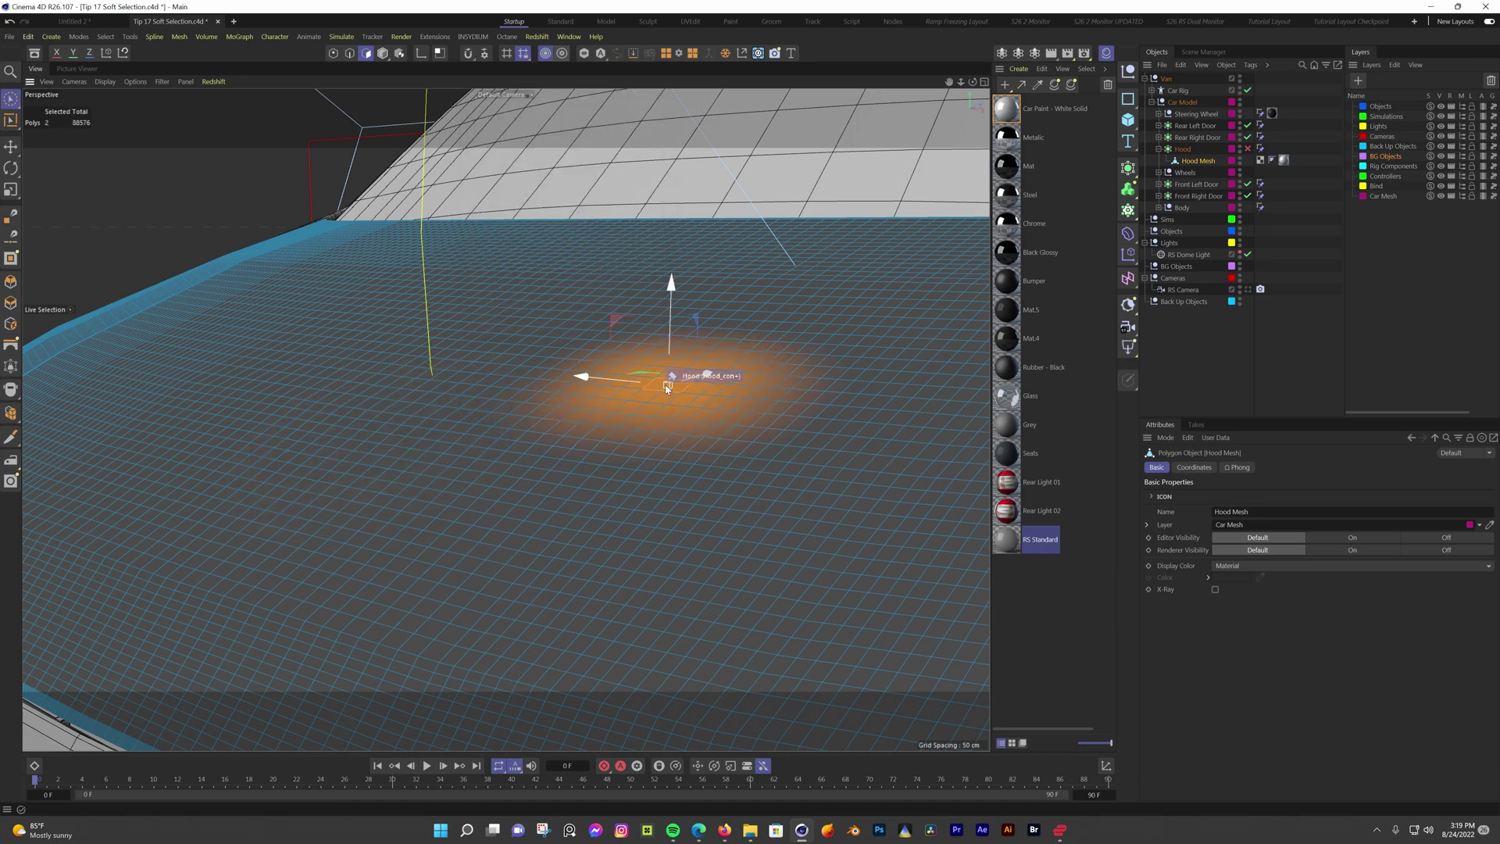
{"action": "scroll", "coordinate": [569, 402], "scroll_direction": "down", "scroll_amount": 5}
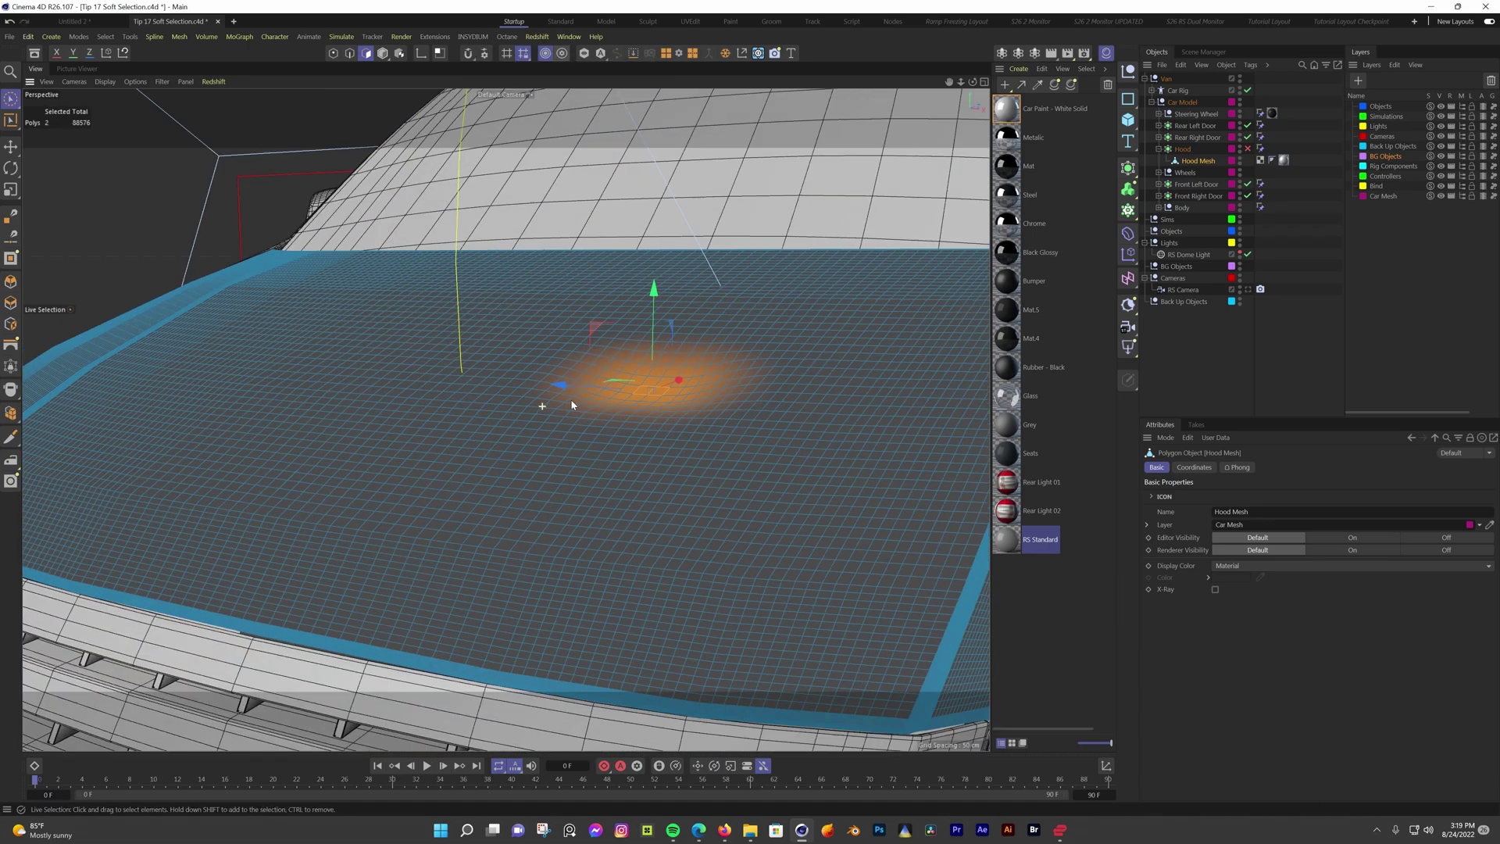
{"action": "left_click", "coordinate": [188, 407]}
{"action": "left_click", "coordinate": [457, 530]}
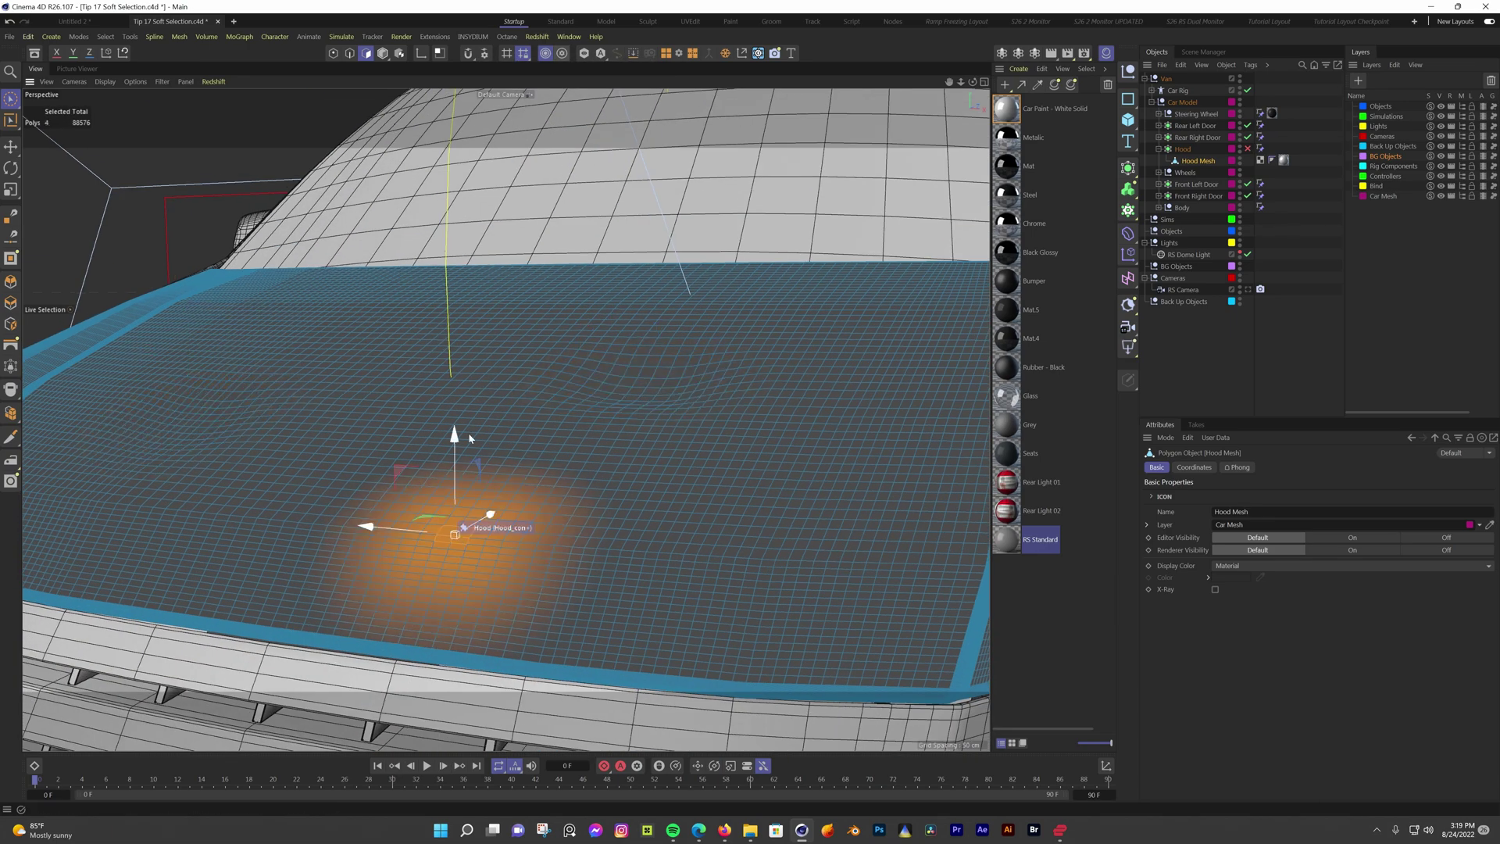
{"action": "left_click", "coordinate": [561, 52]}
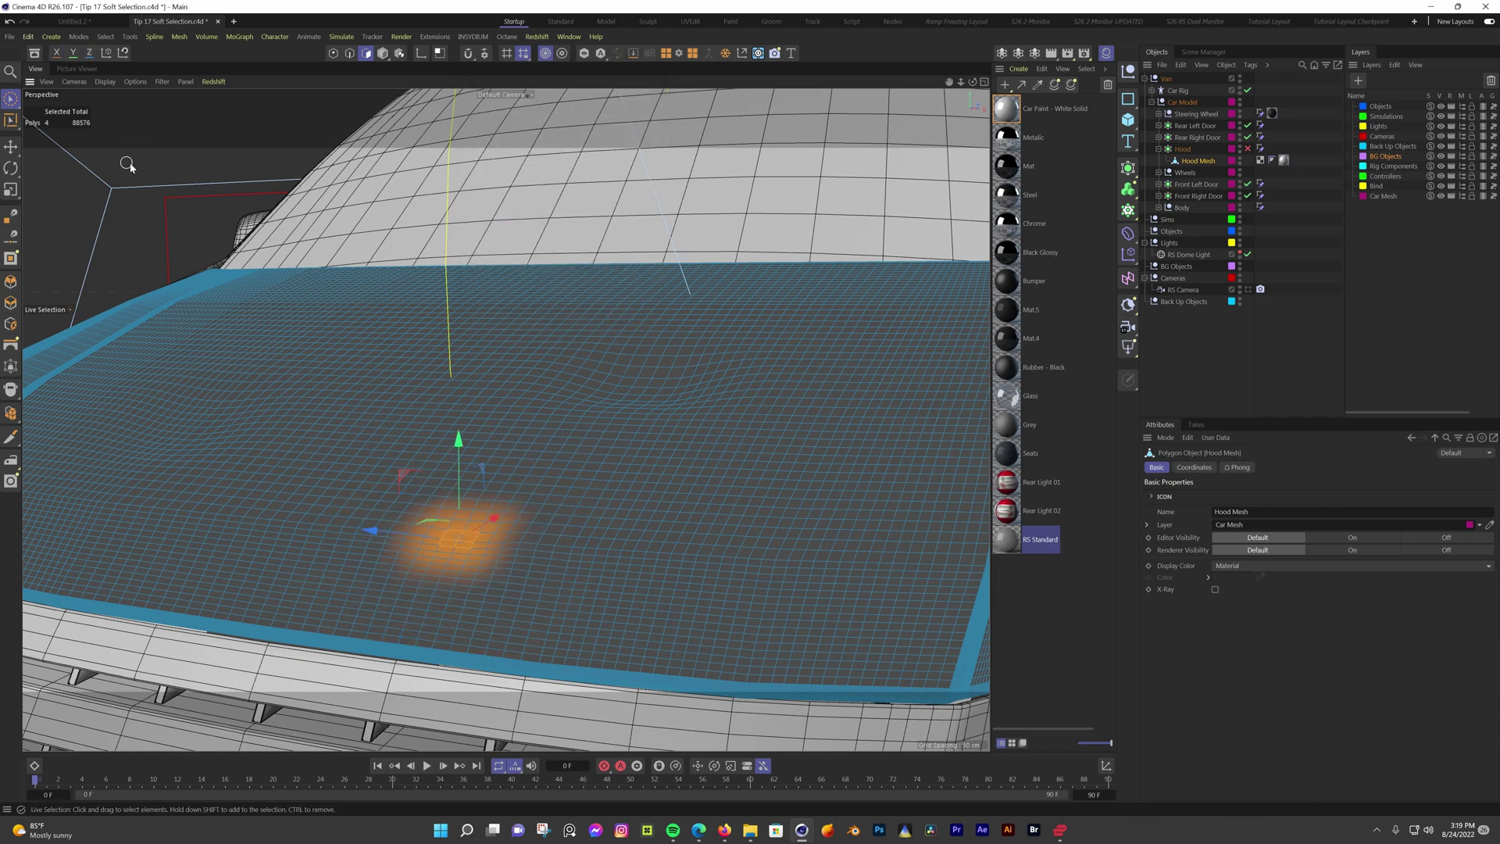
{"action": "left_click", "coordinate": [382, 54]}
{"action": "scroll", "coordinate": [378, 301], "scroll_direction": "down", "scroll_amount": 3}
{"action": "mouse_move", "coordinate": [378, 301]}
{"action": "left_mouse_down", "text": "alt"}
{"action": "mouse_move", "coordinate": [469, 500]}
{"action": "mouse_move", "coordinate": [515, 514]}
{"action": "mouse_move", "coordinate": [612, 486]}
{"action": "mouse_move", "coordinate": [513, 486]}
{"action": "left_mouse_up", "text": "alt"}
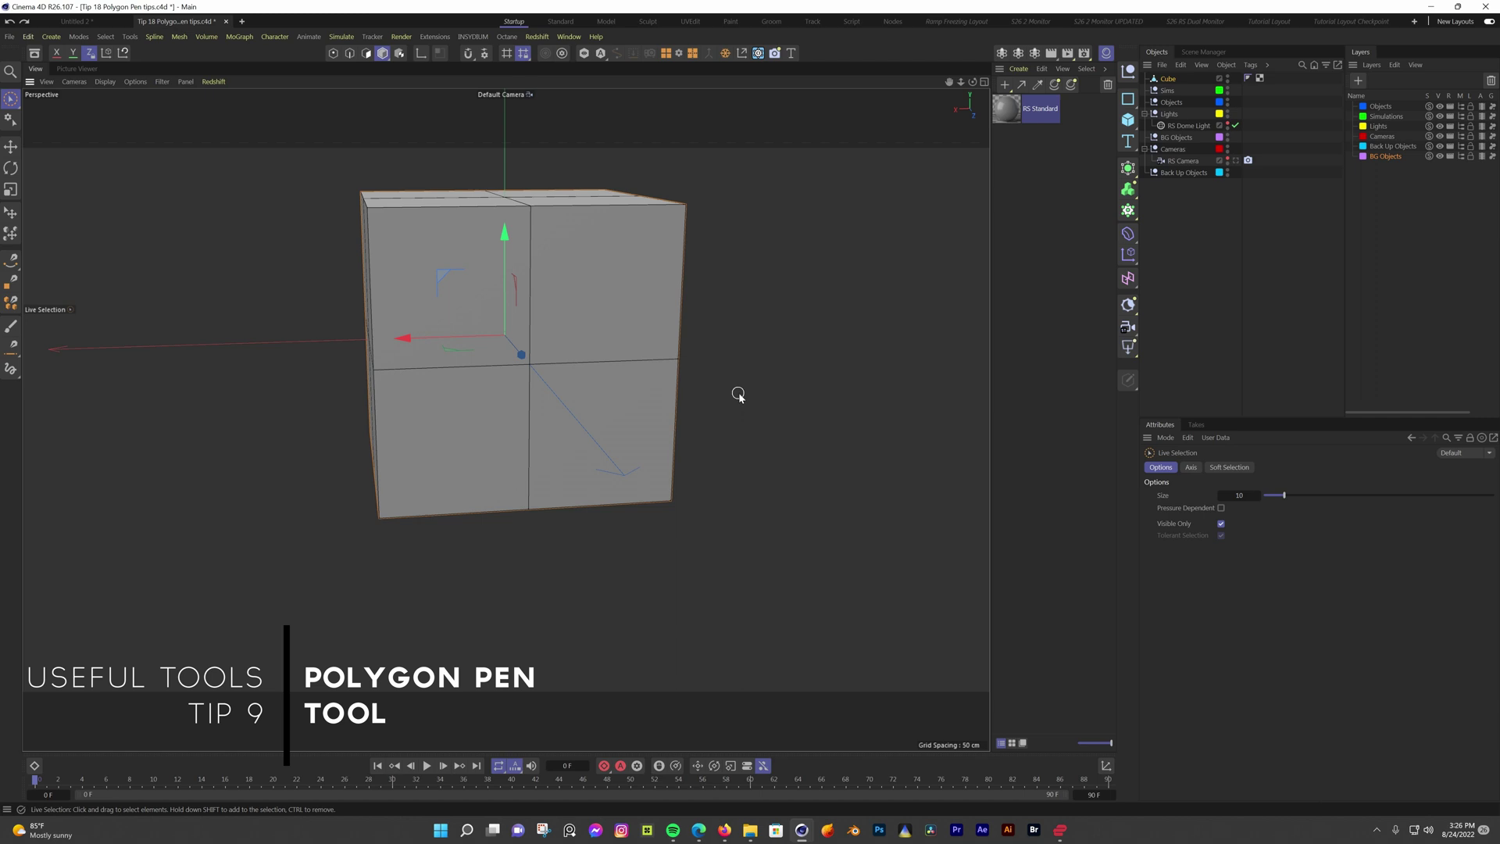
Orbit around the subdivided cube, select Cube, and activate the Polygon Pen in Polygons mode
{"action": "mouse_move", "coordinate": [738, 395]}
{"action": "left_mouse_down", "text": "alt"}
{"action": "mouse_move", "coordinate": [767, 388]}
{"action": "mouse_move", "coordinate": [712, 386]}
{"action": "left_mouse_up", "text": "alt"}
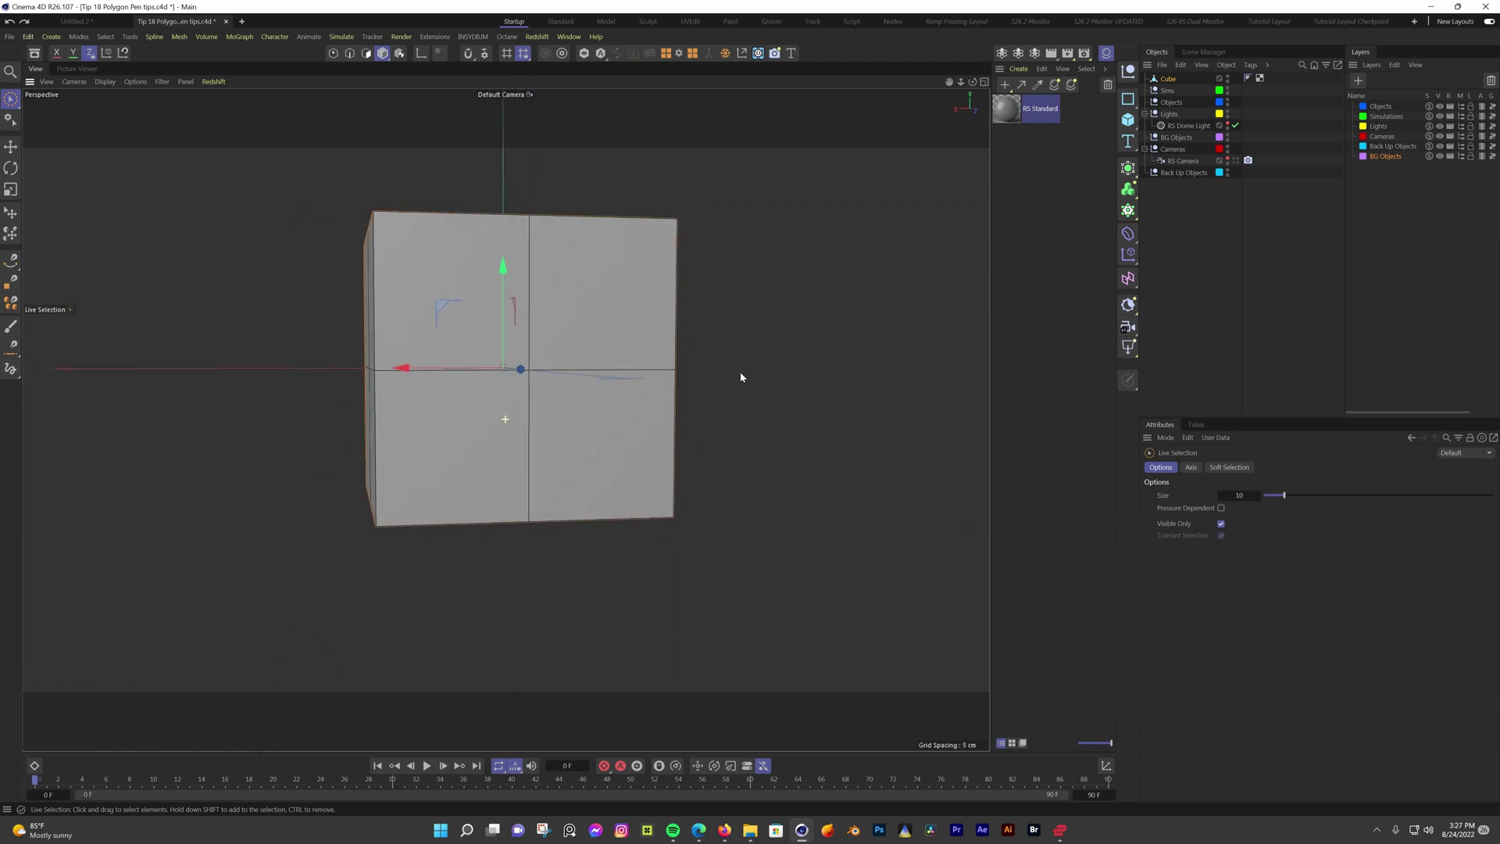
{"action": "left_click_drag", "start_coordinate": [741, 377], "coordinate": [745, 370], "text": "alt"}
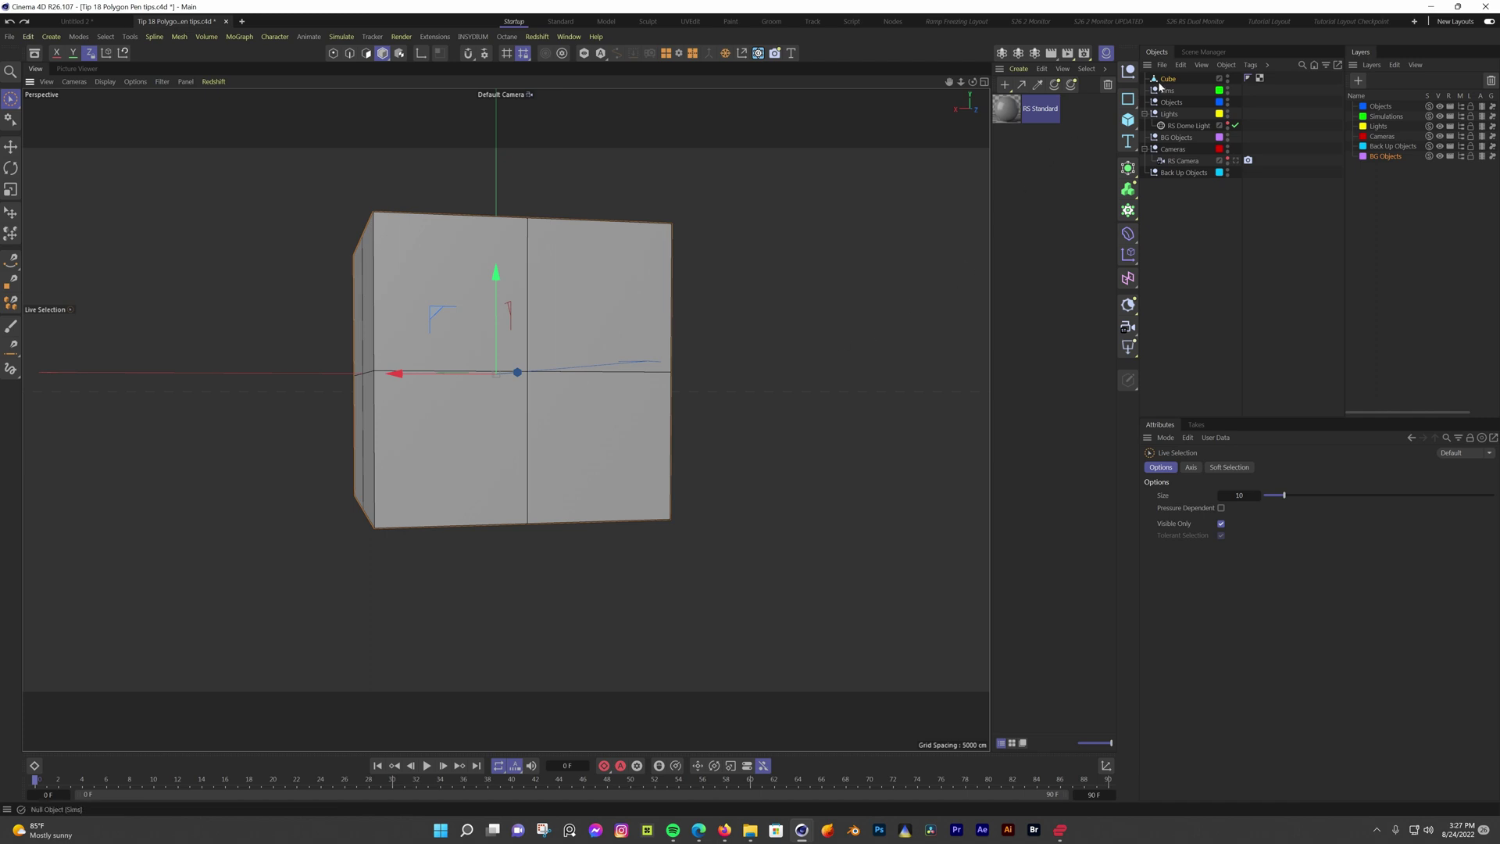
{"action": "left_click", "coordinate": [1164, 79]}
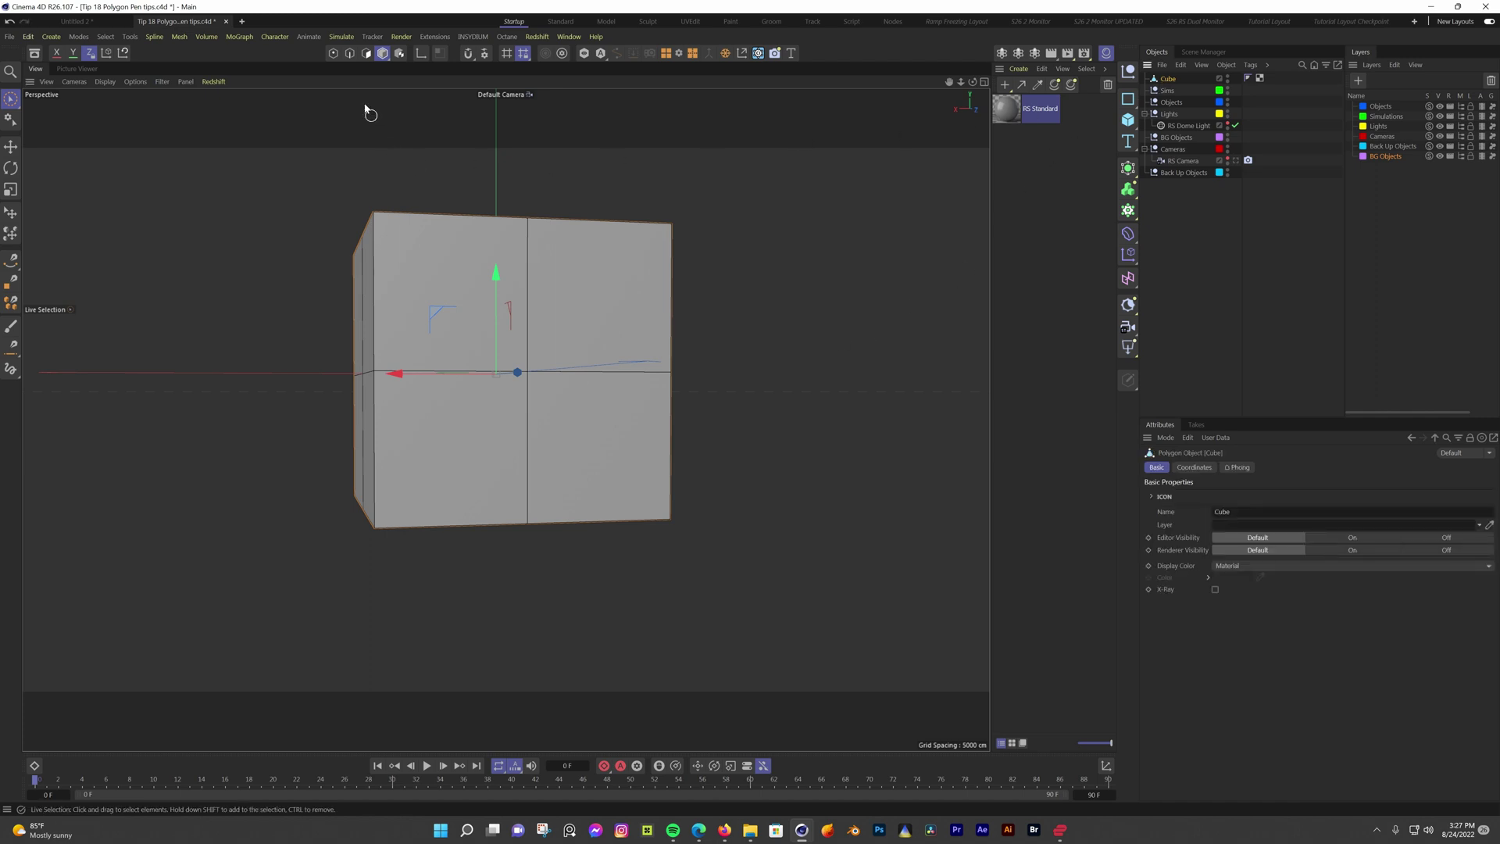
{"action": "left_click", "coordinate": [366, 53]}
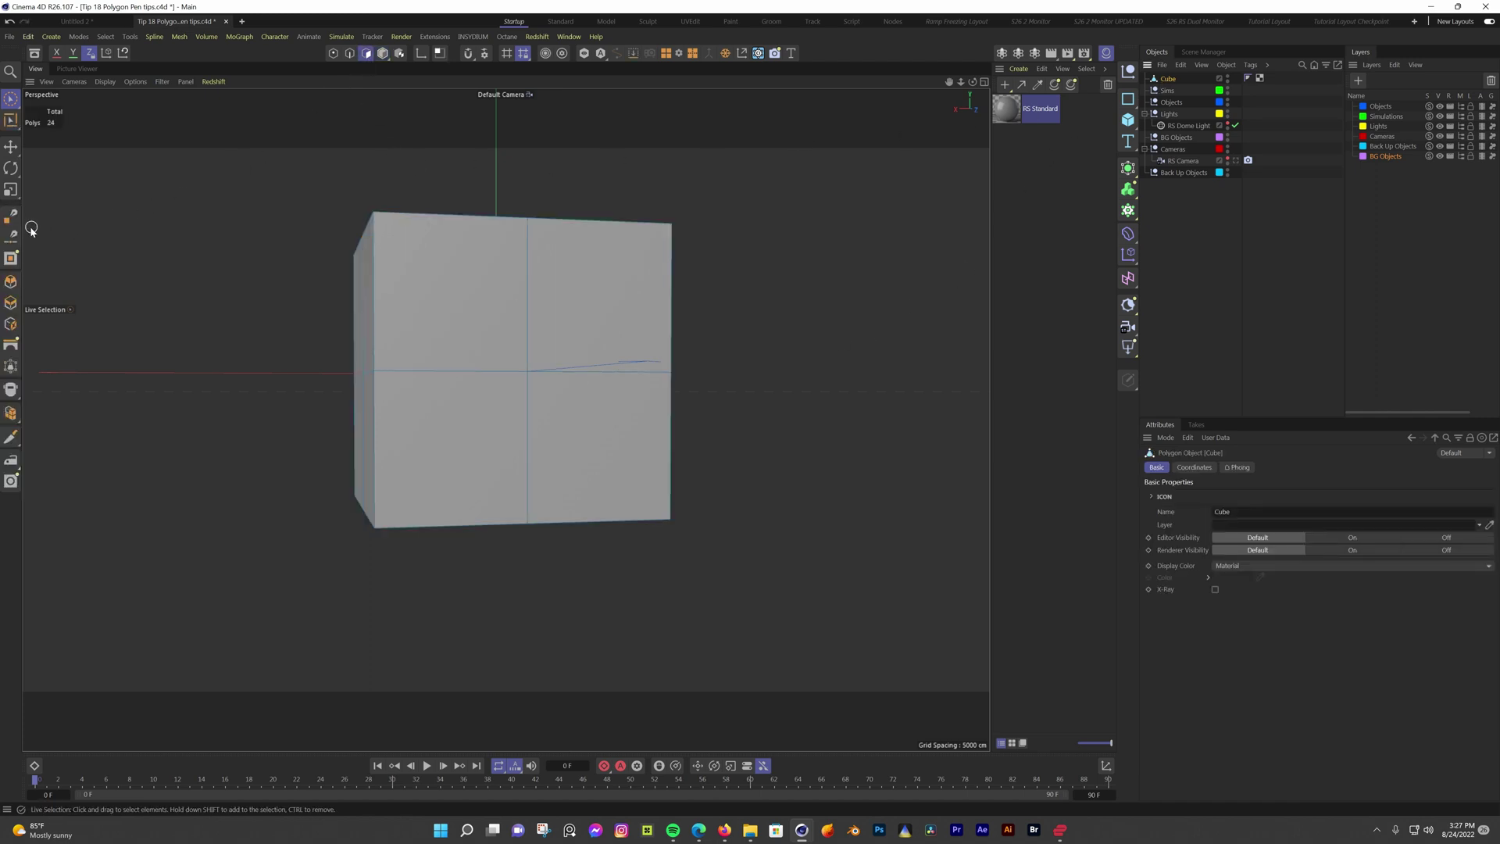
{"action": "left_click", "coordinate": [10, 223]}
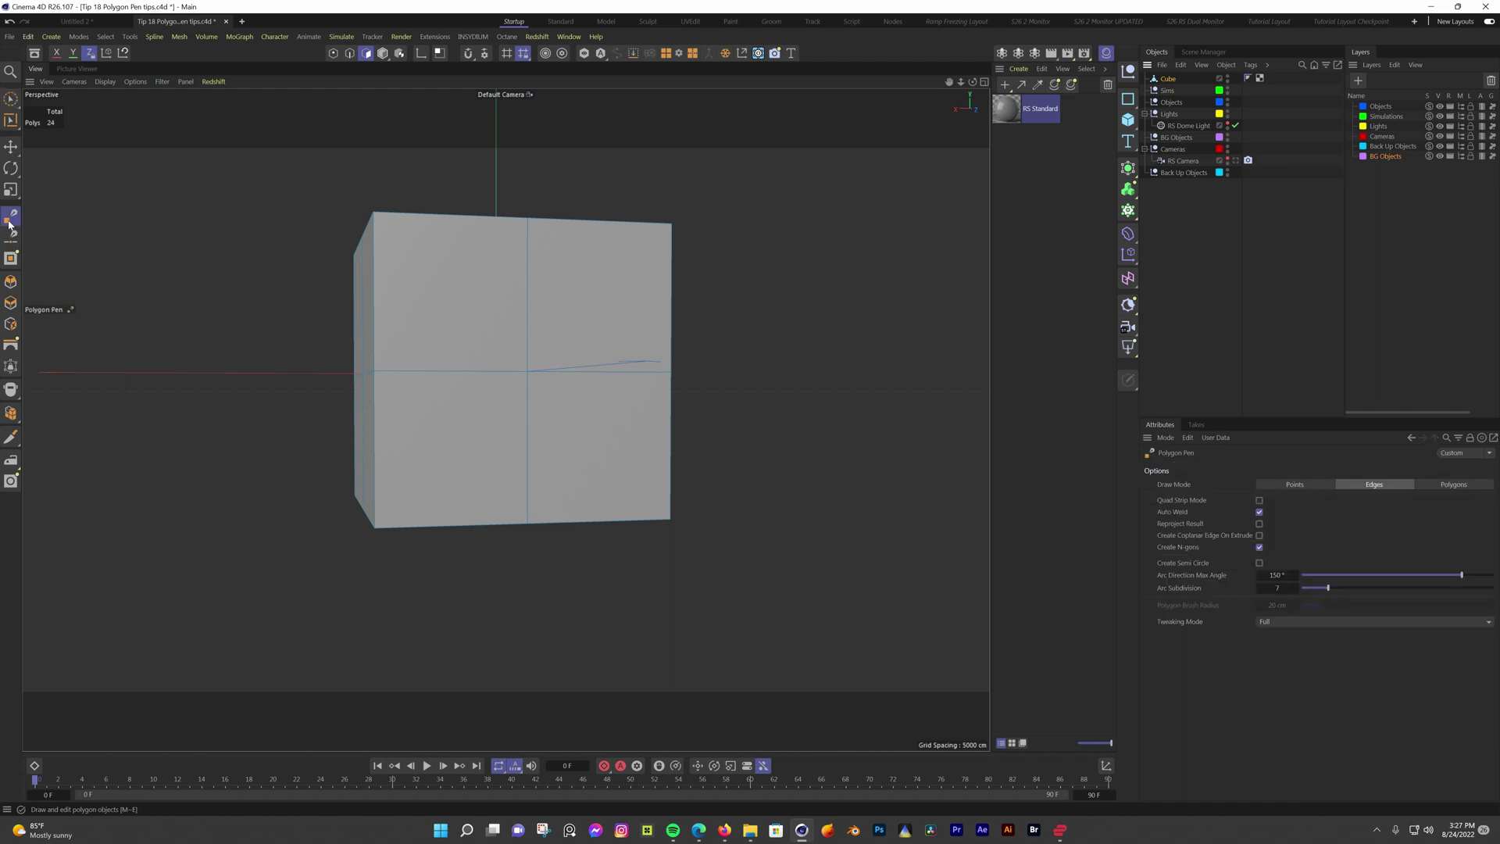
Cut points into the front face's left, centre and lower-left edges, then drag the middle edge upward
{"action": "left_click", "coordinate": [375, 299]}
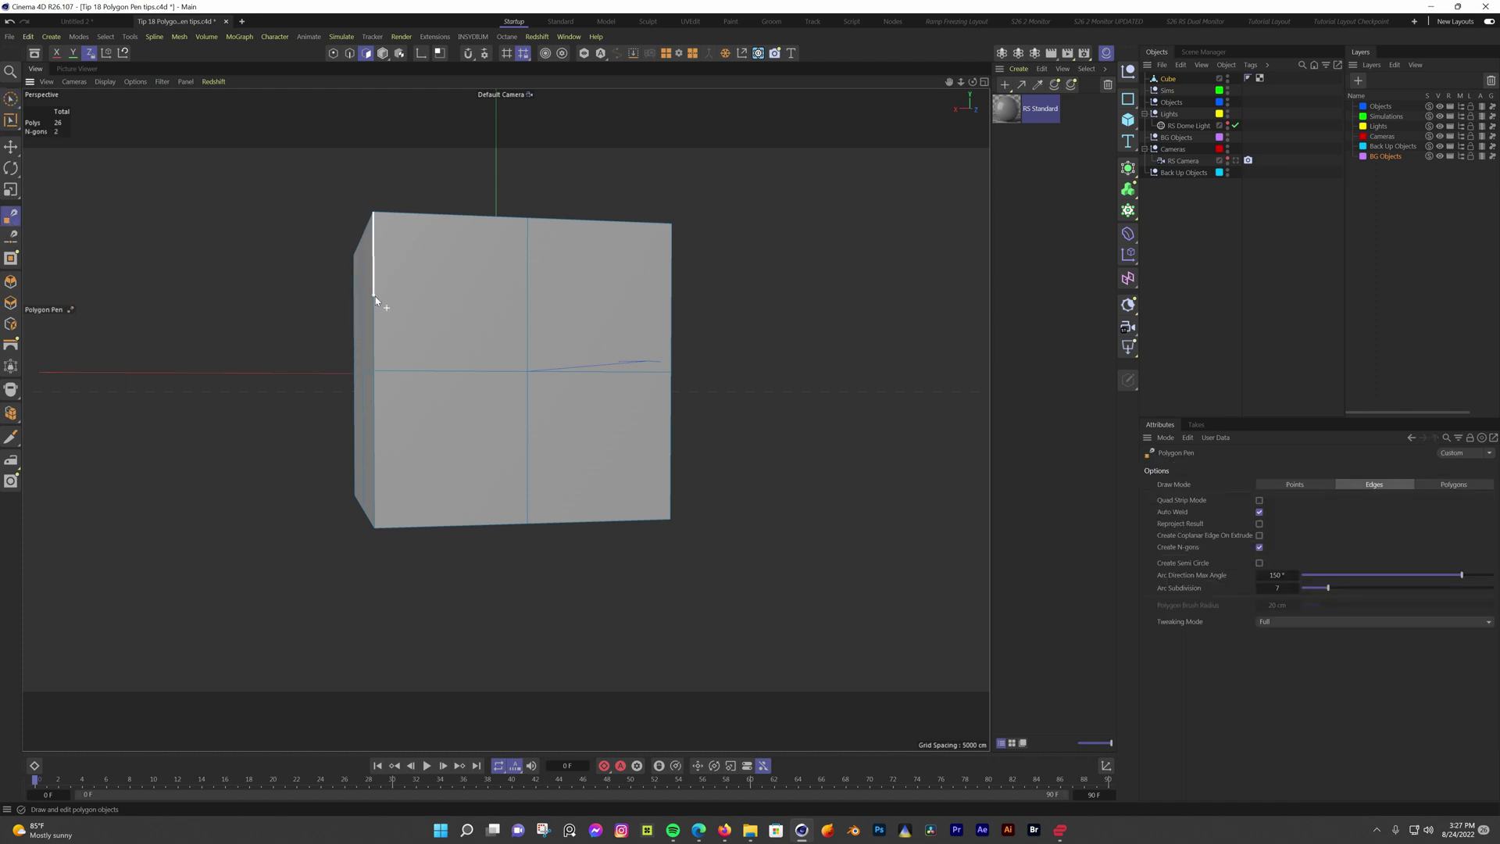
{"action": "left_click", "coordinate": [528, 311]}
{"action": "left_click", "coordinate": [376, 448]}
{"action": "key", "text": "Return"}
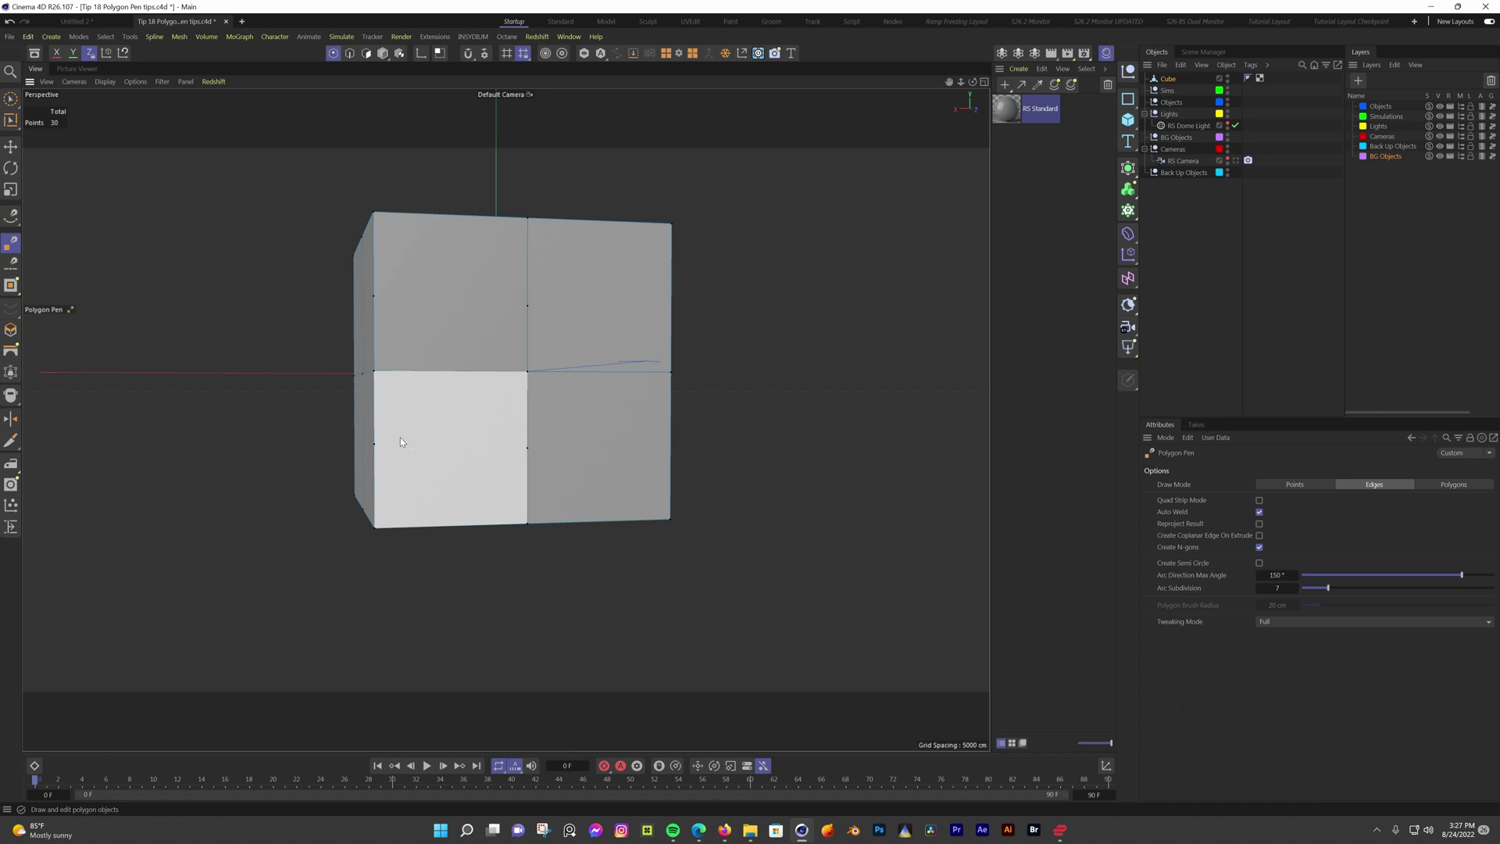
{"action": "key", "text": "Return"}
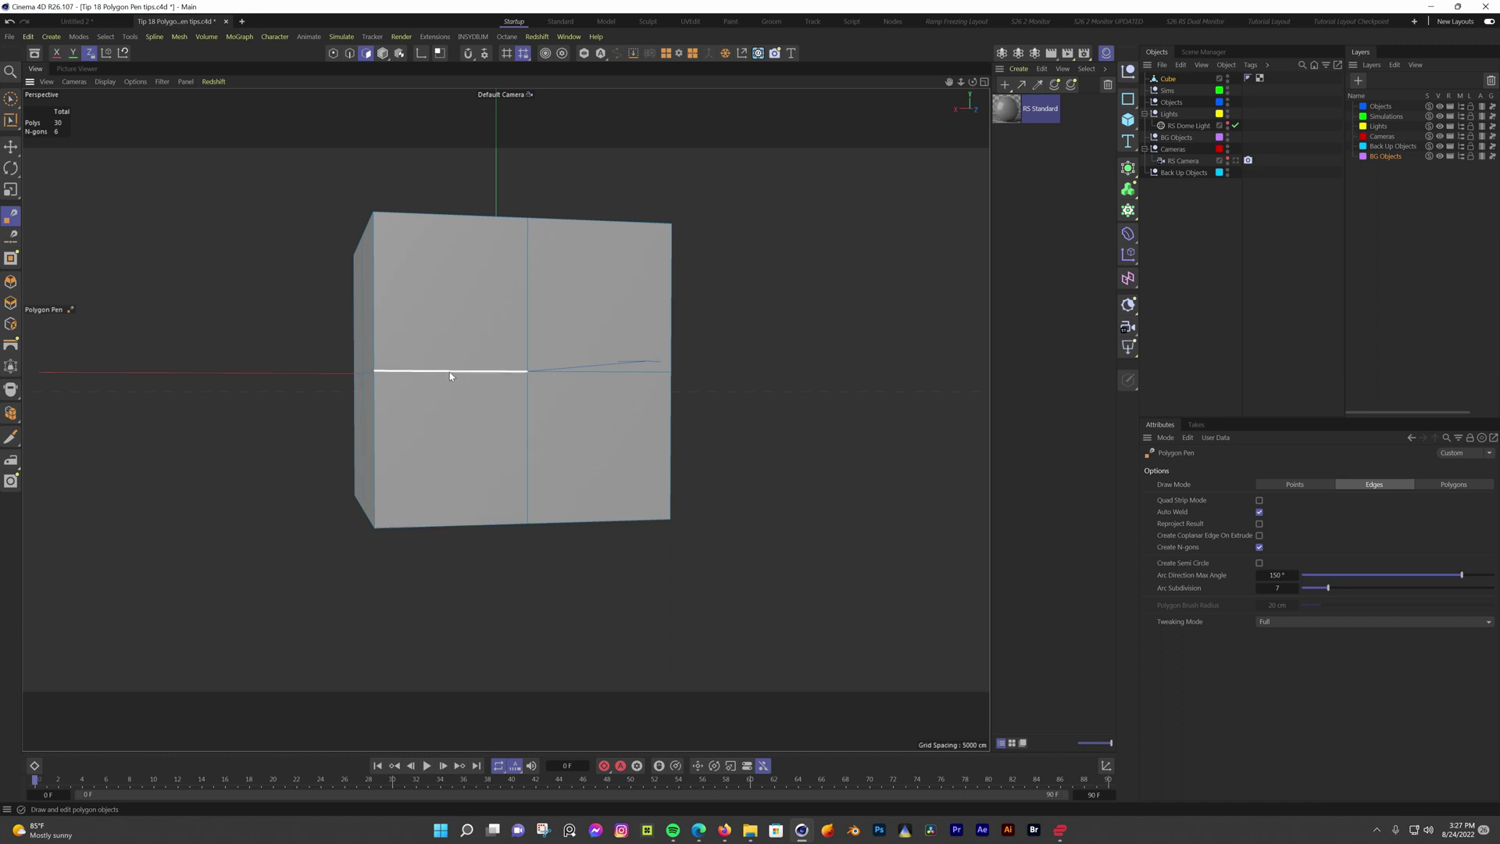
{"action": "left_click_drag", "start_coordinate": [450, 376], "coordinate": [448, 341]}
Lower the Arc Subdivision count and view the curved edge's vertices in Points mode
{"action": "mouse_move", "coordinate": [1340, 587]}
{"action": "left_mouse_down"}
{"action": "mouse_move", "coordinate": [1308, 588]}
{"action": "mouse_move", "coordinate": [1324, 587]}
{"action": "left_mouse_up"}
{"action": "key", "text": "Return"}
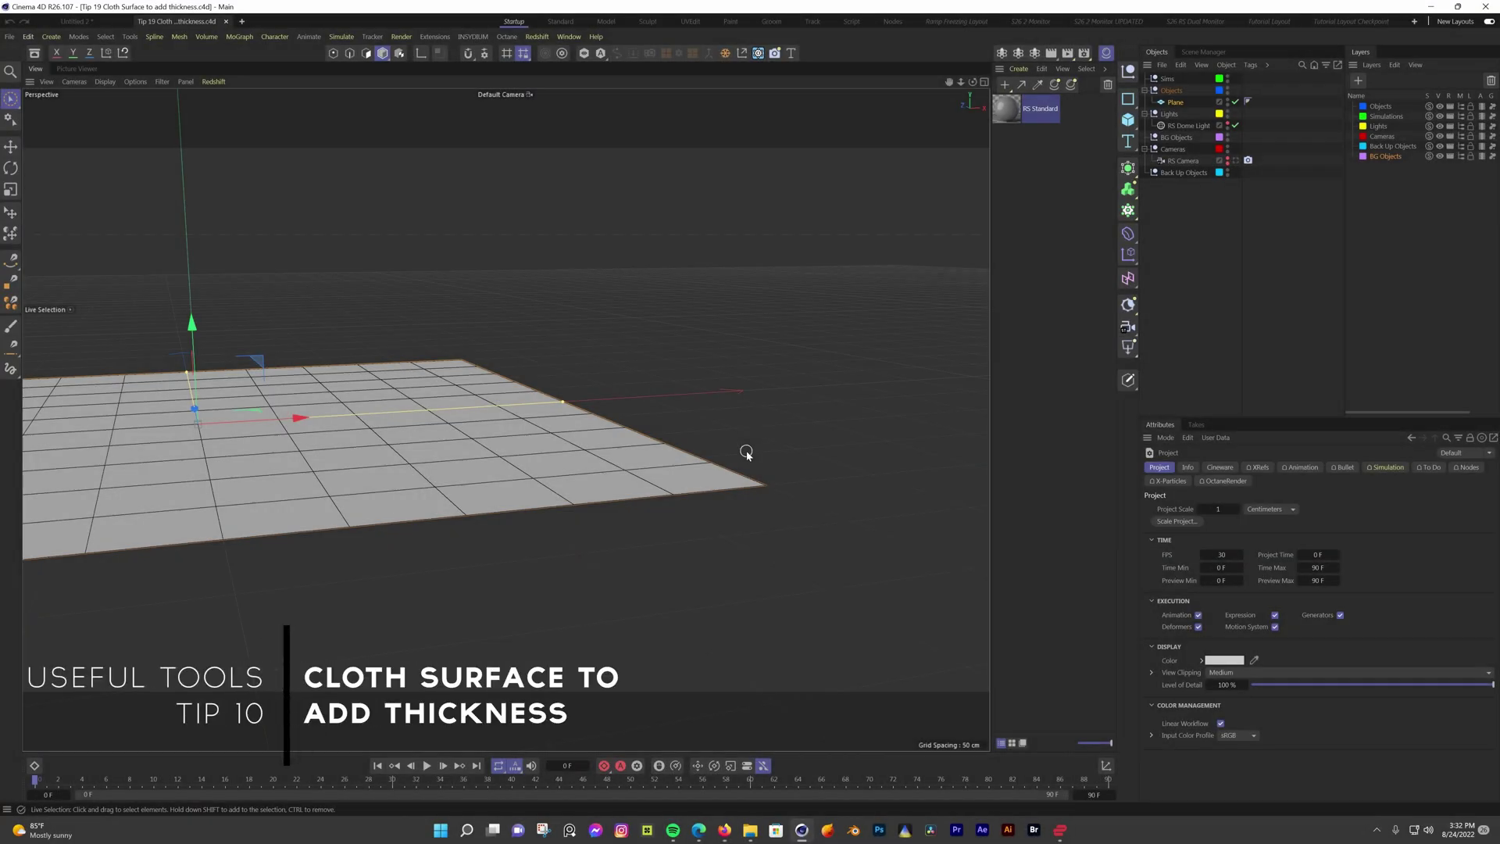
Make the Plane editable, extrude all its polygons into a slab, then undo the extrusion
{"action": "left_click_drag", "start_coordinate": [578, 439], "coordinate": [750, 487], "text": "alt"}
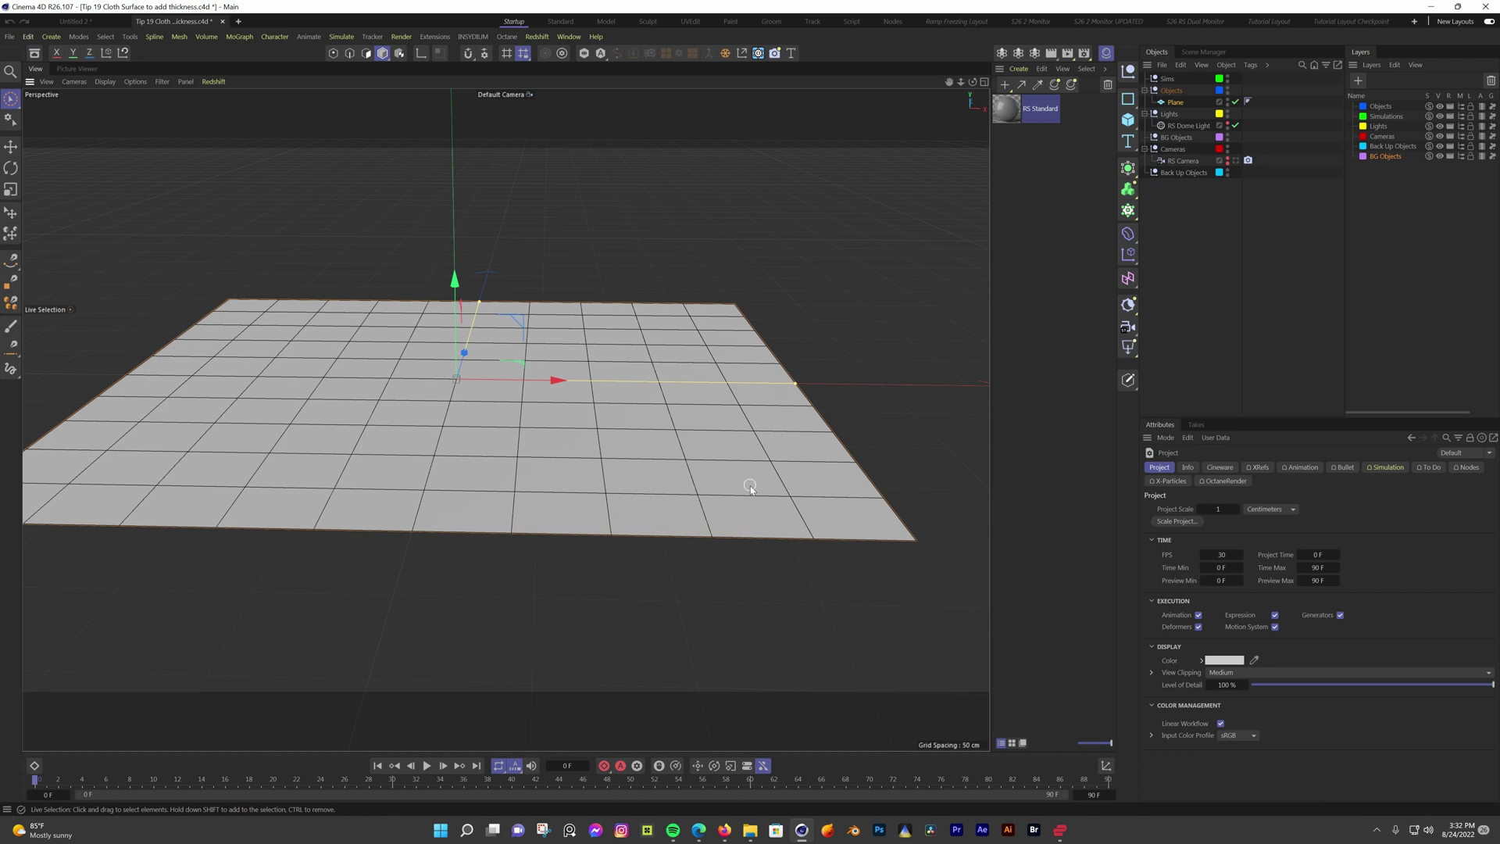
{"action": "left_click", "coordinate": [750, 487]}
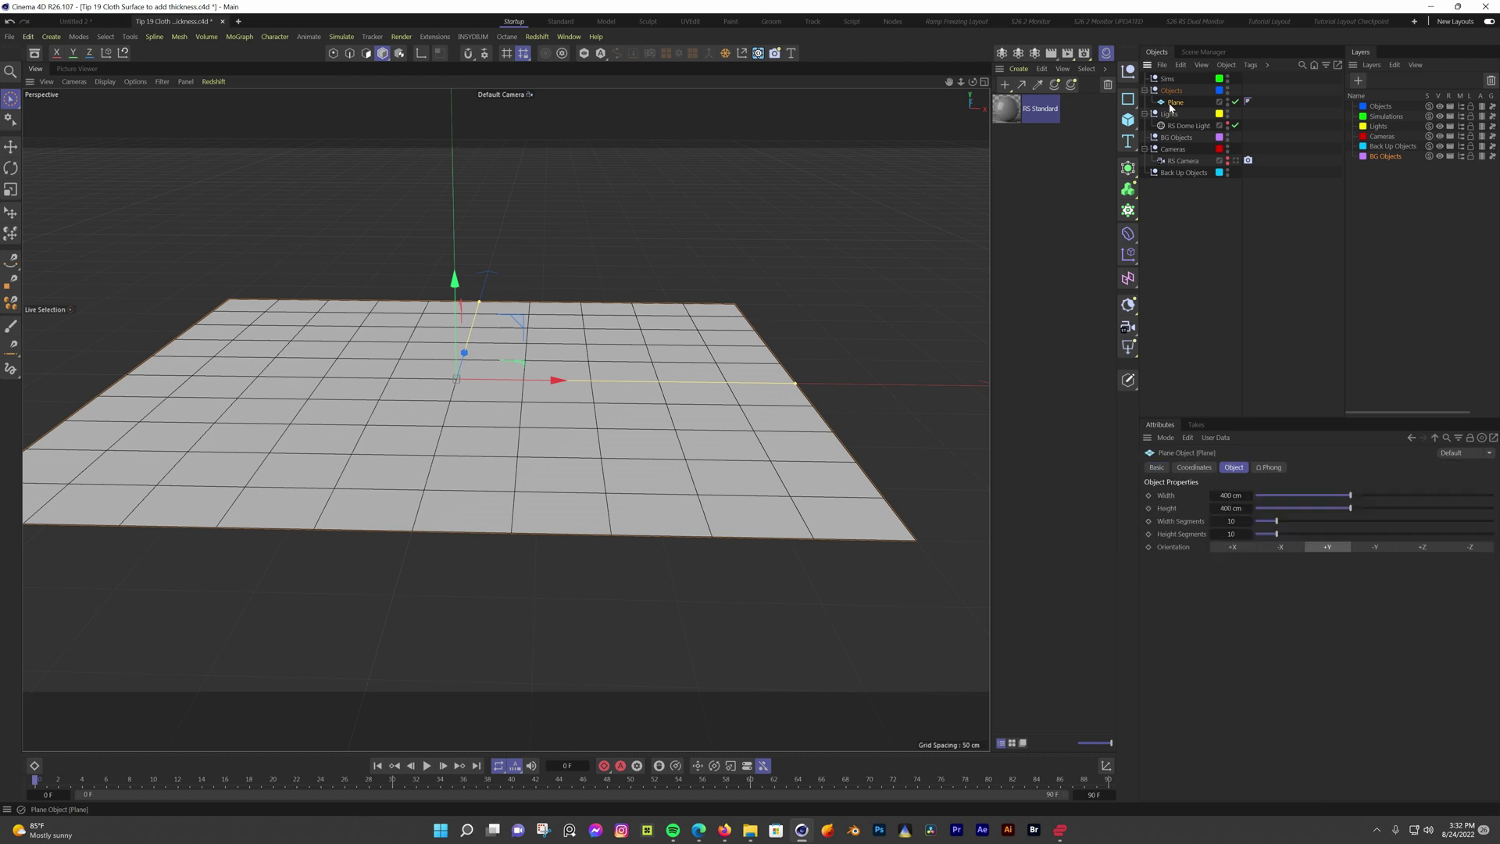
{"action": "key", "text": "c"}
{"action": "left_click", "coordinate": [367, 52]}
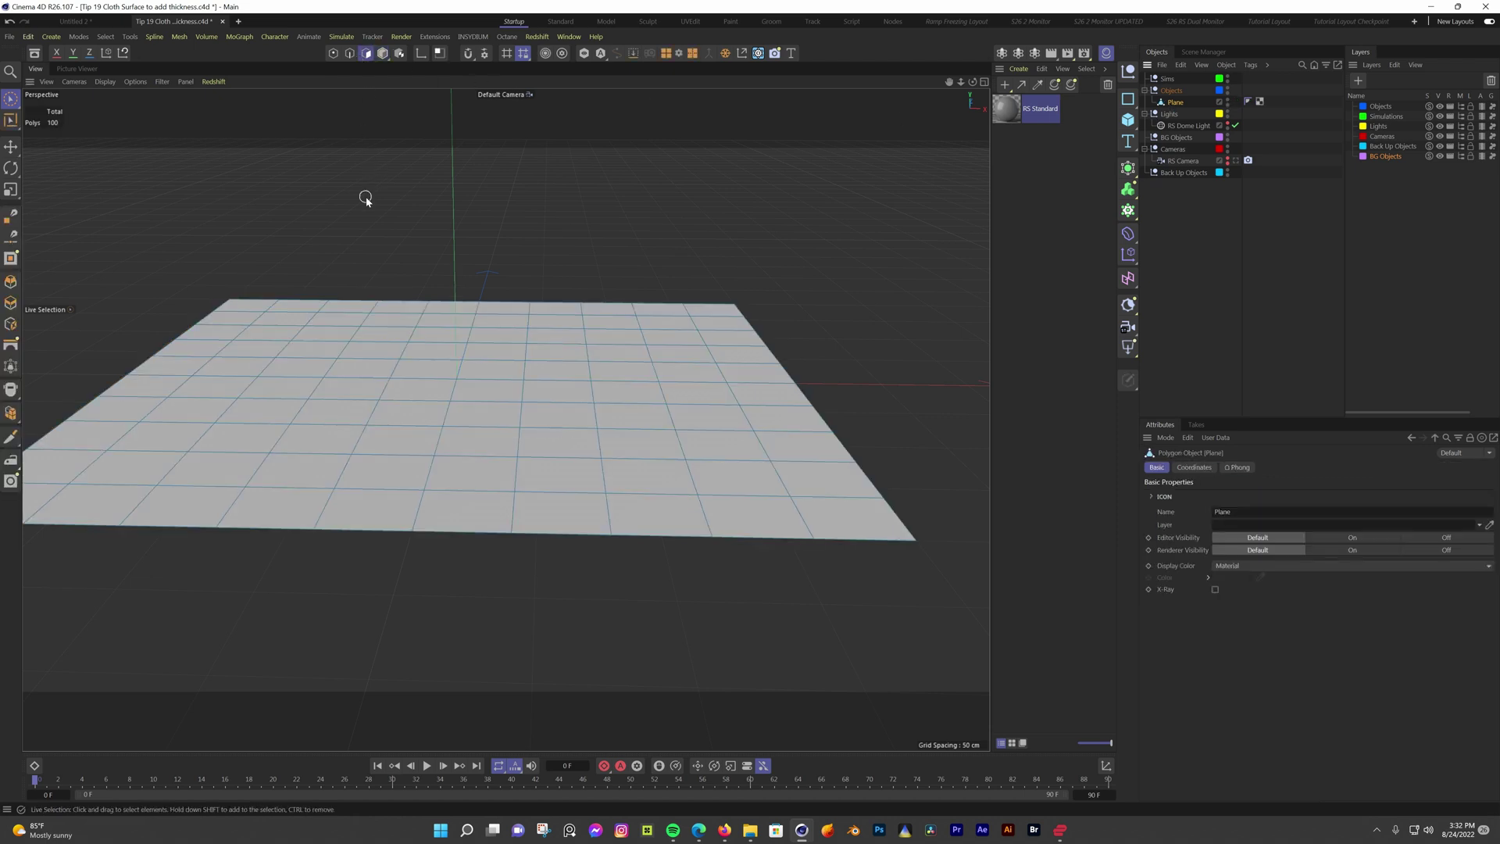
{"action": "key", "text": "ctrl+a"}
{"action": "key", "text": "d"}
{"action": "left_click_drag", "start_coordinate": [371, 202], "coordinate": [500, 219]}
{"action": "key", "text": "ctrl+z"}
{"action": "key", "text": "ctrl+z"}
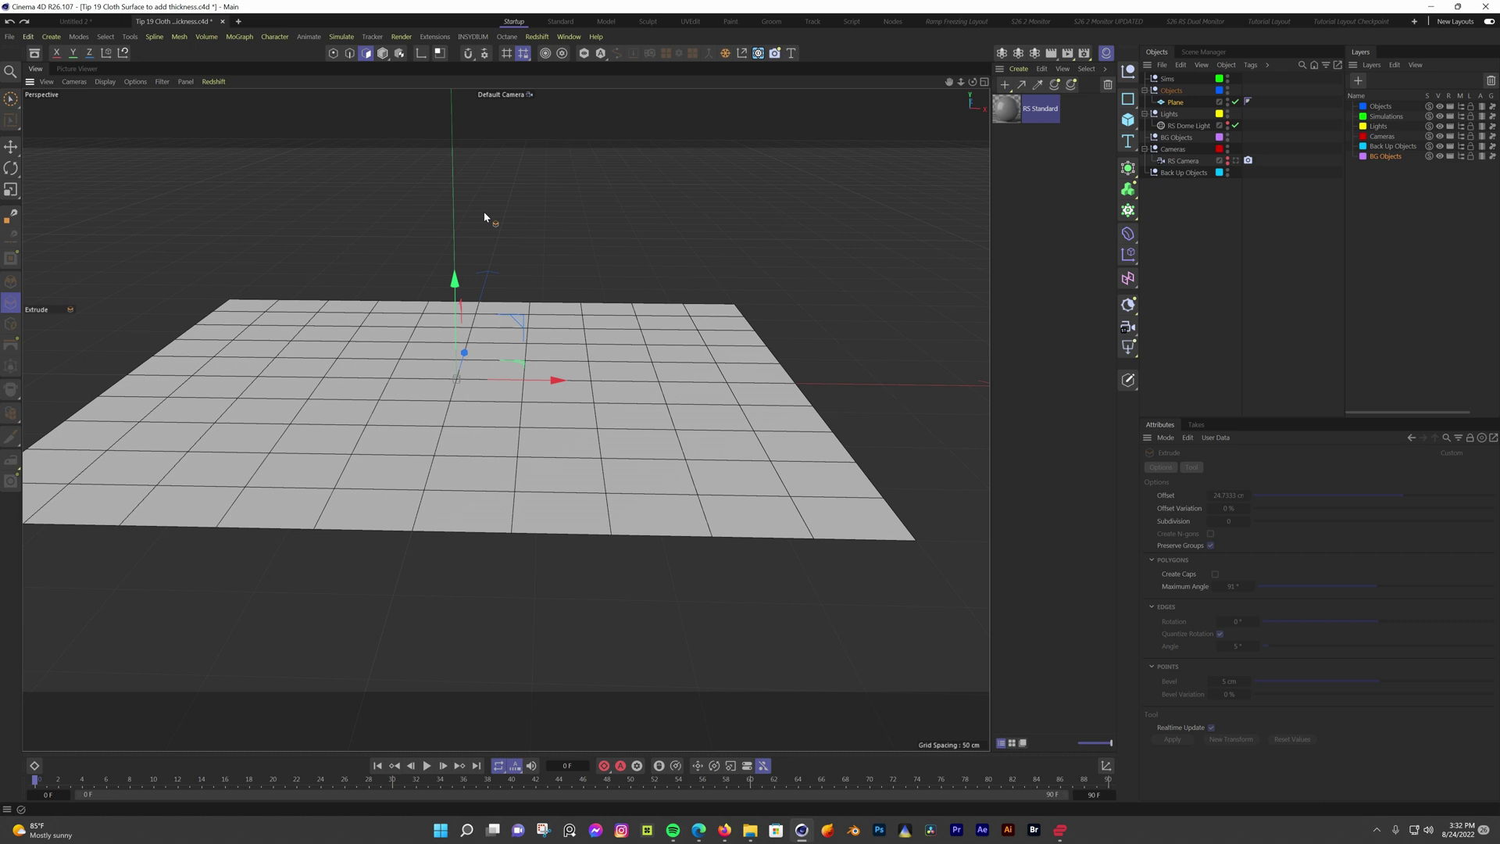
Wrap the Plane in a Cloth Surface, raise its Thickness, and set segments to 7 by 27
{"action": "key", "text": "e"}
{"action": "left_click", "coordinate": [1183, 102]}
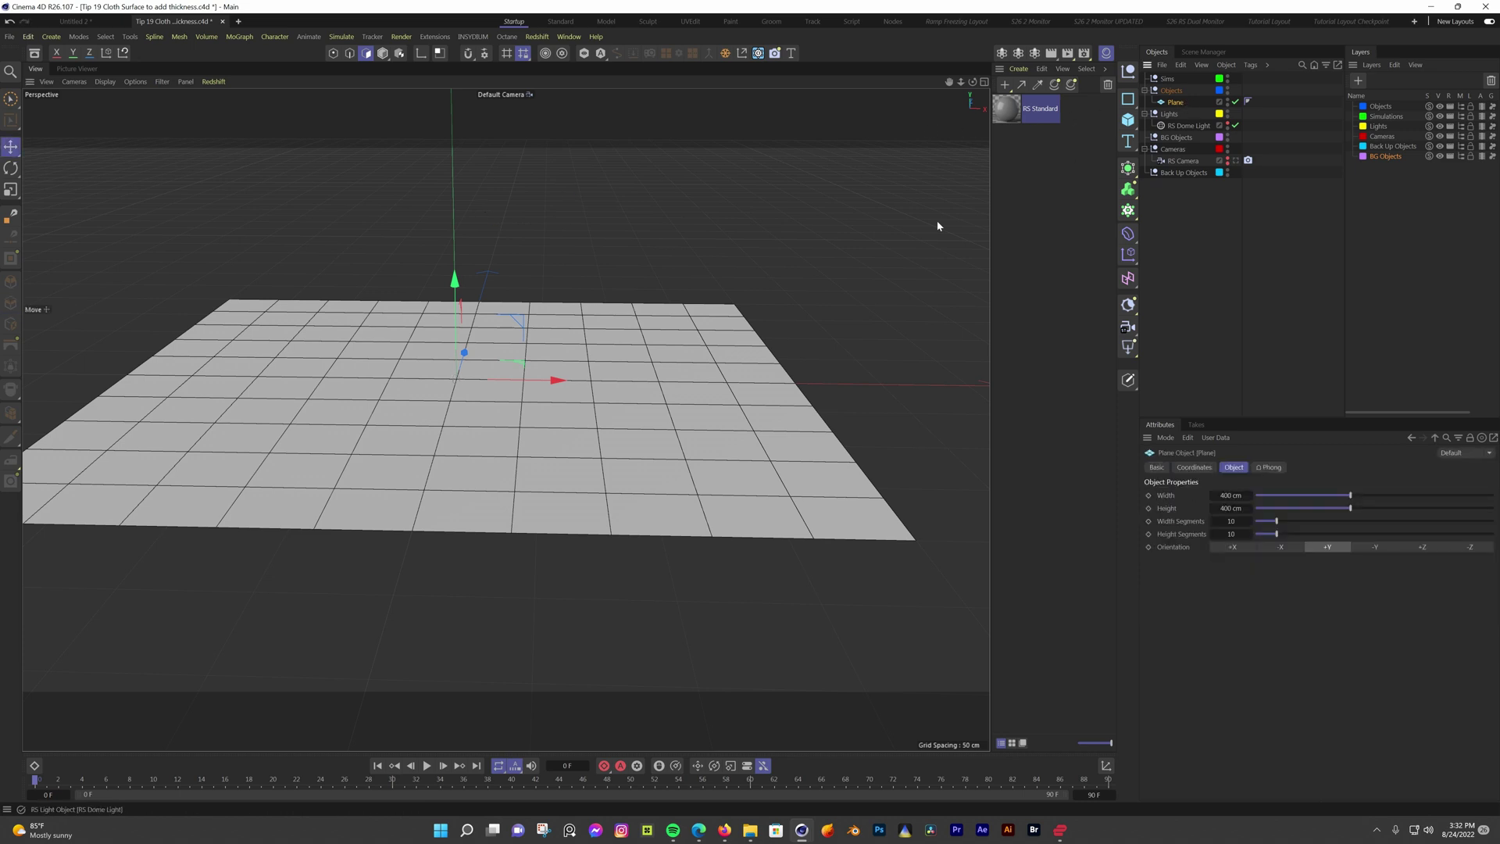
{"action": "key", "text": "shift+c"}
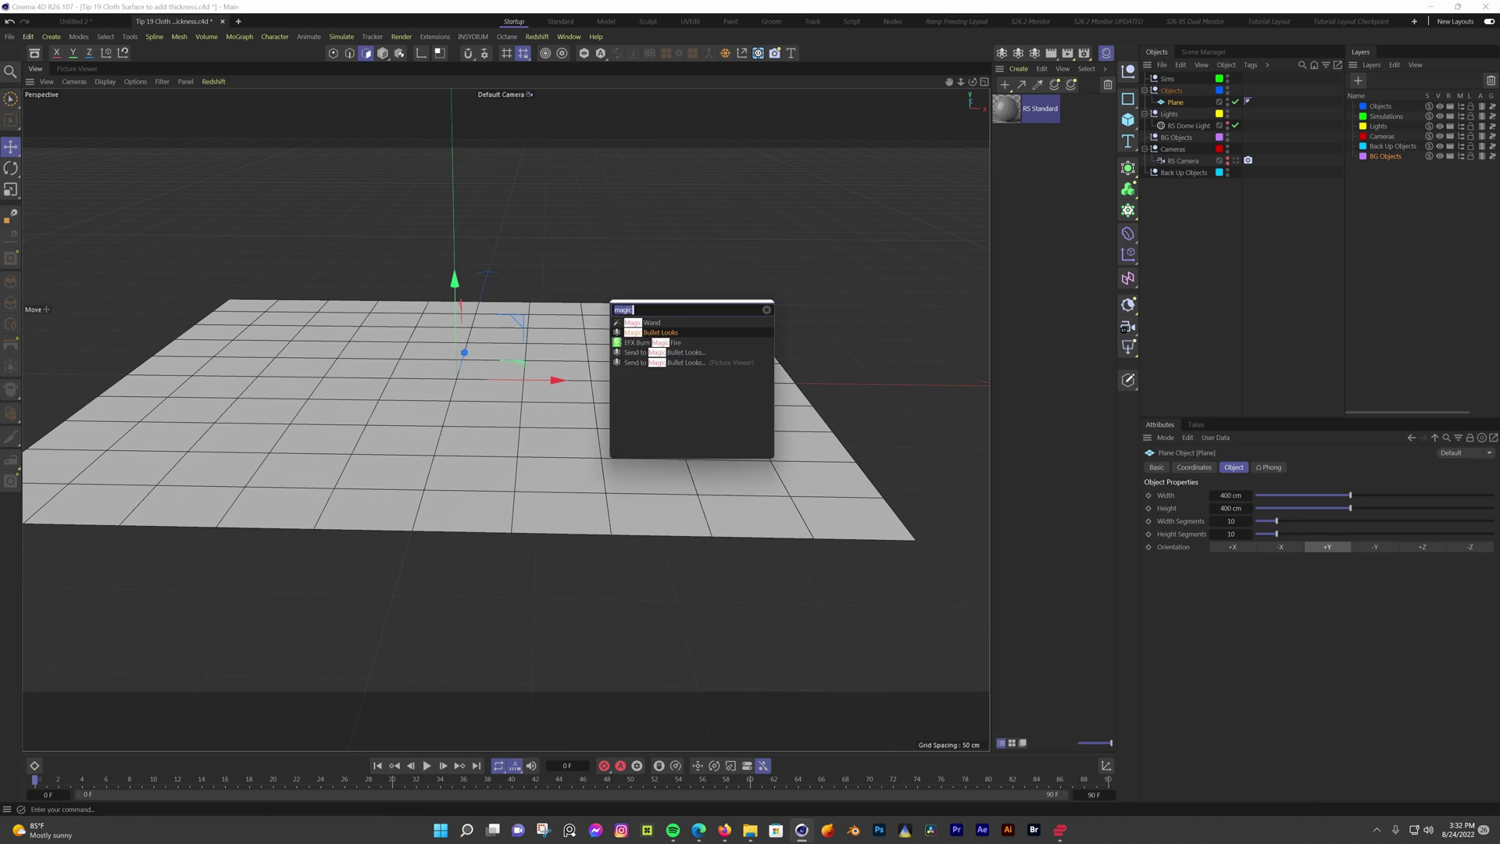
{"action": "type", "text": "cloth"}
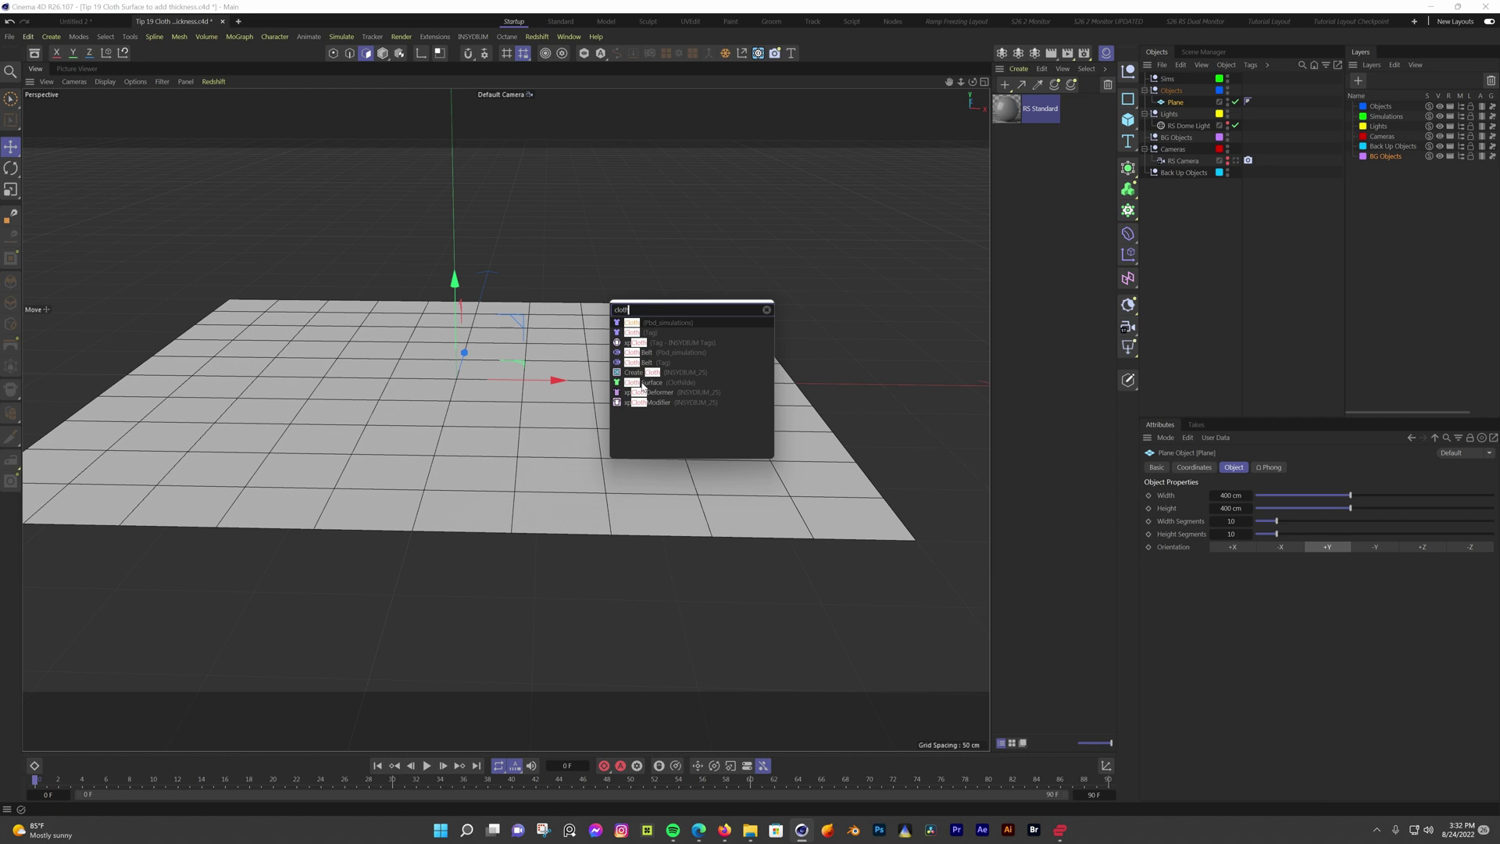
{"action": "left_click", "coordinate": [642, 382]}
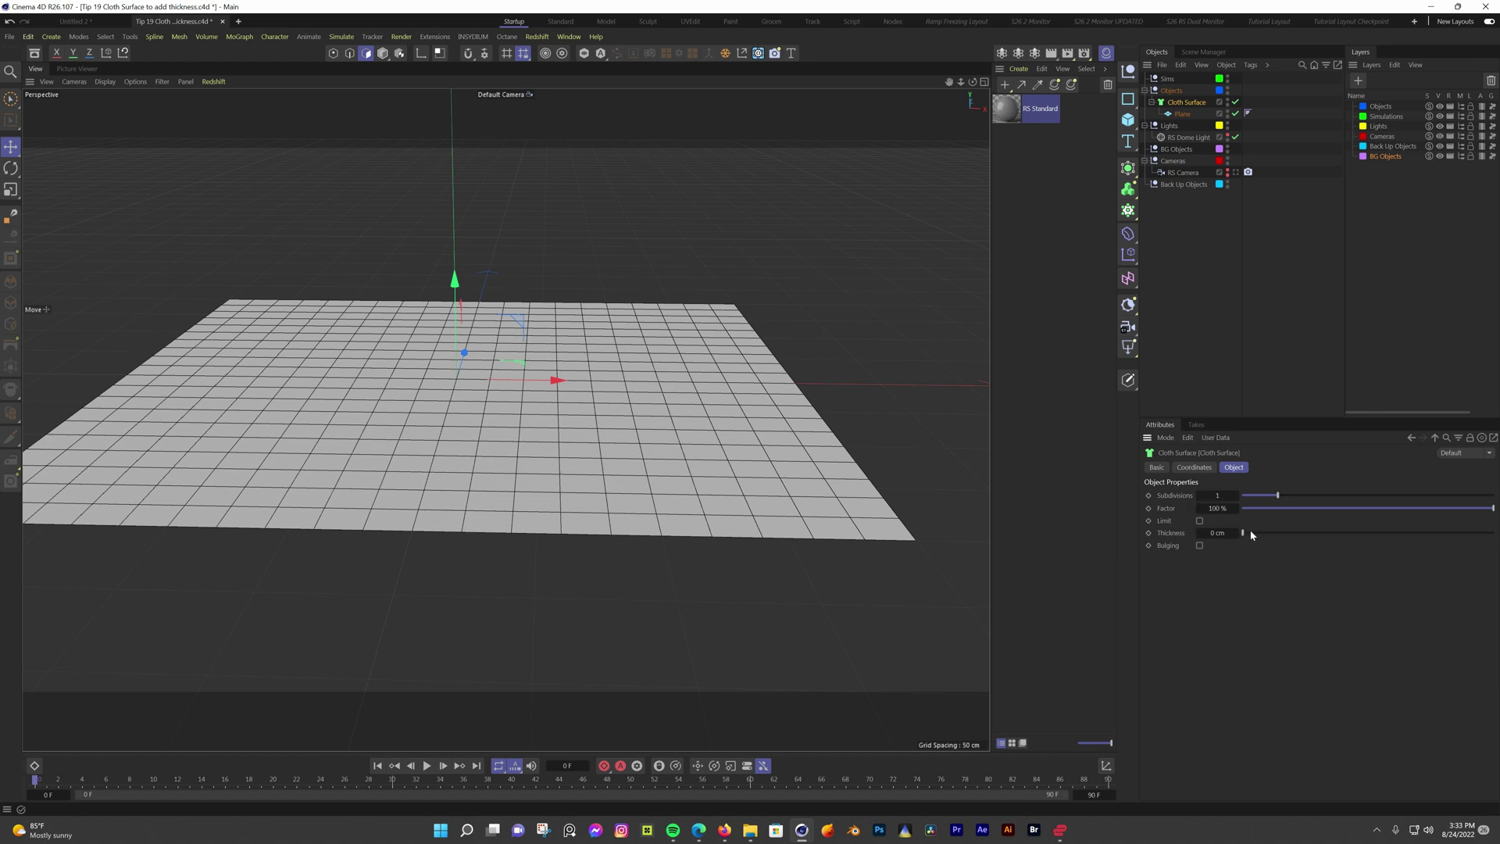
{"action": "left_click_drag", "start_coordinate": [1252, 533], "coordinate": [1329, 533]}
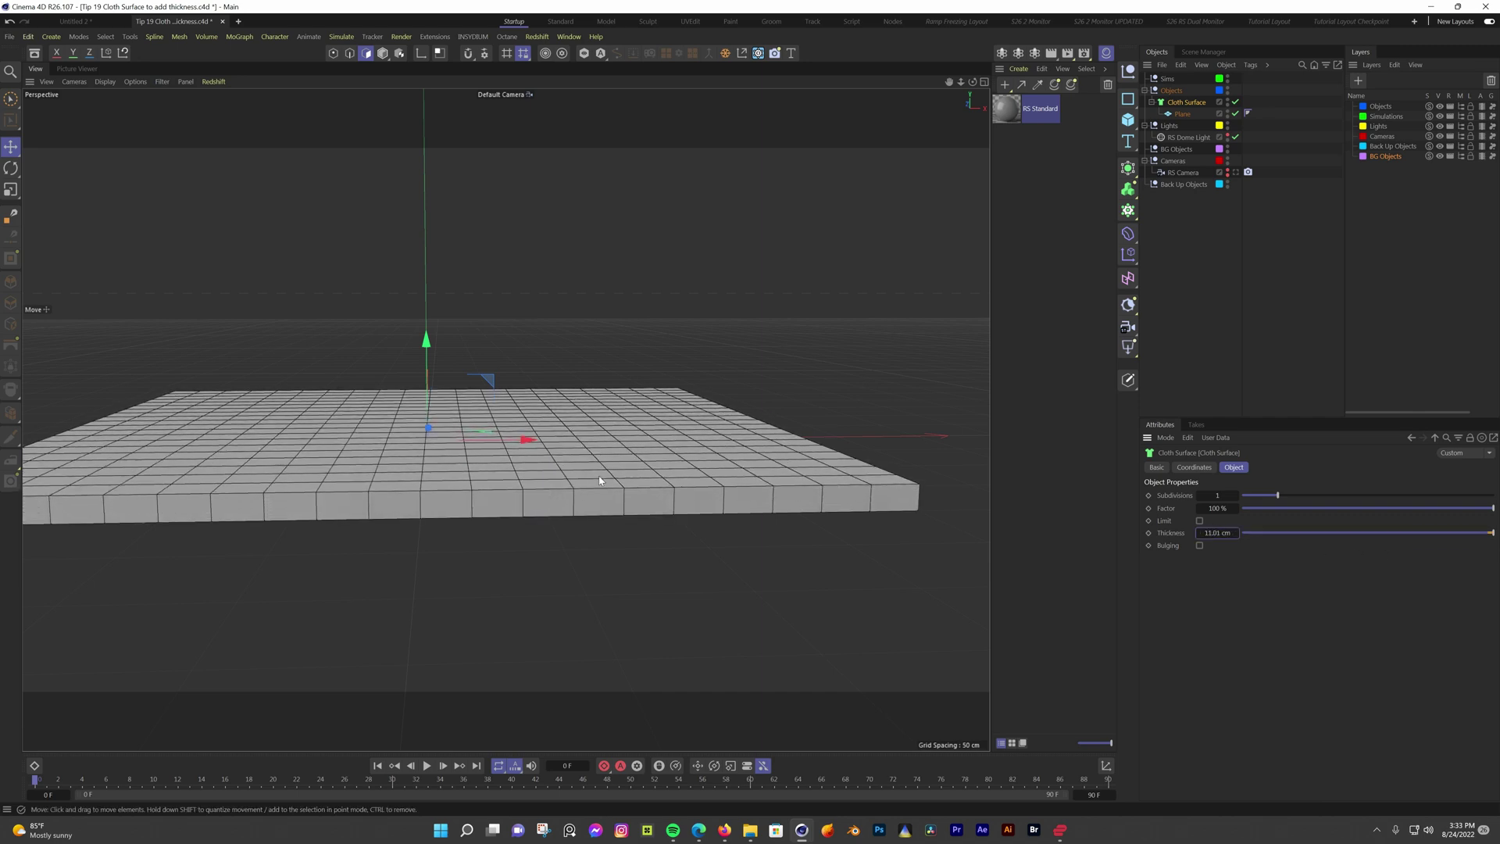
{"action": "left_click", "coordinate": [1182, 114]}
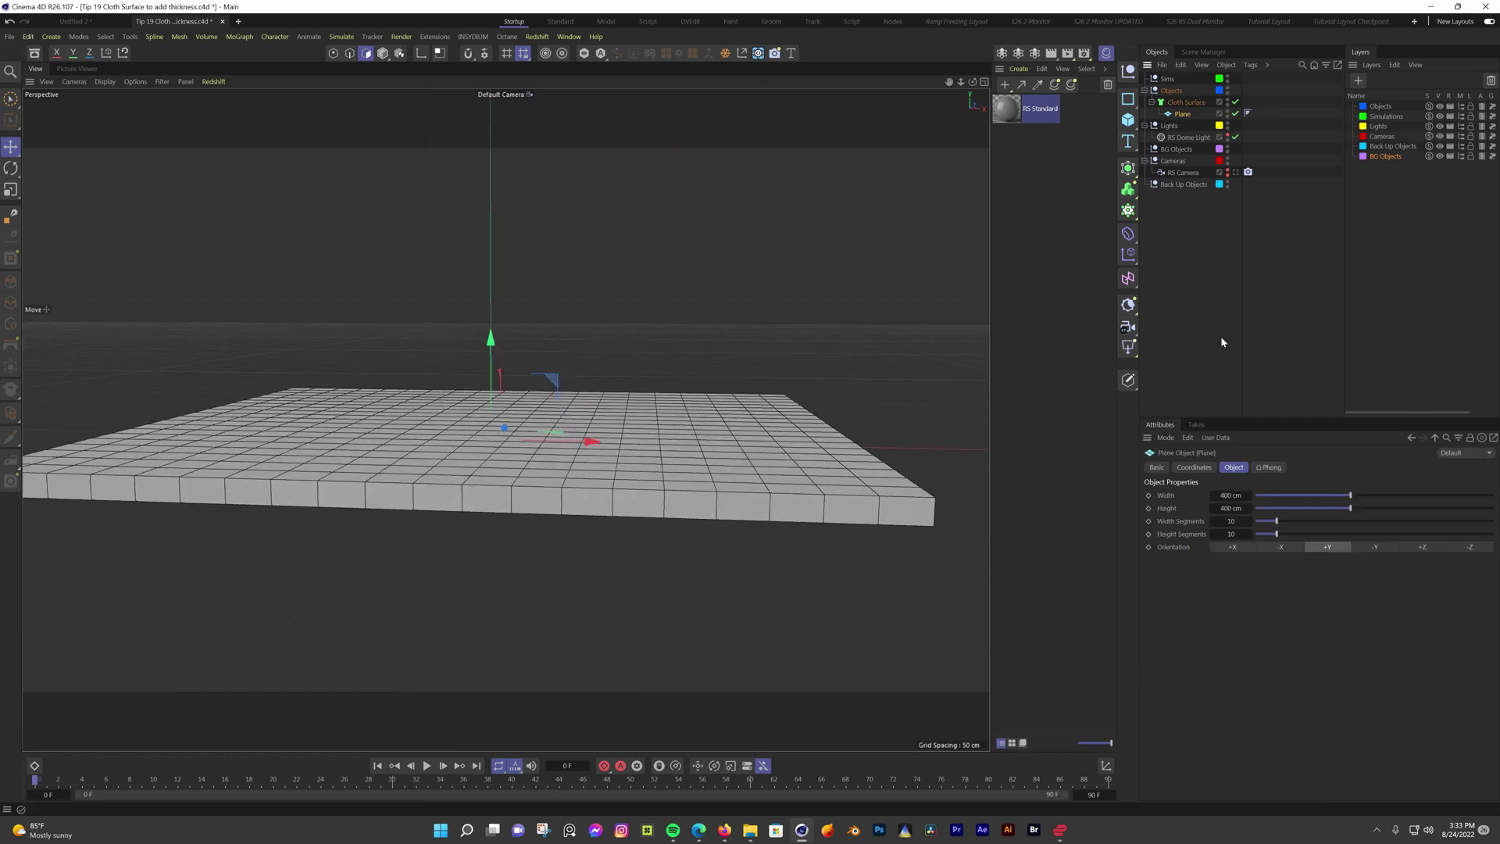
{"action": "mouse_move", "coordinate": [1276, 521]}
{"action": "left_mouse_down"}
{"action": "mouse_move", "coordinate": [1320, 533]}
{"action": "mouse_move", "coordinate": [1260, 533]}
{"action": "left_mouse_up"}
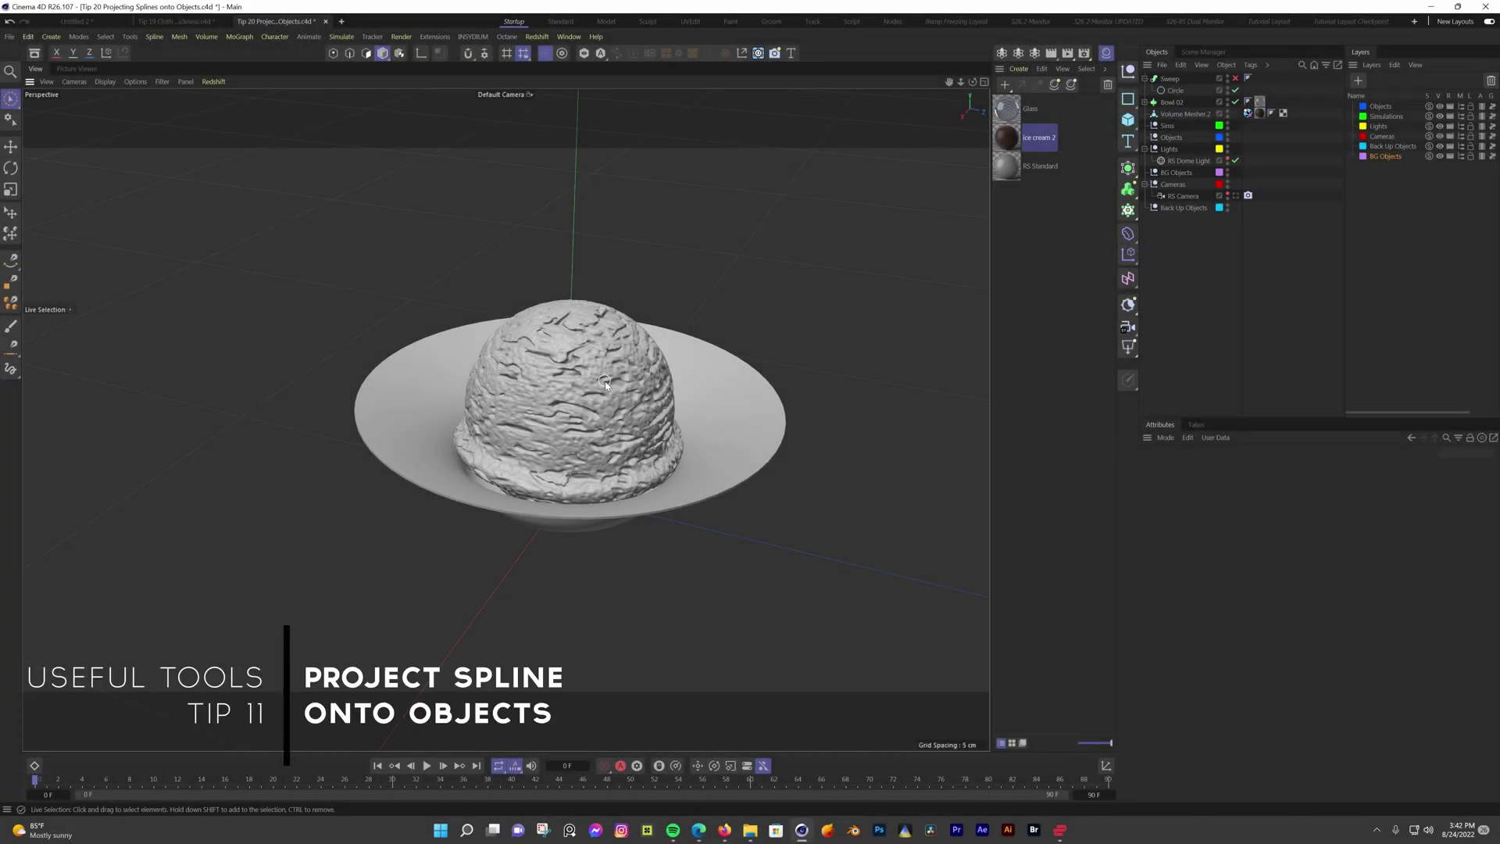
Pick the Spline Pen, place a first point, and switch to the maximized Top view
{"action": "left_click_drag", "start_coordinate": [605, 384], "coordinate": [686, 367], "text": "alt"}
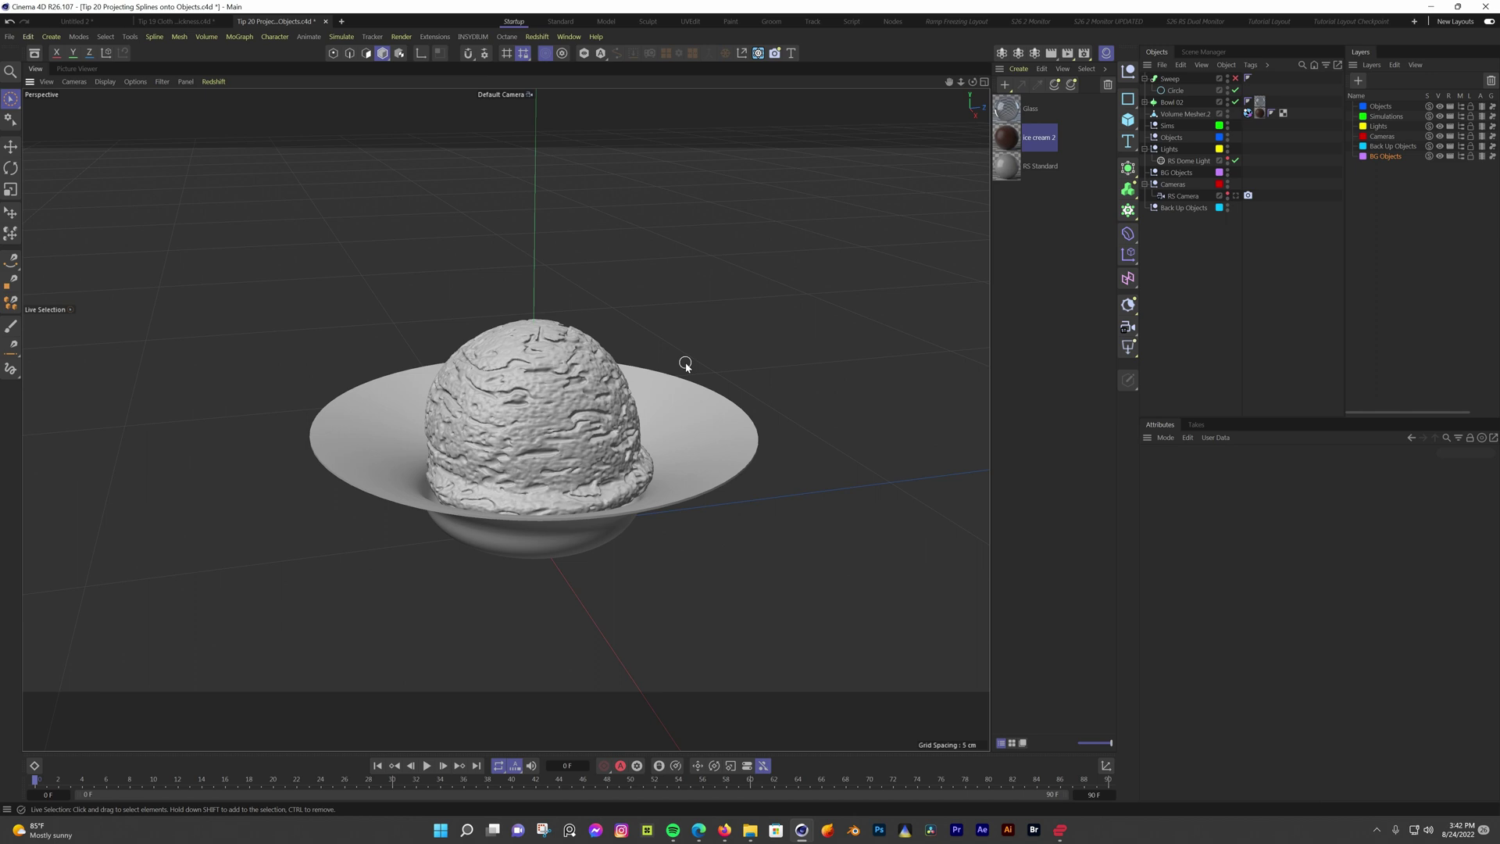
{"action": "left_click", "coordinate": [11, 260]}
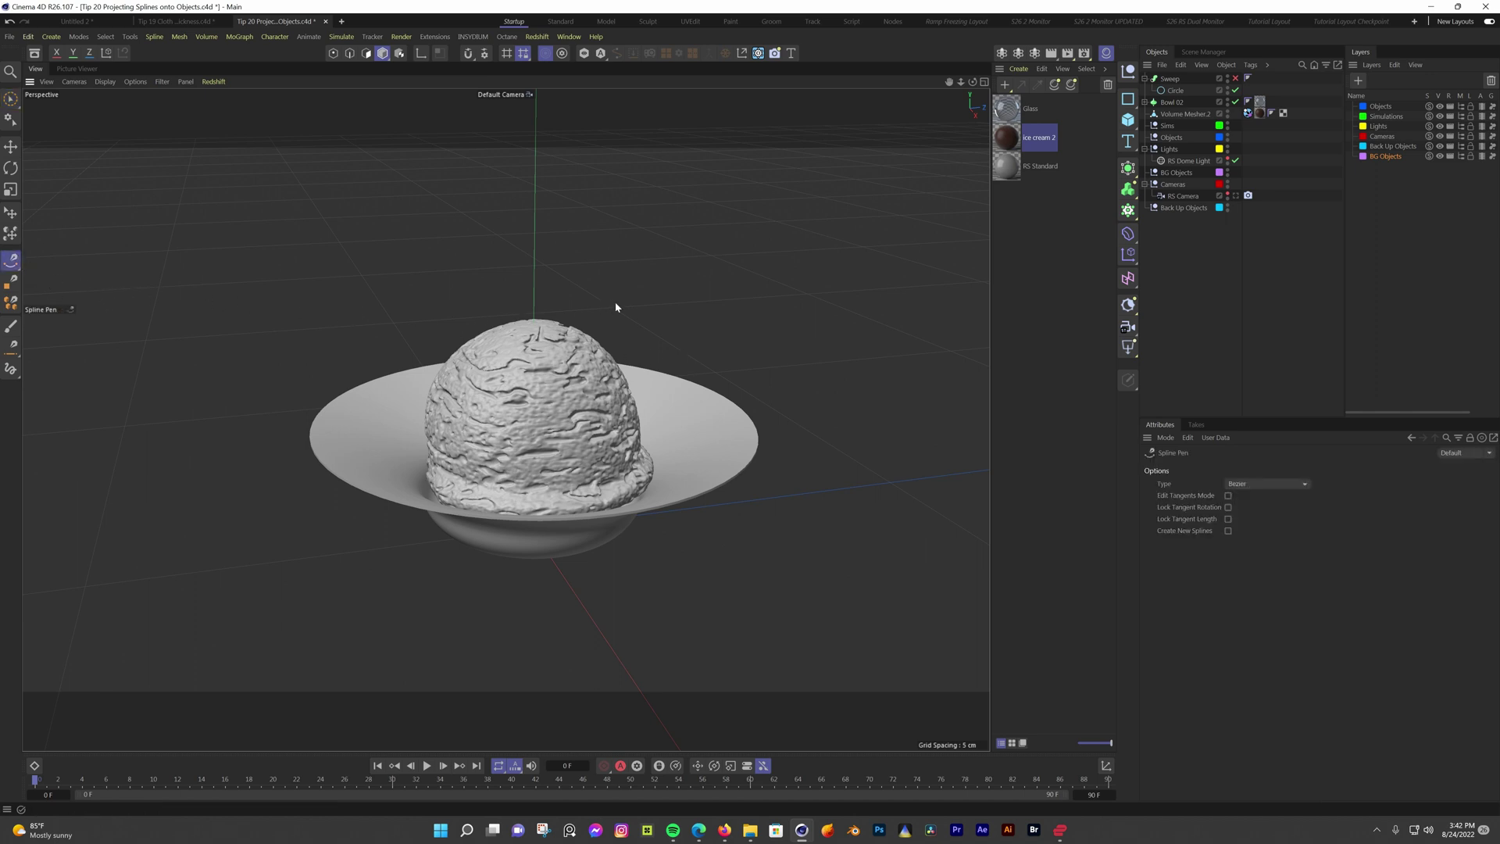
{"action": "left_click", "coordinate": [570, 302]}
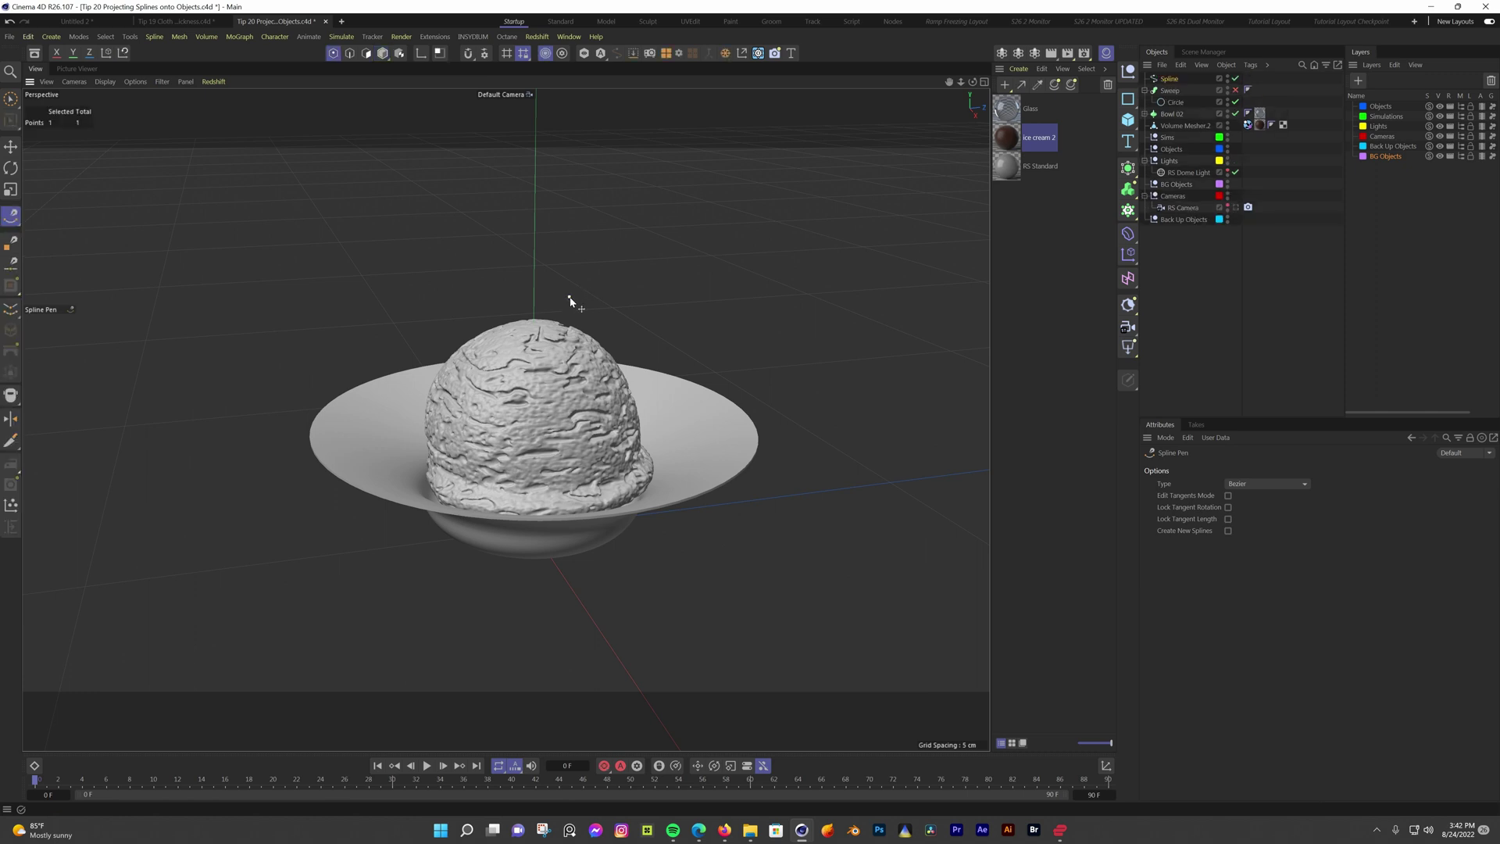
{"action": "middle_click", "coordinate": [570, 301]}
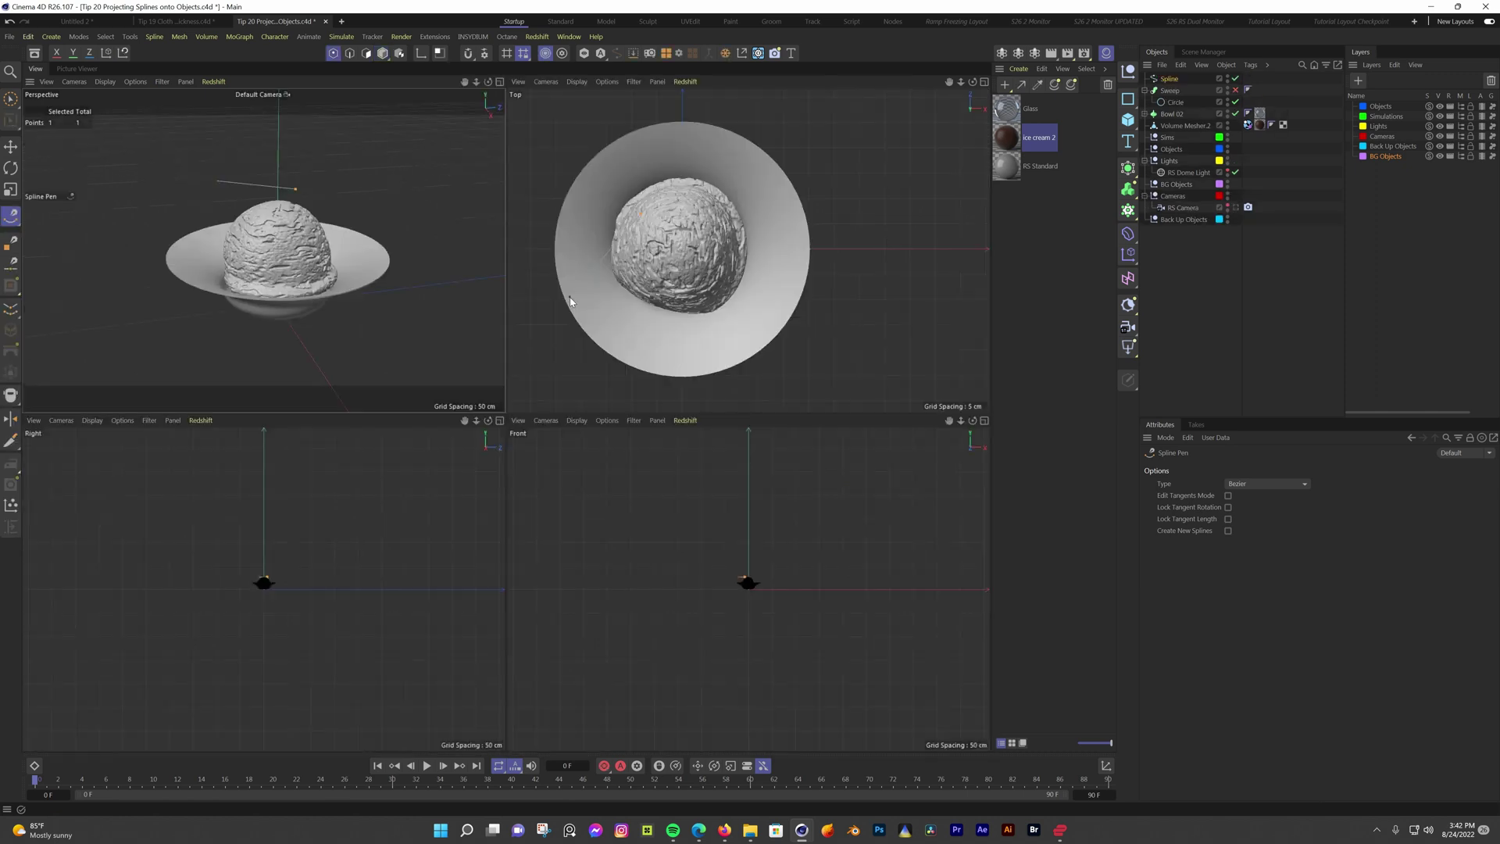
{"action": "middle_click", "coordinate": [662, 269]}
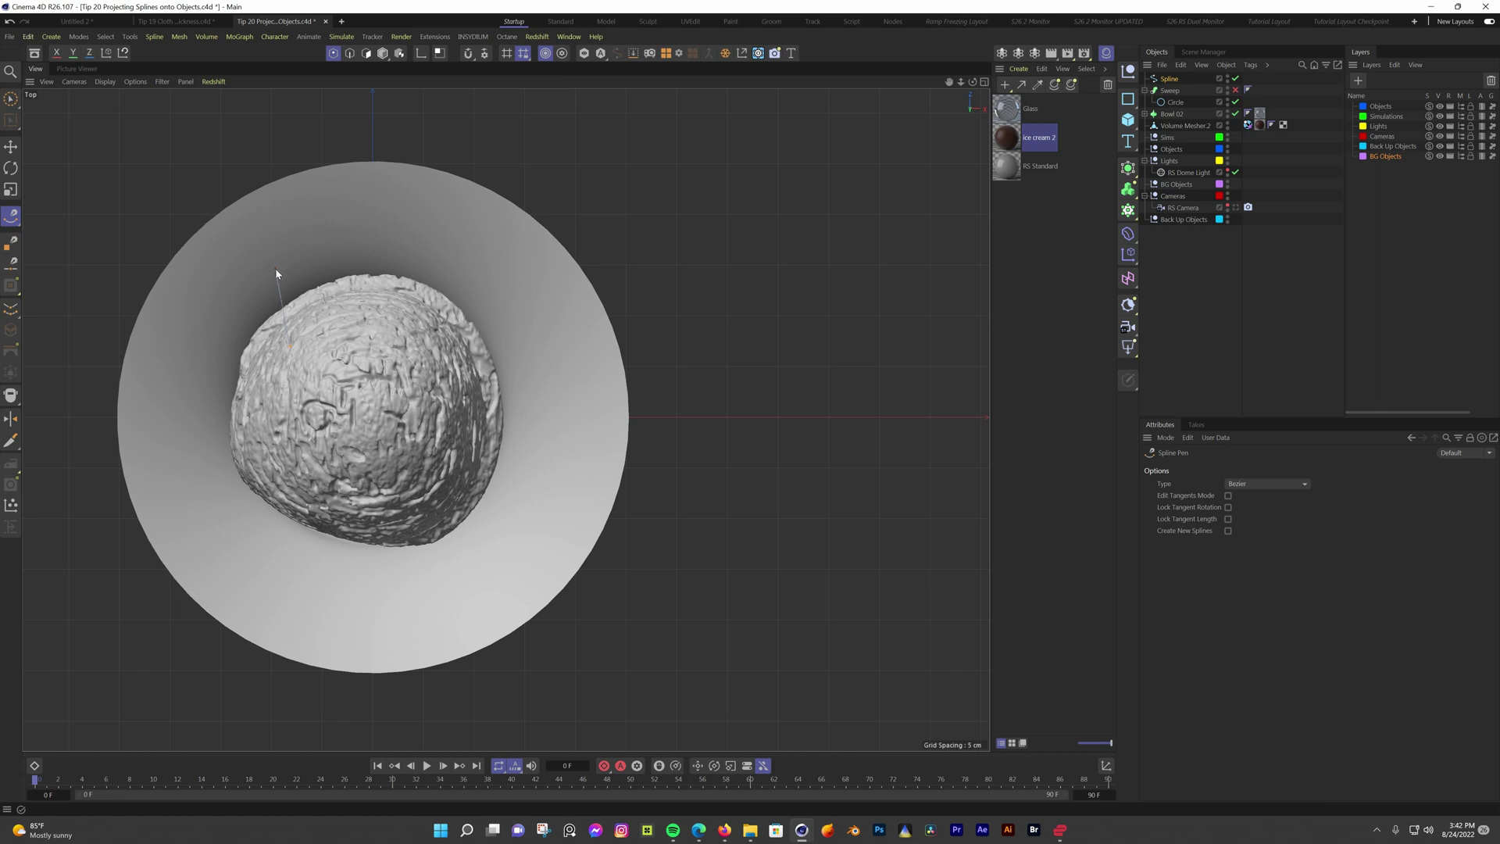
Draw spline points down the bowl's left side and along the scoop's bottom
{"action": "left_click_drag", "start_coordinate": [275, 269], "coordinate": [266, 264]}
{"action": "left_click", "coordinate": [247, 259]}
{"action": "left_click", "coordinate": [224, 279]}
{"action": "left_click", "coordinate": [228, 321]}
{"action": "left_click", "coordinate": [228, 365]}
{"action": "left_click", "coordinate": [246, 403]}
{"action": "left_click", "coordinate": [238, 439]}
{"action": "left_click", "coordinate": [262, 479]}
{"action": "left_click", "coordinate": [297, 537]}
{"action": "left_click", "coordinate": [344, 541]}
{"action": "left_click", "coordinate": [317, 447]}
Continue the wavy spline over the scoop's top and down its right side to the bottom
{"action": "left_click", "coordinate": [380, 251]}
{"action": "left_click", "coordinate": [396, 278]}
{"action": "left_click", "coordinate": [385, 329]}
{"action": "left_click", "coordinate": [377, 434]}
{"action": "left_click", "coordinate": [388, 490]}
{"action": "left_click", "coordinate": [391, 547]}
{"action": "left_click", "coordinate": [409, 569]}
{"action": "left_click", "coordinate": [444, 444]}
{"action": "left_click", "coordinate": [466, 403]}
{"action": "left_click", "coordinate": [455, 341]}
{"action": "left_click", "coordinate": [437, 302]}
{"action": "left_click", "coordinate": [453, 275]}
{"action": "left_click", "coordinate": [498, 278]}
{"action": "left_click", "coordinate": [517, 326]}
{"action": "left_click", "coordinate": [507, 365]}
{"action": "left_click", "coordinate": [496, 385]}
{"action": "left_click", "coordinate": [491, 451]}
{"action": "left_click", "coordinate": [491, 494]}
{"action": "left_click", "coordinate": [474, 539]}
{"action": "left_click", "coordinate": [351, 54]}
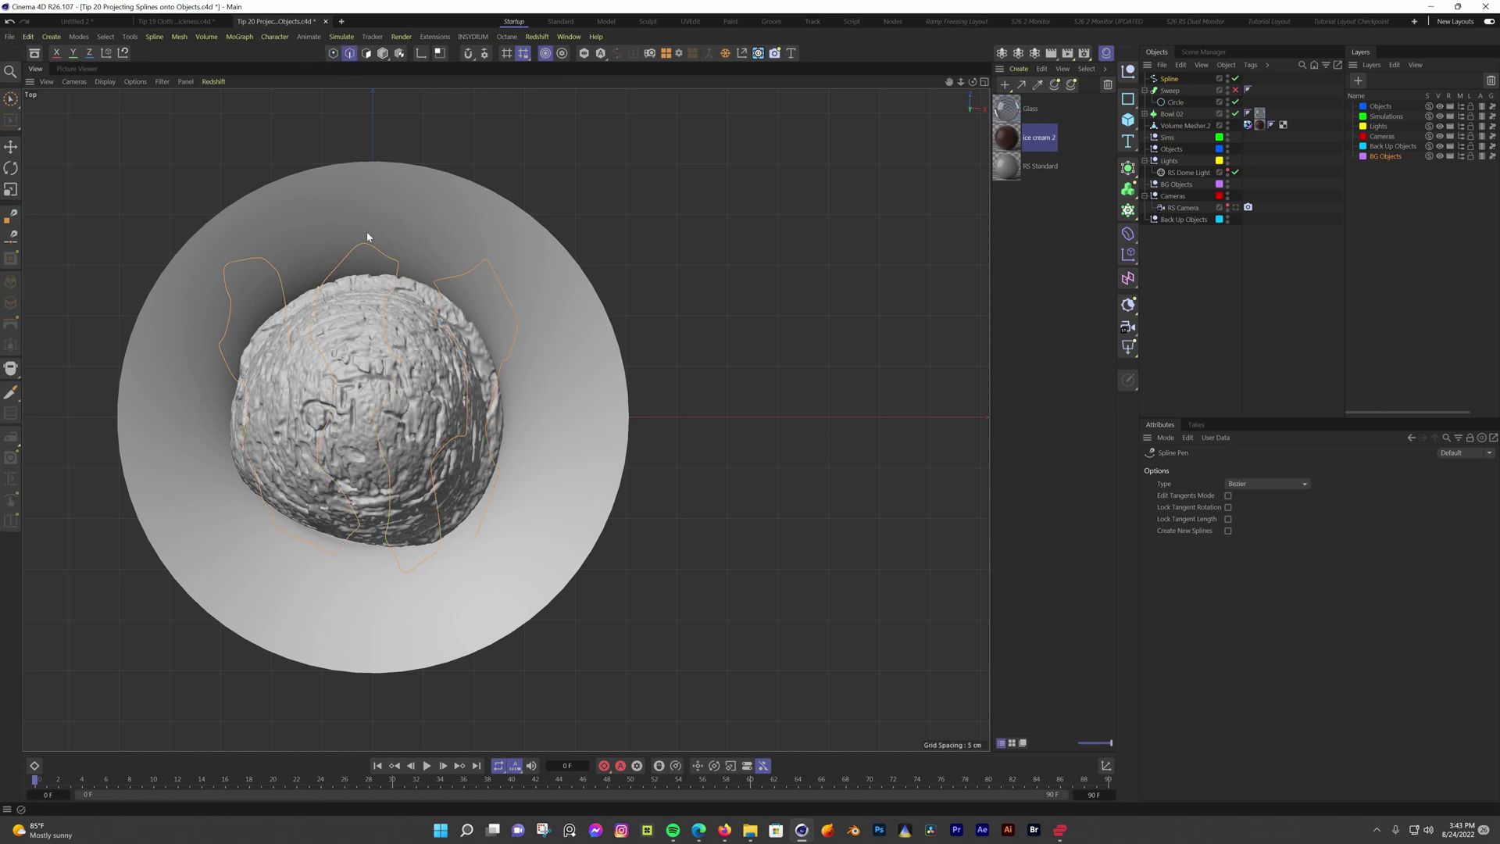
Give one spline peak hard tangents and subdivide the spline
{"action": "right_click", "coordinate": [382, 252]}
{"action": "left_click", "coordinate": [378, 256]}
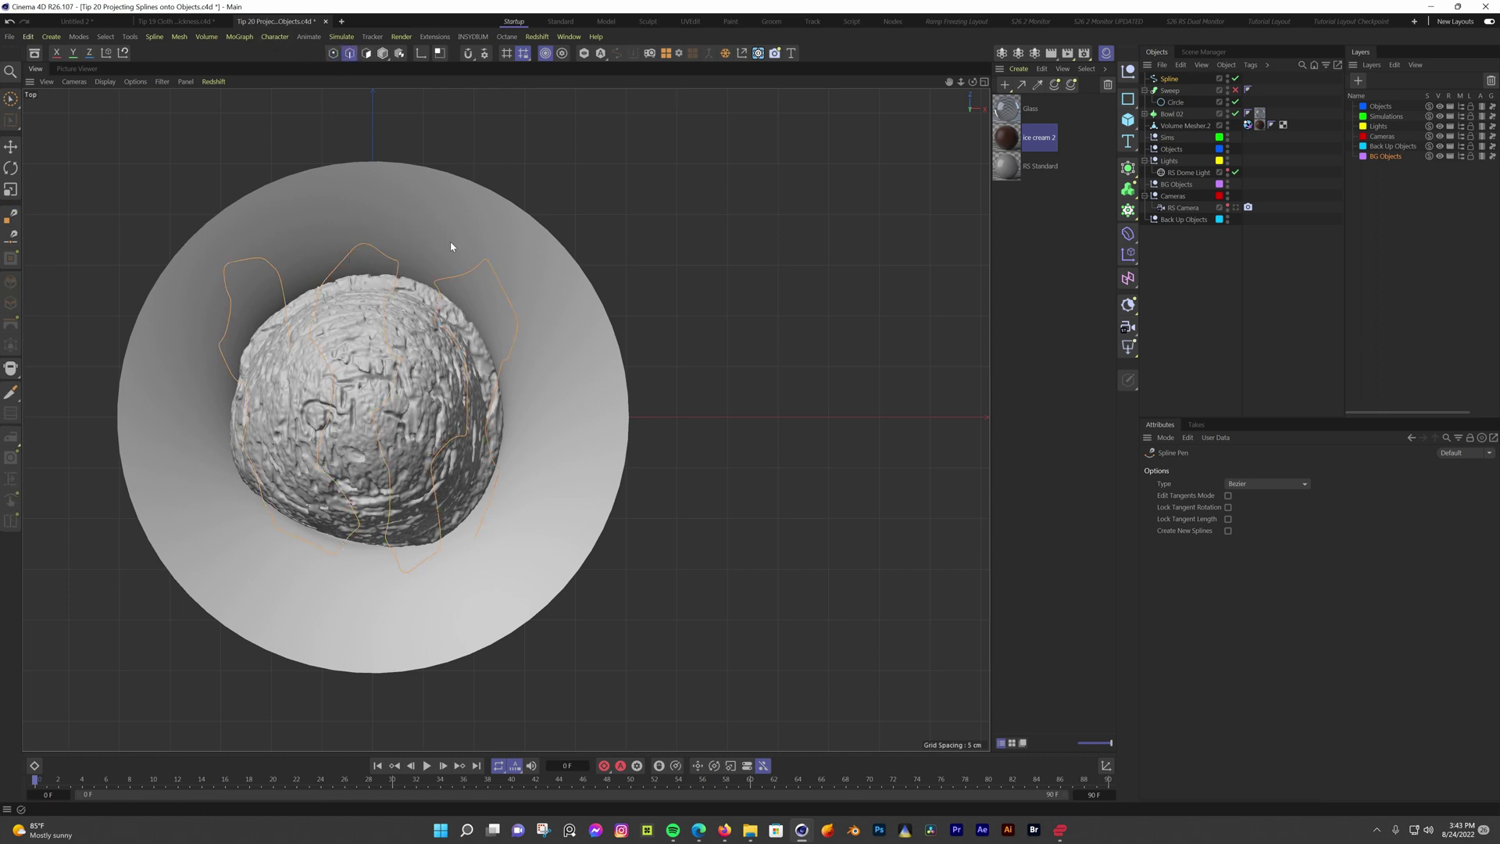
{"action": "left_click", "coordinate": [667, 56]}
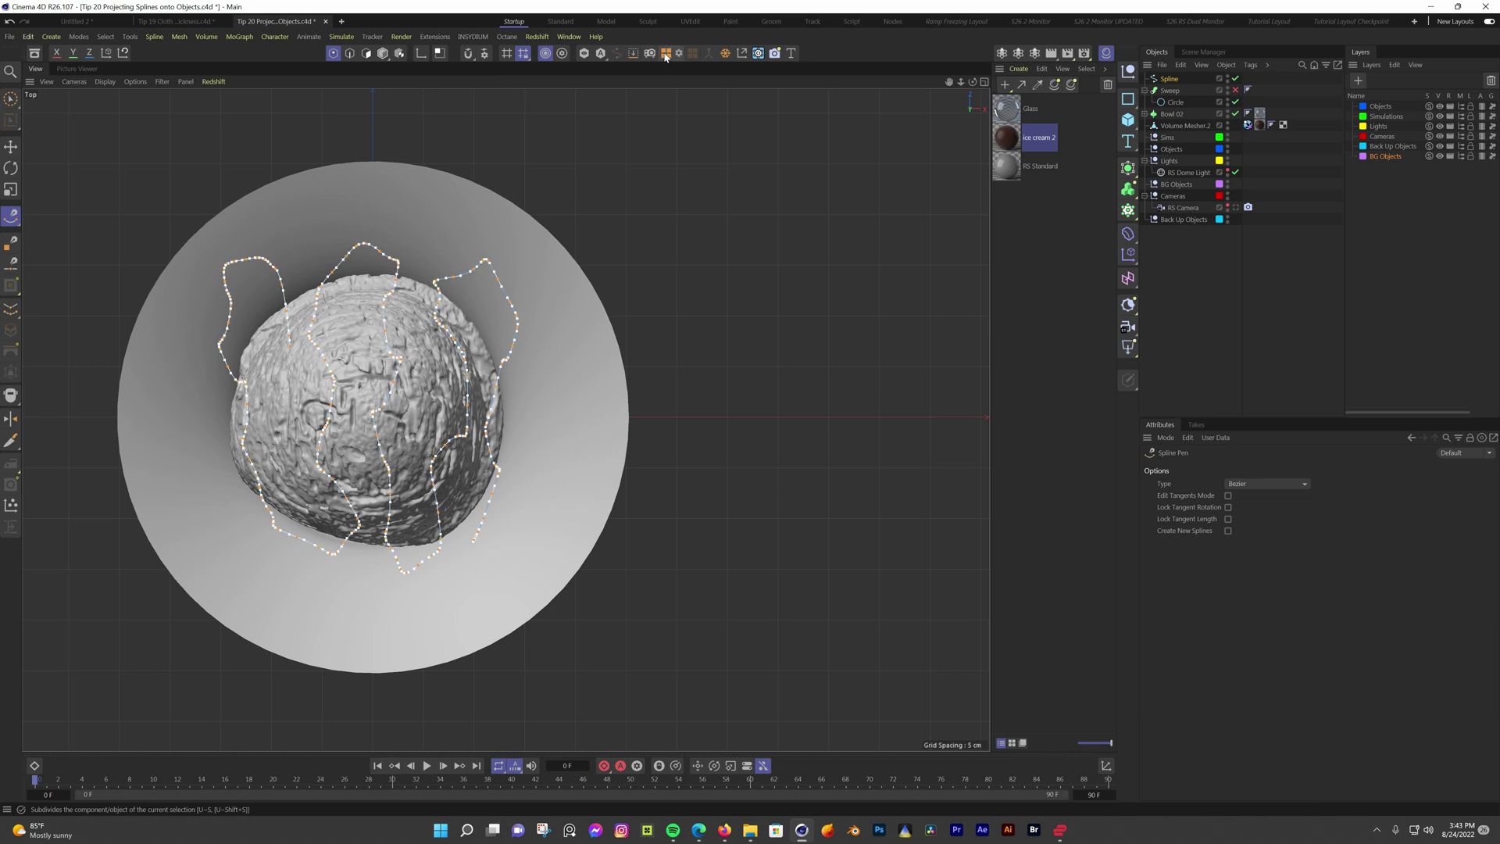
Project the spline onto the ice cream with the Project tool in View mode
{"action": "key", "text": "shift+c"}
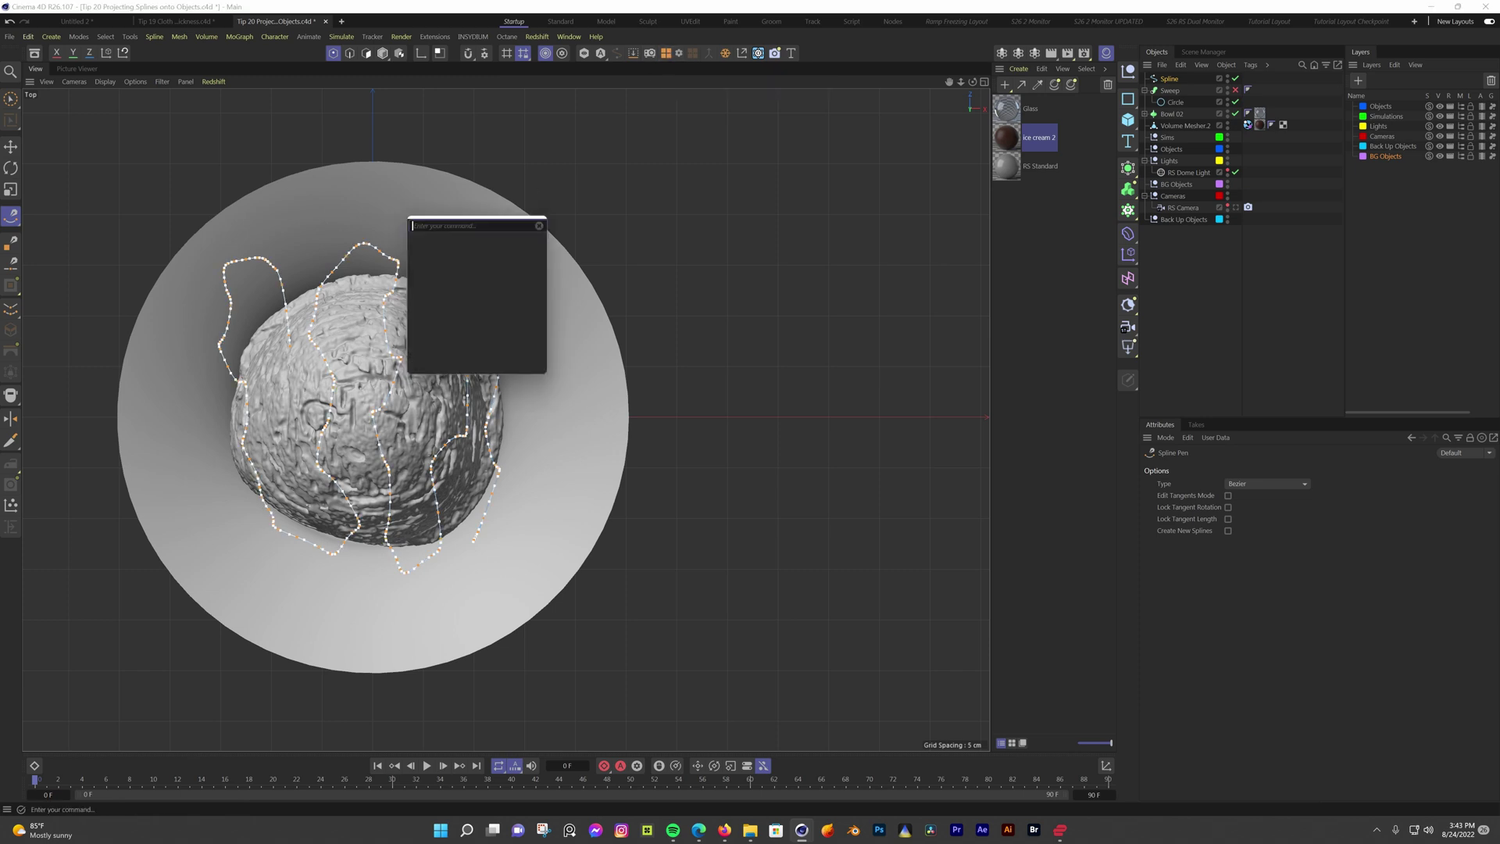
{"action": "type", "text": "project"}
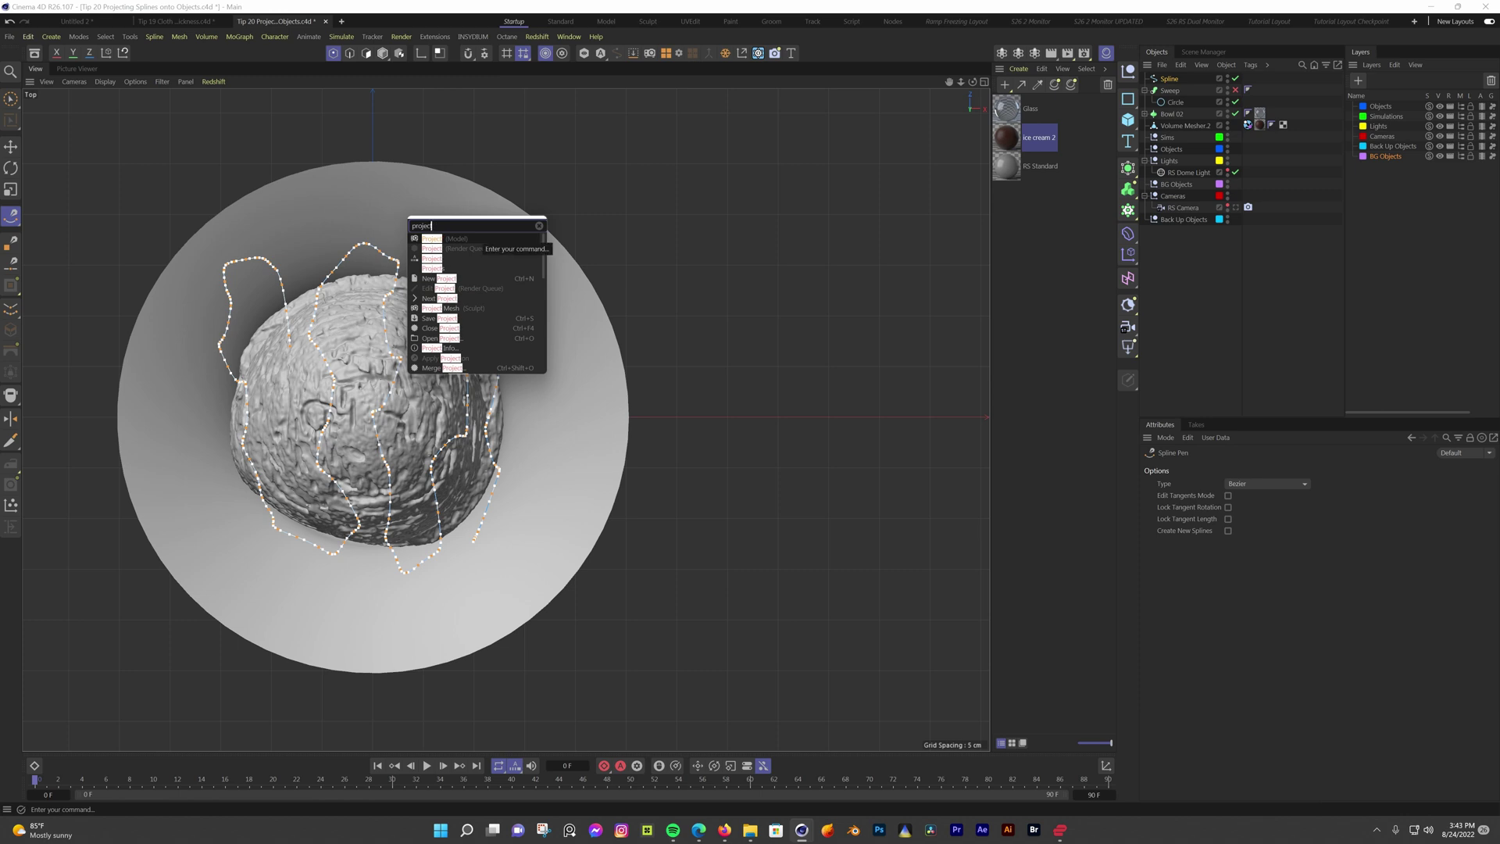
{"action": "left_click", "coordinate": [436, 238]}
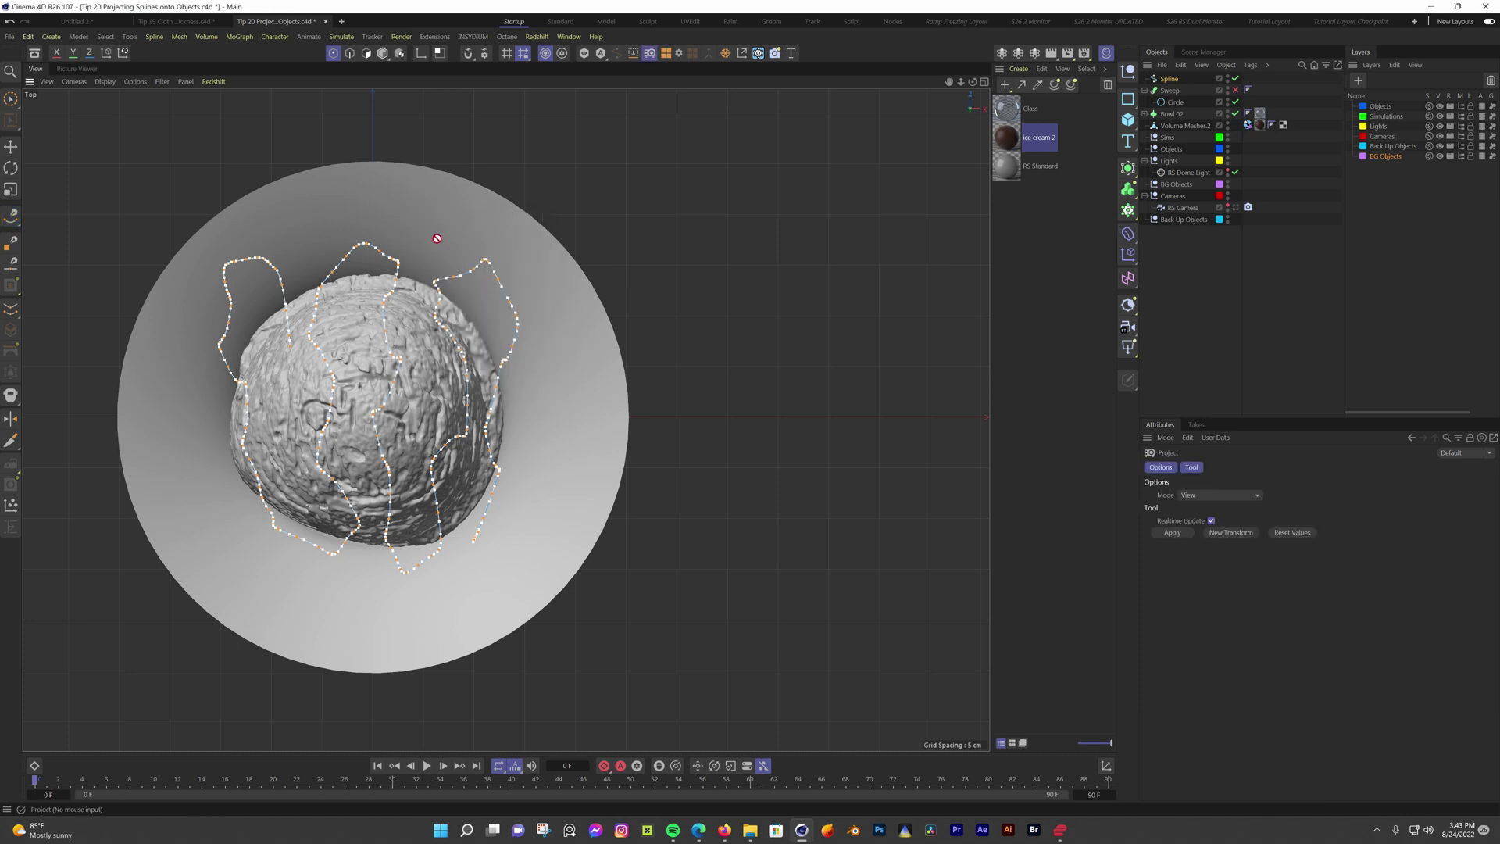
{"action": "left_click", "coordinate": [1216, 495]}
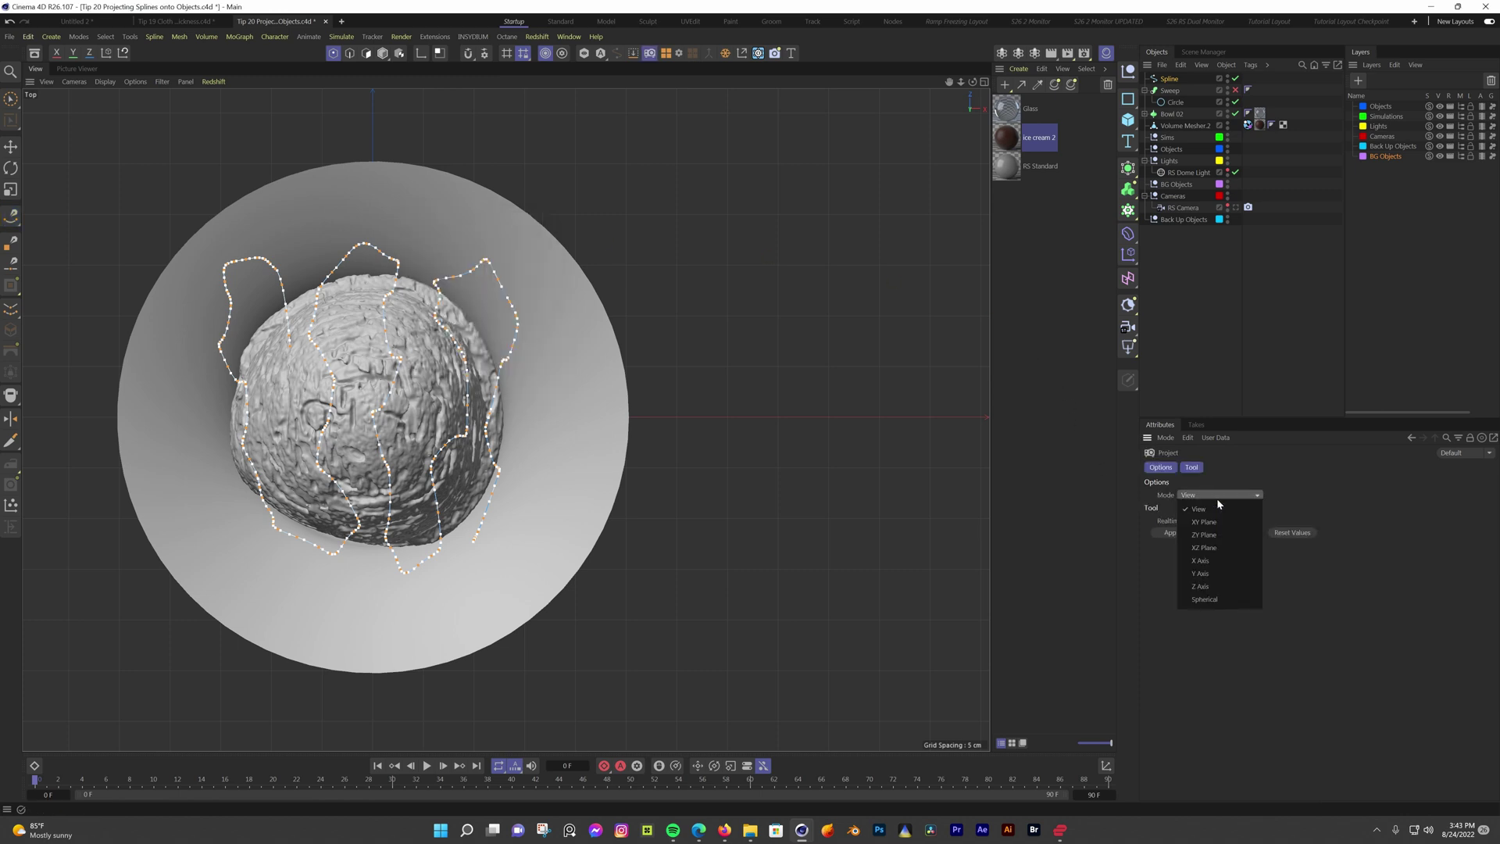
{"action": "left_click", "coordinate": [1216, 499]}
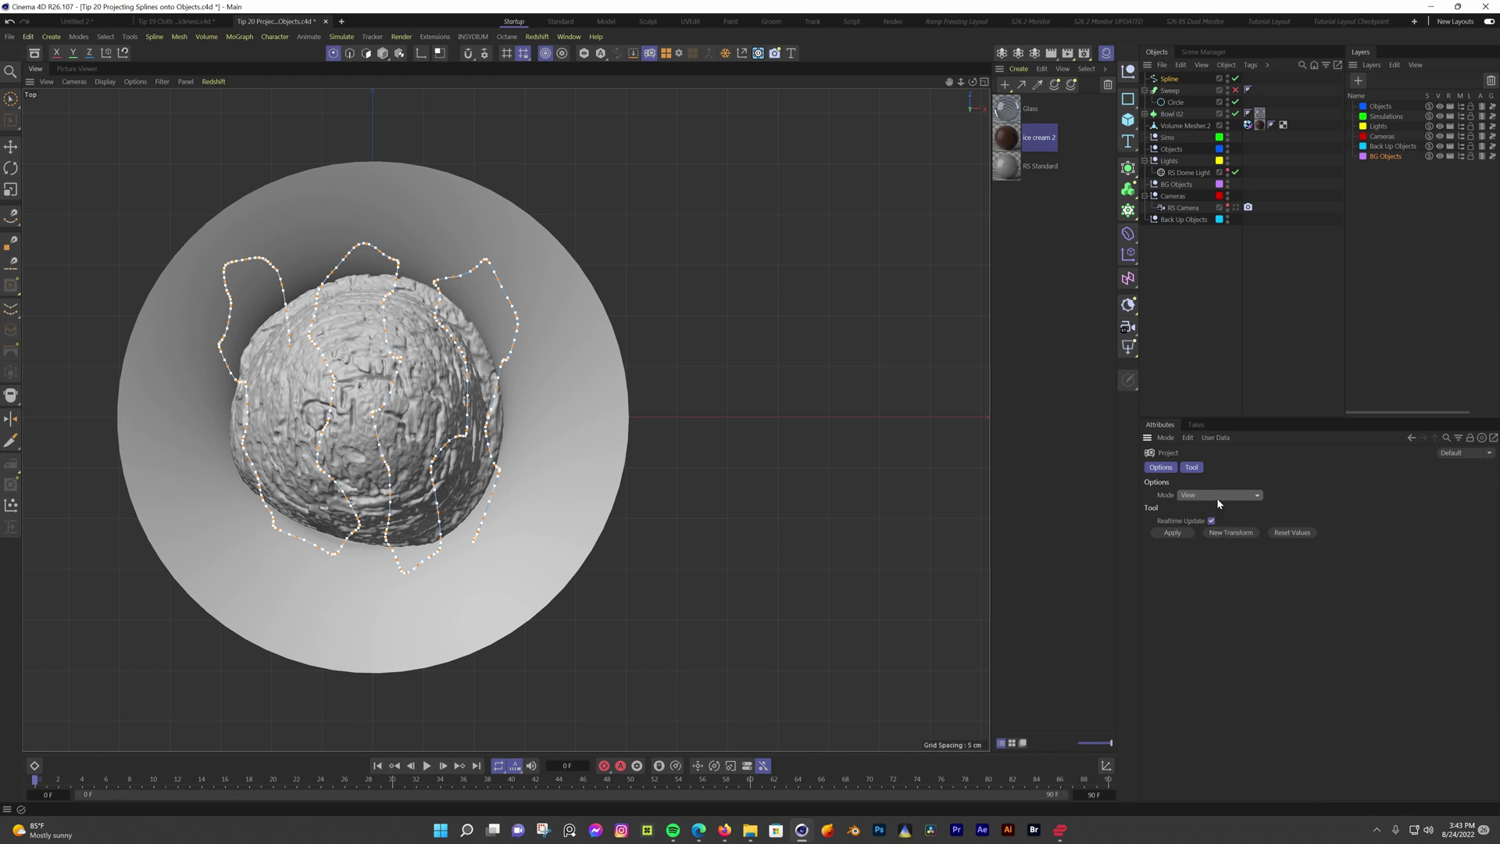
{"action": "left_click", "coordinate": [1182, 535]}
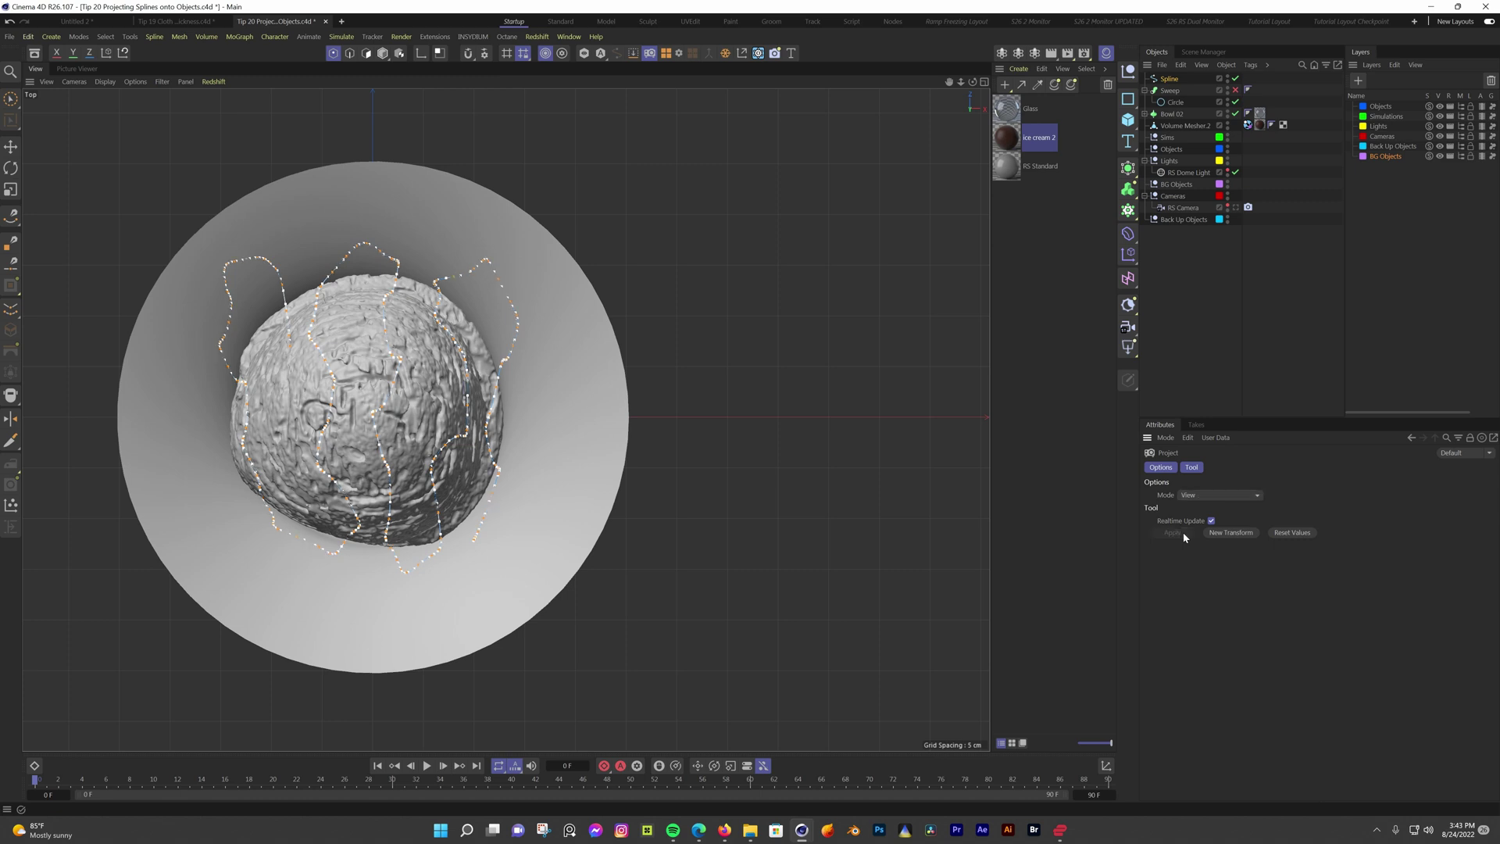
{"action": "middle_click", "coordinate": [490, 404]}
Maximize the perspective view, switch to Polygon mode and view the bowl from above
{"action": "middle_click", "coordinate": [377, 293]}
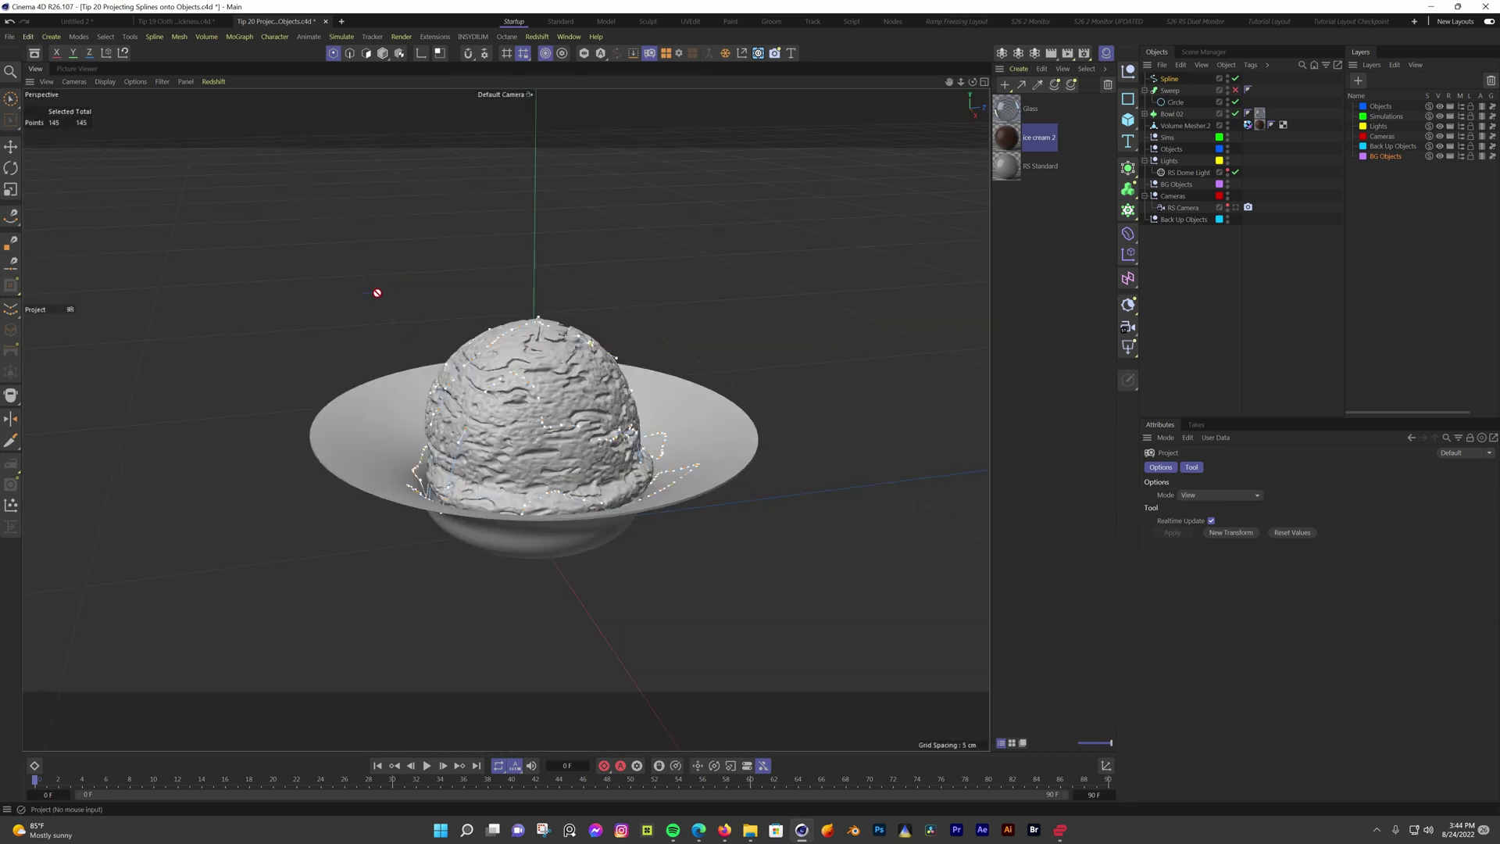
{"action": "scroll", "coordinate": [377, 293], "scroll_direction": "up", "scroll_amount": 1}
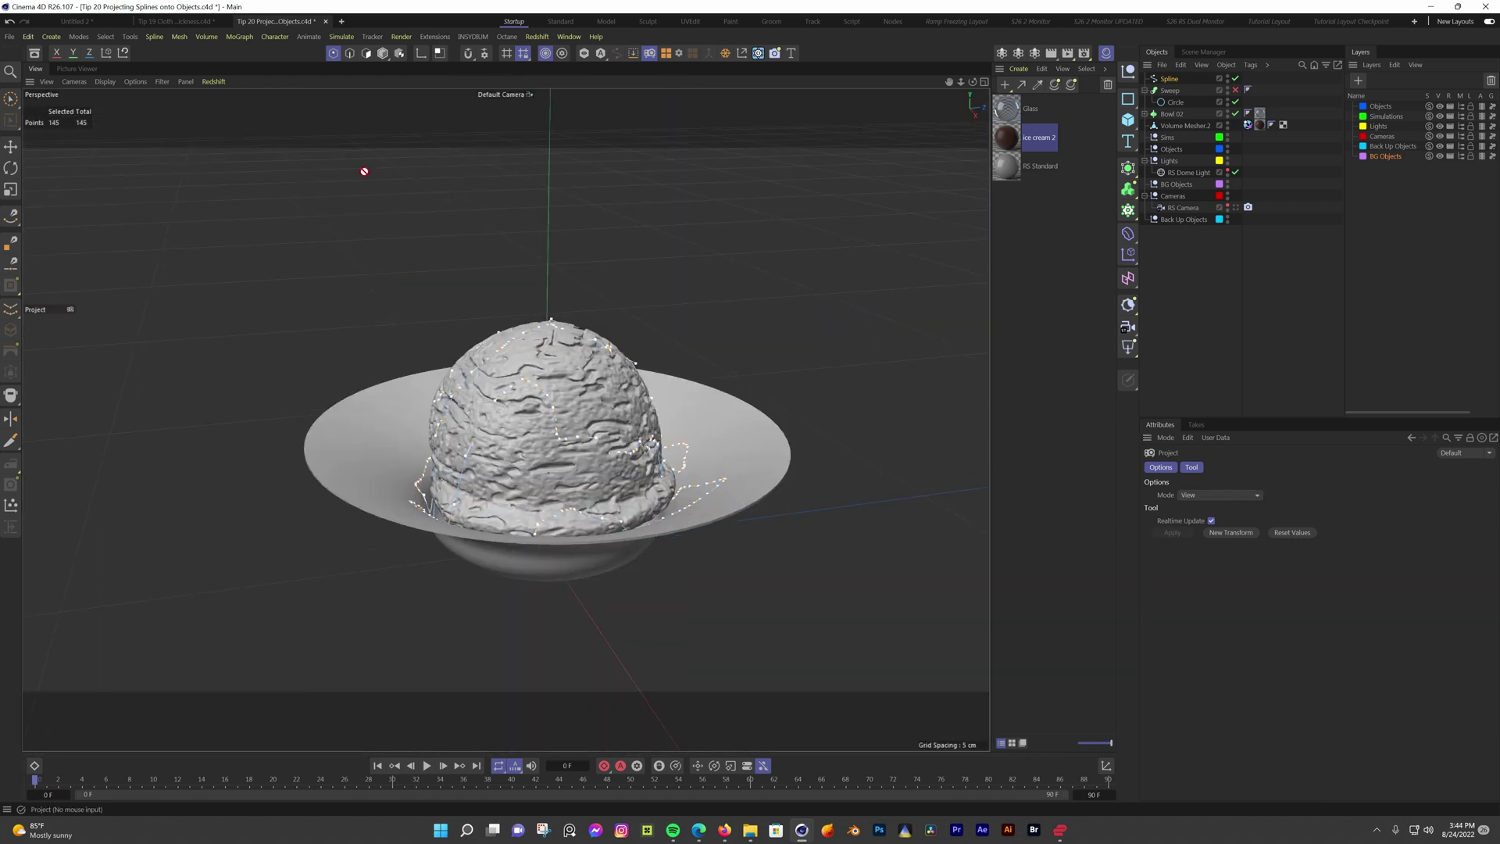
{"action": "left_click", "coordinate": [366, 53]}
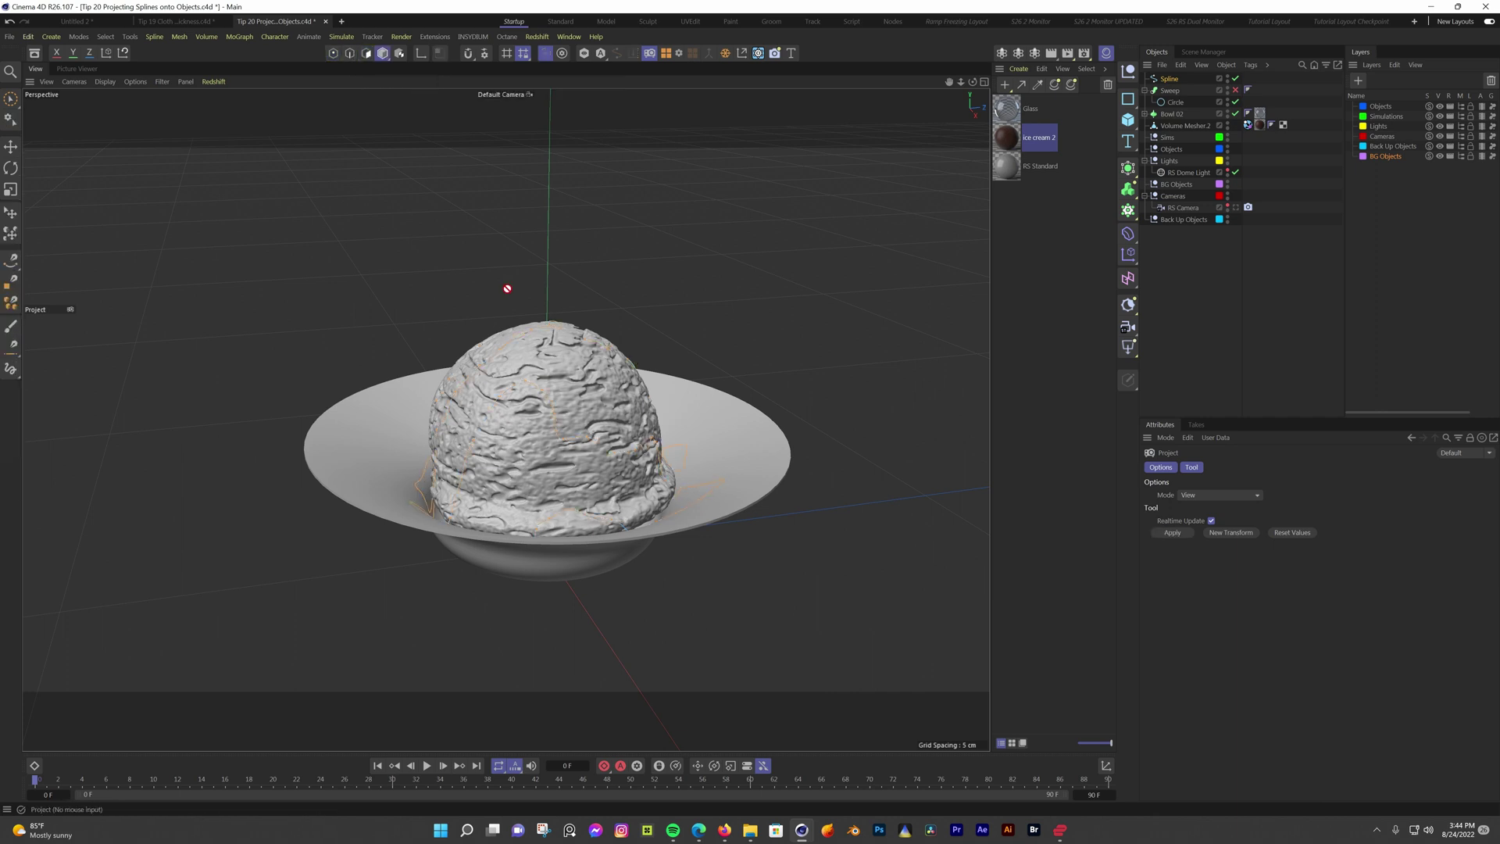
{"action": "left_click_drag", "start_coordinate": [509, 292], "coordinate": [579, 440], "text": "alt"}
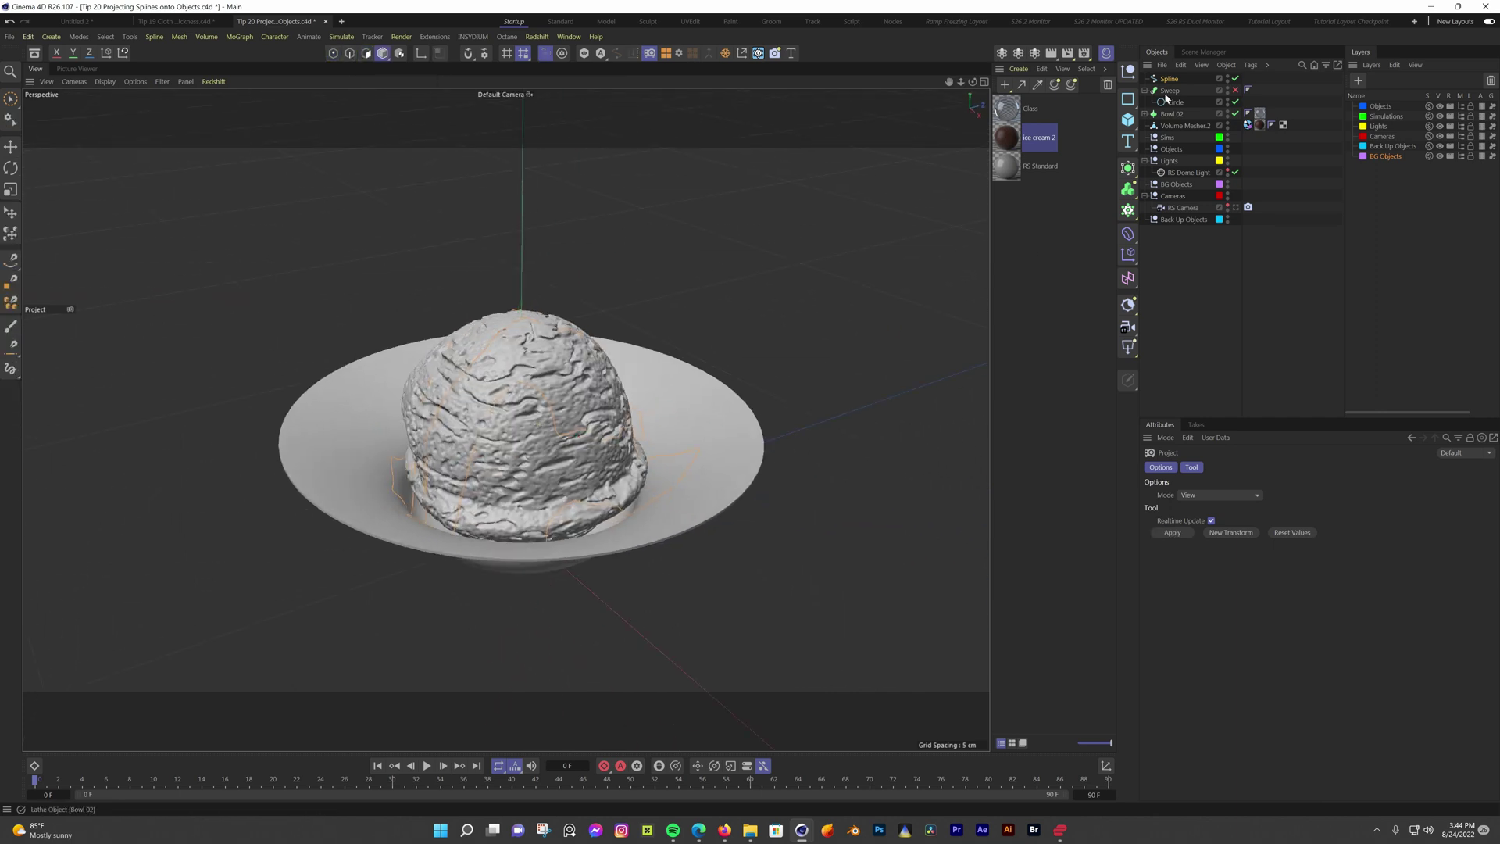
Put the projected Spline into the Sweep below Circle and enable it, wrapping tubes around the scoop
{"action": "left_click_drag", "start_coordinate": [1168, 79], "coordinate": [1169, 110]}
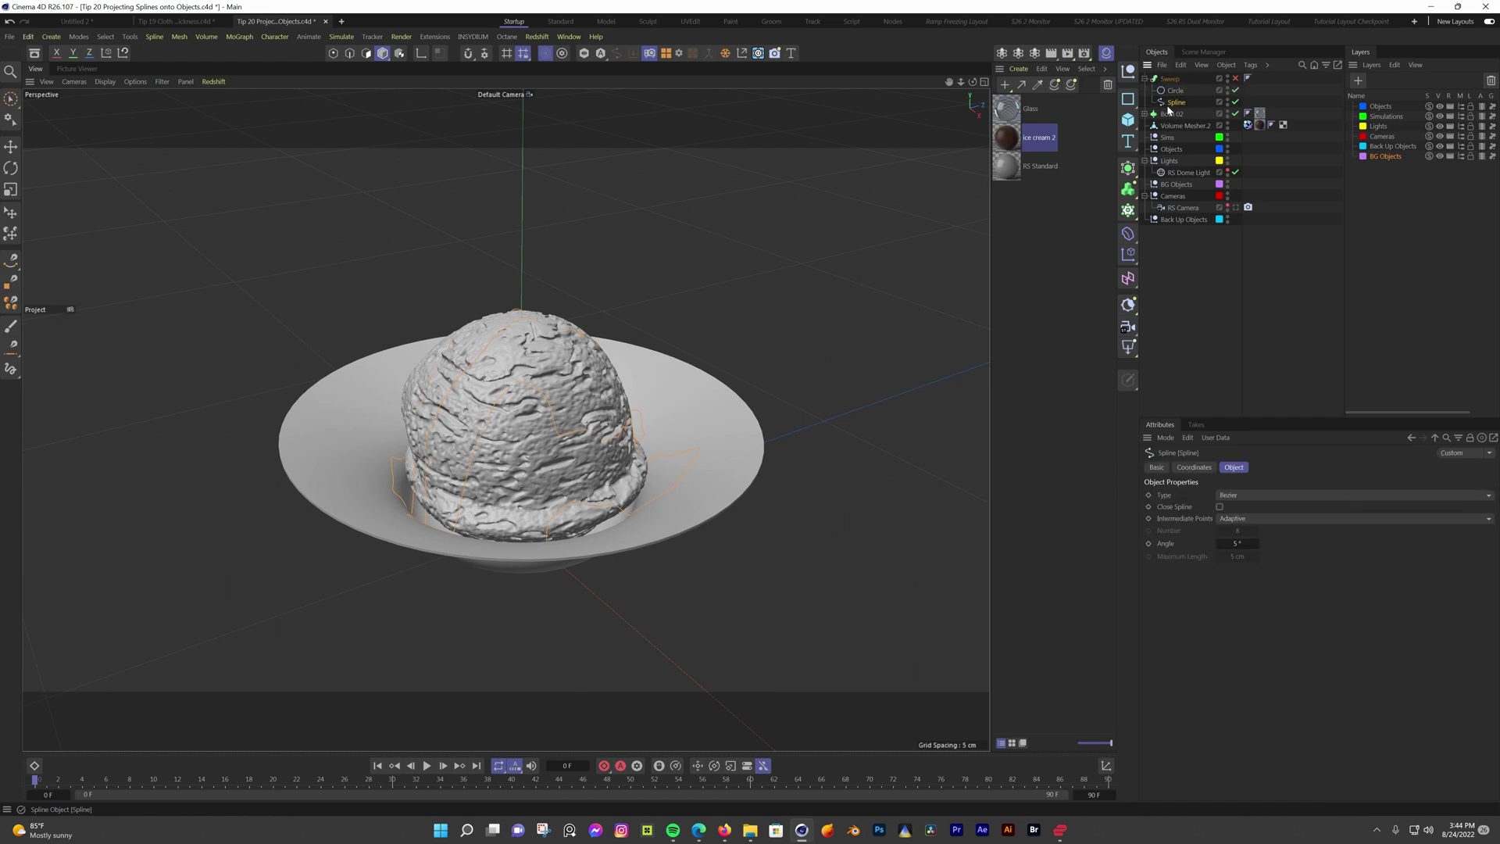
{"action": "left_click", "coordinate": [1235, 79]}
{"action": "scroll", "coordinate": [536, 344], "scroll_direction": "up", "scroll_amount": 6}
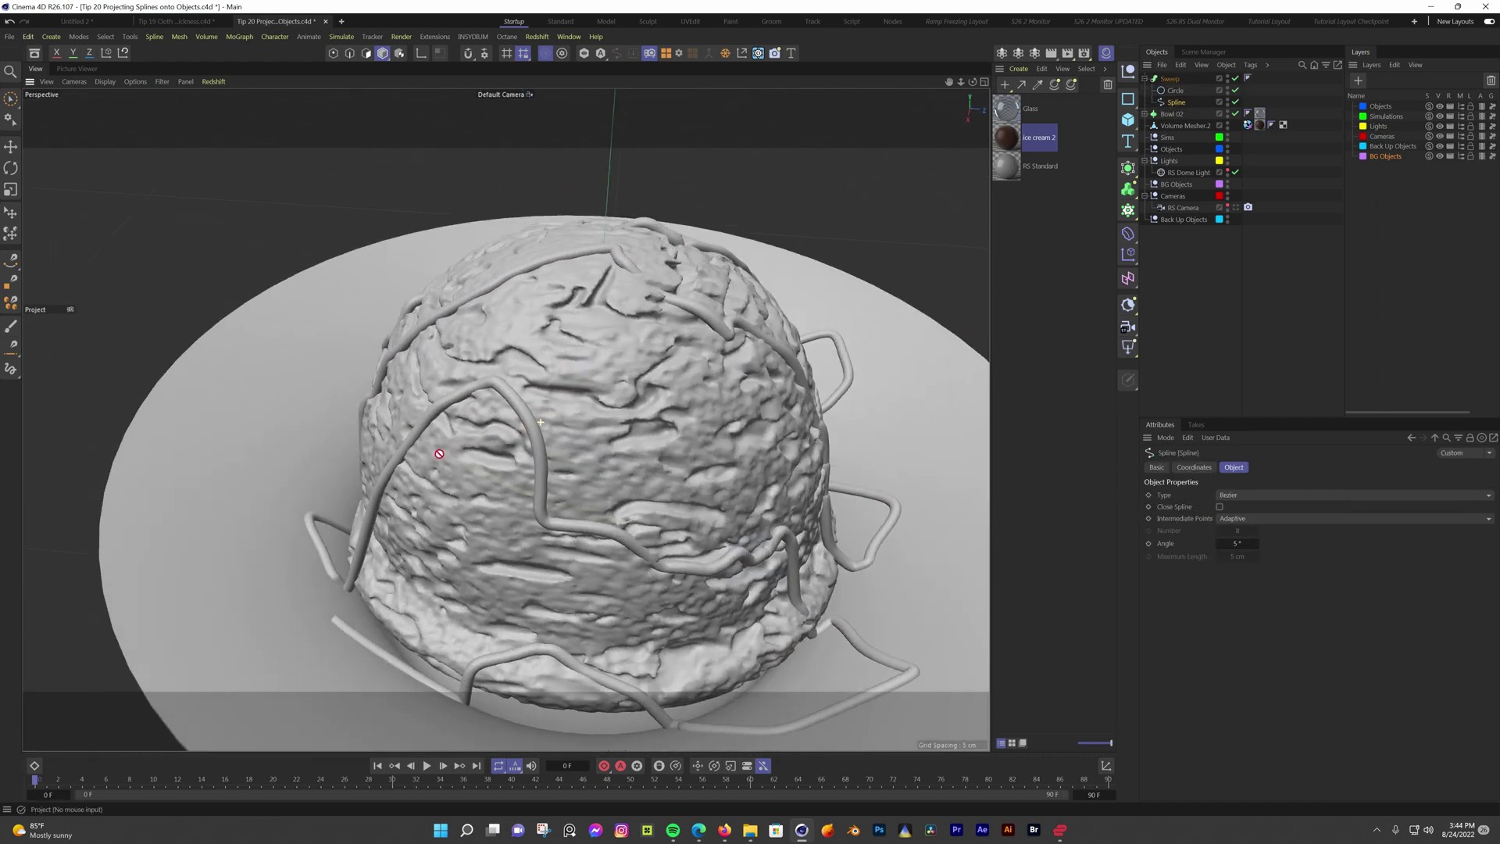
{"action": "left_click_drag", "start_coordinate": [439, 453], "coordinate": [460, 385], "text": "alt"}
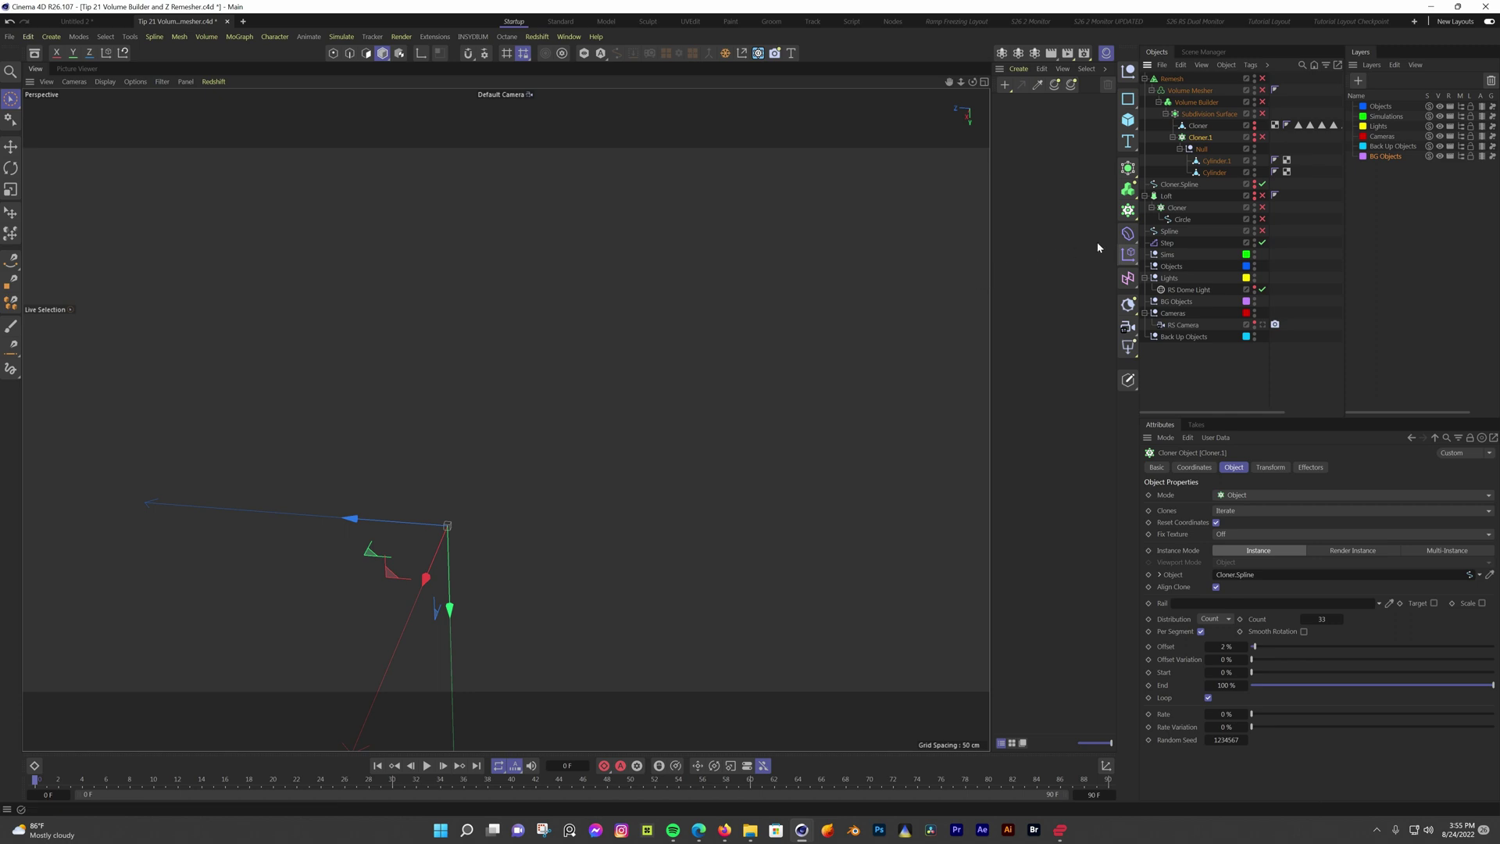
Enable the spiral Spline, profile Circle, Cloner, Loft, sucker shape and Cloner.1
{"action": "left_click", "coordinate": [1263, 232]}
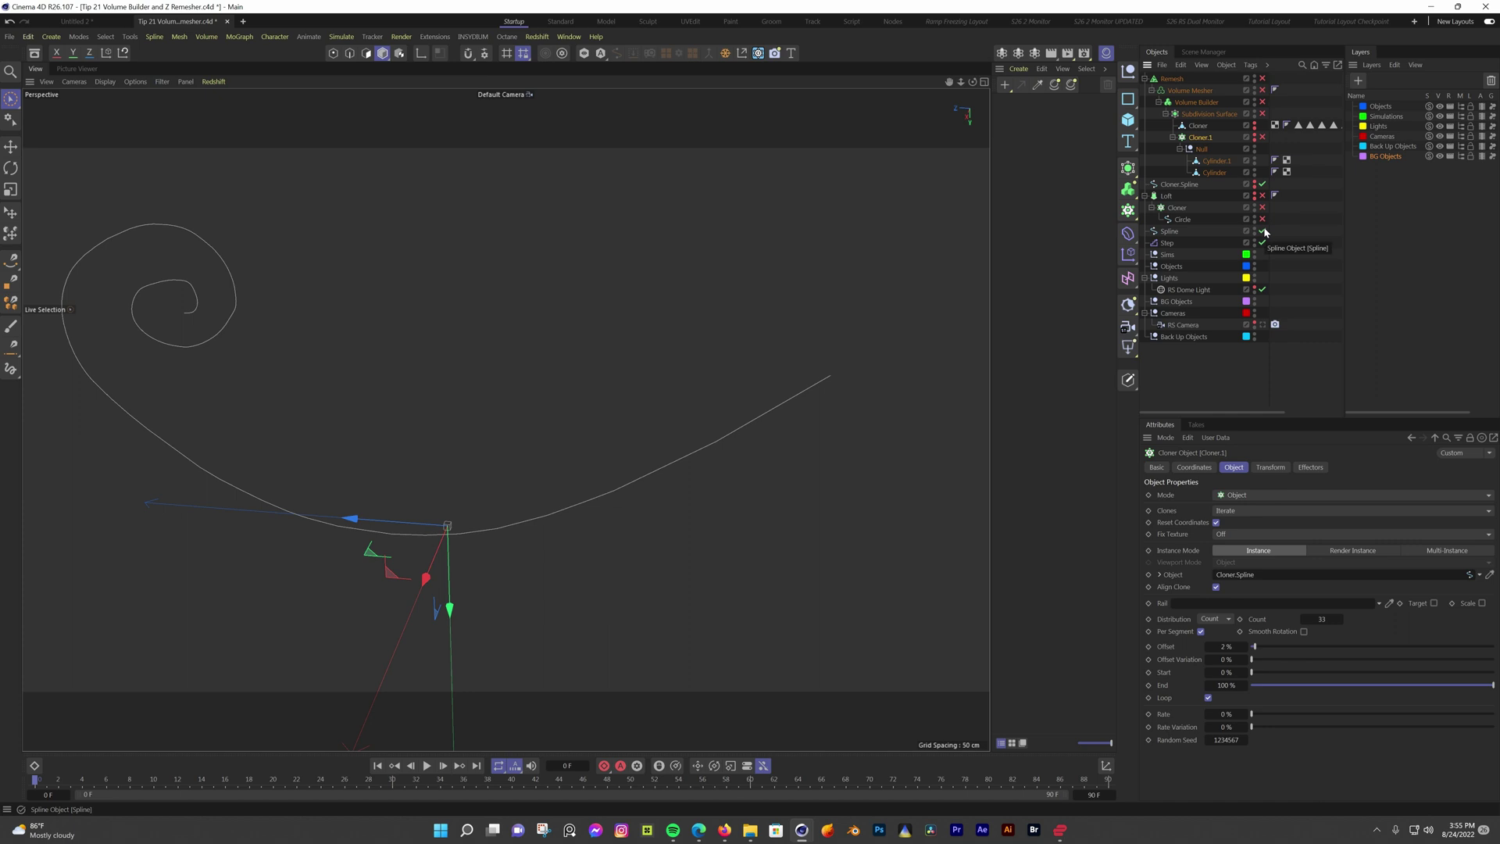
{"action": "left_click", "coordinate": [1263, 220]}
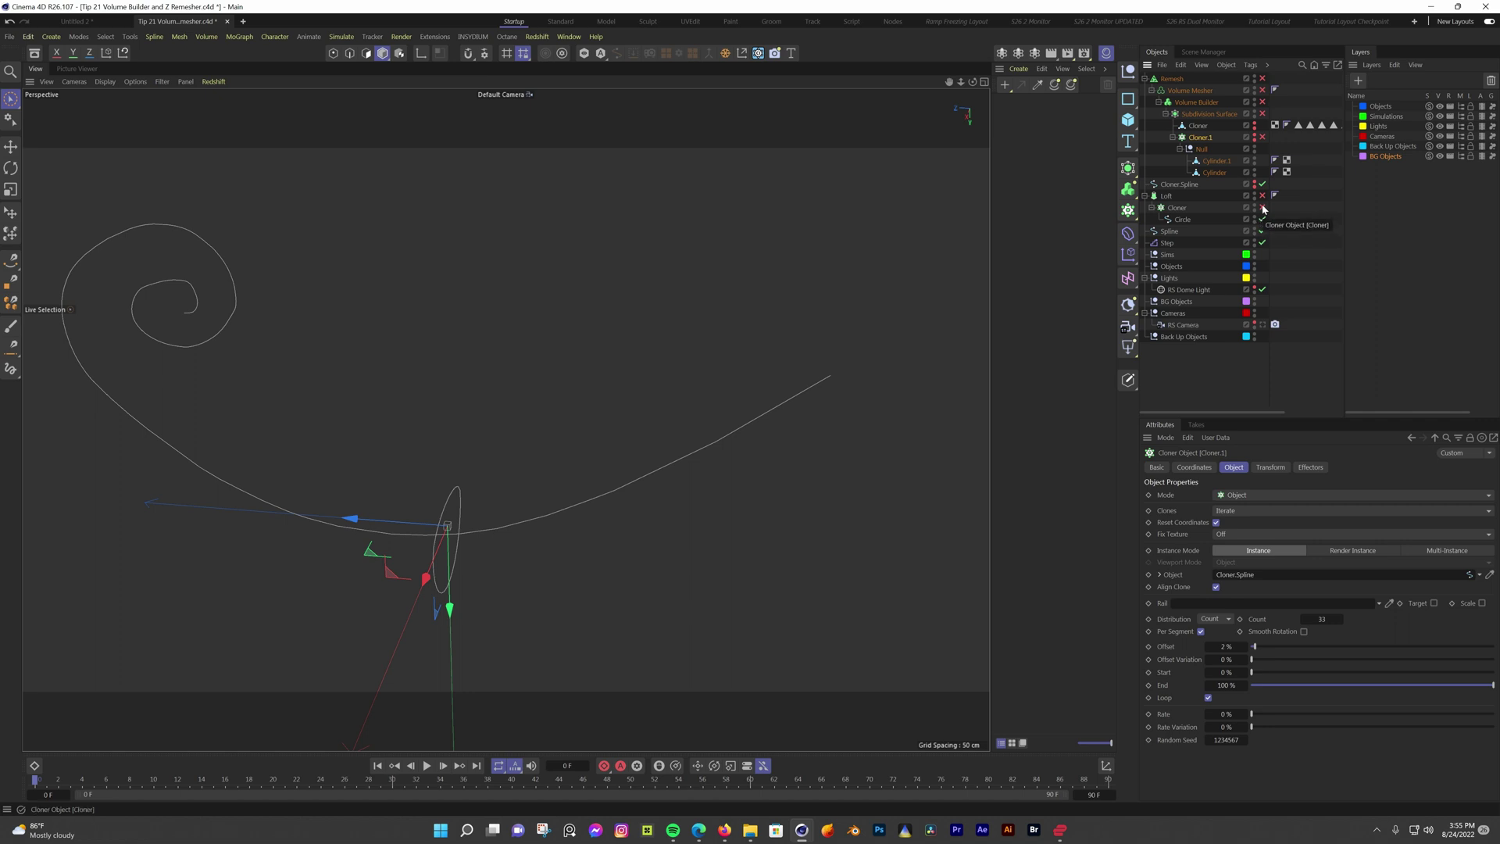
{"action": "left_click", "coordinate": [1262, 208]}
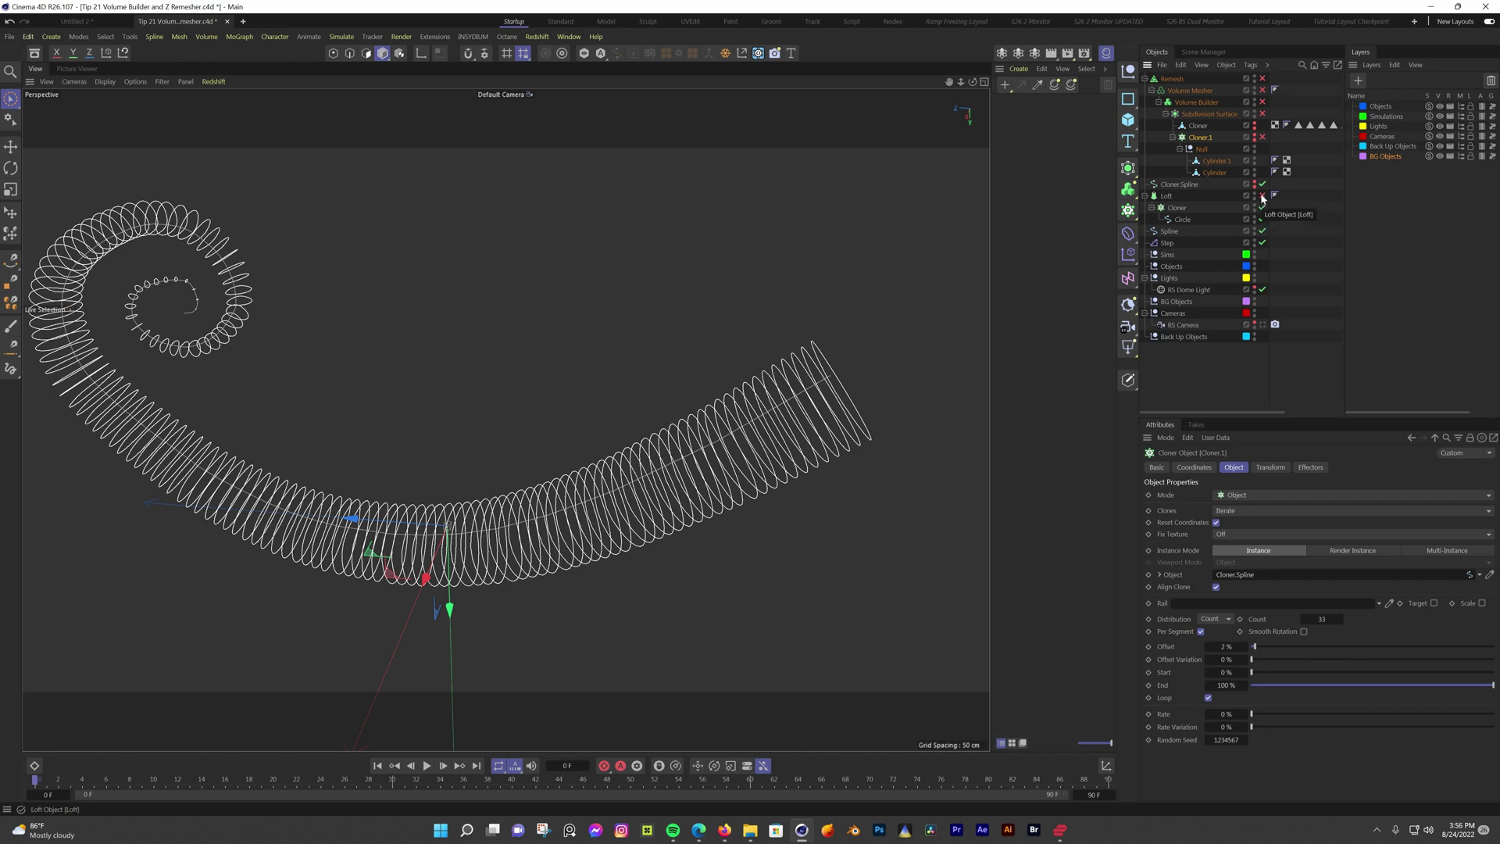
{"action": "left_click", "coordinate": [1263, 196]}
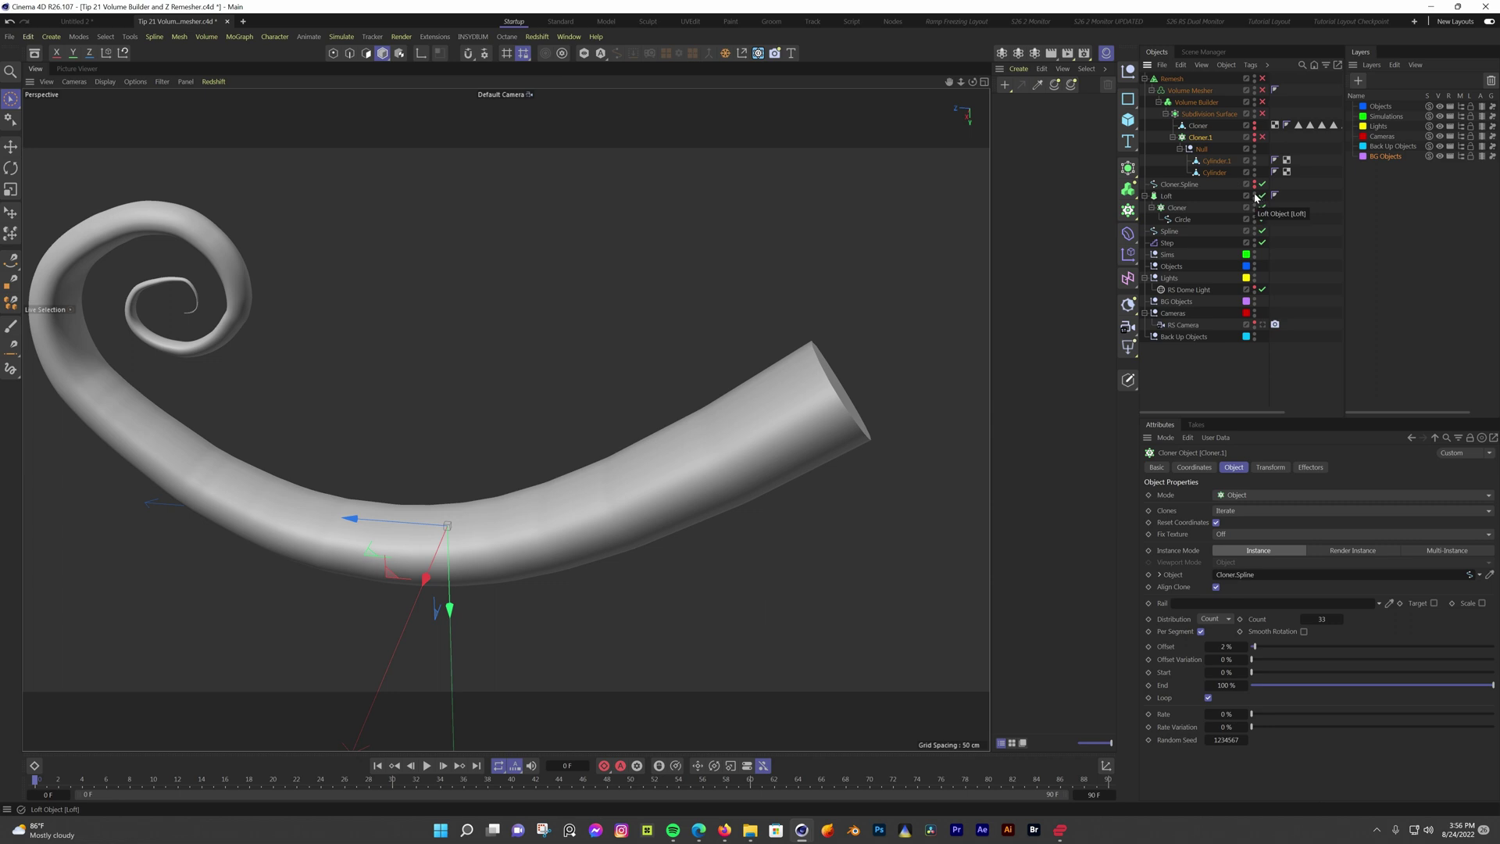
{"action": "left_click", "coordinate": [1255, 125]}
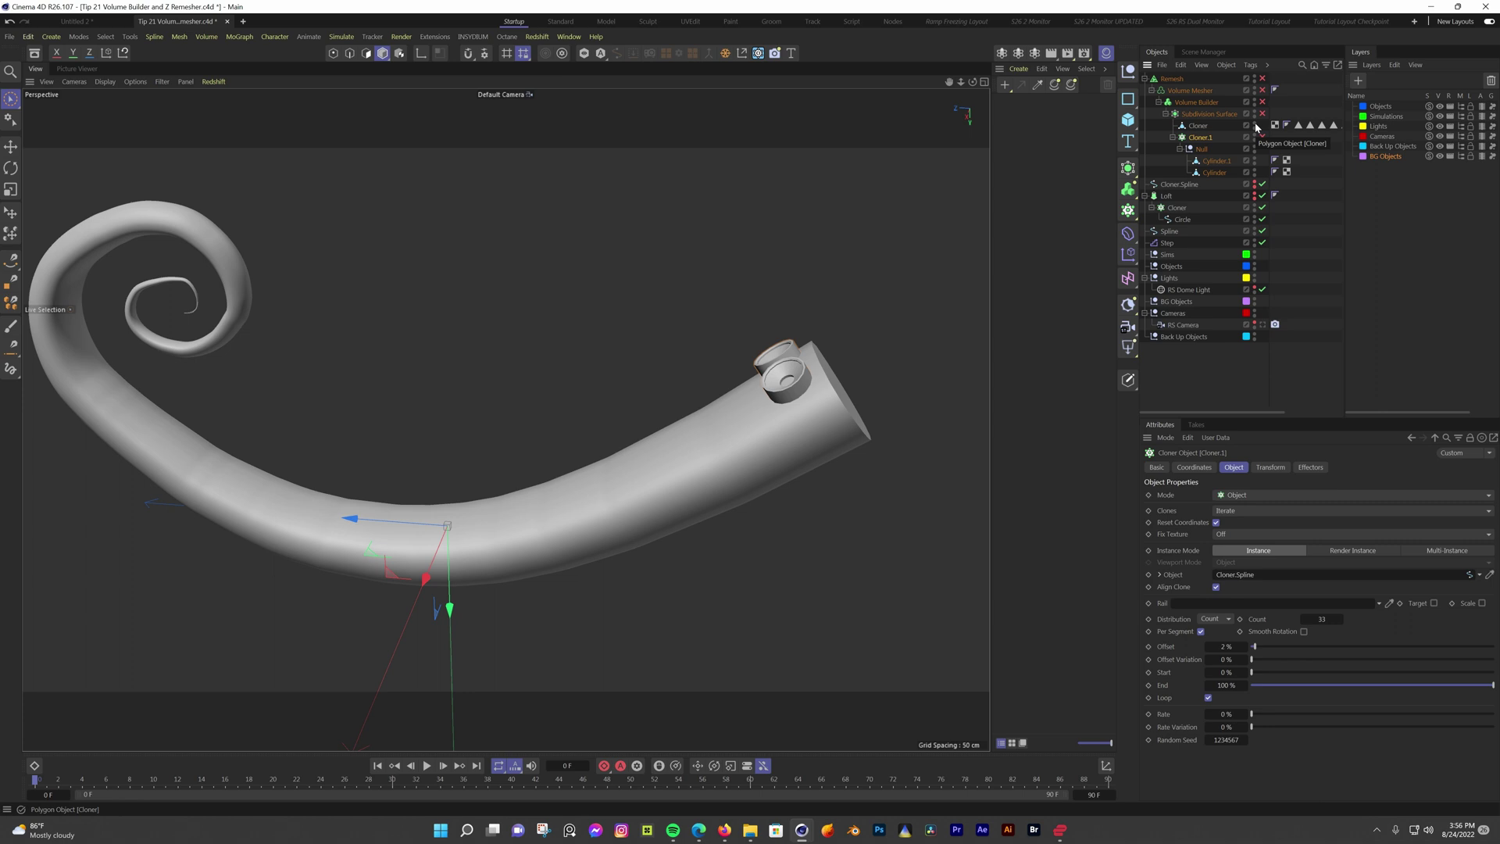
{"action": "left_click", "coordinate": [1263, 136]}
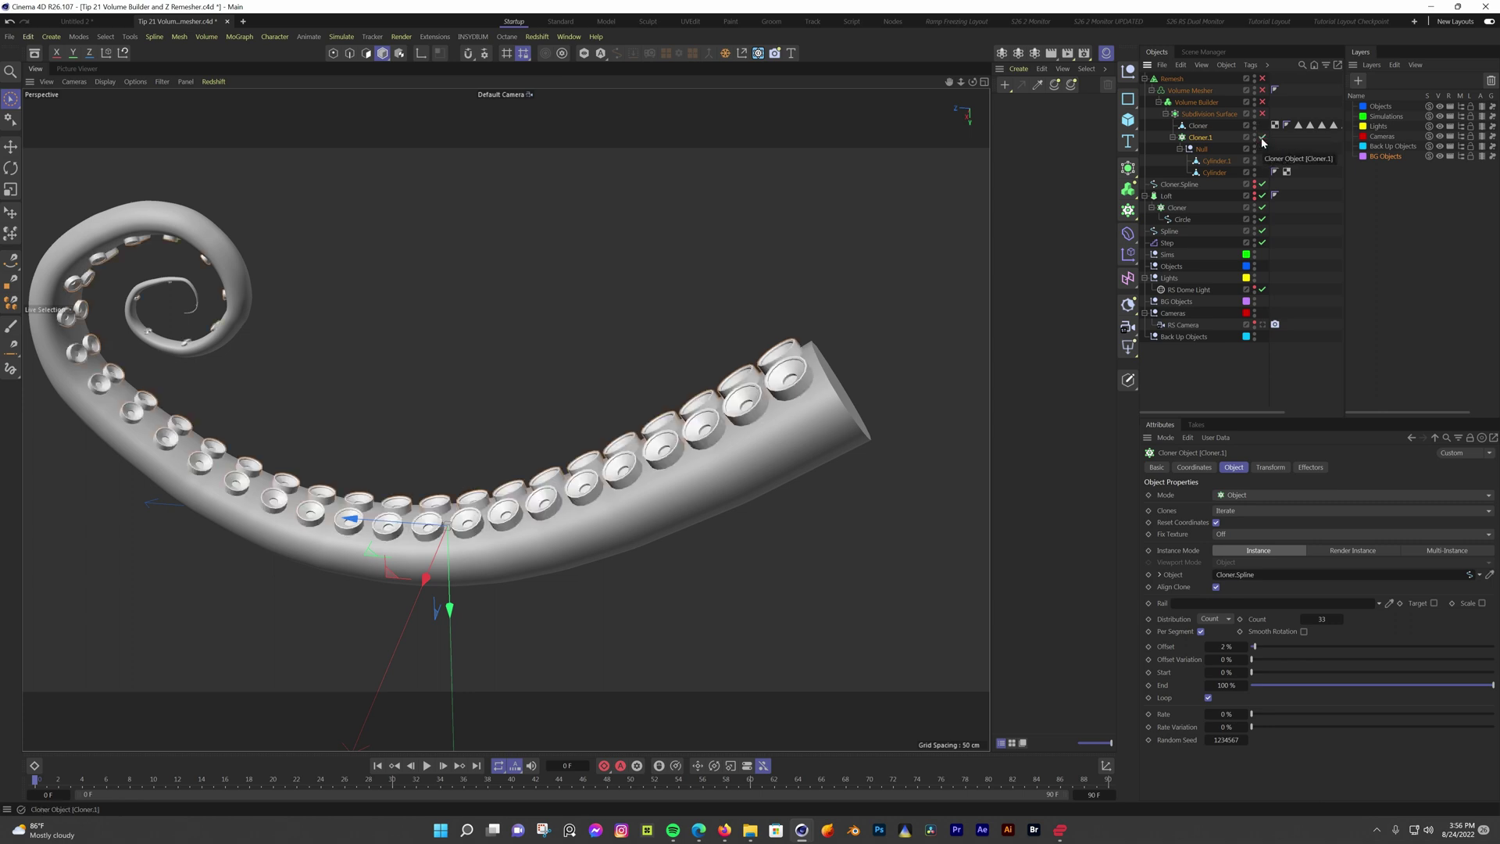
Enable the Subdivision Surface and Volume Builder, then orbit around the fused tentacle mesh
{"action": "middle_click_drag", "start_coordinate": [721, 439], "coordinate": [789, 414], "text": "alt"}
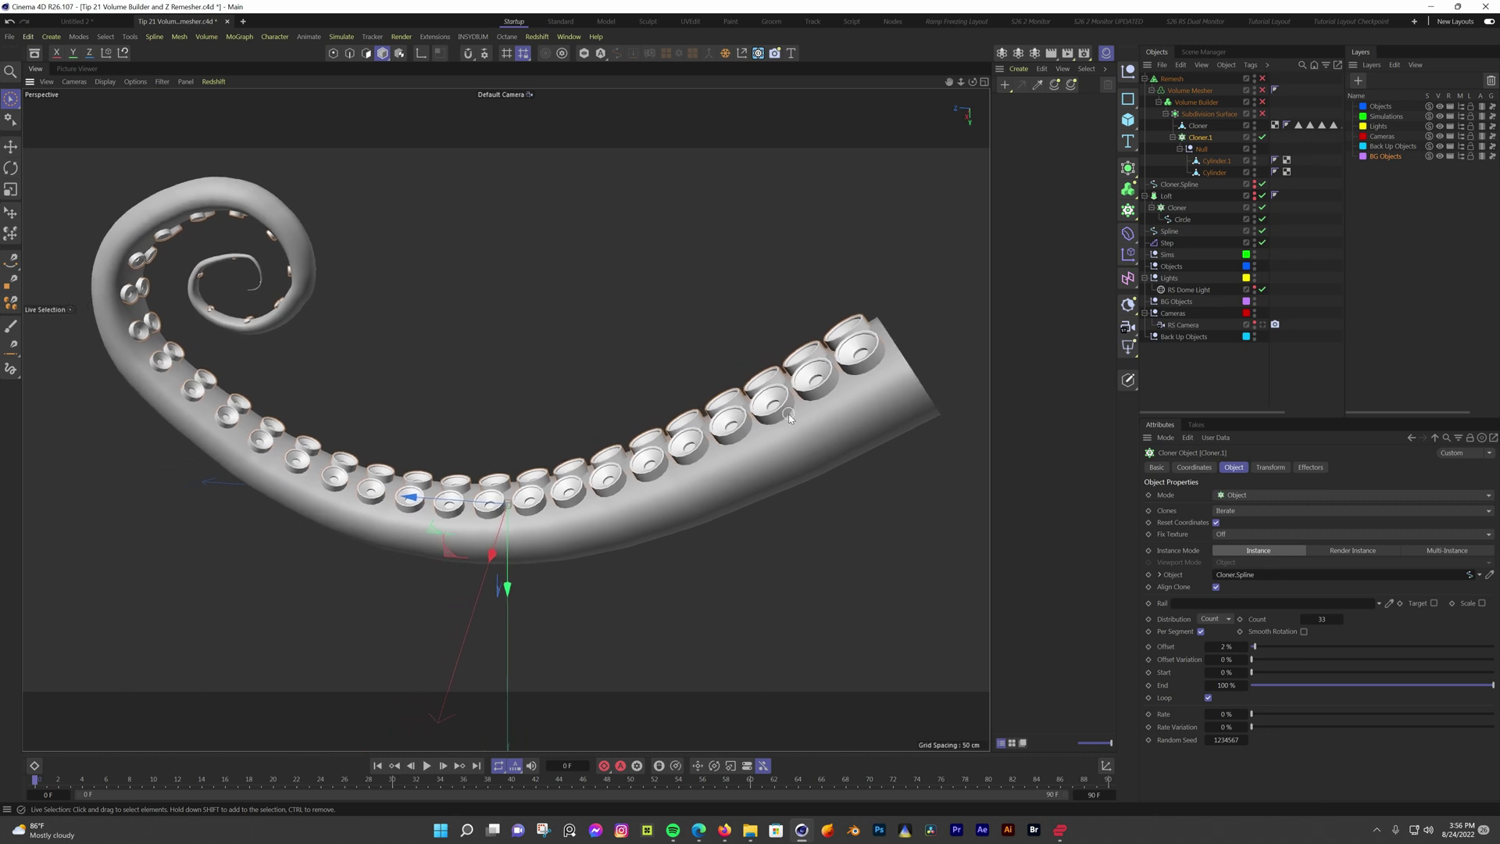
{"action": "left_click", "coordinate": [1263, 115]}
{"action": "left_click", "coordinate": [1262, 102]}
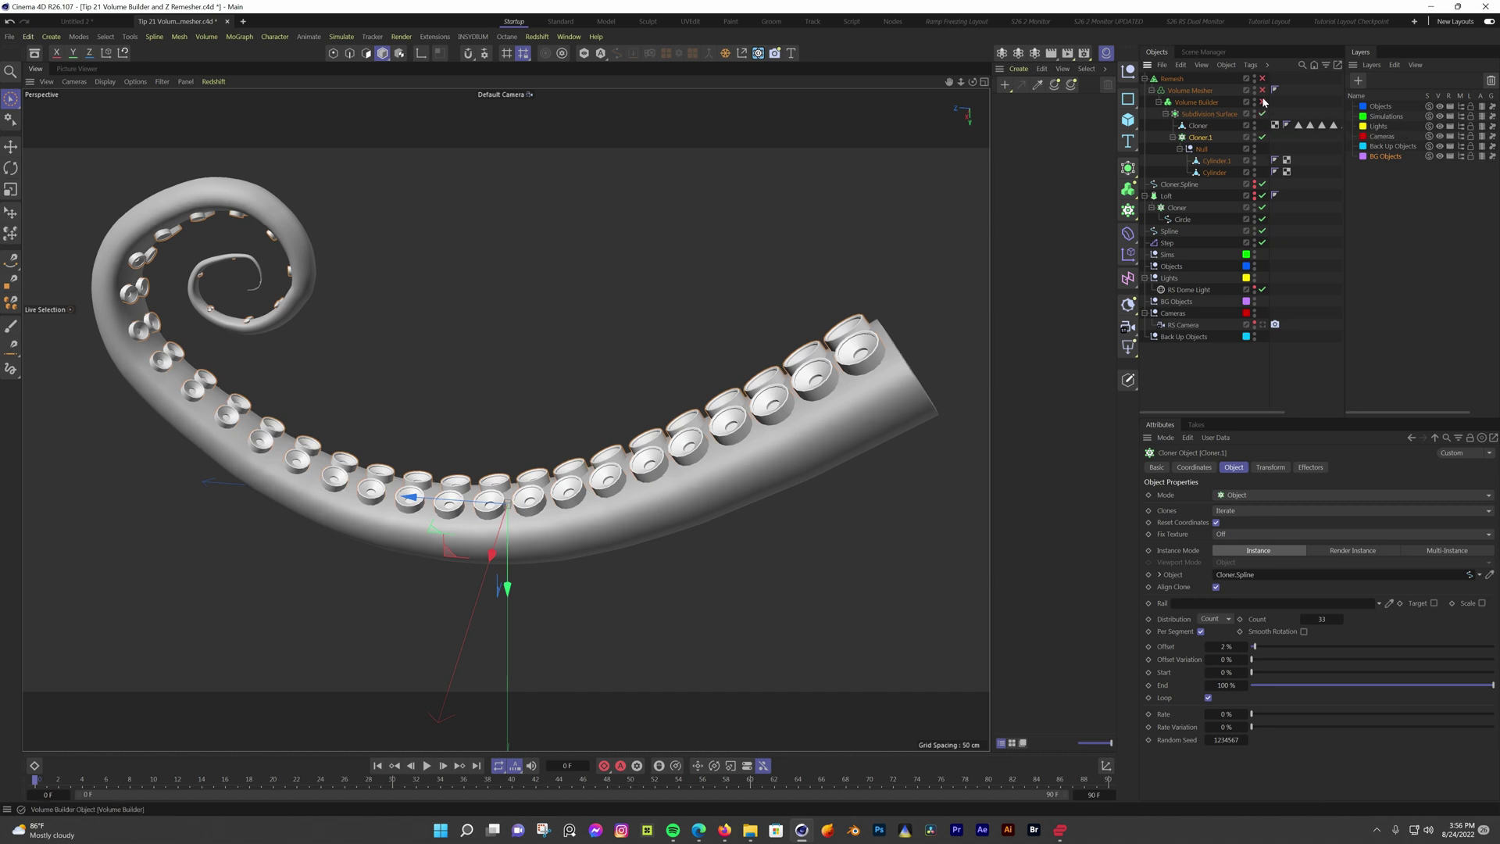
{"action": "scroll", "coordinate": [809, 423], "scroll_direction": "up", "scroll_amount": 3}
{"action": "scroll", "coordinate": [809, 423], "scroll_direction": "down", "scroll_amount": 2}
{"action": "left_click_drag", "start_coordinate": [809, 424], "coordinate": [734, 411], "text": "alt"}
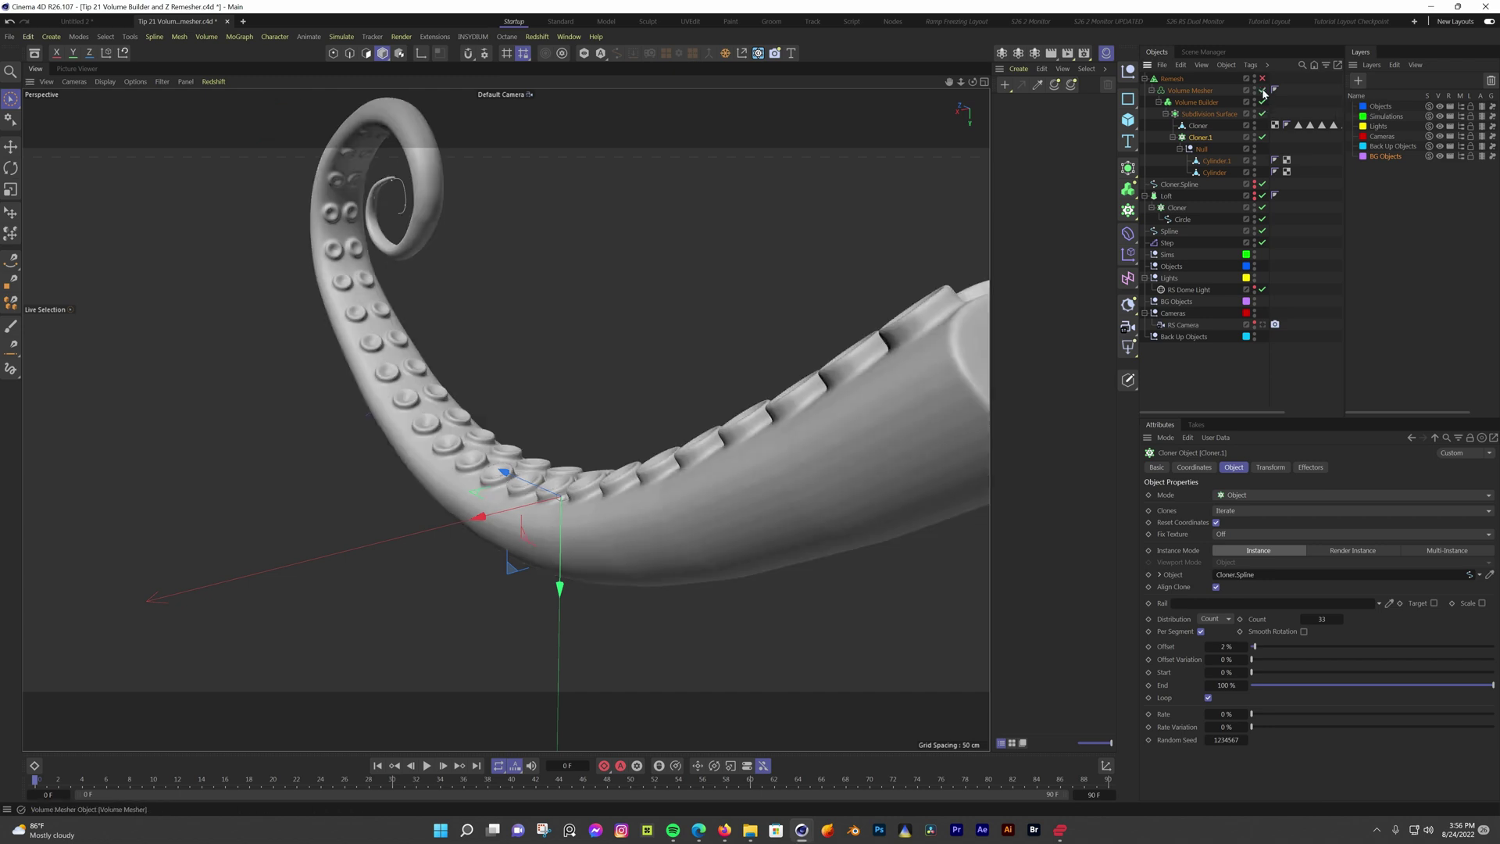
{"action": "left_click_drag", "start_coordinate": [715, 449], "coordinate": [737, 437], "text": "alt"}
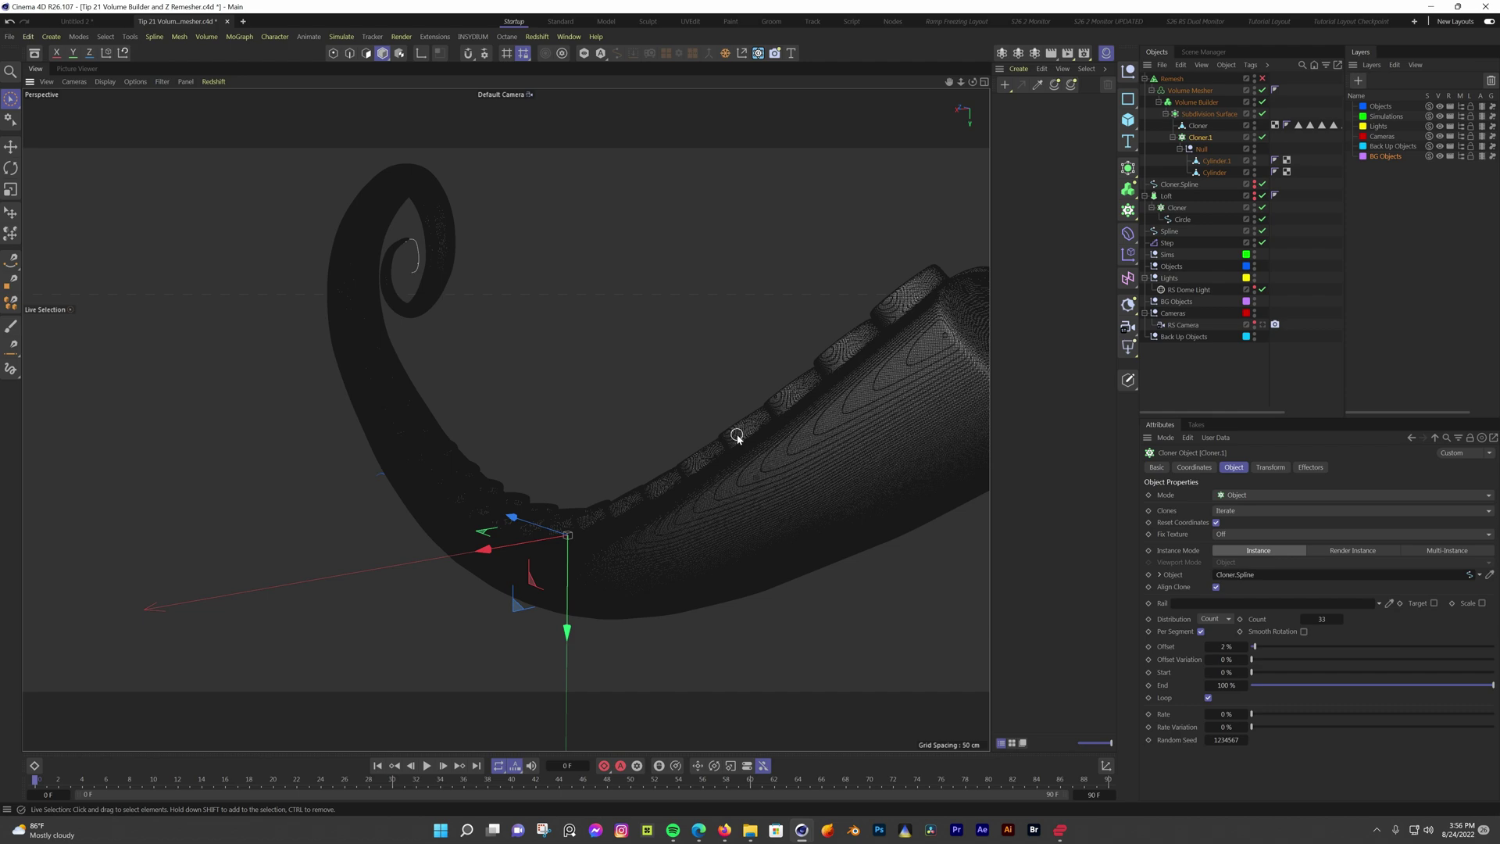
{"action": "left_click_drag", "start_coordinate": [738, 438], "coordinate": [770, 435], "text": "alt"}
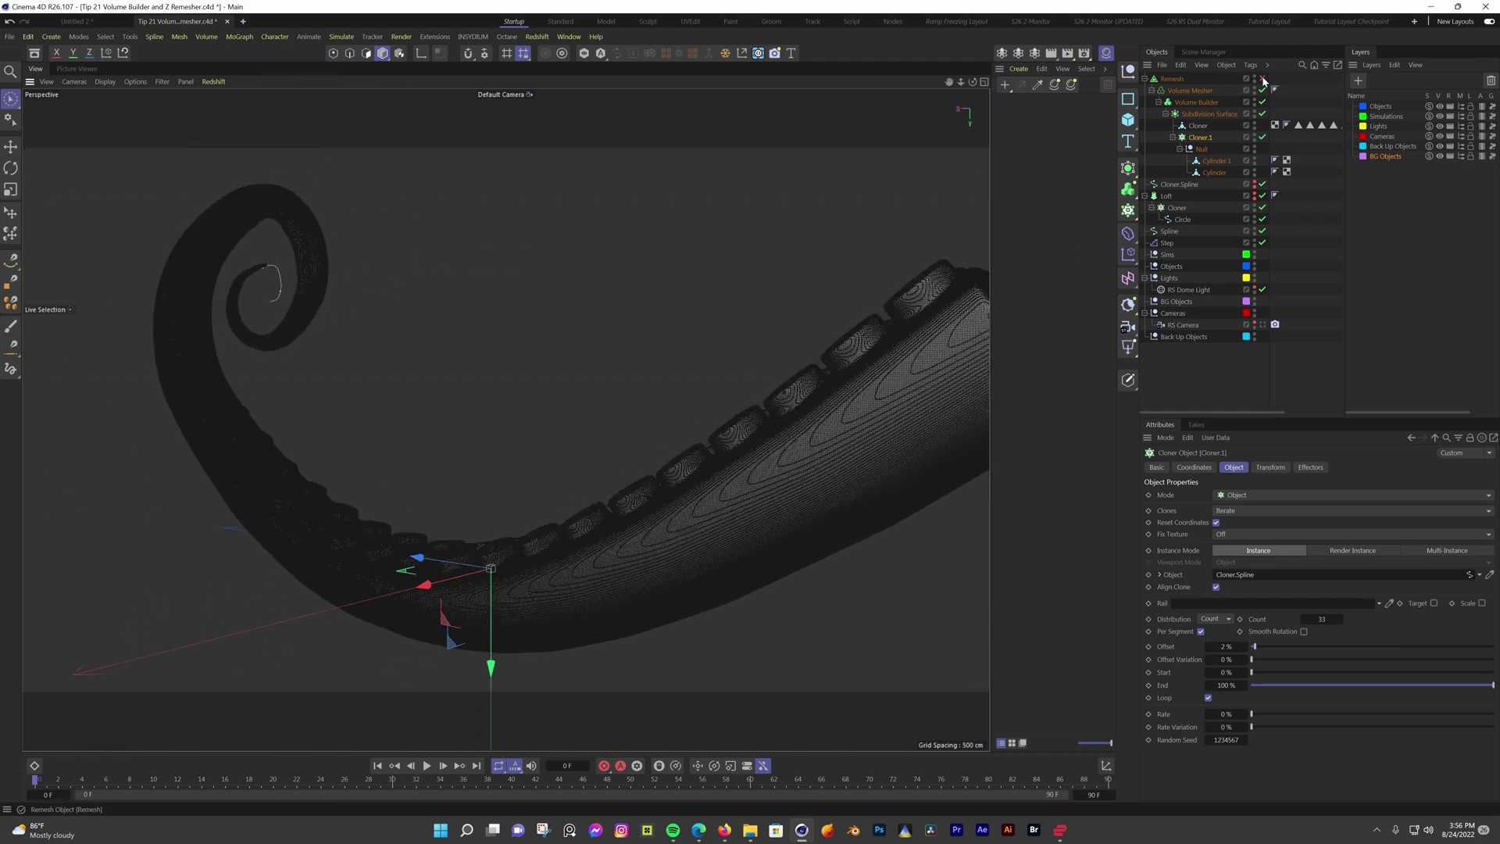
Enable the Remesh object (ZRemesher, 8% density) and view it in Gouraud shading without wireframe
{"action": "left_click", "coordinate": [1169, 81]}
{"action": "left_click", "coordinate": [1262, 79]}
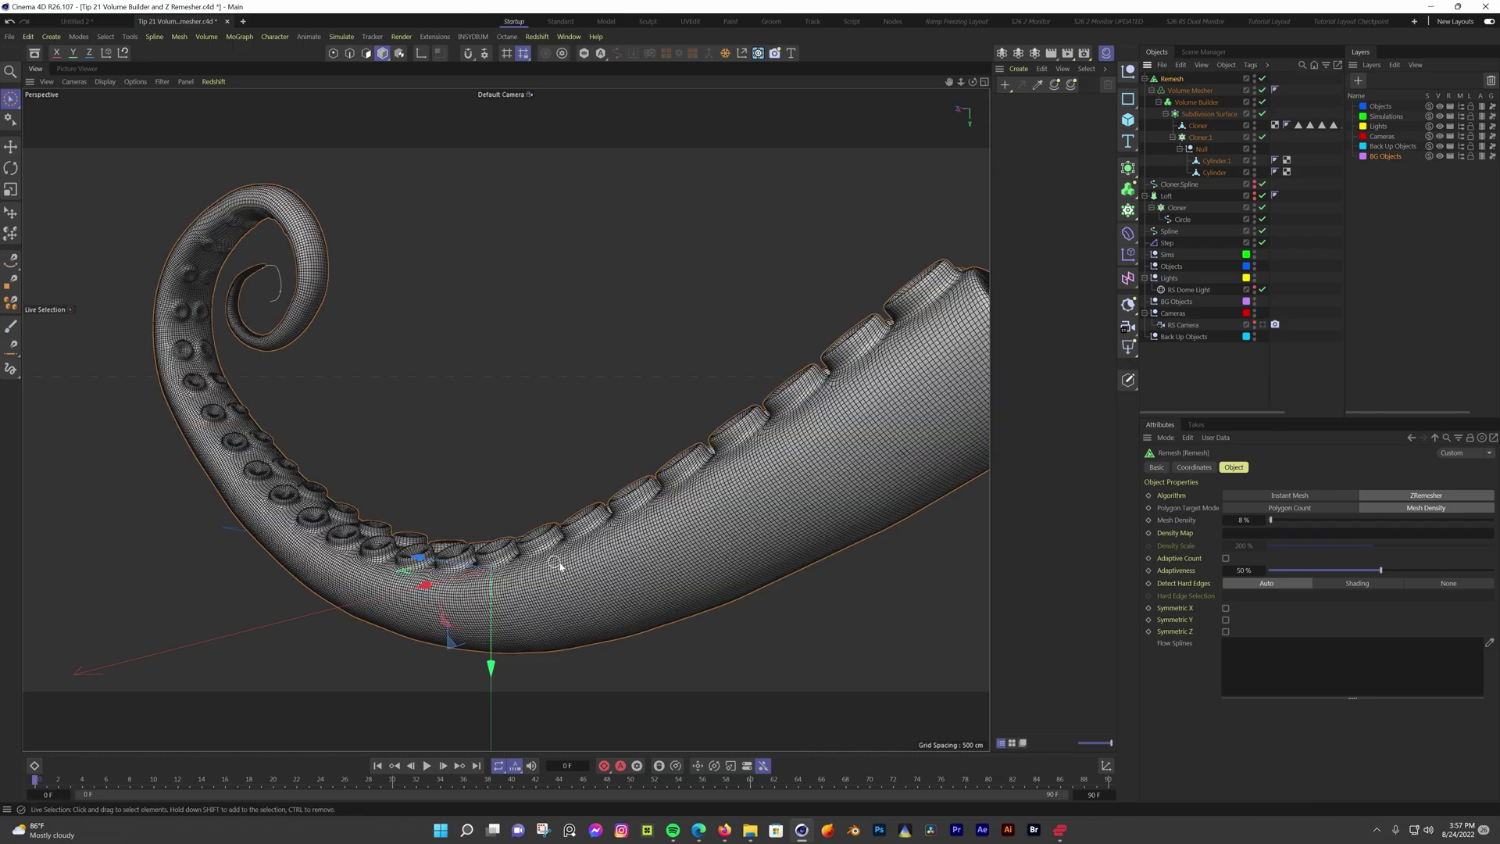
{"action": "scroll", "coordinate": [556, 570], "scroll_direction": "up", "scroll_amount": 5}
{"action": "mouse_move", "coordinate": [585, 579]}
{"action": "left_mouse_down", "text": "alt"}
{"action": "mouse_move", "coordinate": [596, 555]}
{"action": "mouse_move", "coordinate": [500, 578]}
{"action": "mouse_move", "coordinate": [549, 593]}
{"action": "mouse_move", "coordinate": [551, 640]}
{"action": "mouse_move", "coordinate": [539, 573]}
{"action": "mouse_move", "coordinate": [611, 562]}
{"action": "left_mouse_up", "text": "alt"}
{"action": "key", "text": "n"}
{"action": "key", "text": "a"}
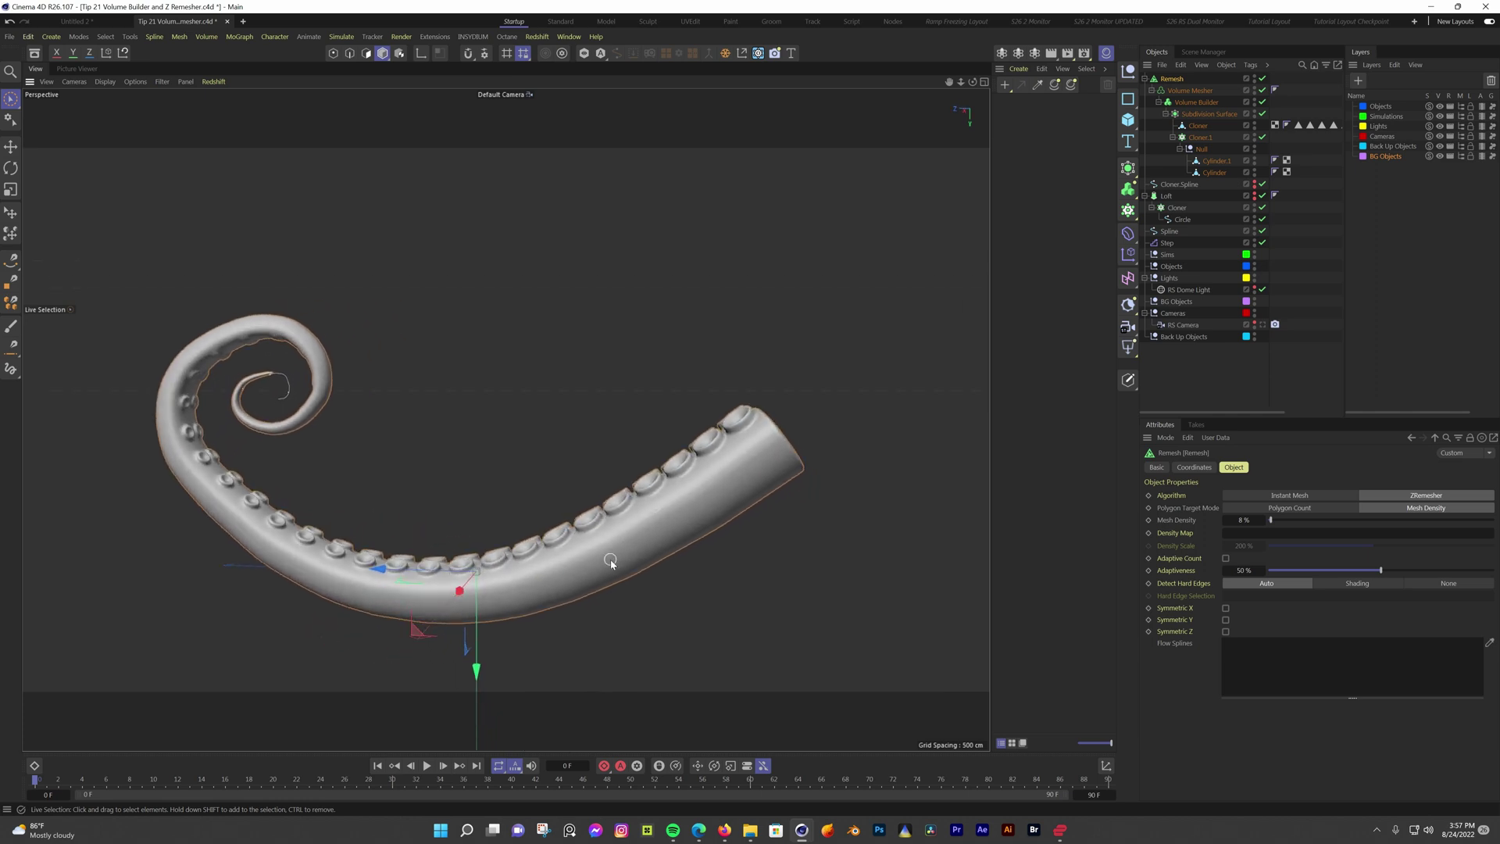